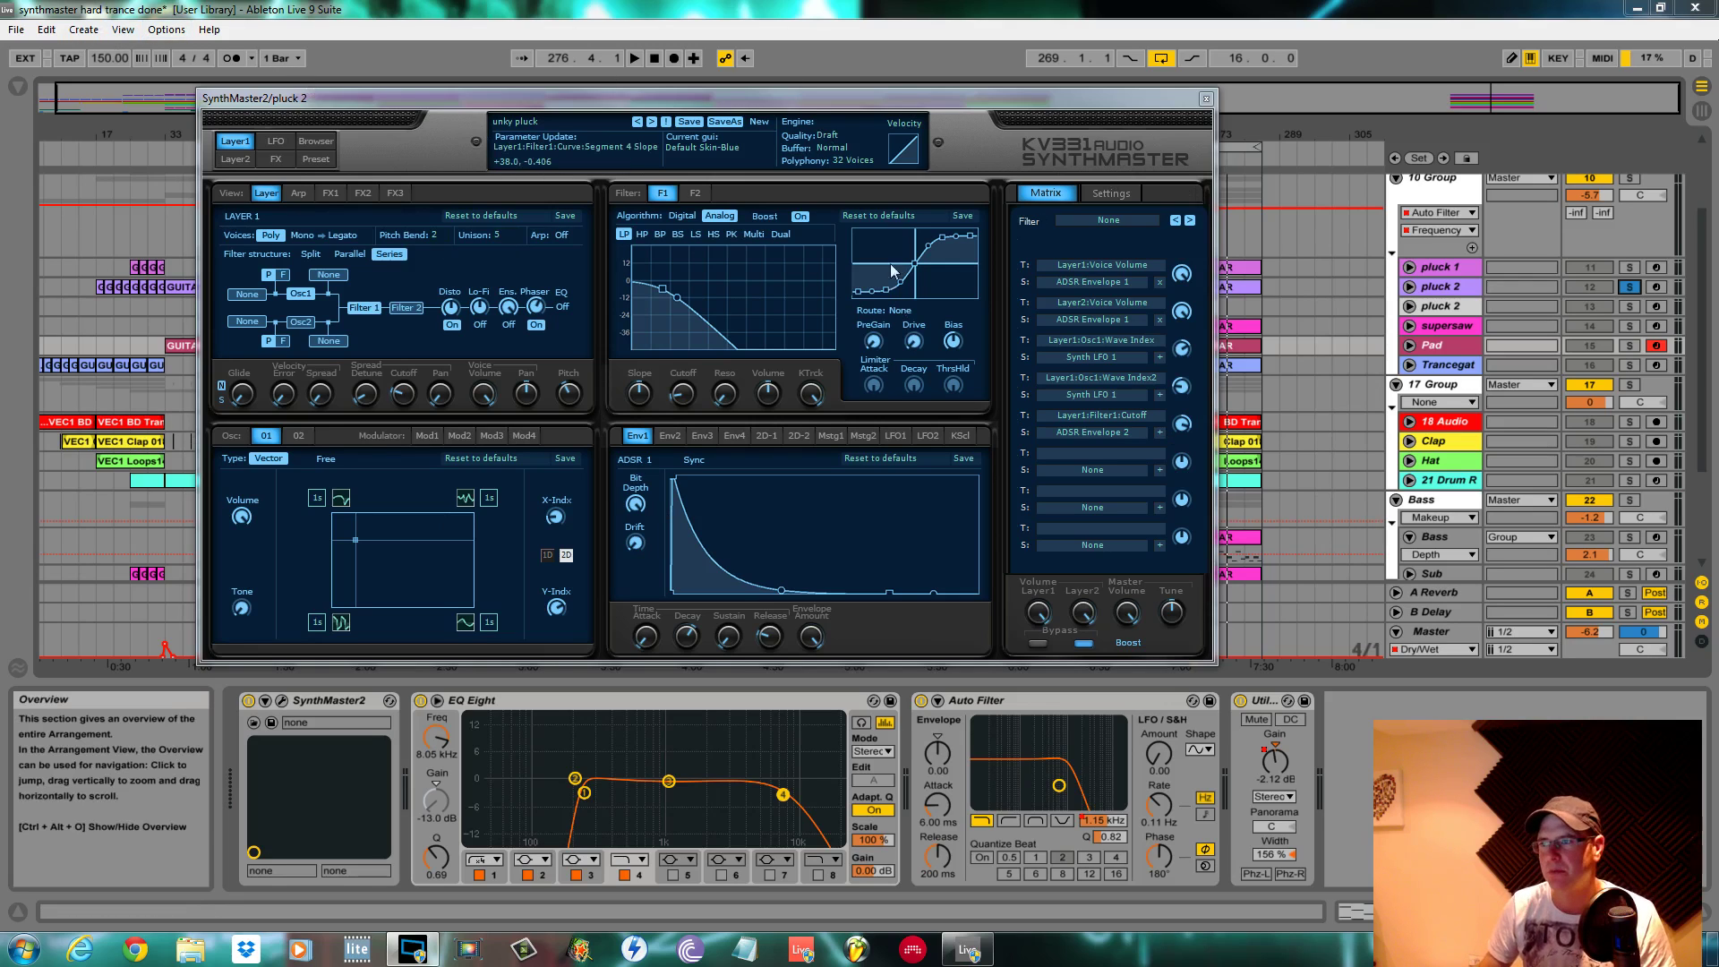
# Drag the SynthMaster 2 window about 100 px left to uncover the arrangement's right-side clips
pyautogui.click(875, 104)
pyautogui.moveTo(876, 104); pyautogui.dragTo(882, 99)
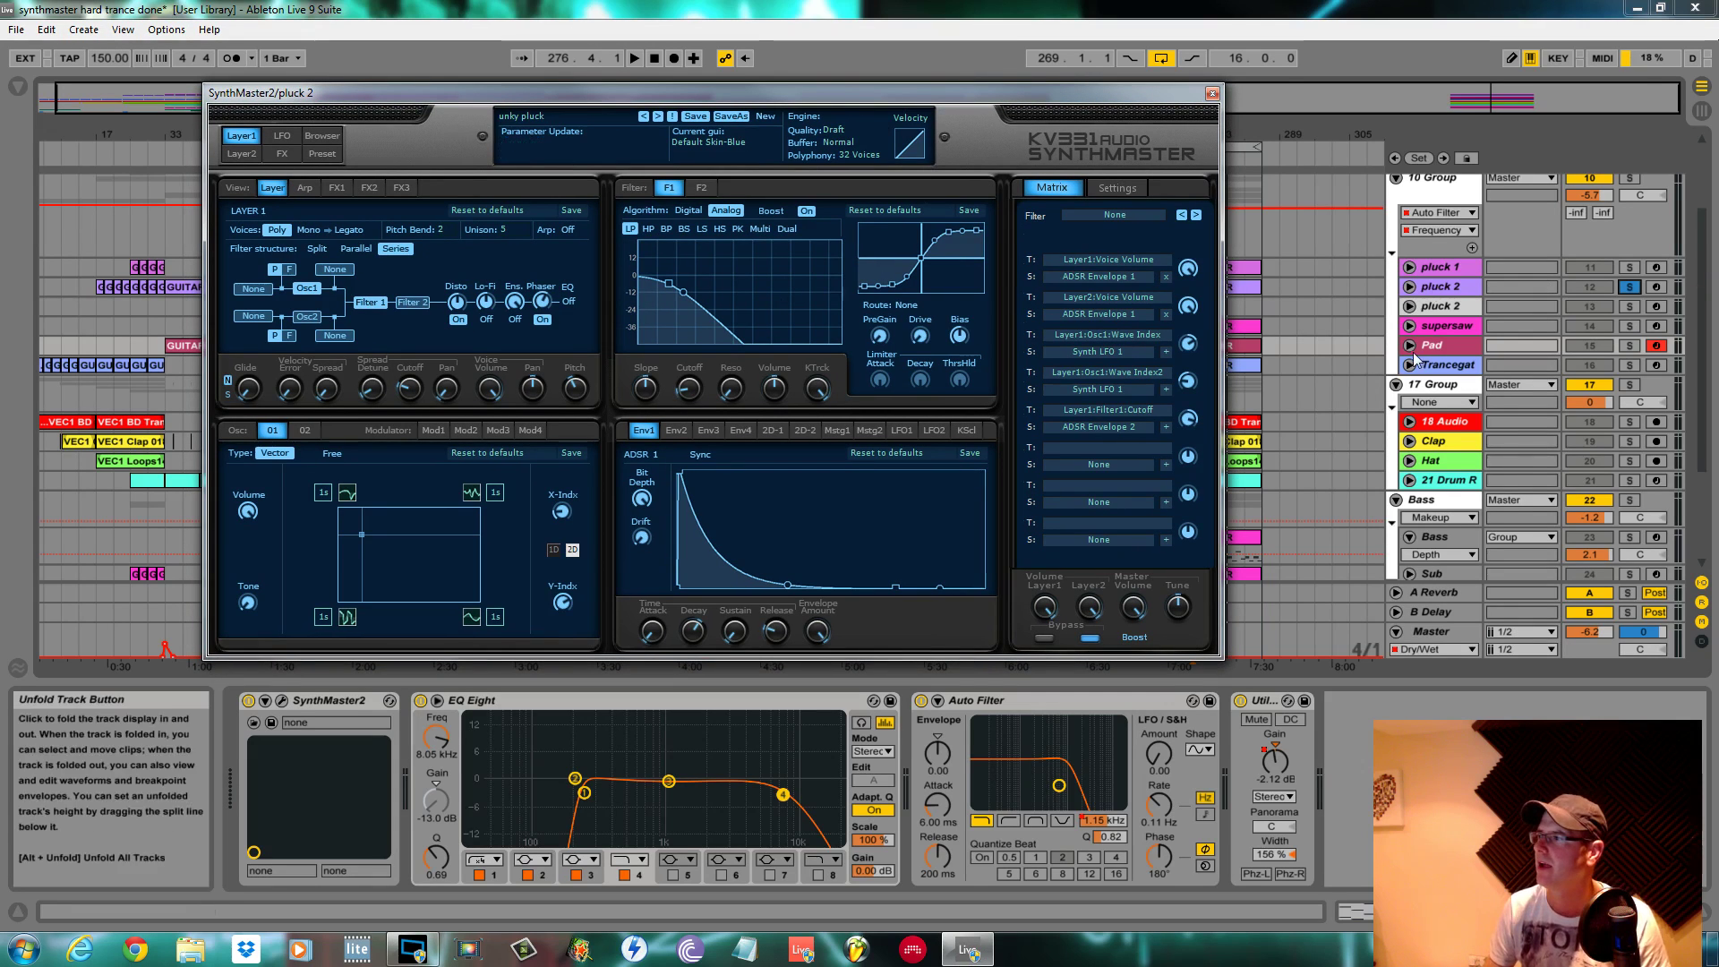
pyautogui.moveTo(1114, 106); pyautogui.dragTo(1058, 106)
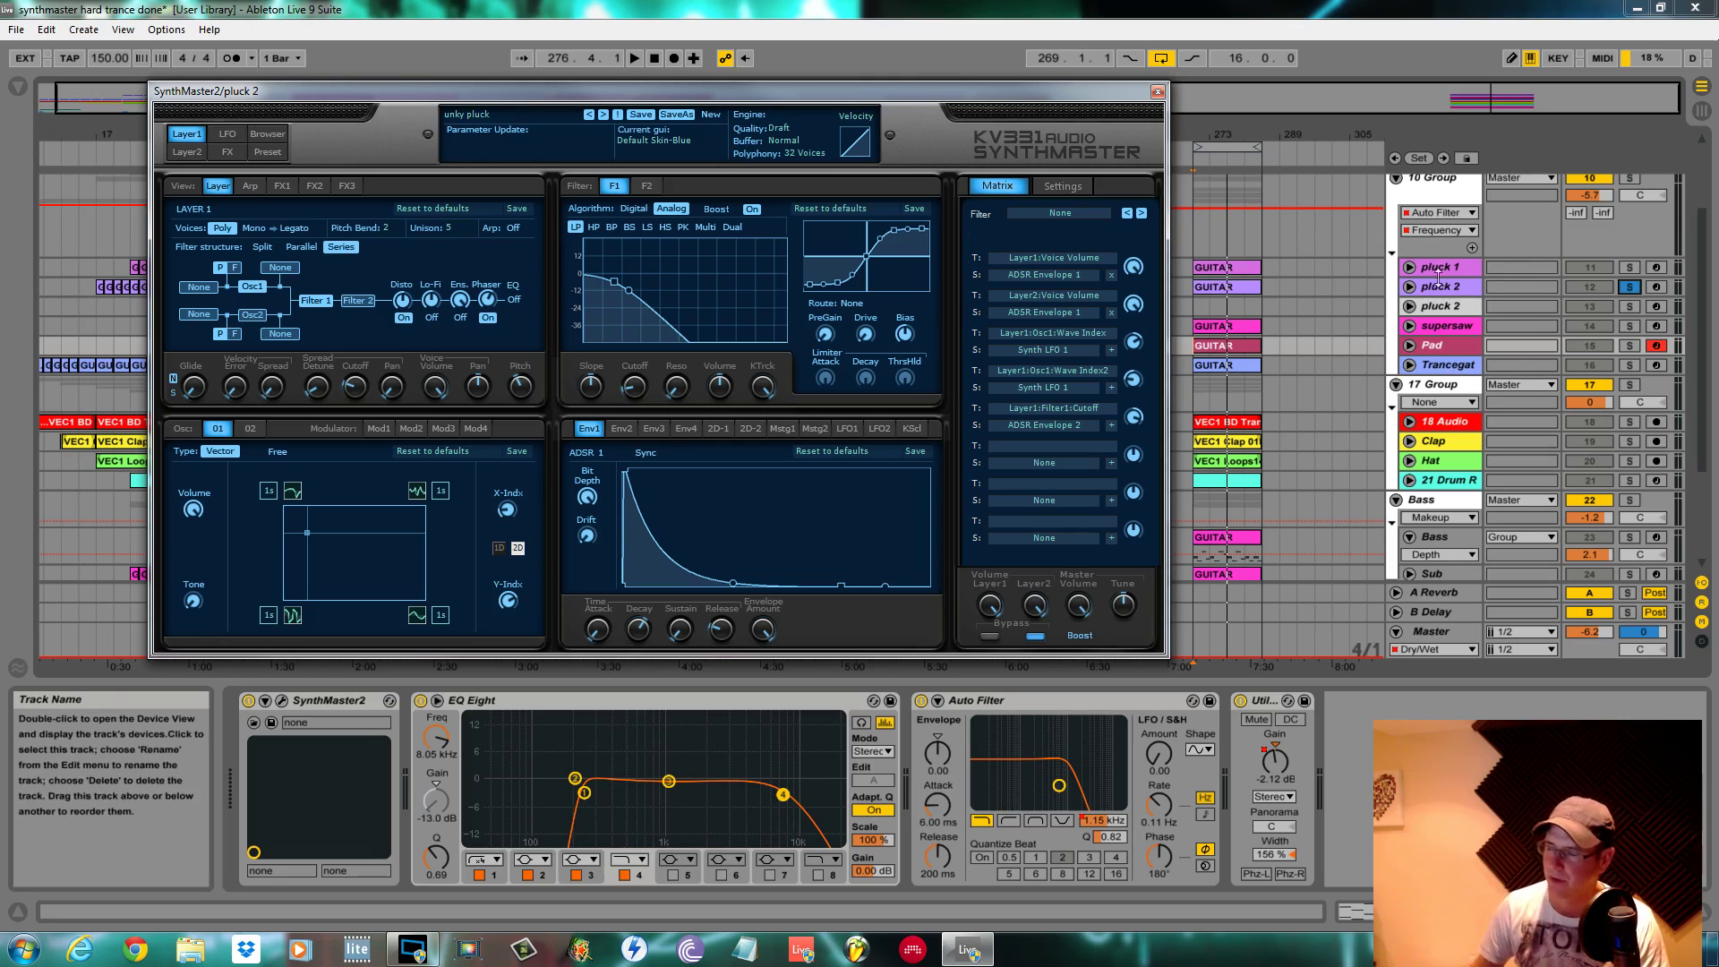
# Solo and play pluck 1, then solo and play pluck 2 to compare them
pyautogui.click(1629, 266)
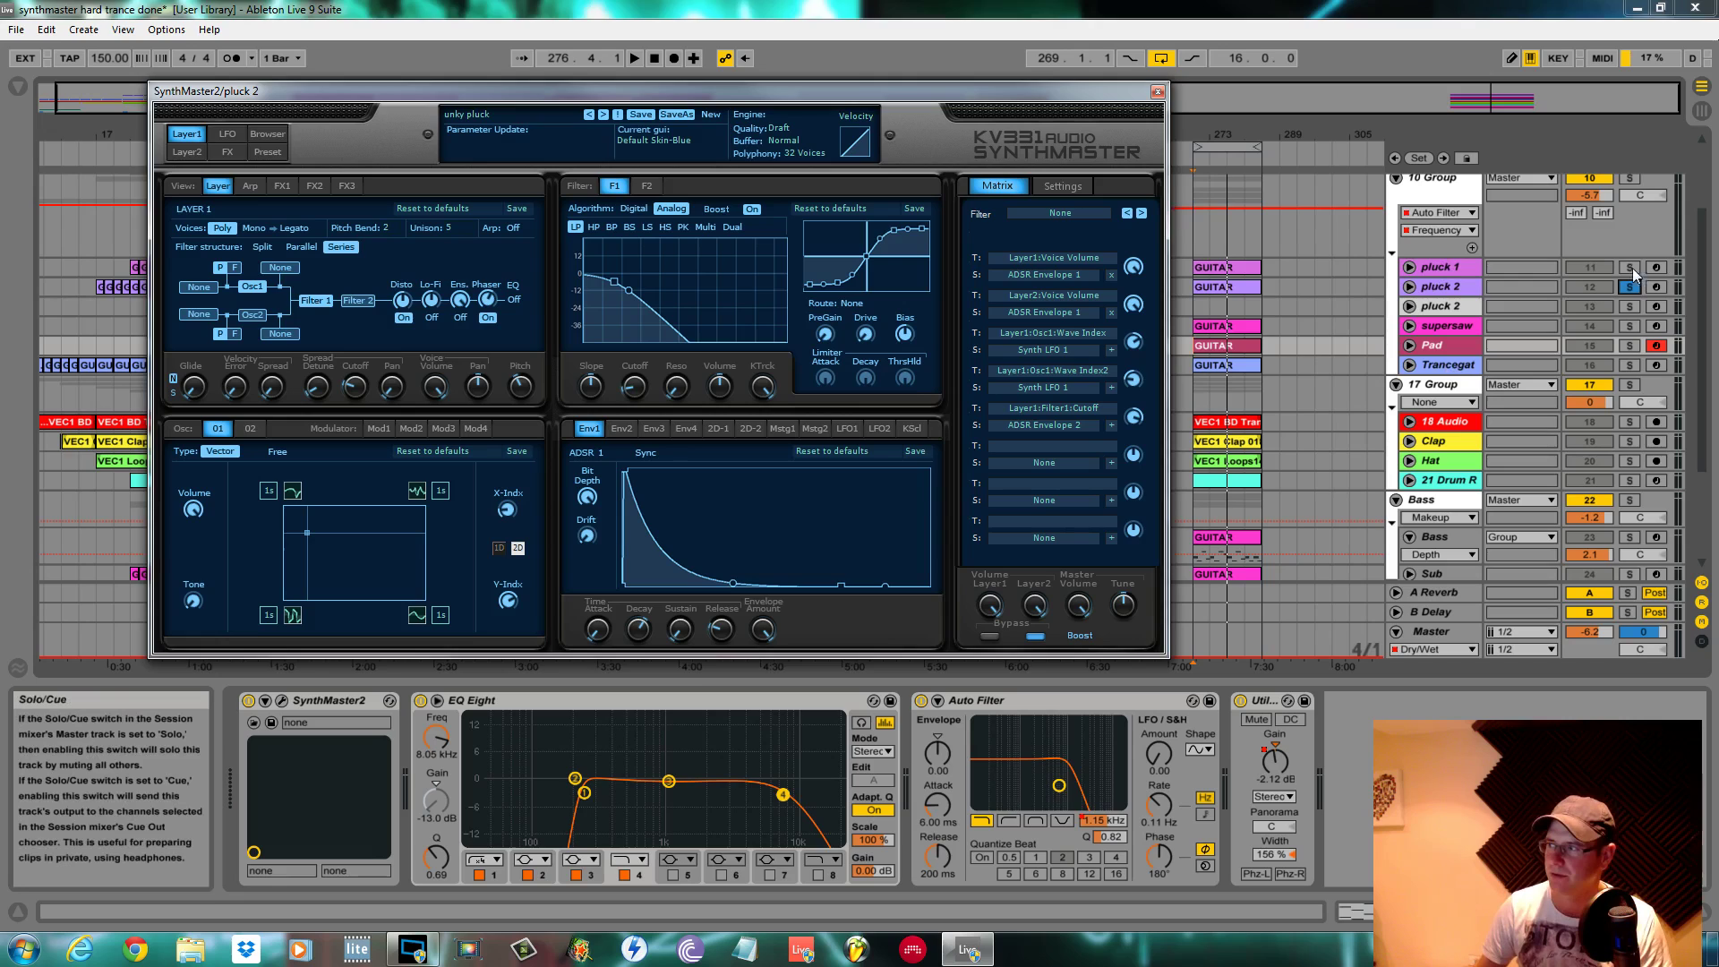
pyautogui.press('space')
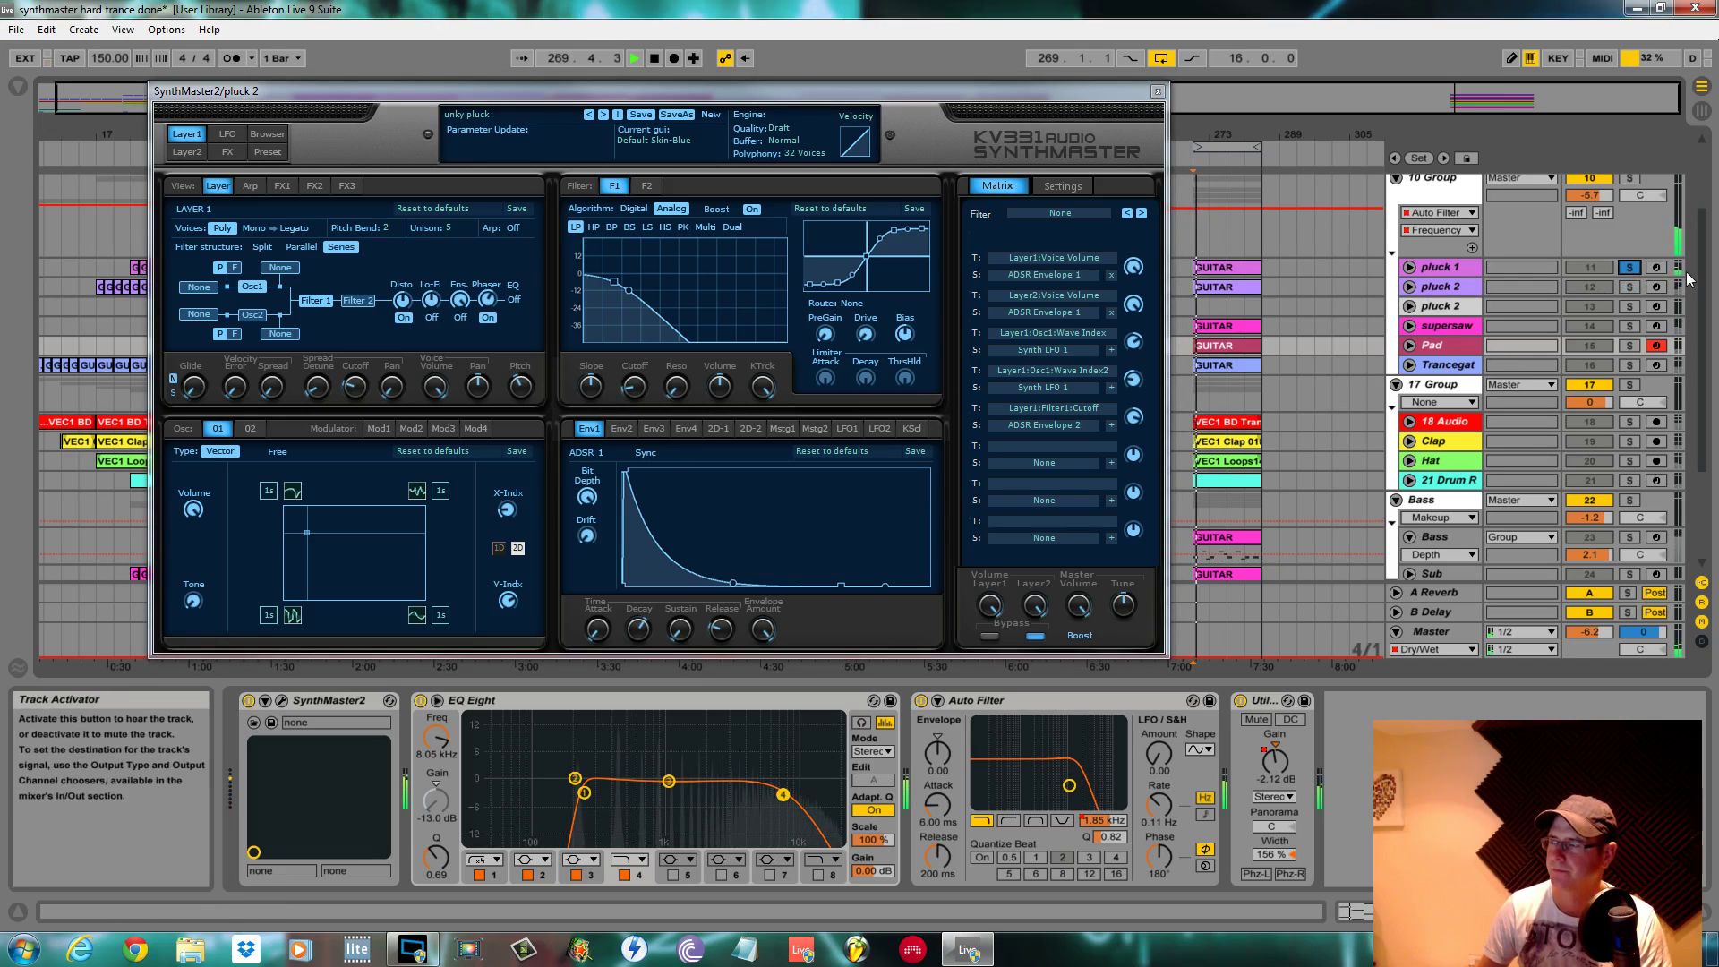
pyautogui.press('space')
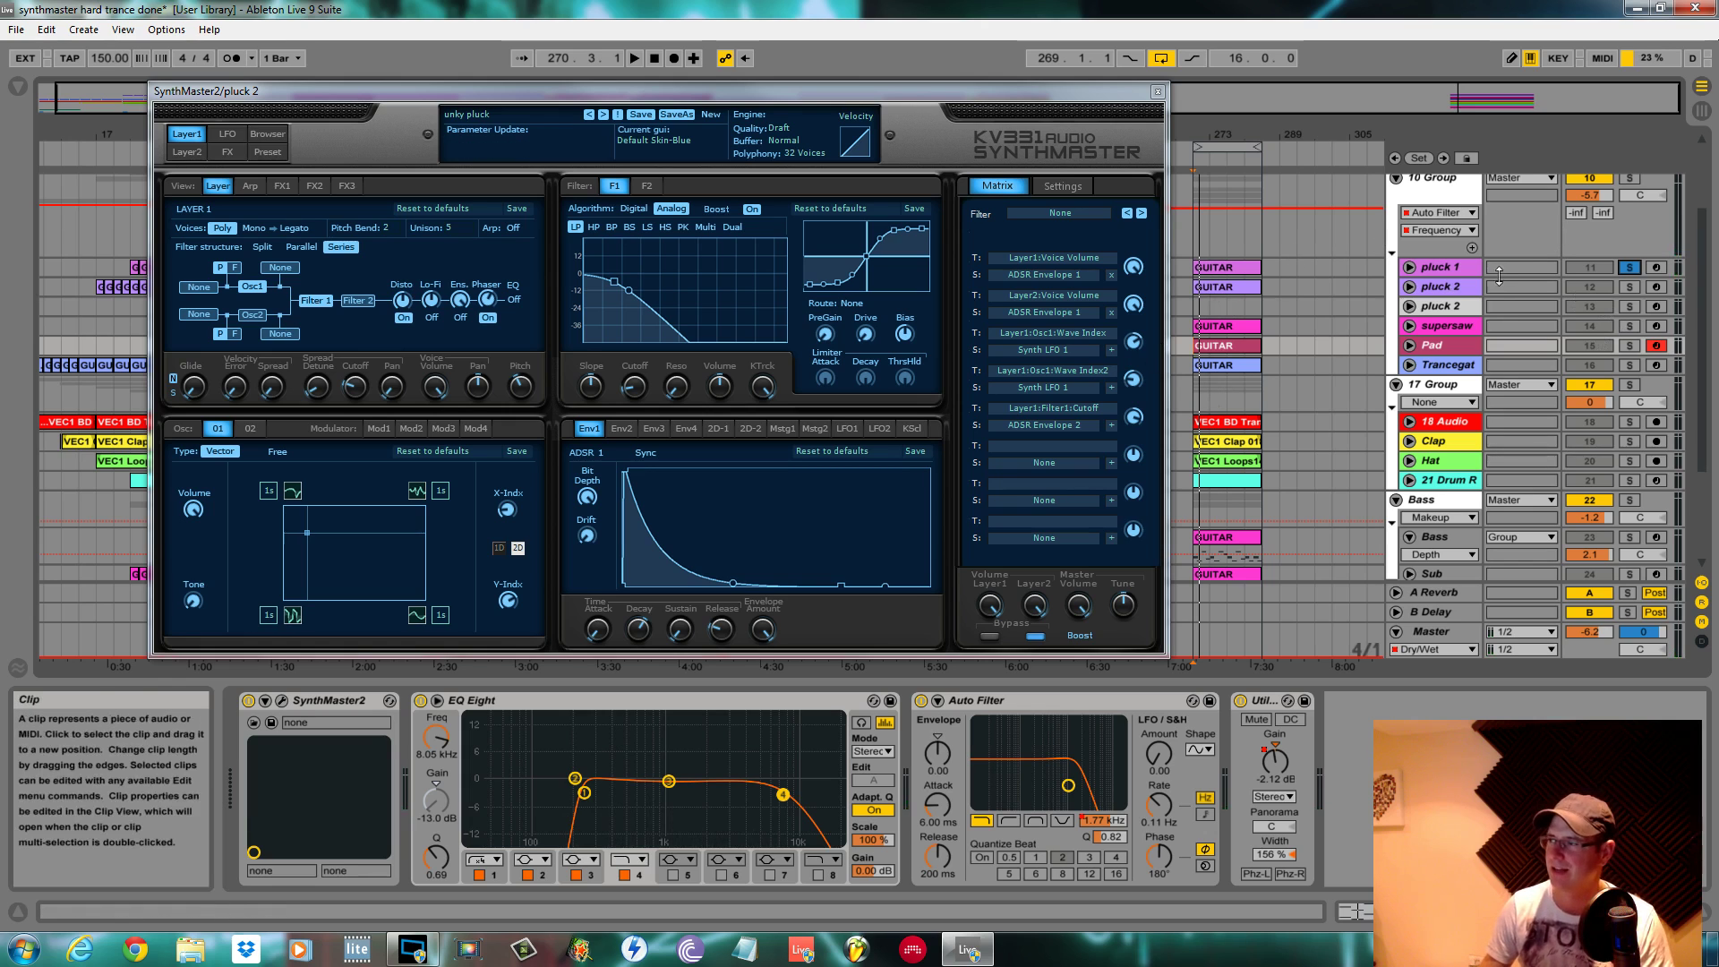
pyautogui.click(1629, 288)
pyautogui.press('space')
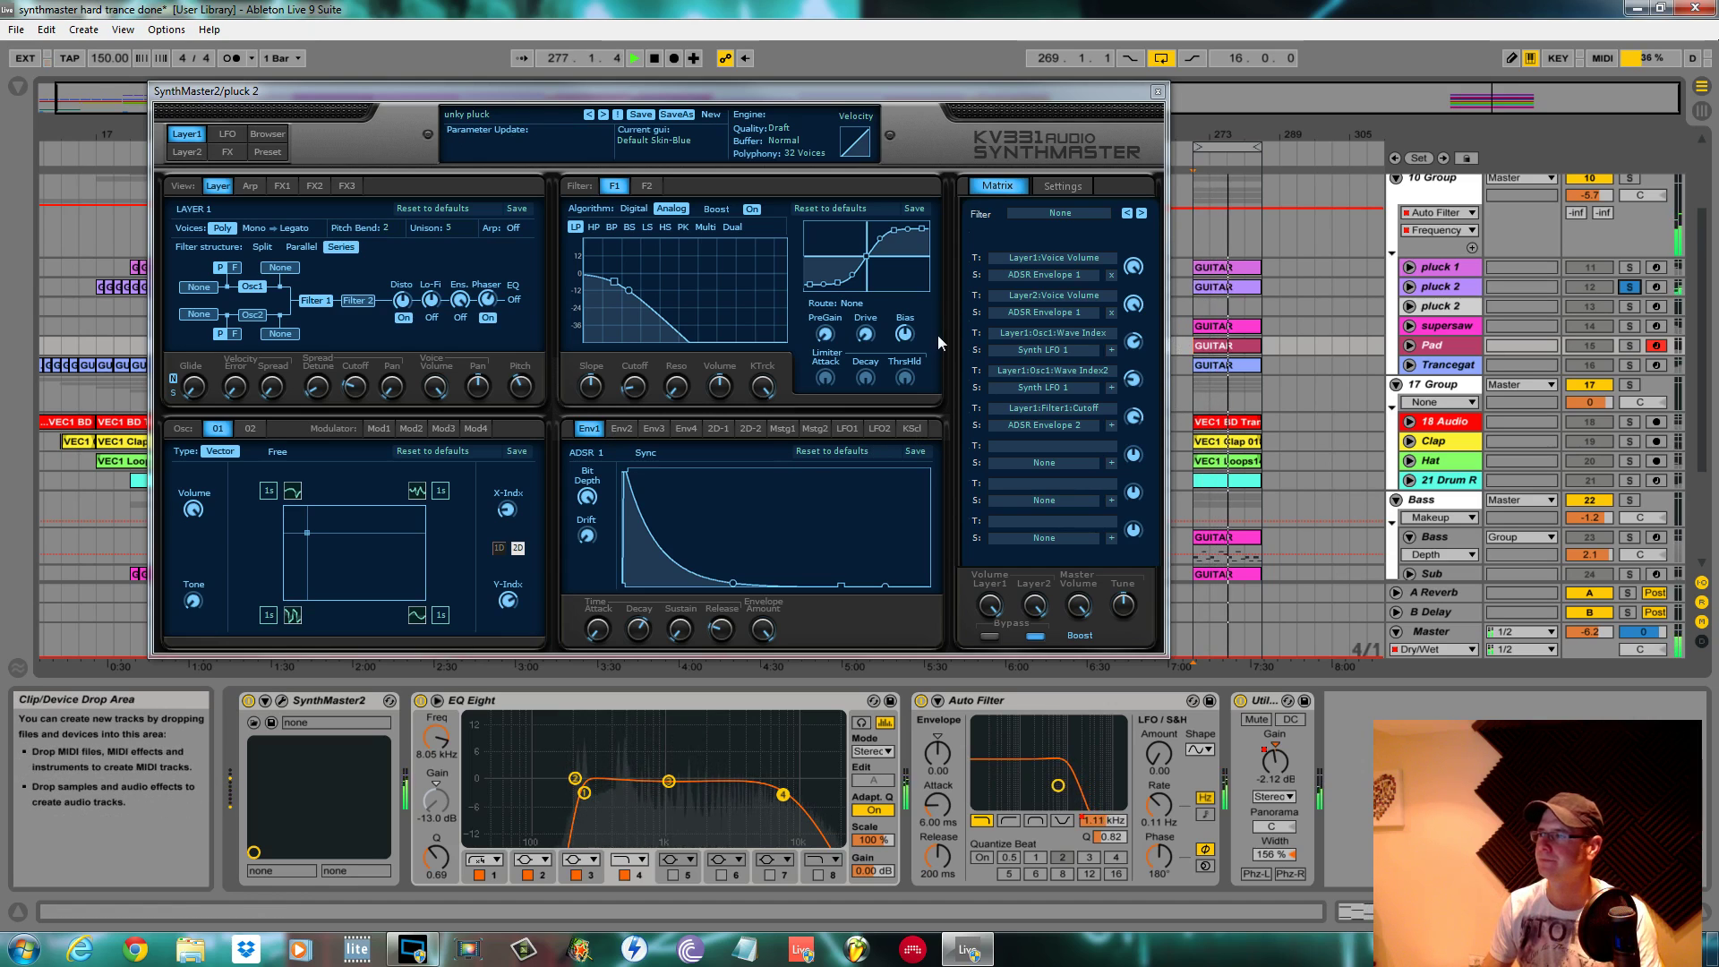
pyautogui.press('space')
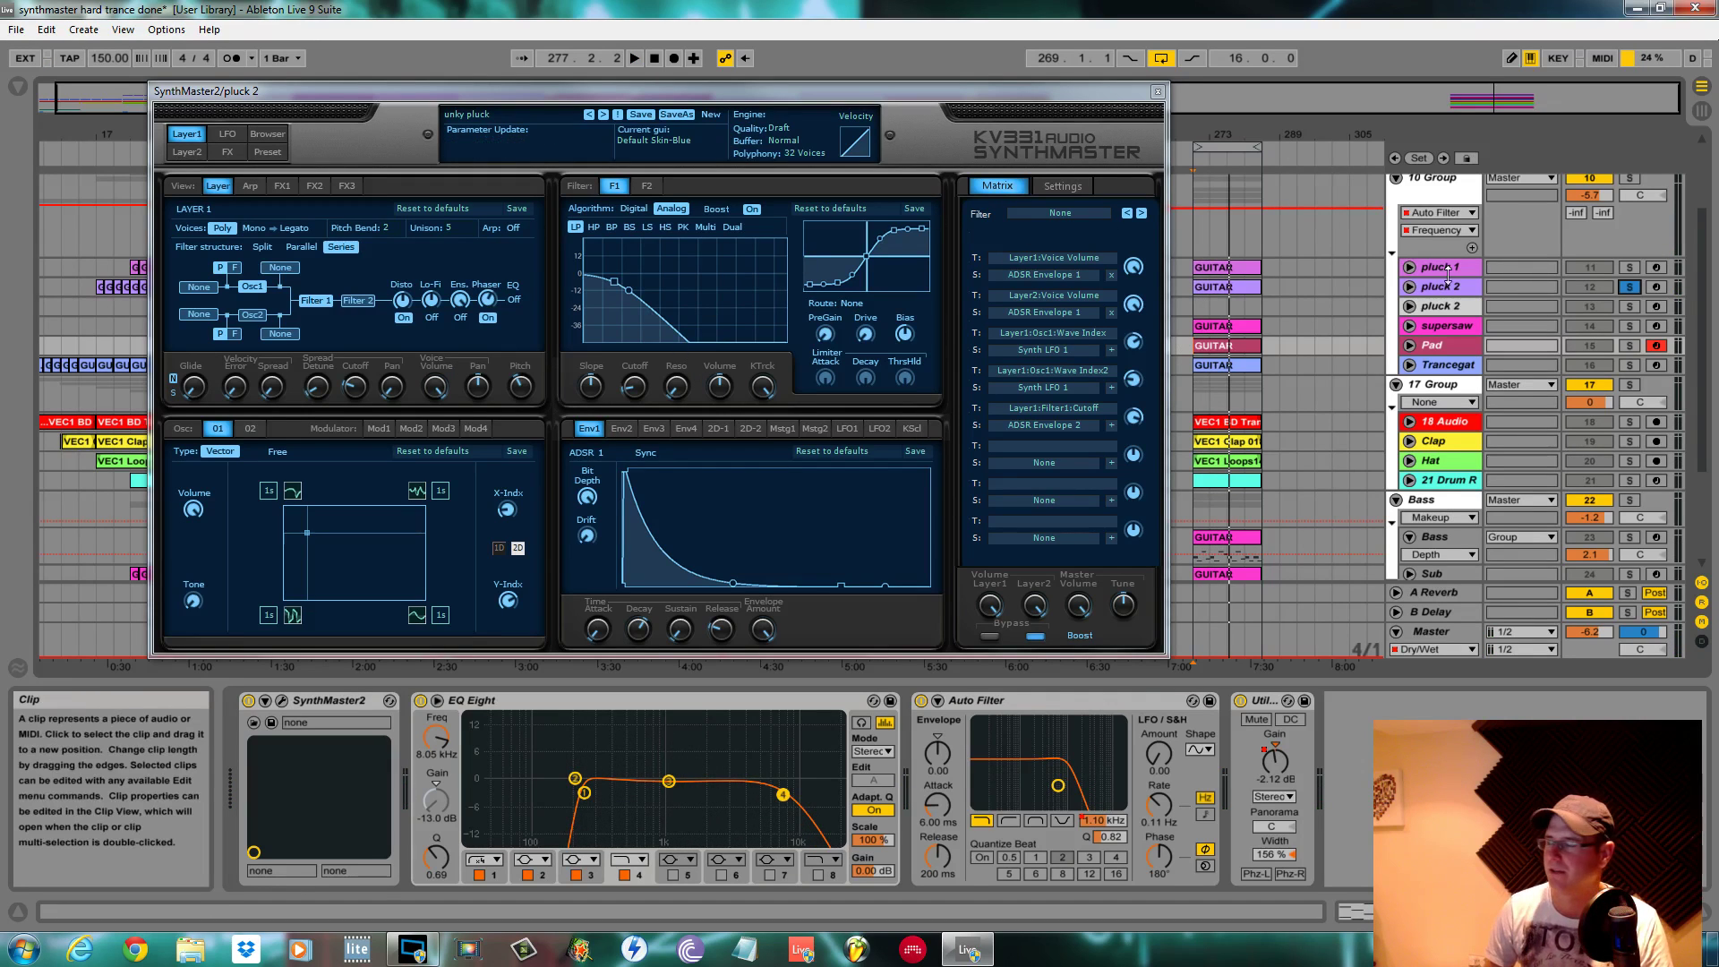
# Raise the oscillator's X wave index to about 30.5, glance at the LFO tab, then return to Layer1
pyautogui.moveTo(524, 398)
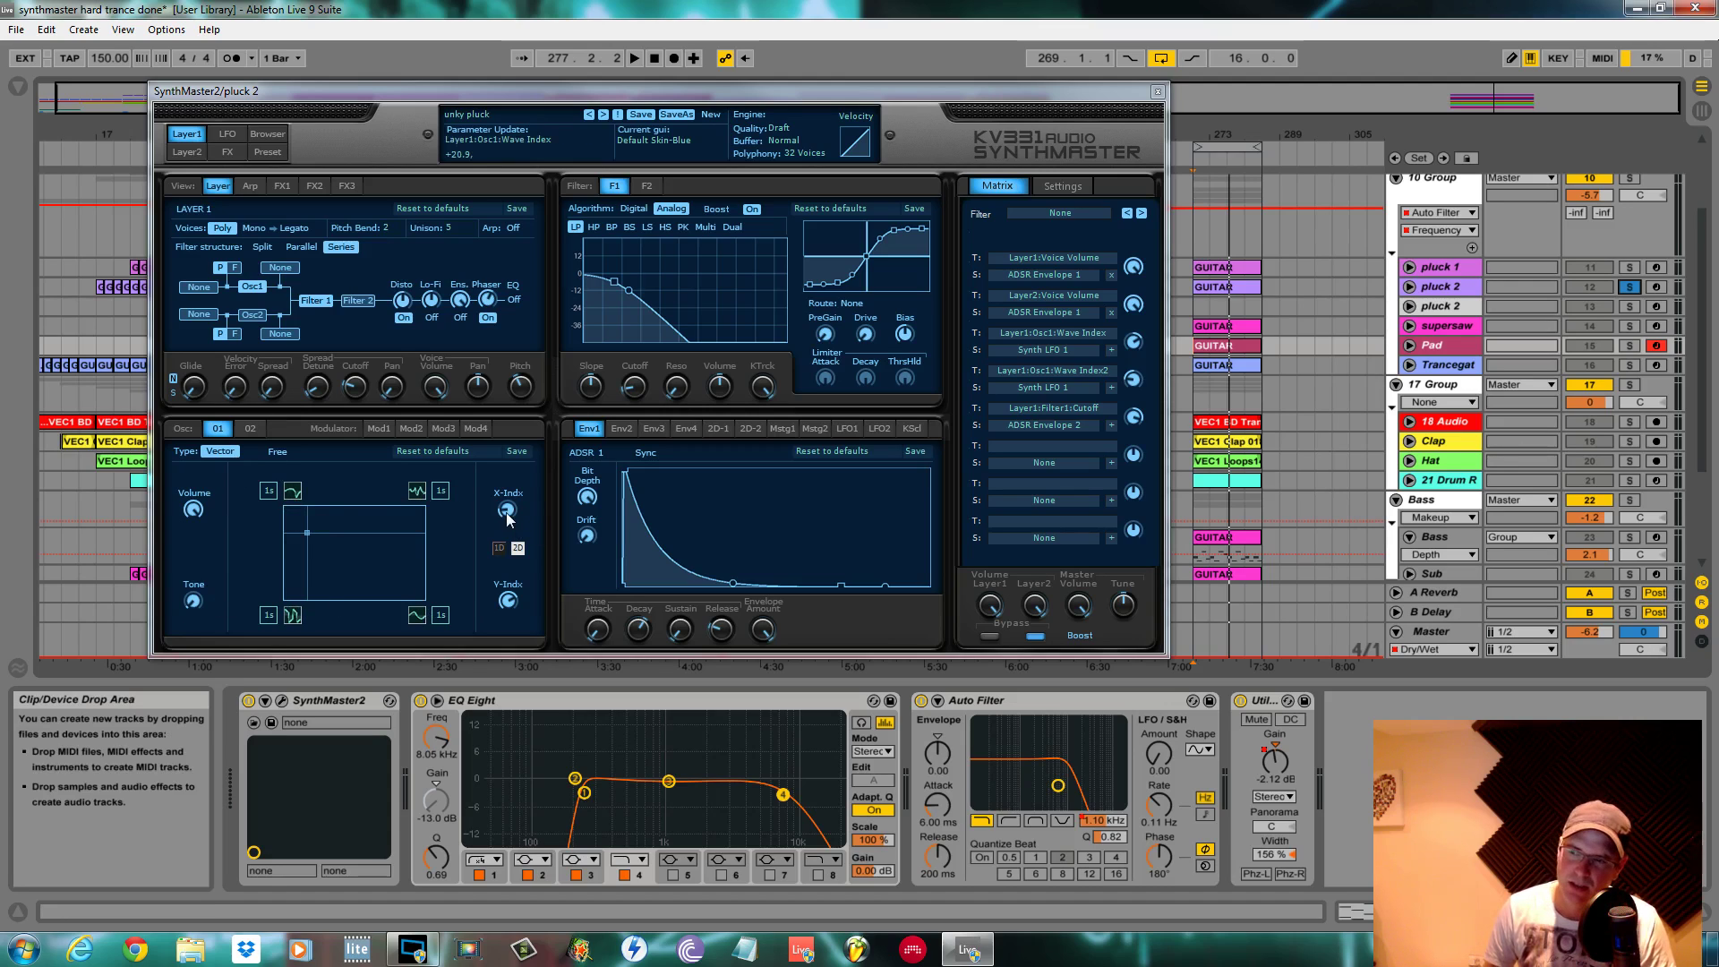
pyautogui.moveTo(507, 517); pyautogui.dragTo(516, 501)
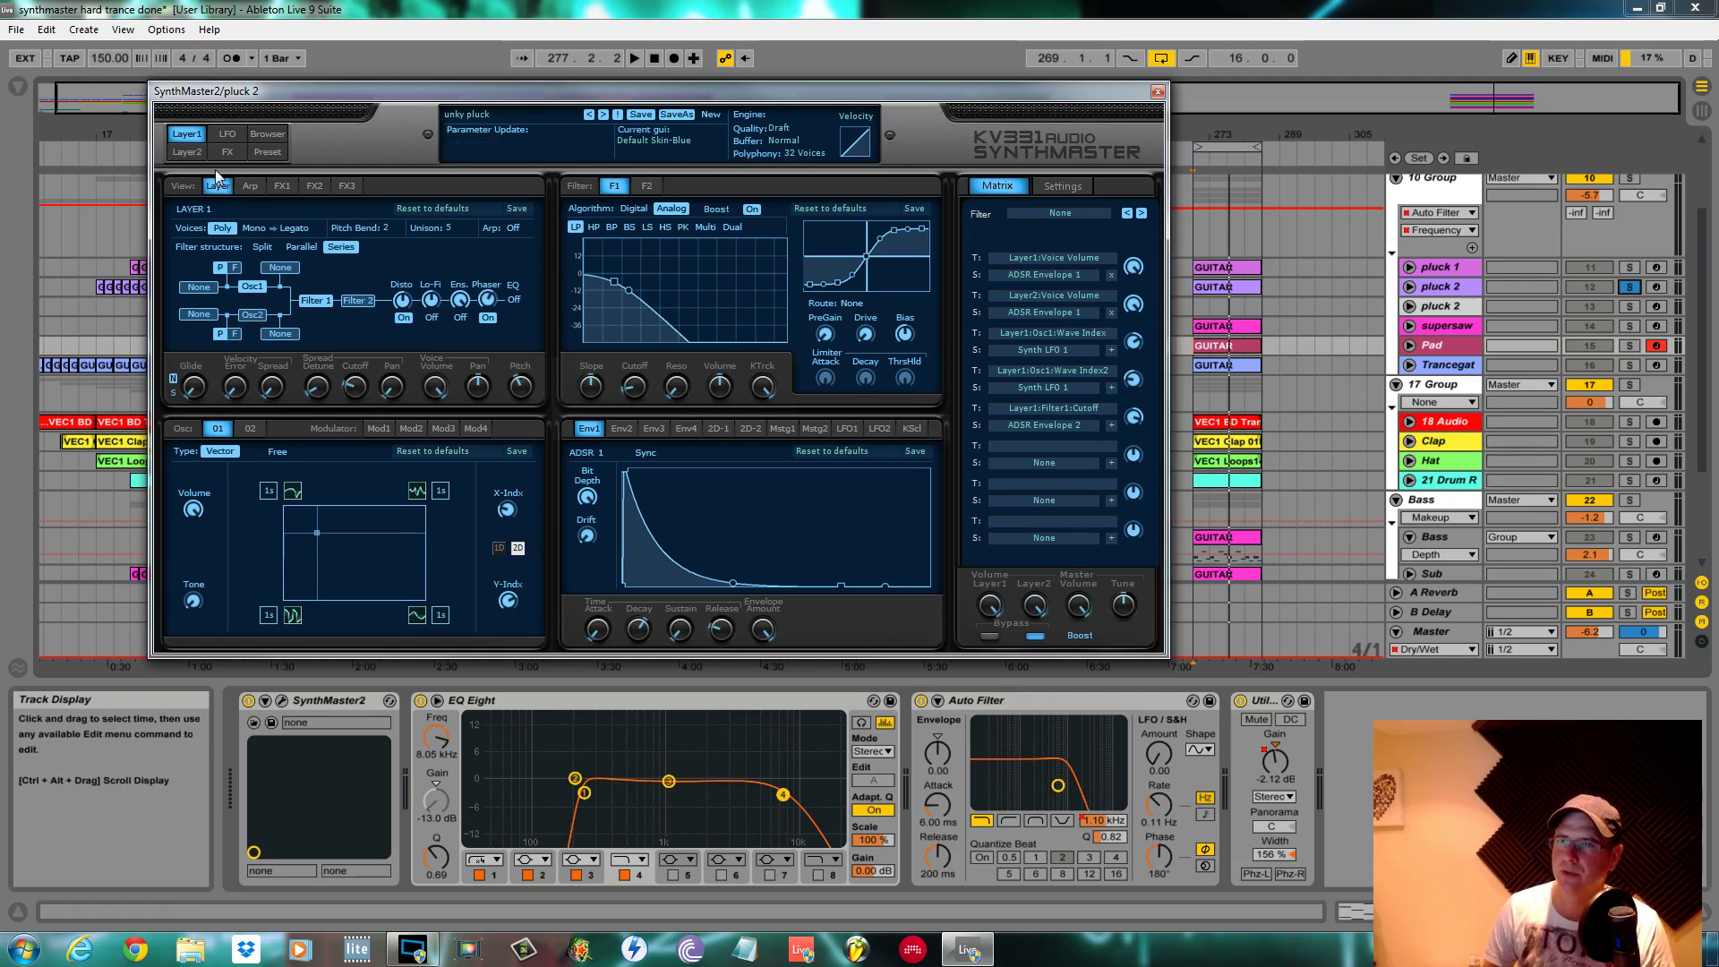
pyautogui.click(226, 135)
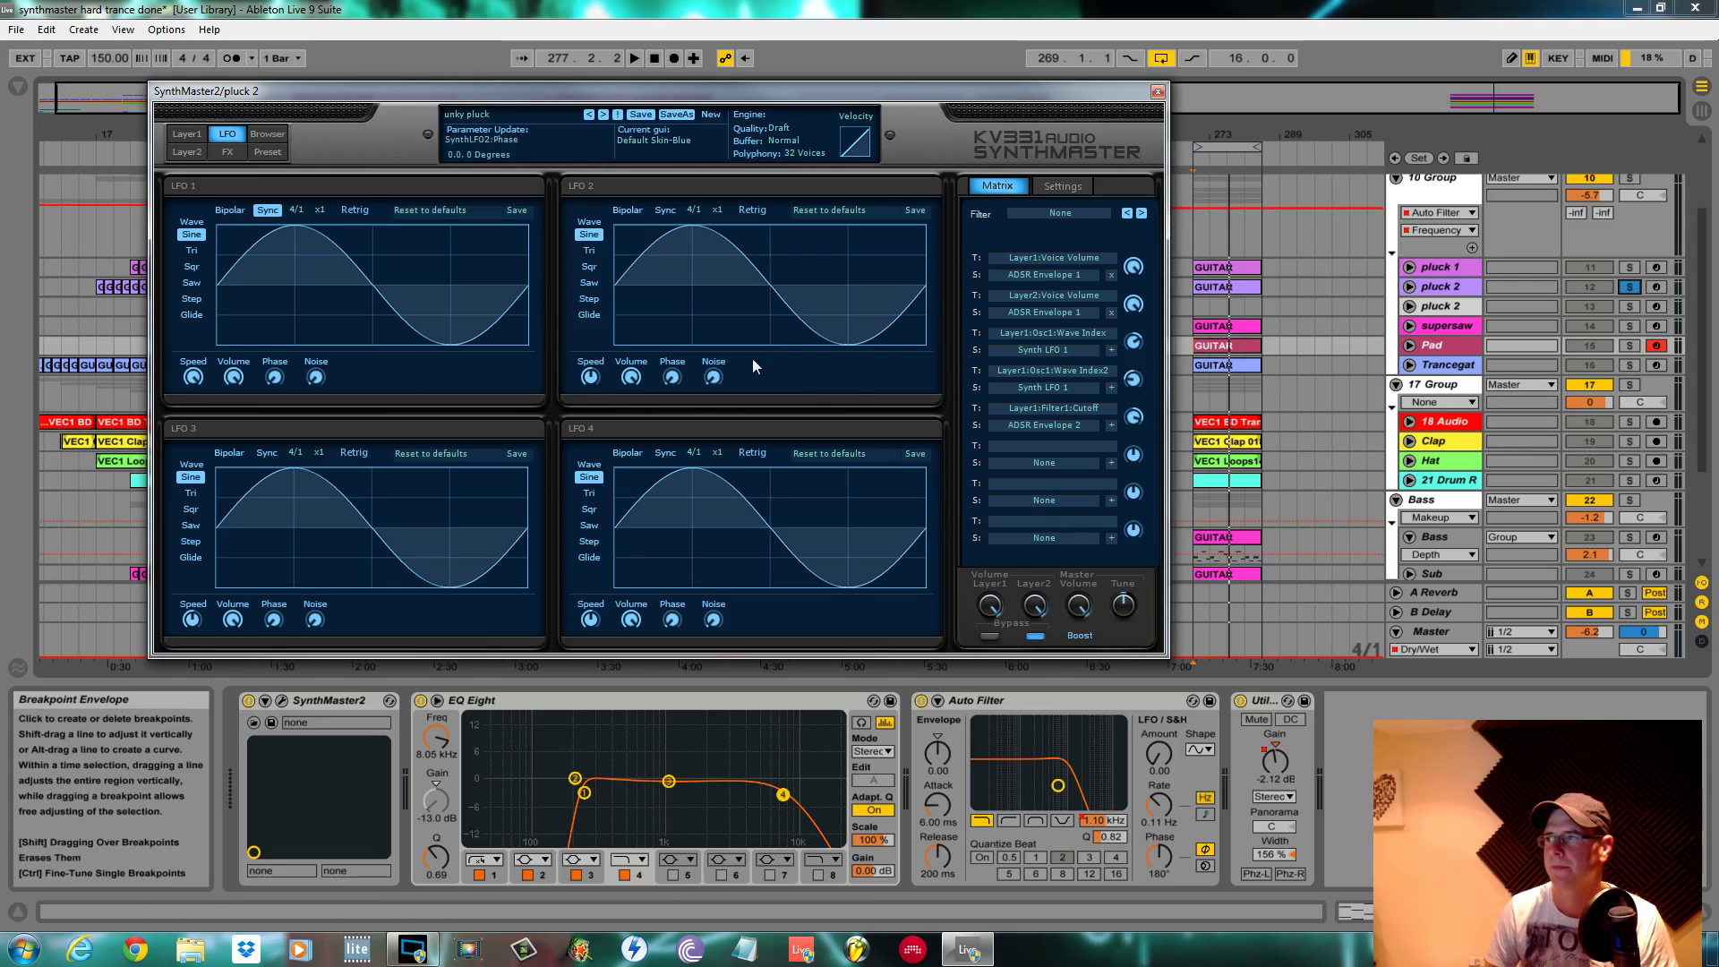
pyautogui.click(186, 134)
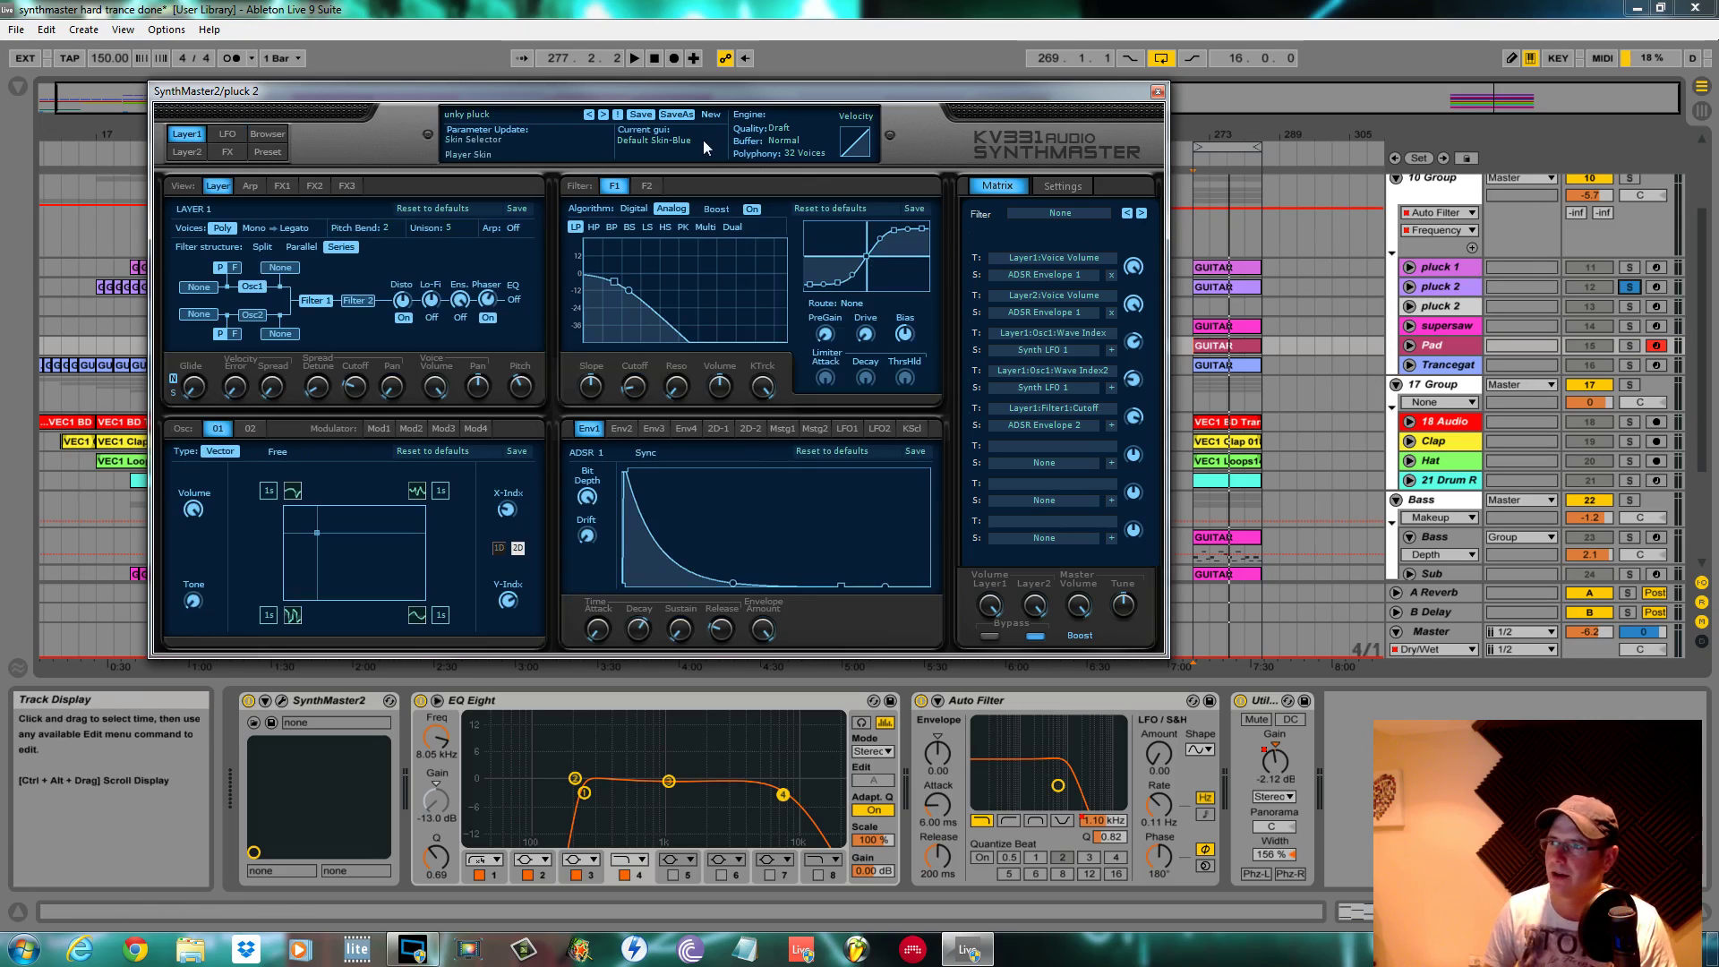
# Reset to a blank New Preset and audition it before and after enabling Filter Boost
pyautogui.click(711, 114)
pyautogui.click(777, 143)
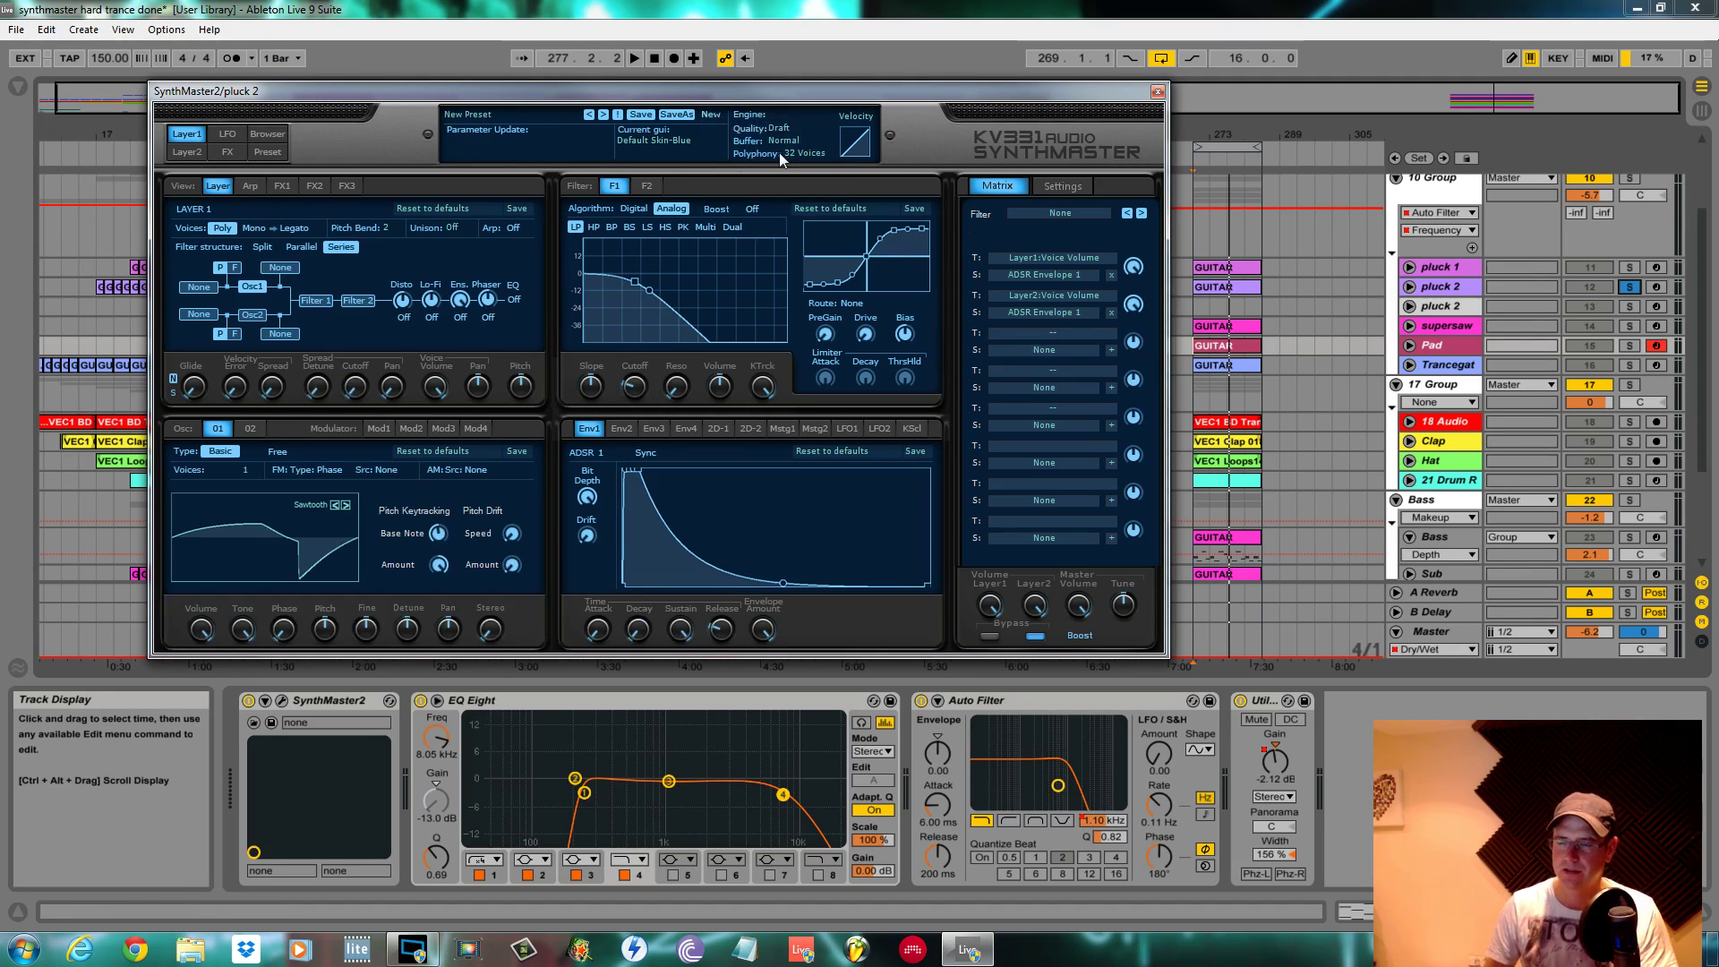
pyautogui.press('space')
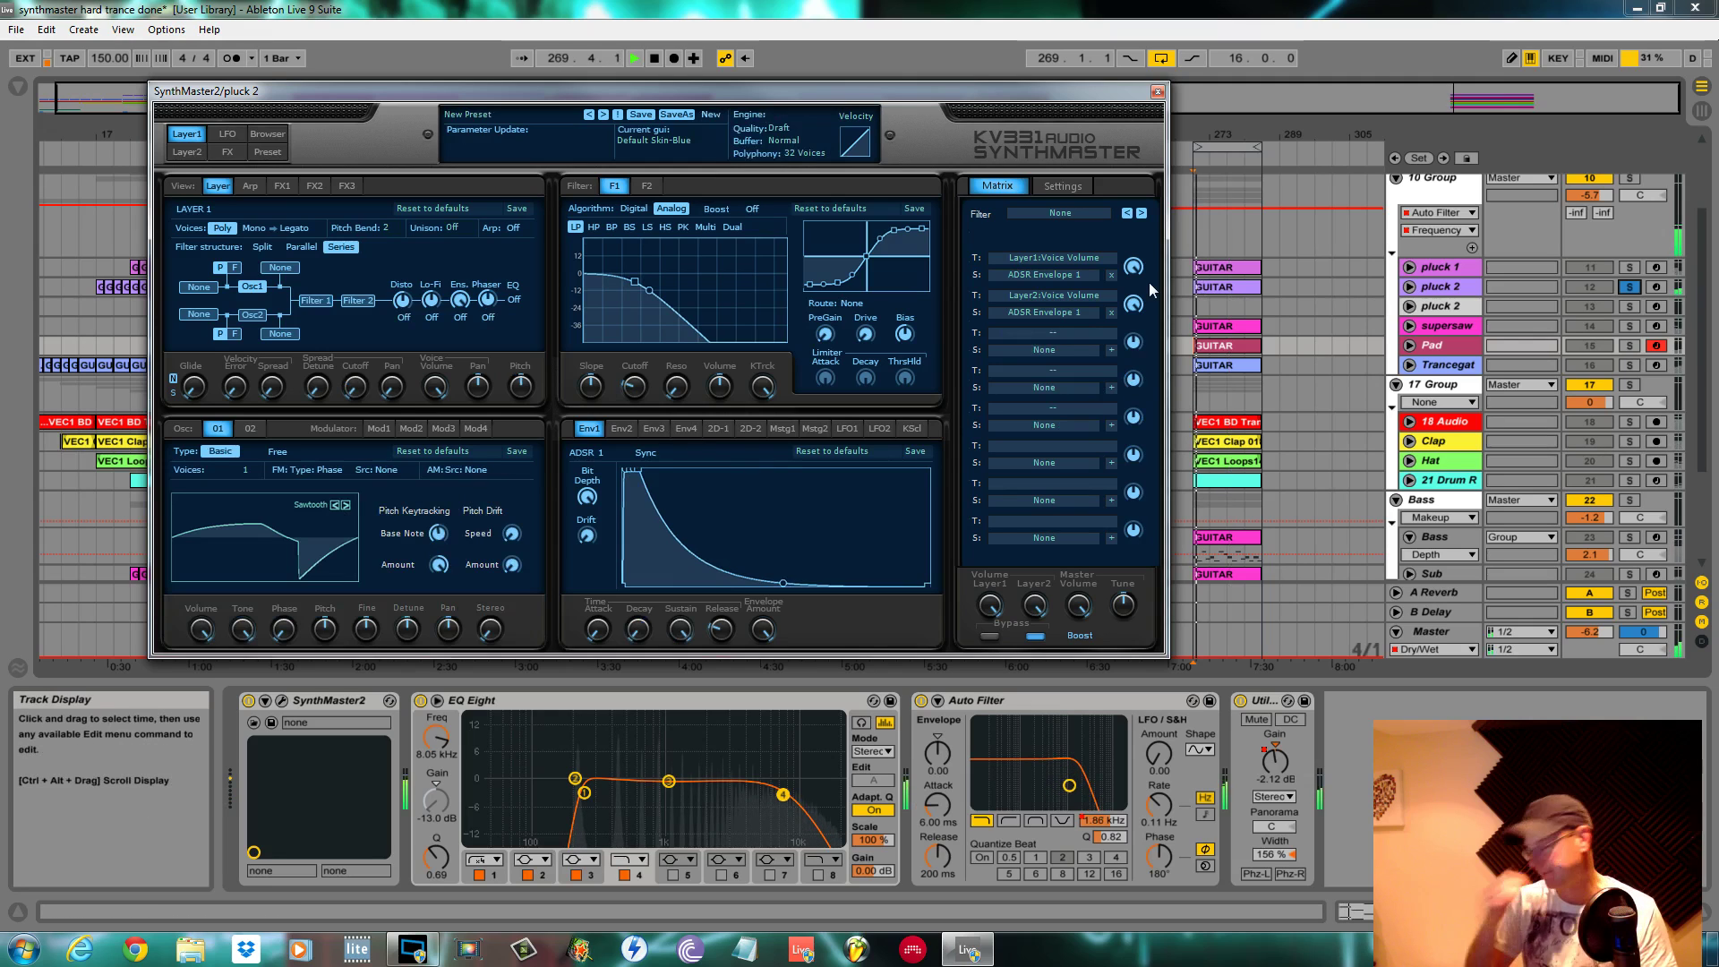
pyautogui.press('space')
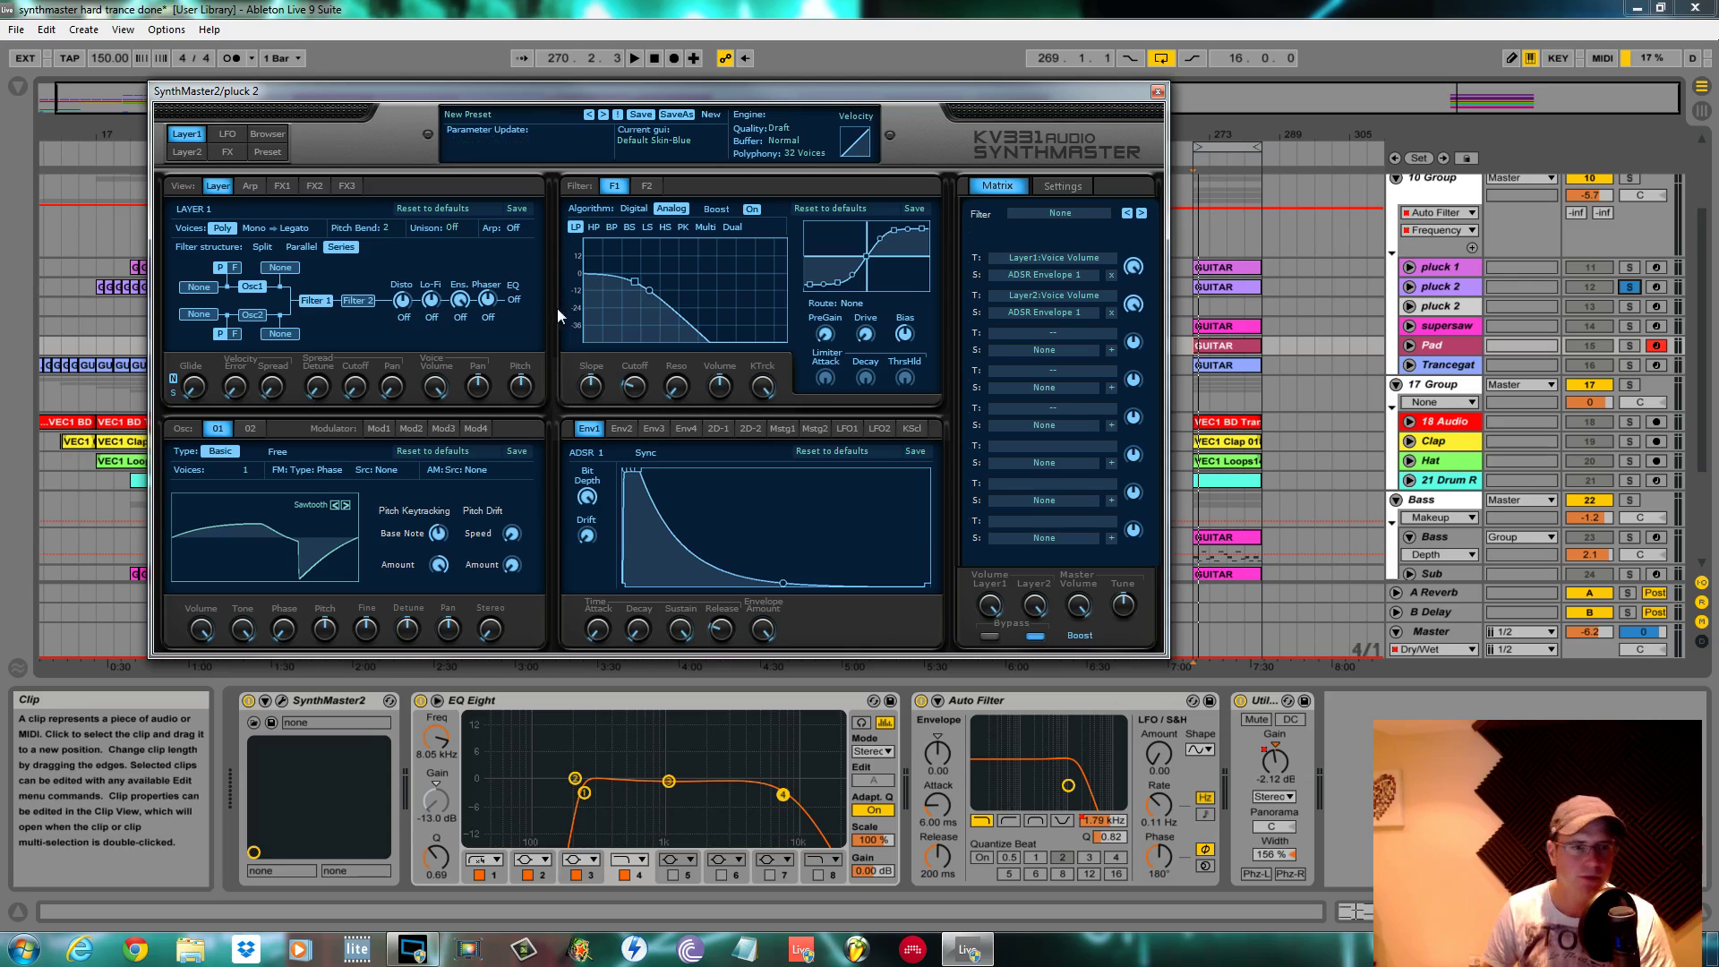
pyautogui.press('space')
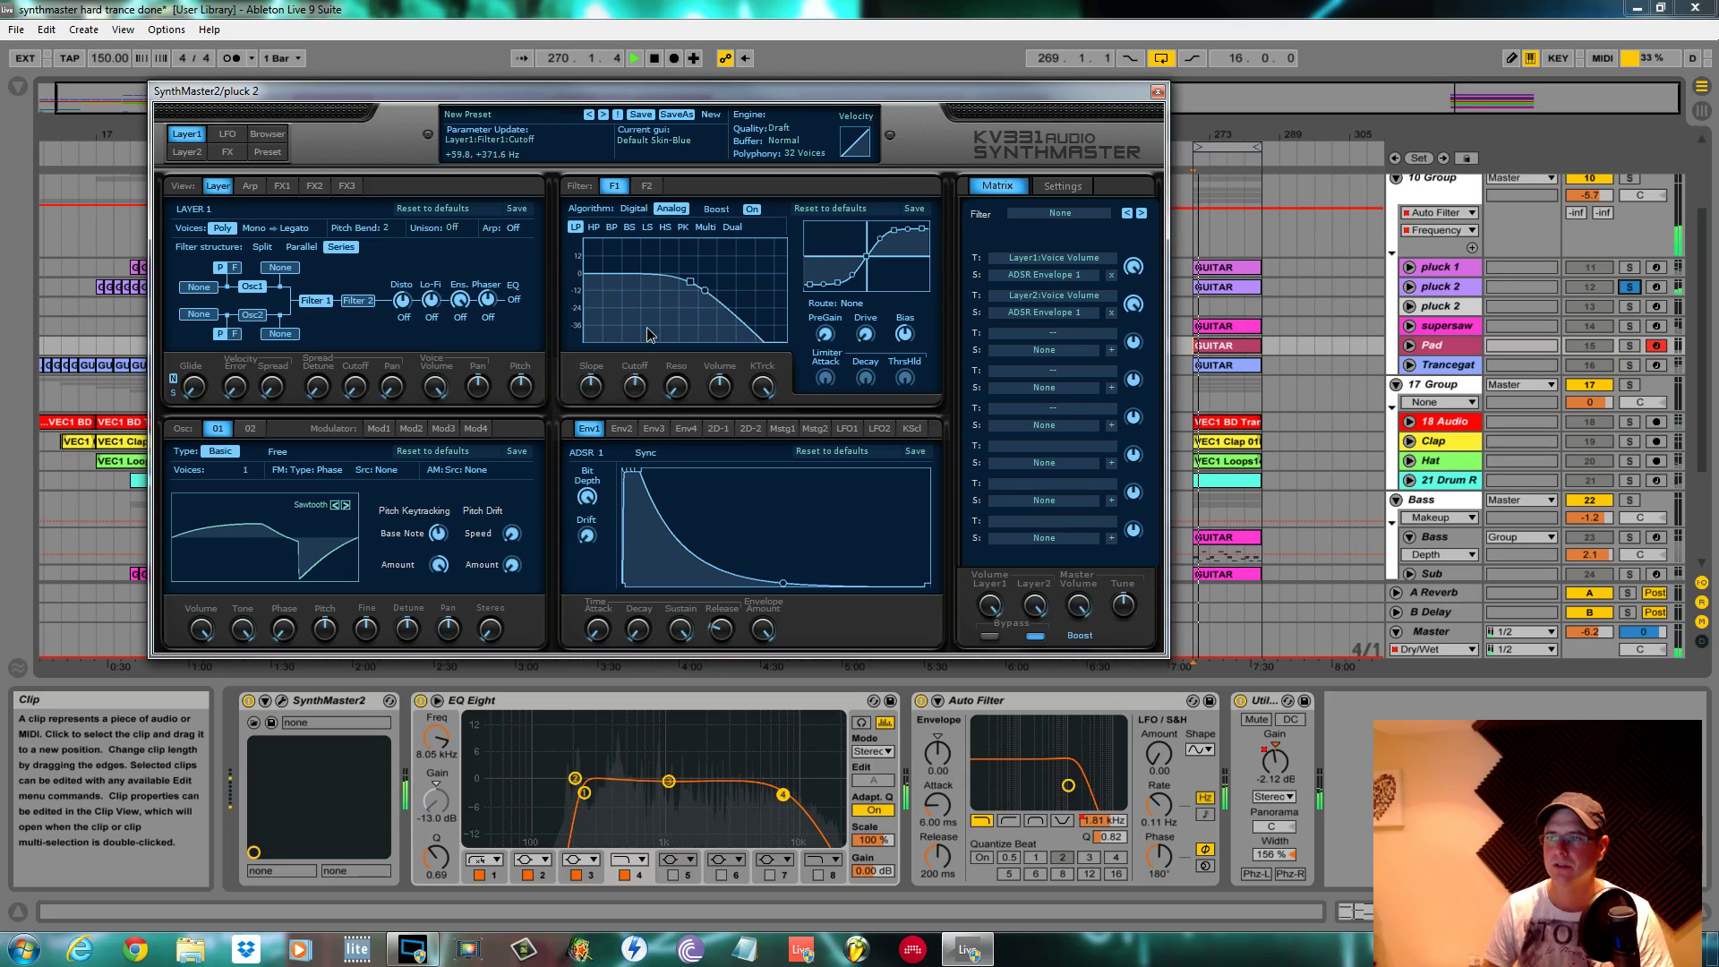
pyautogui.press('space')
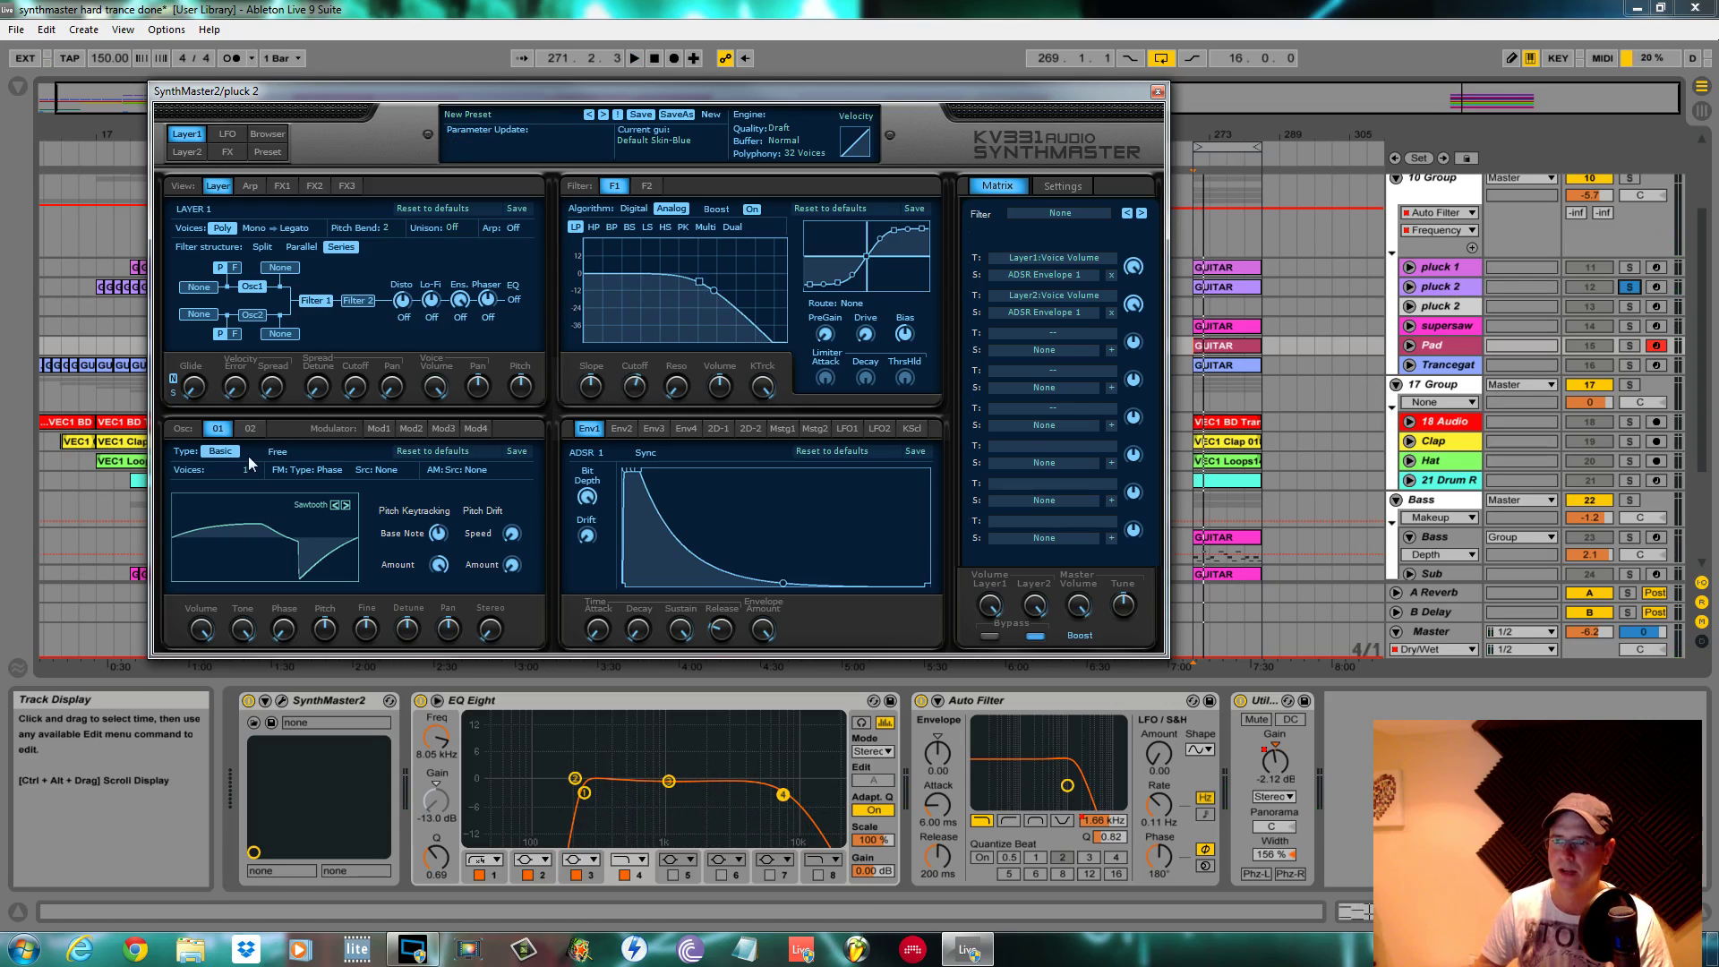
# Make oscillator 1 a Vector oscillator and tune its first two corner waves to 1s
pyautogui.click(220, 451)
pyautogui.click(280, 515)
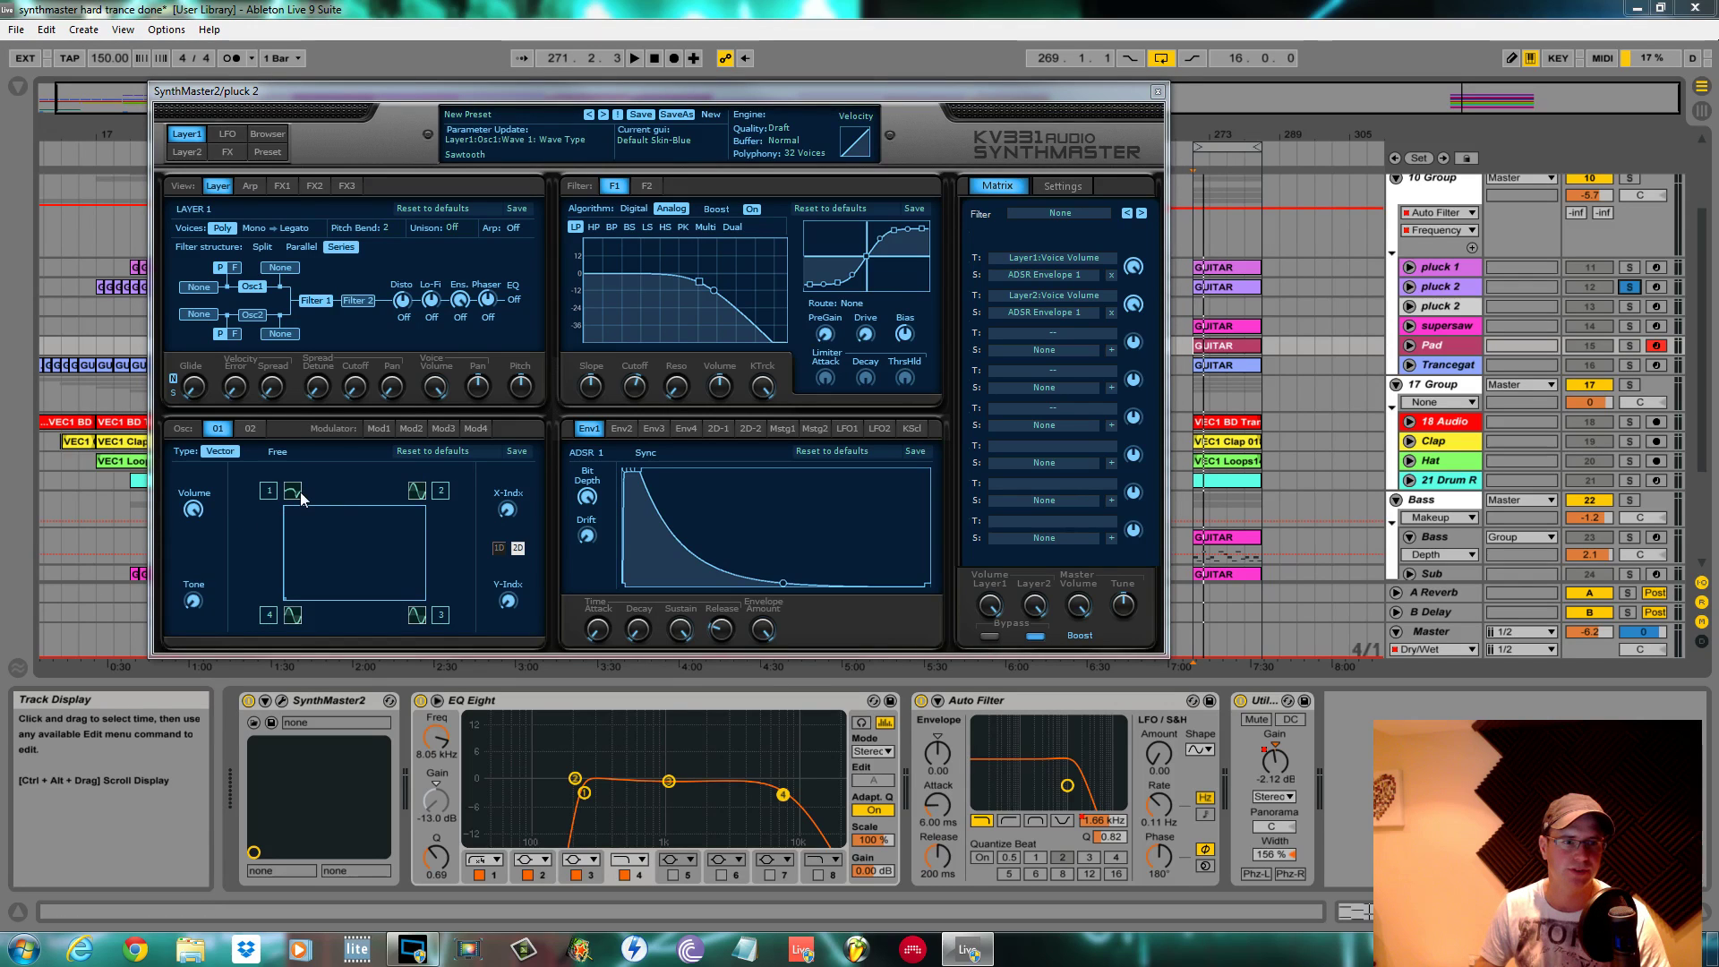
pyautogui.rightClick(258, 504)
pyautogui.moveTo(322, 531)
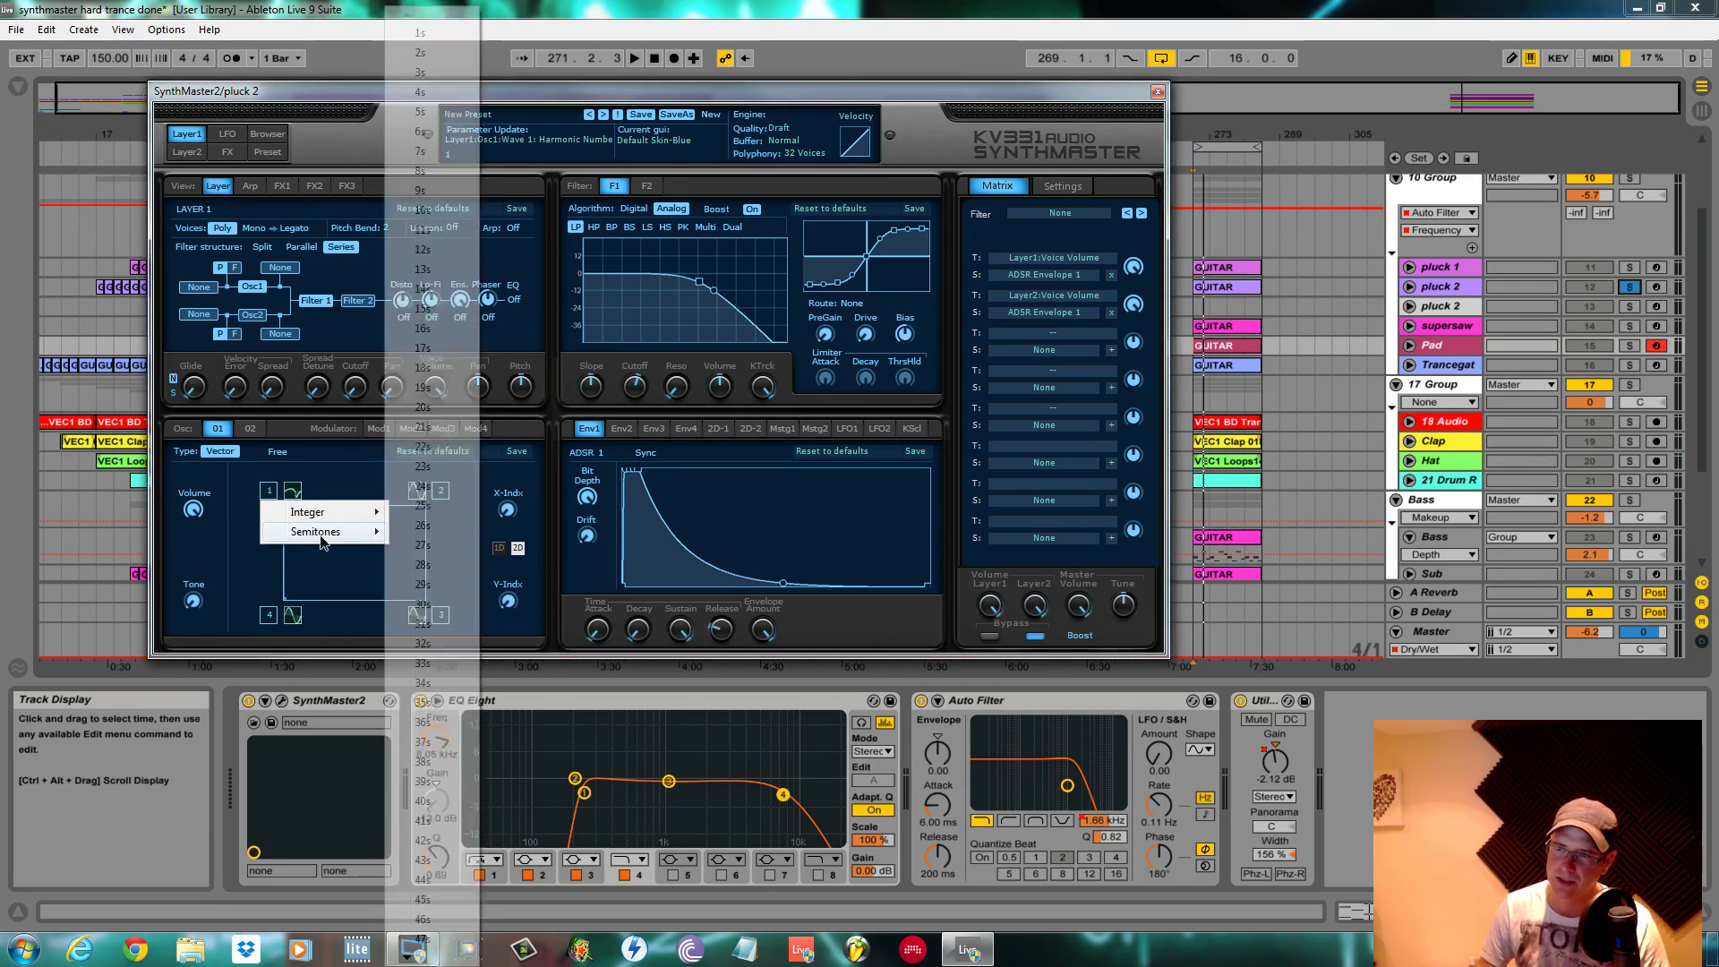
pyautogui.click(428, 46)
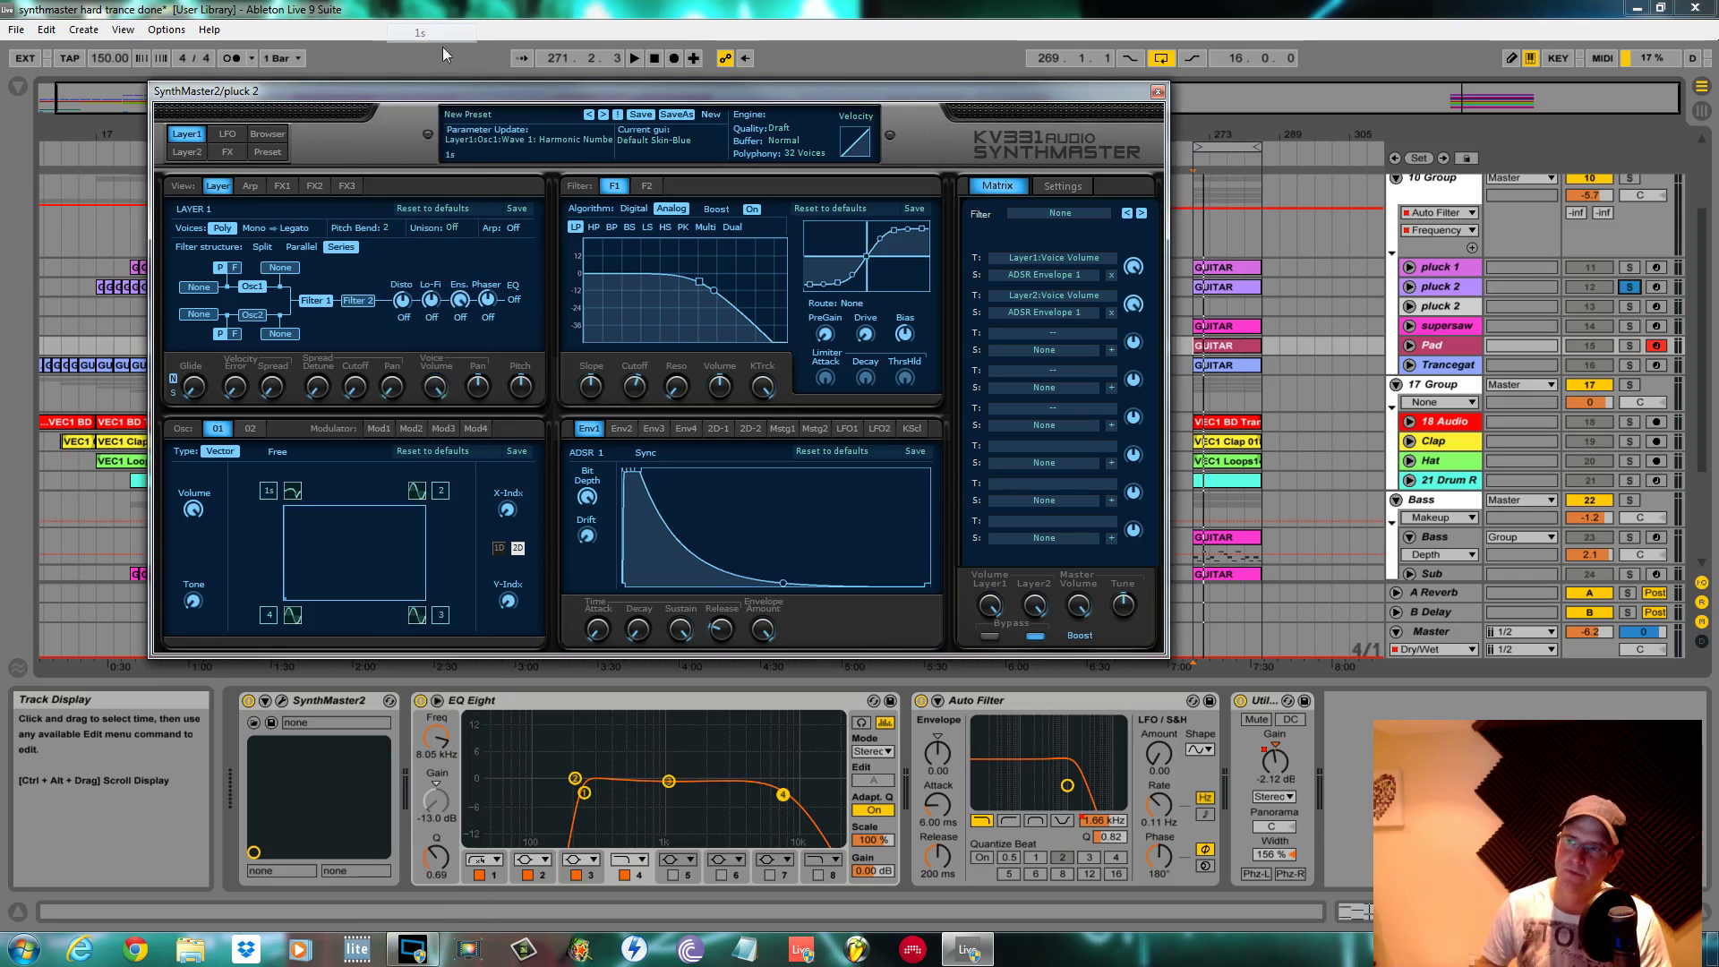
pyautogui.rightClick(430, 501)
pyautogui.moveTo(488, 537)
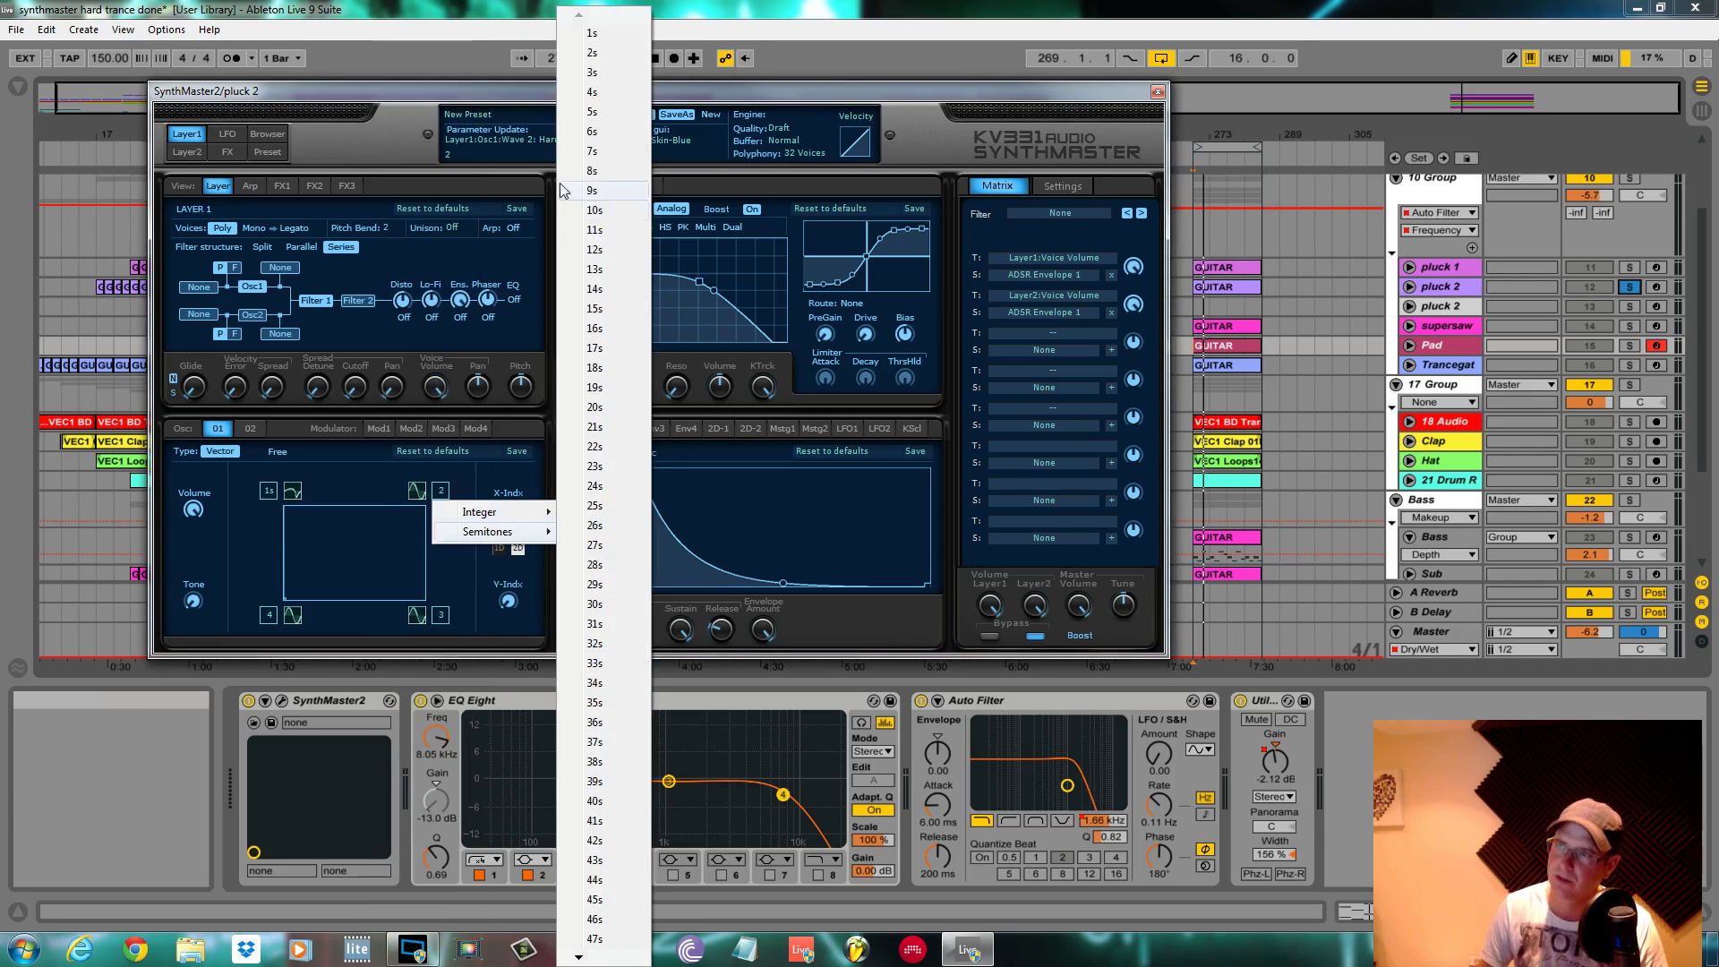
pyautogui.click(610, 36)
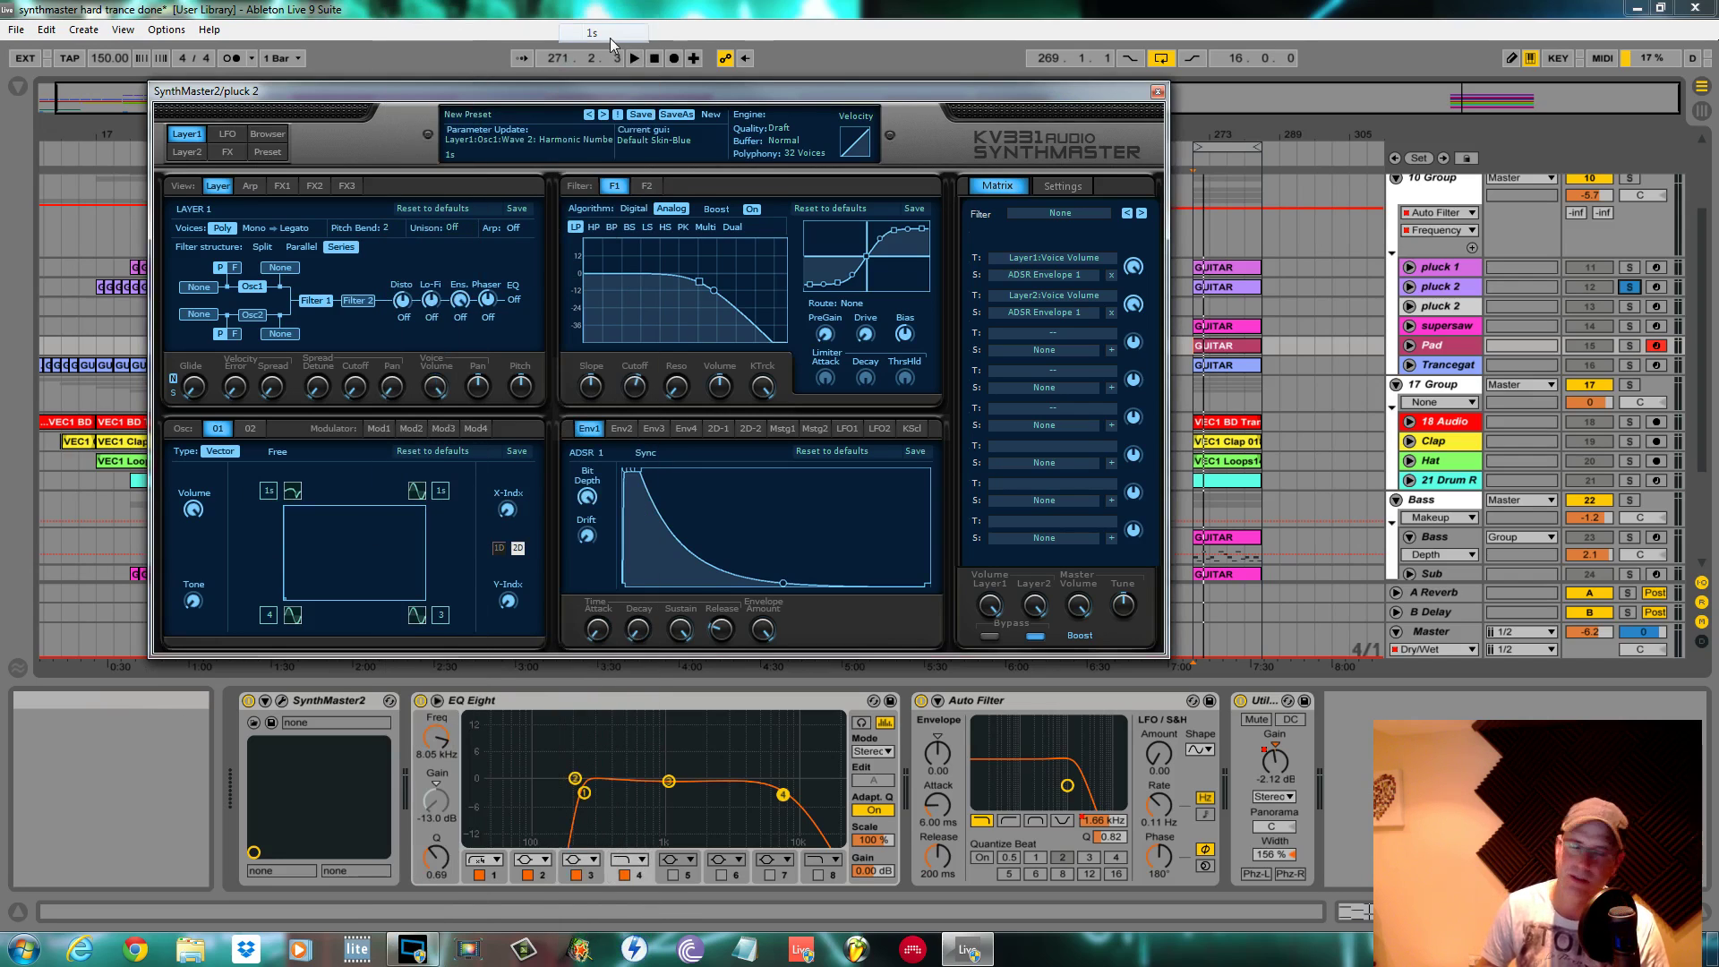
# Tune the third and fourth corner waves to 1s as well
pyautogui.rightClick(431, 624)
pyautogui.moveTo(497, 641)
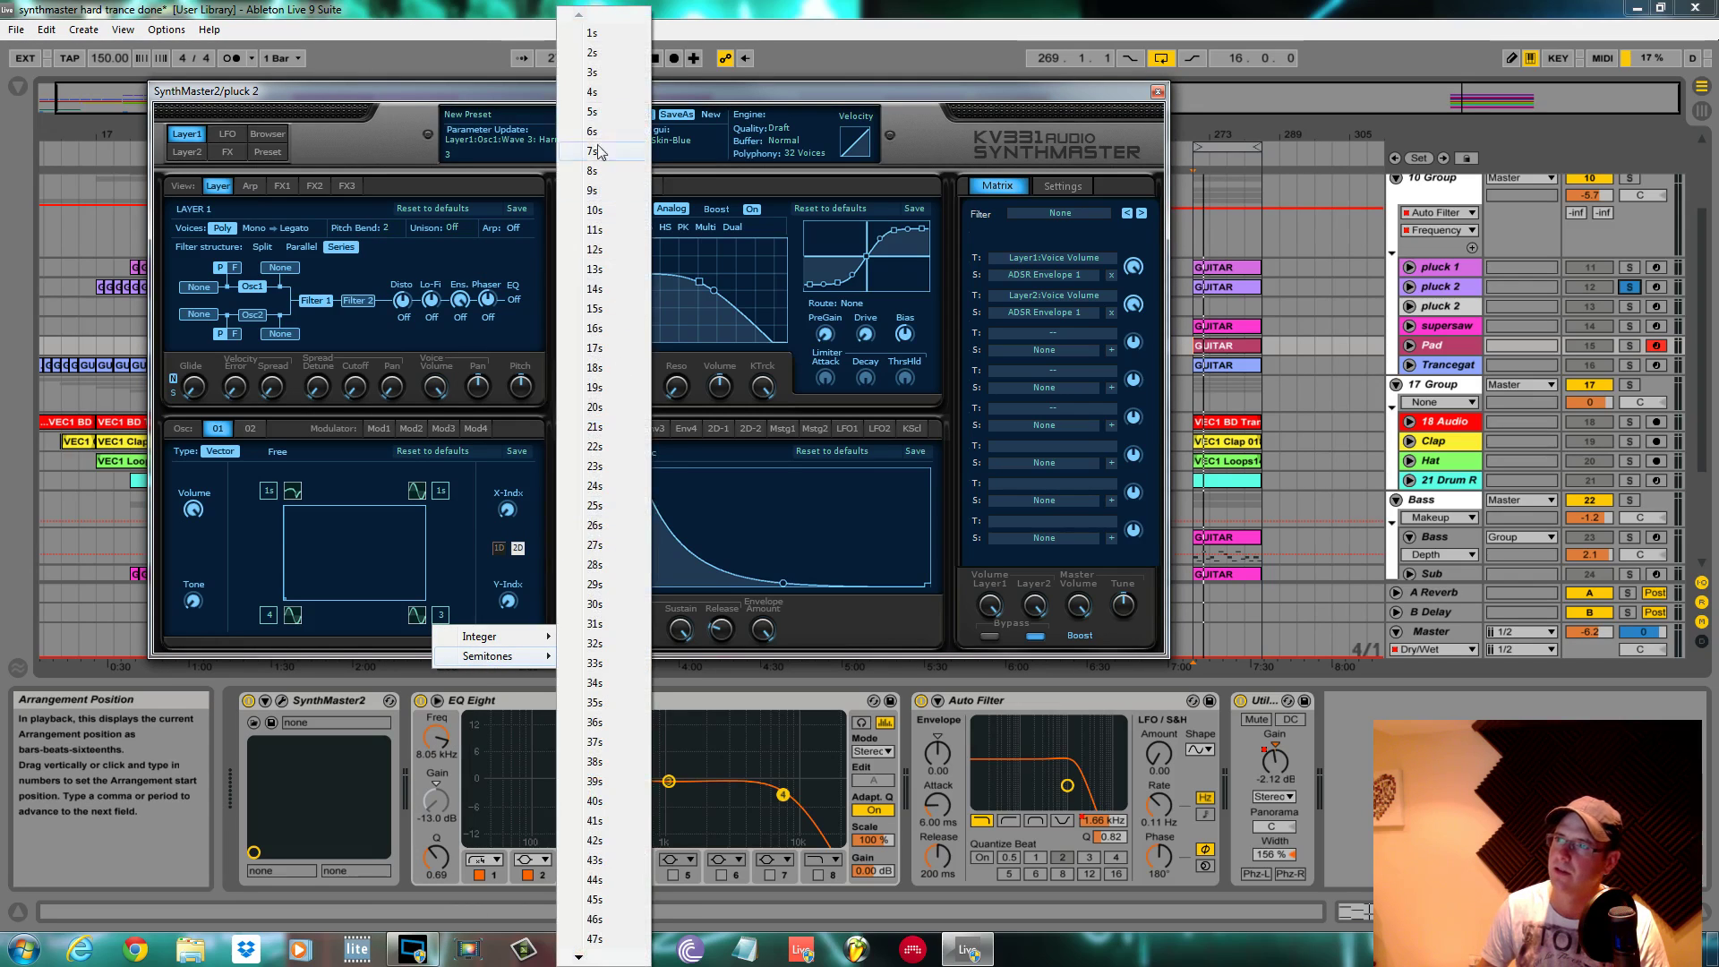
pyautogui.click(613, 34)
pyautogui.rightClick(275, 629)
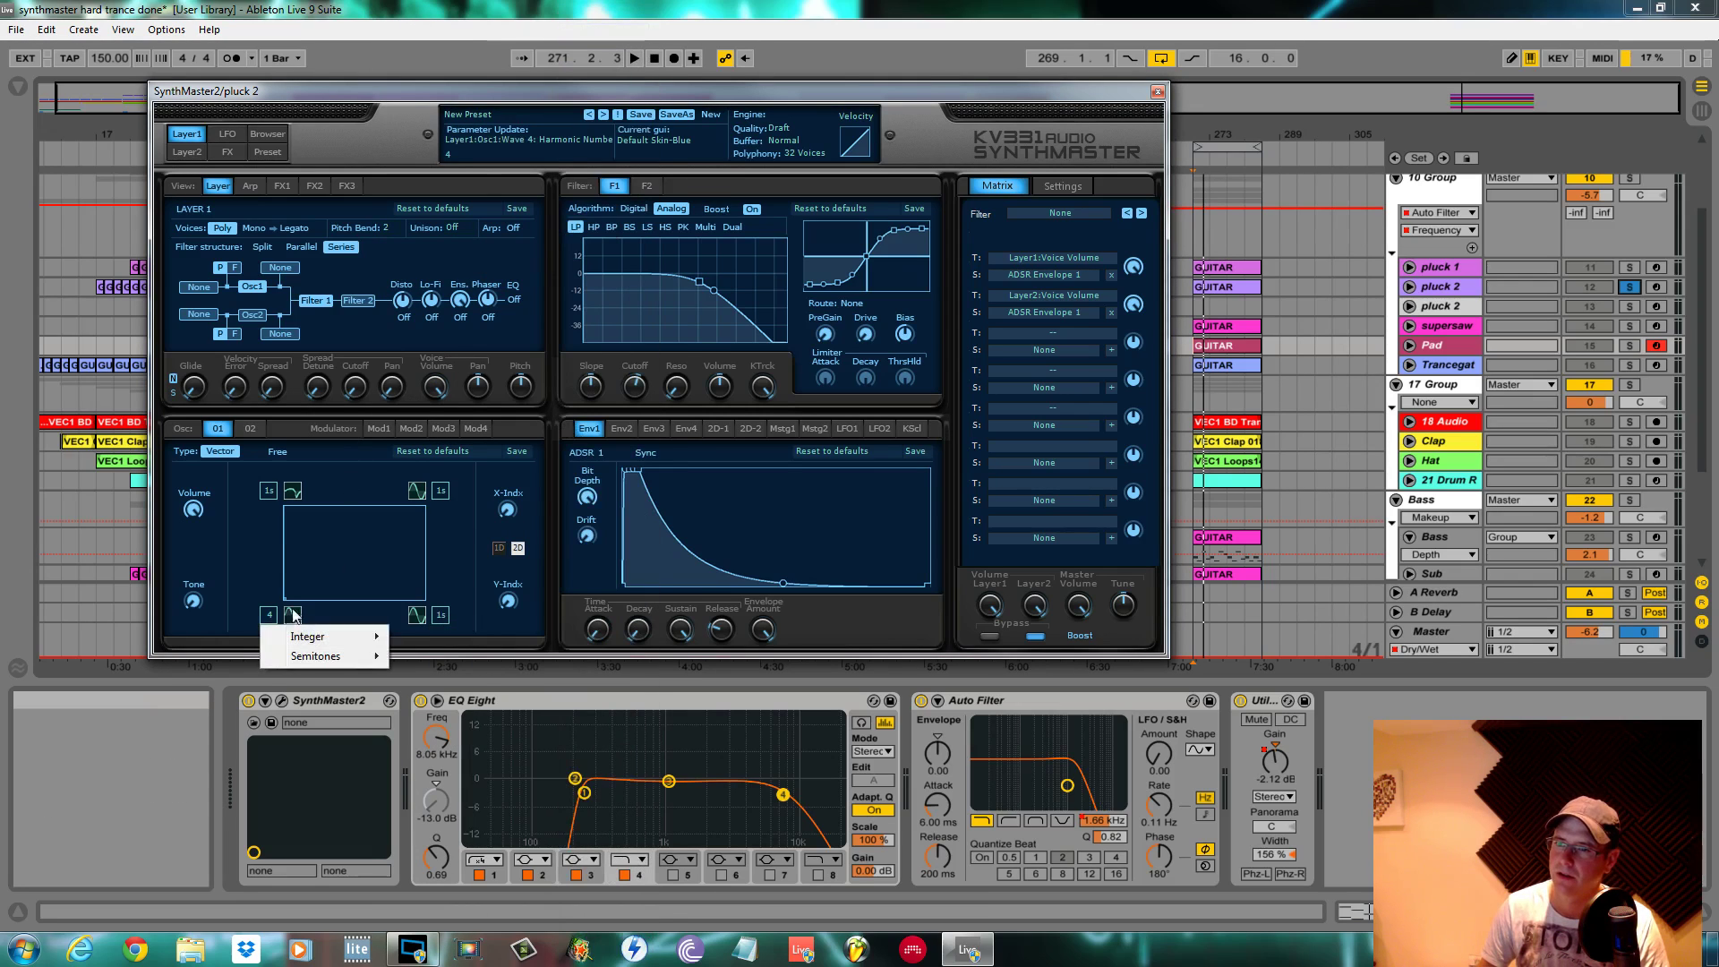
pyautogui.moveTo(320, 661)
pyautogui.click(449, 34)
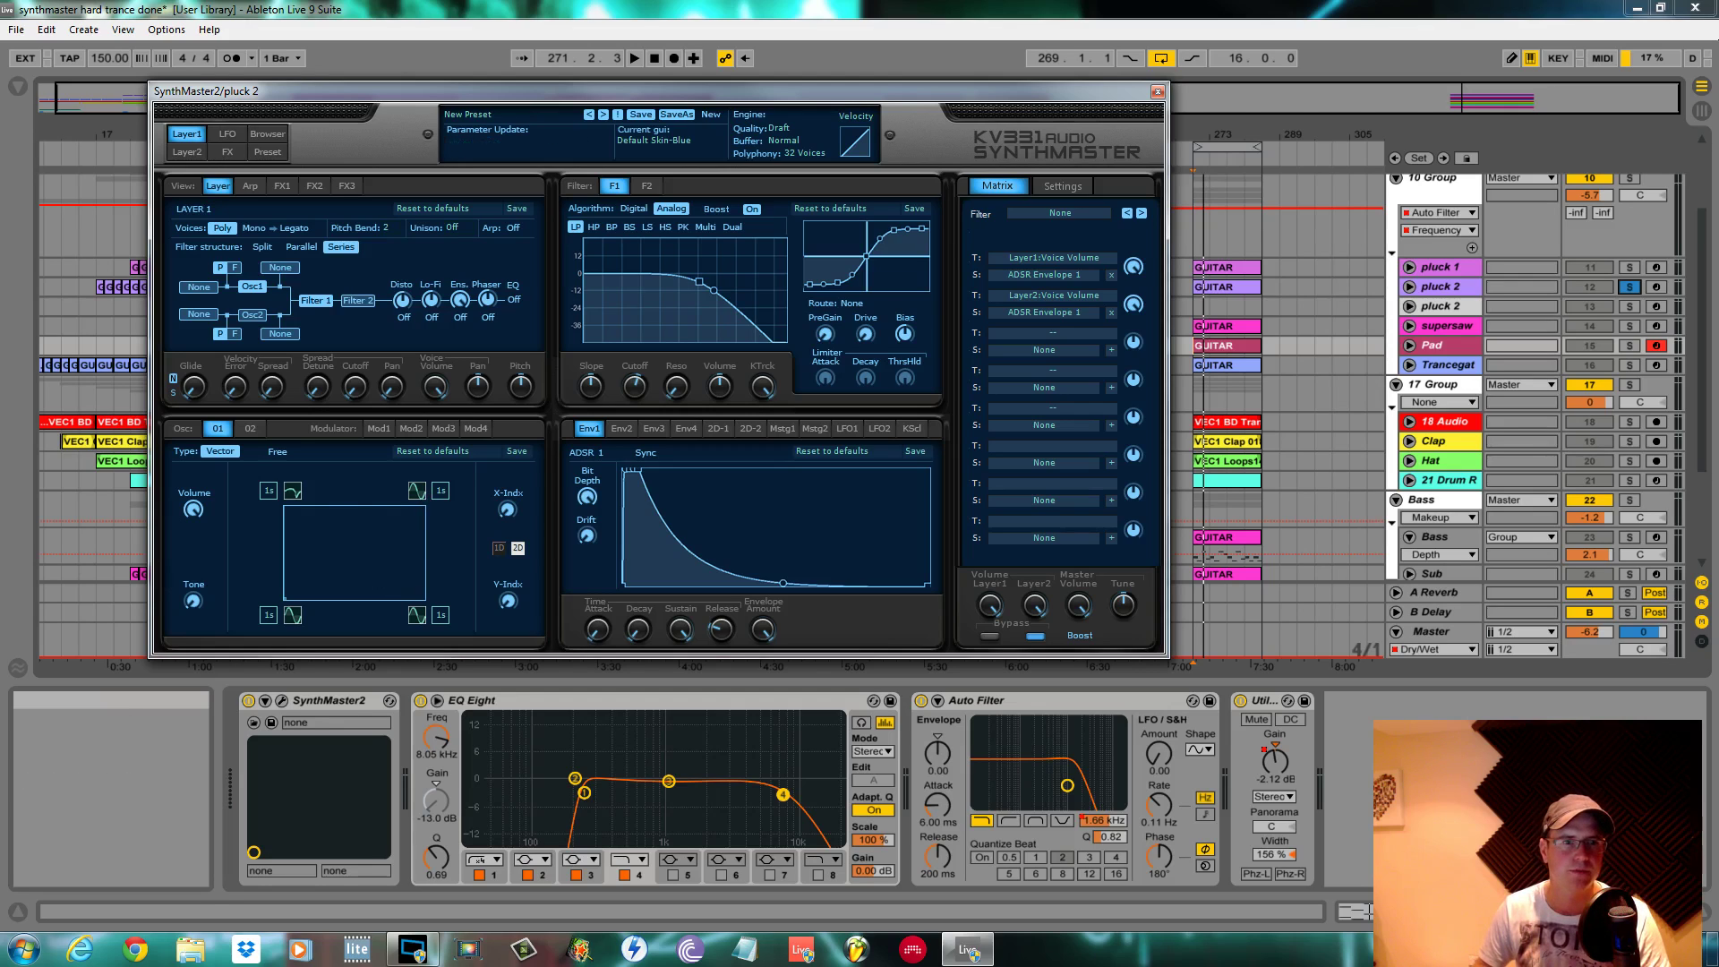
# Load the Fr4 - Prophet-600 5 single-cycle waveform into the second corner wave
pyautogui.click(411, 484)
pyautogui.moveTo(526, 619)
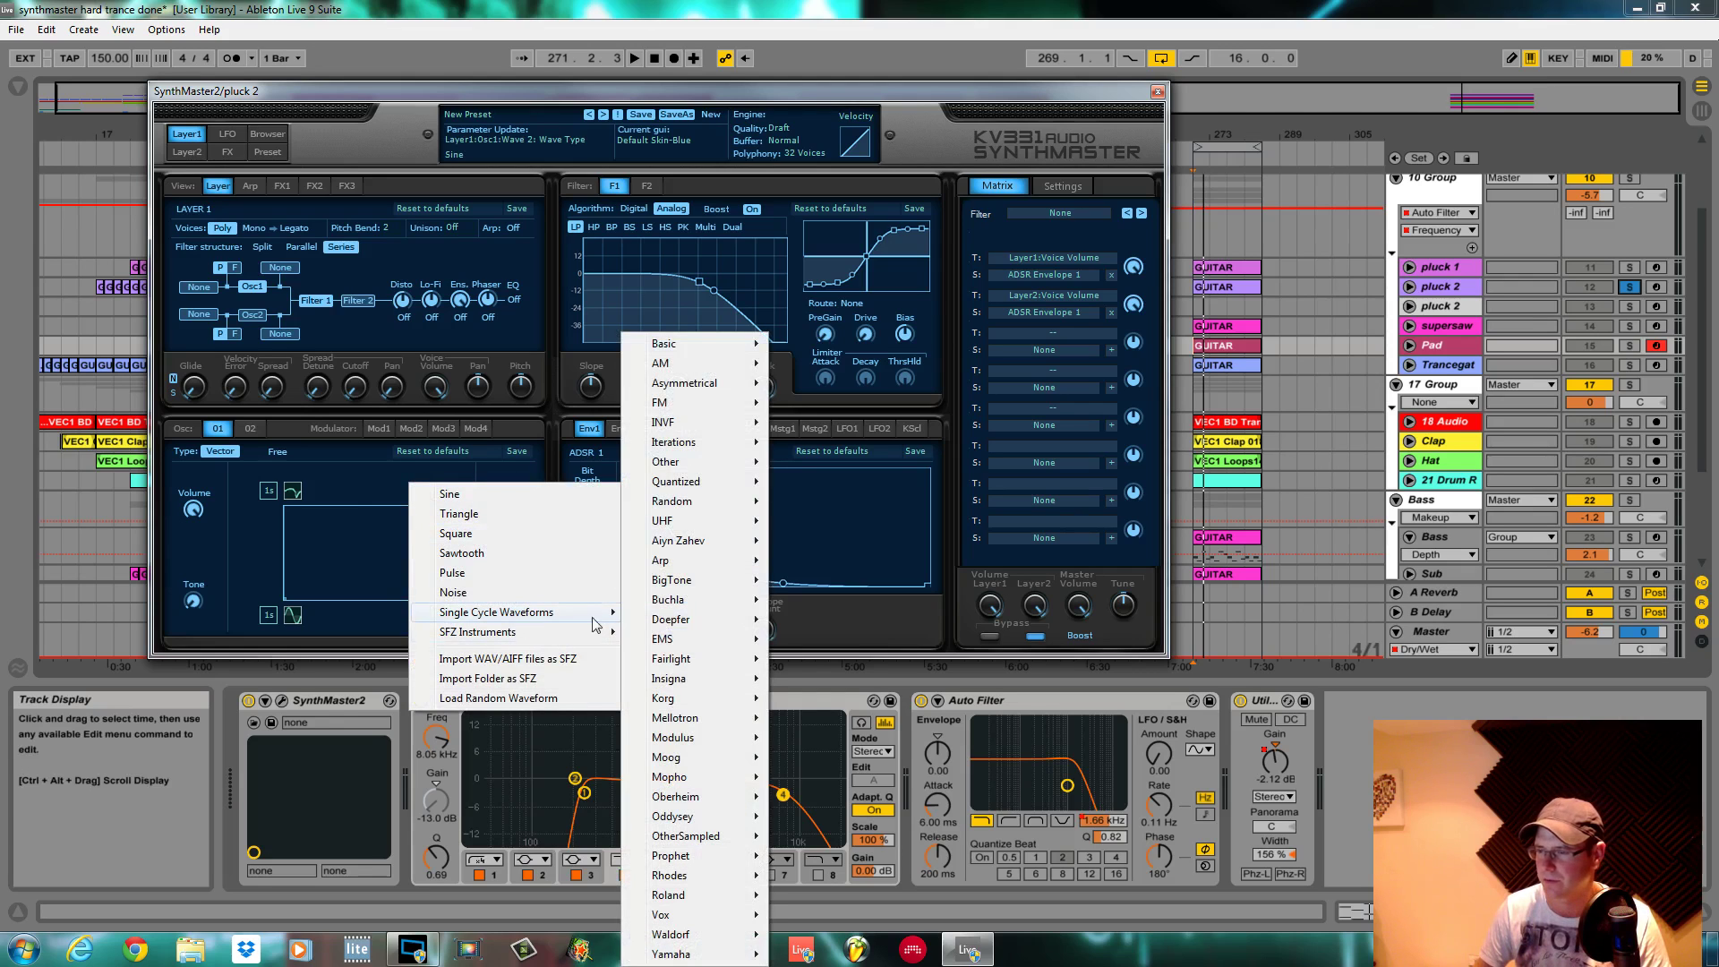
pyautogui.moveTo(660, 857)
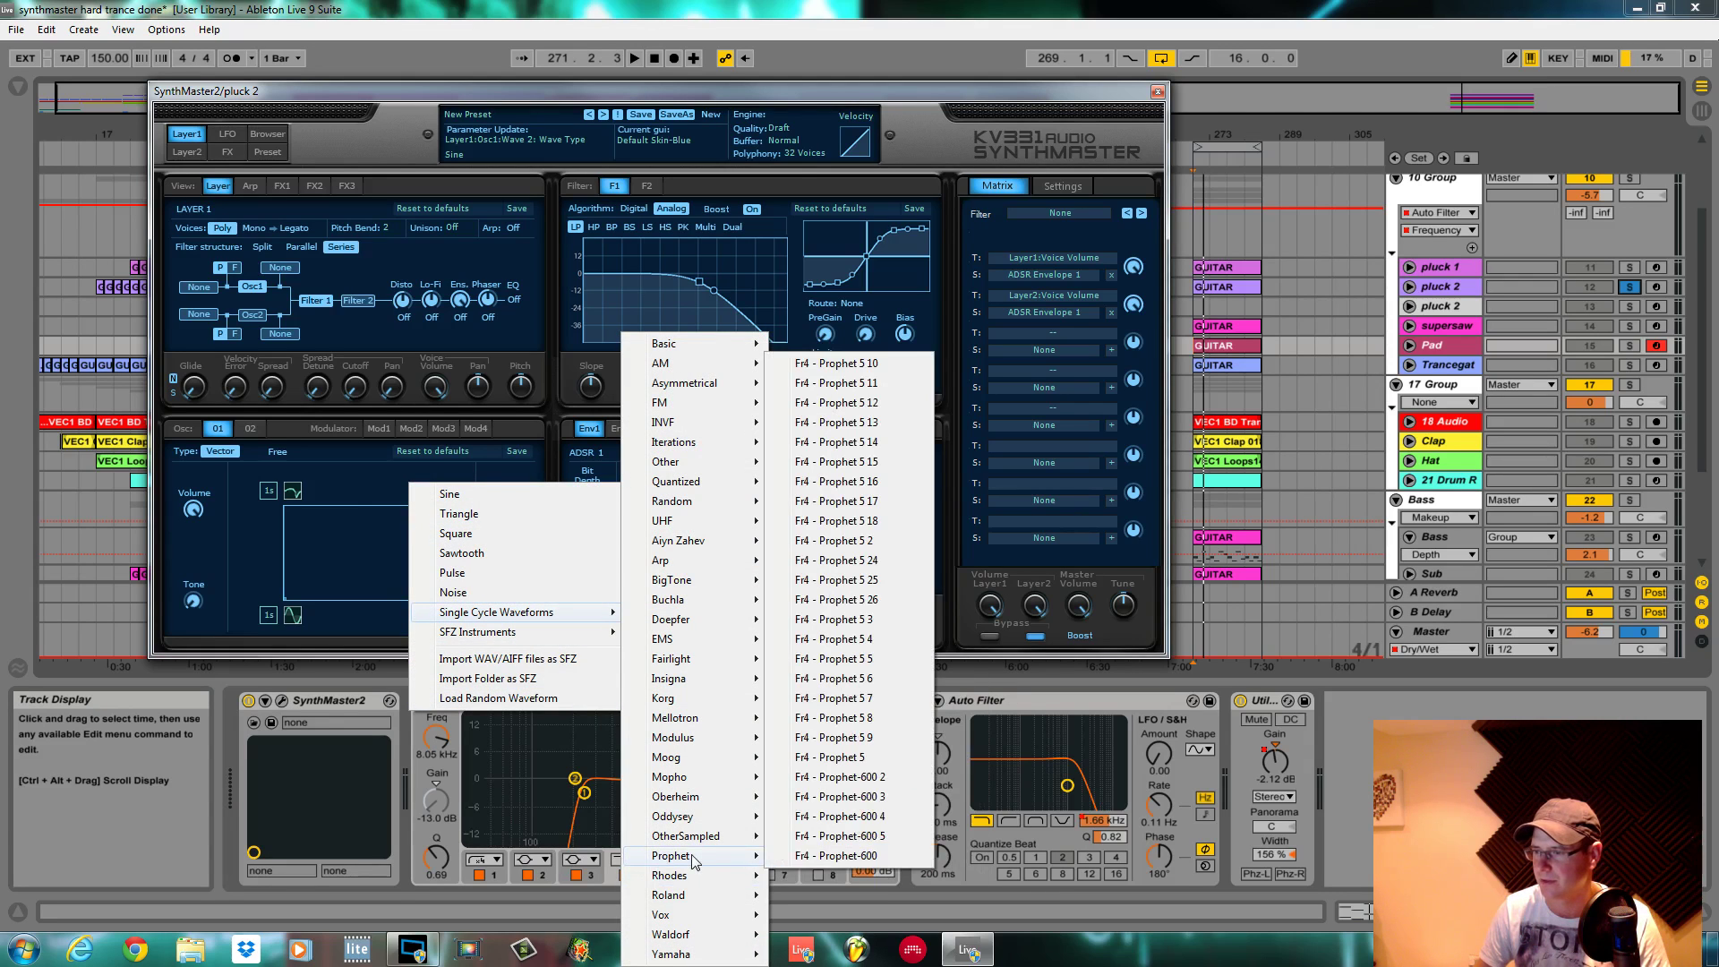
pyautogui.click(879, 835)
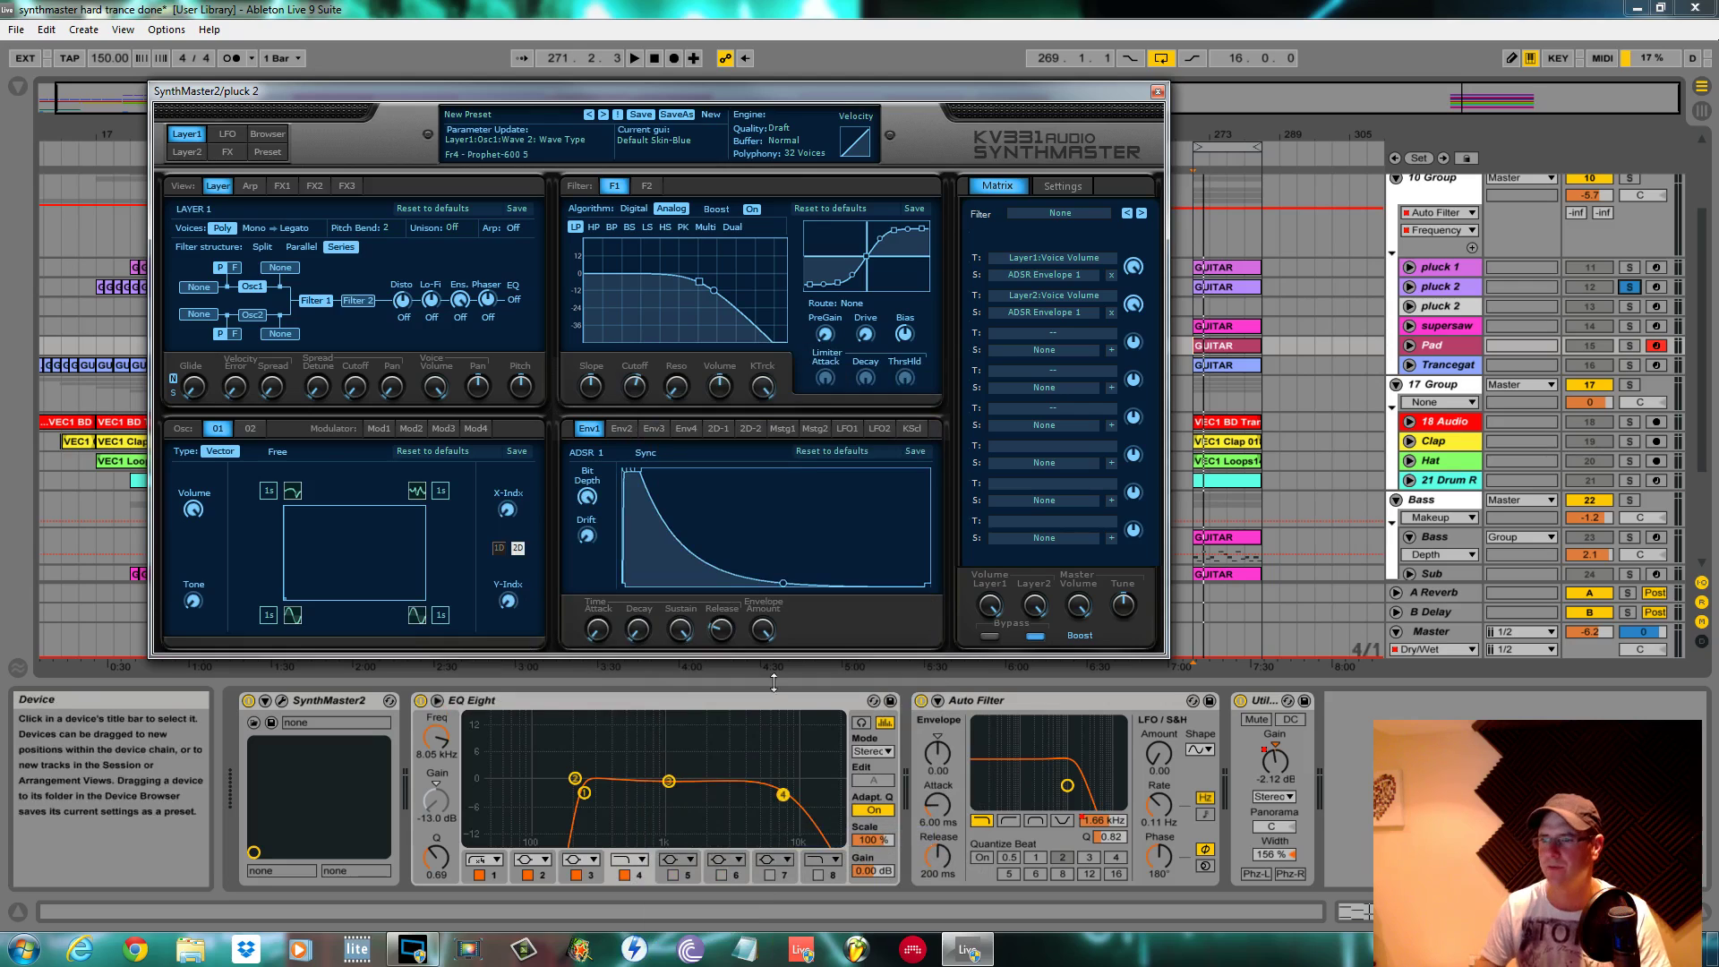
# Load Buchla Modular 2 into the fourth corner wave and a triangle wave into another slot
pyautogui.click(288, 614)
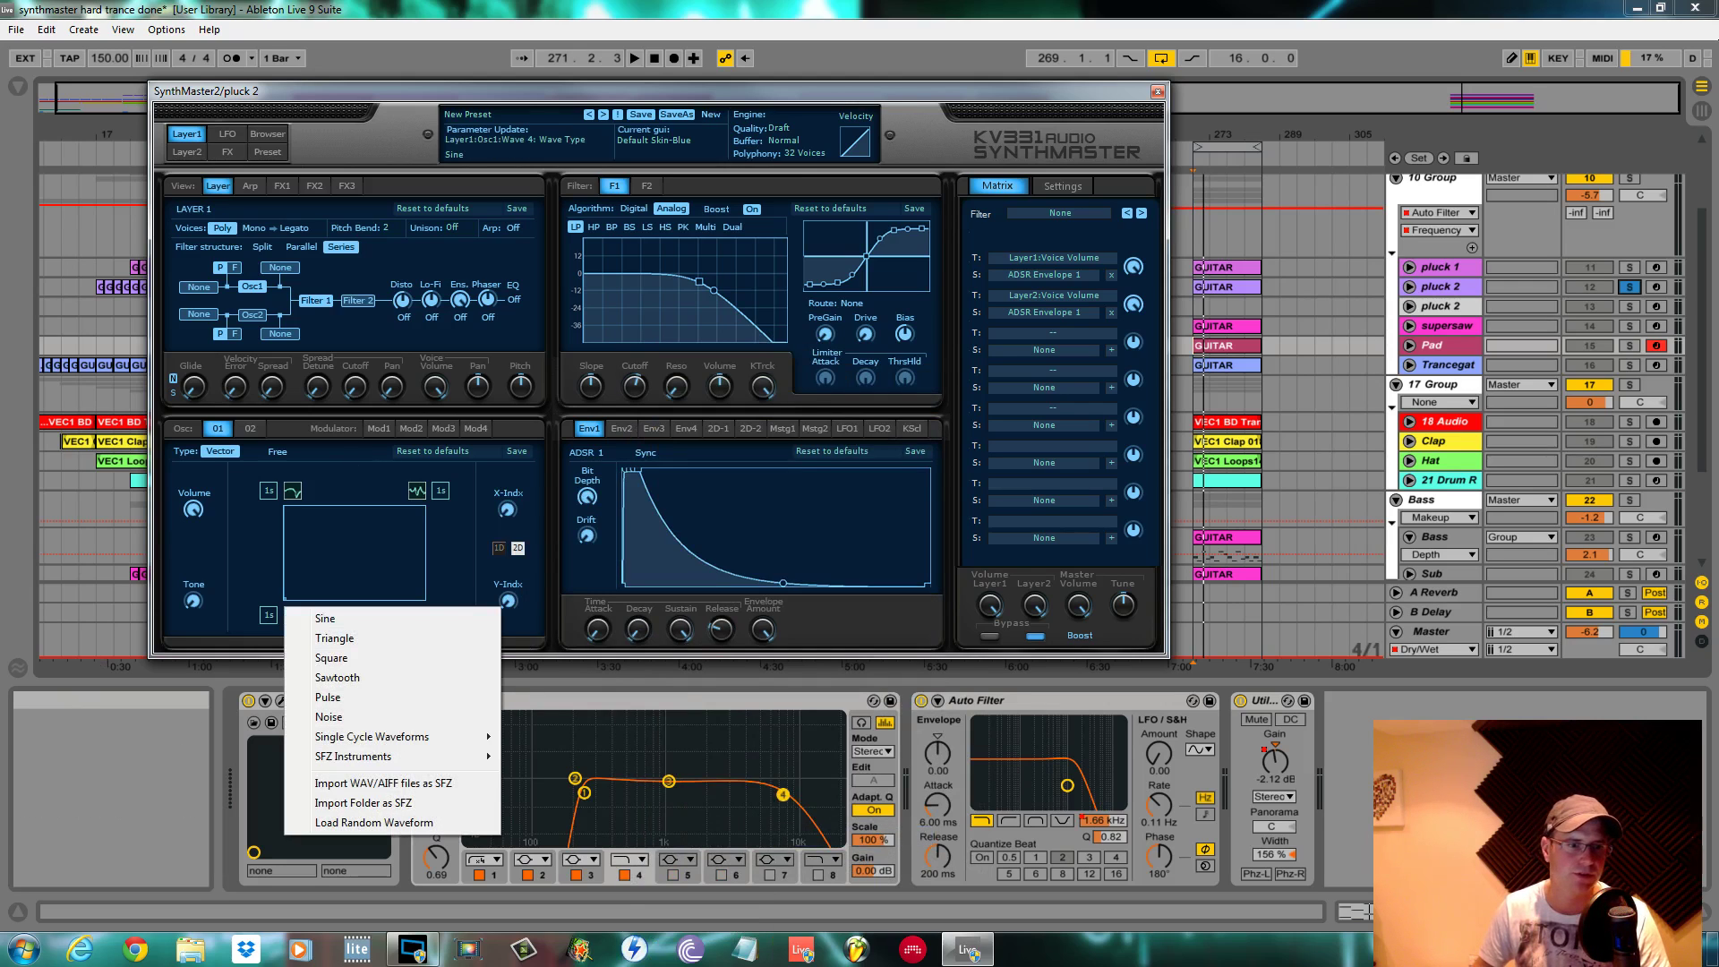
pyautogui.press('Escape')
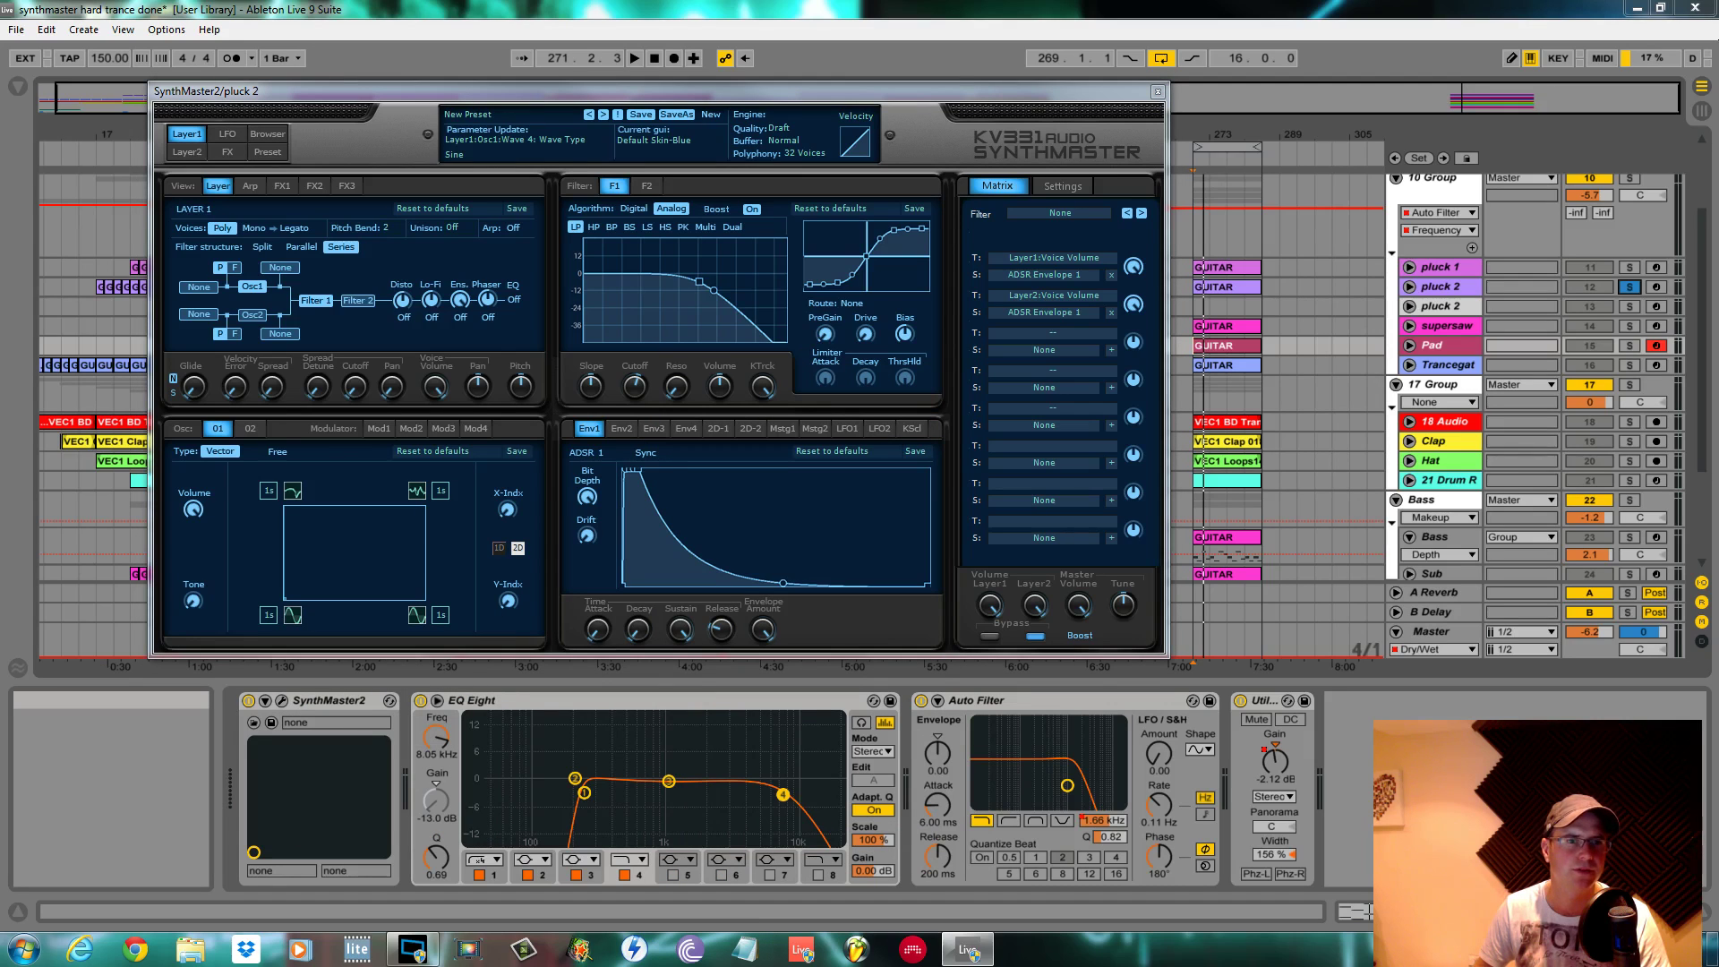
pyautogui.click(292, 614)
pyautogui.moveTo(428, 736)
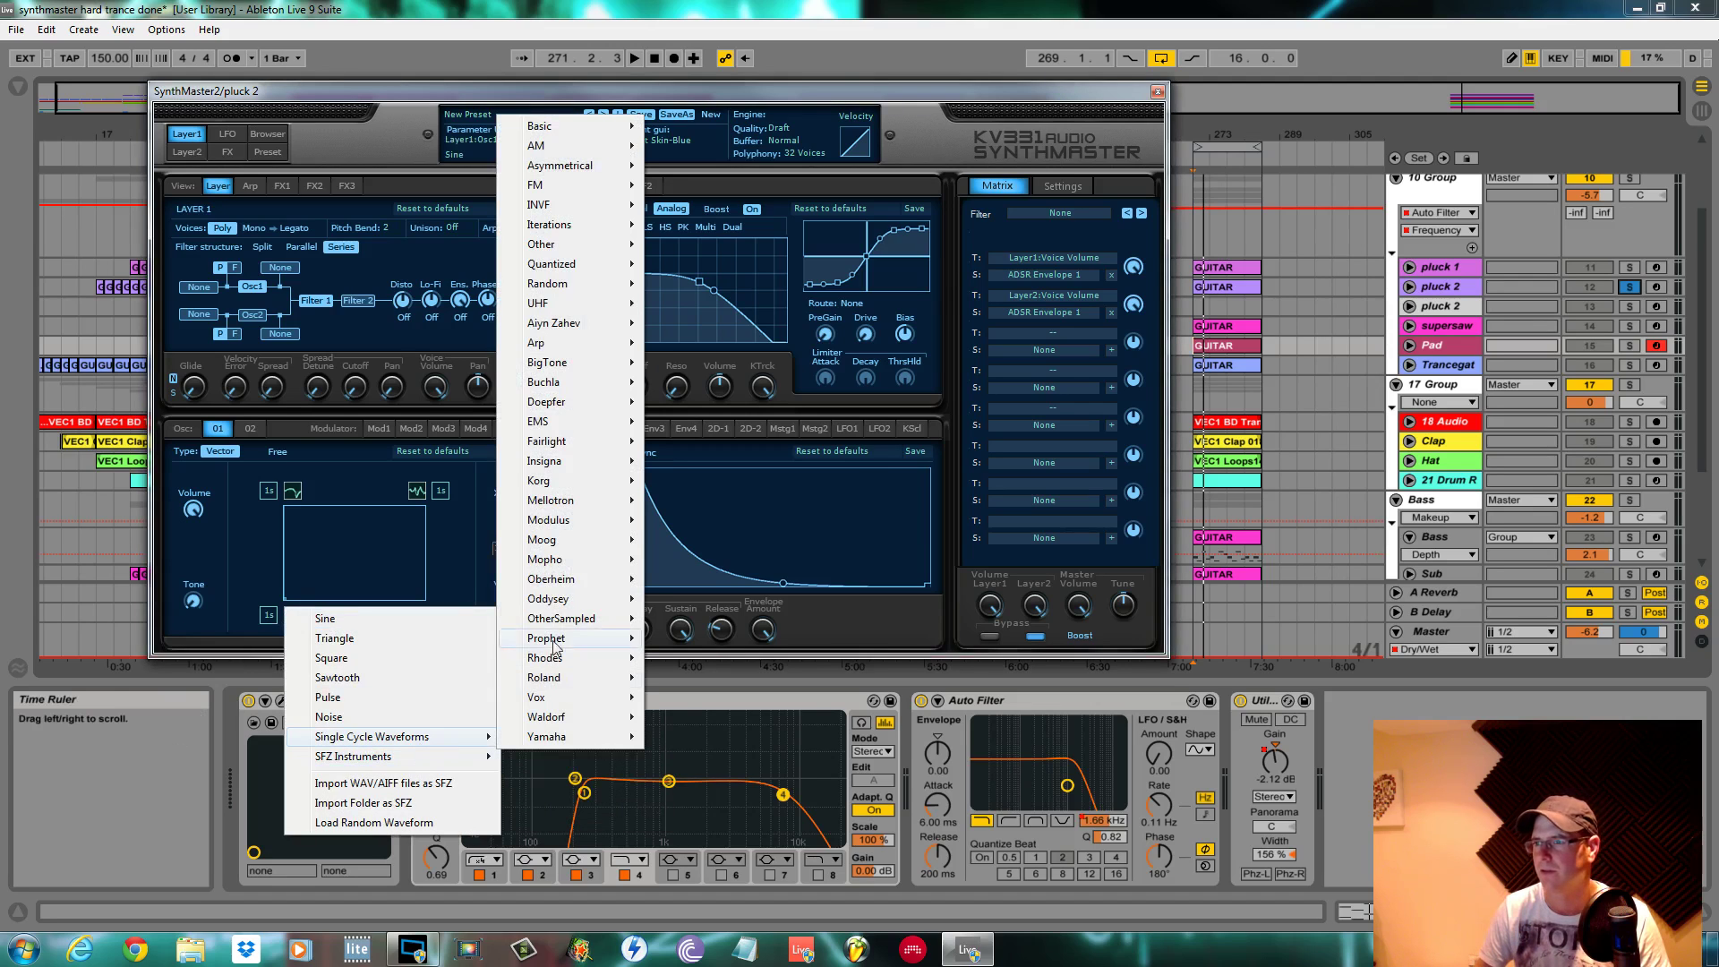
pyautogui.moveTo(542, 383)
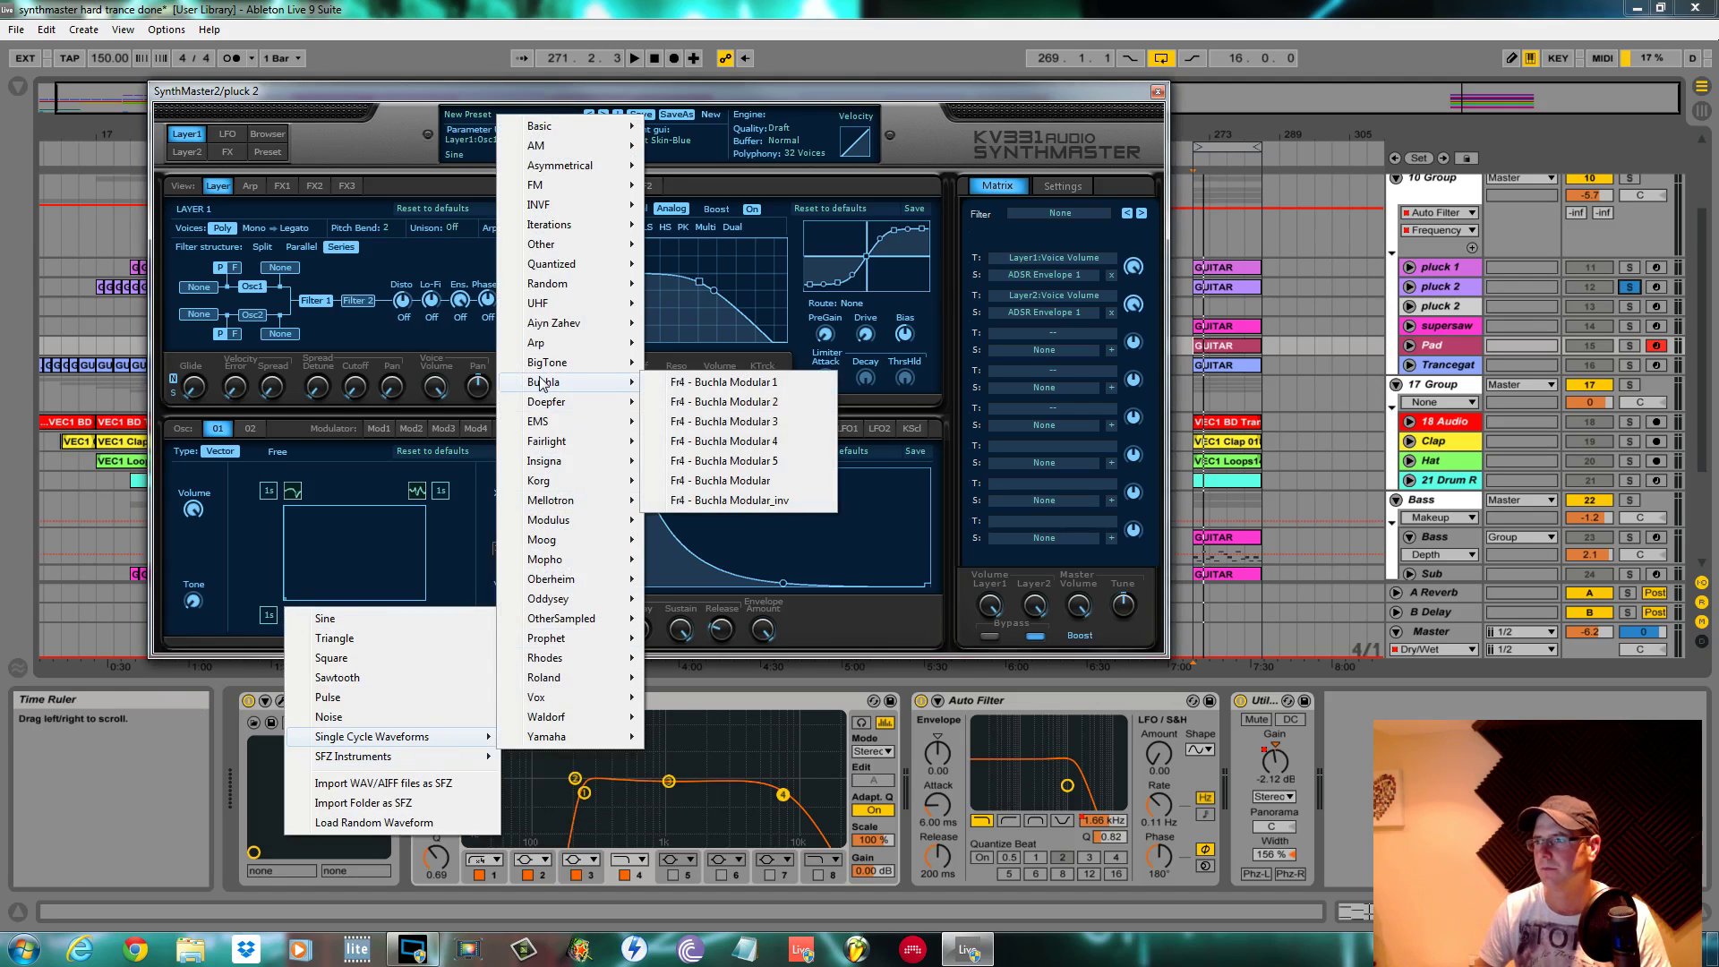
pyautogui.click(732, 404)
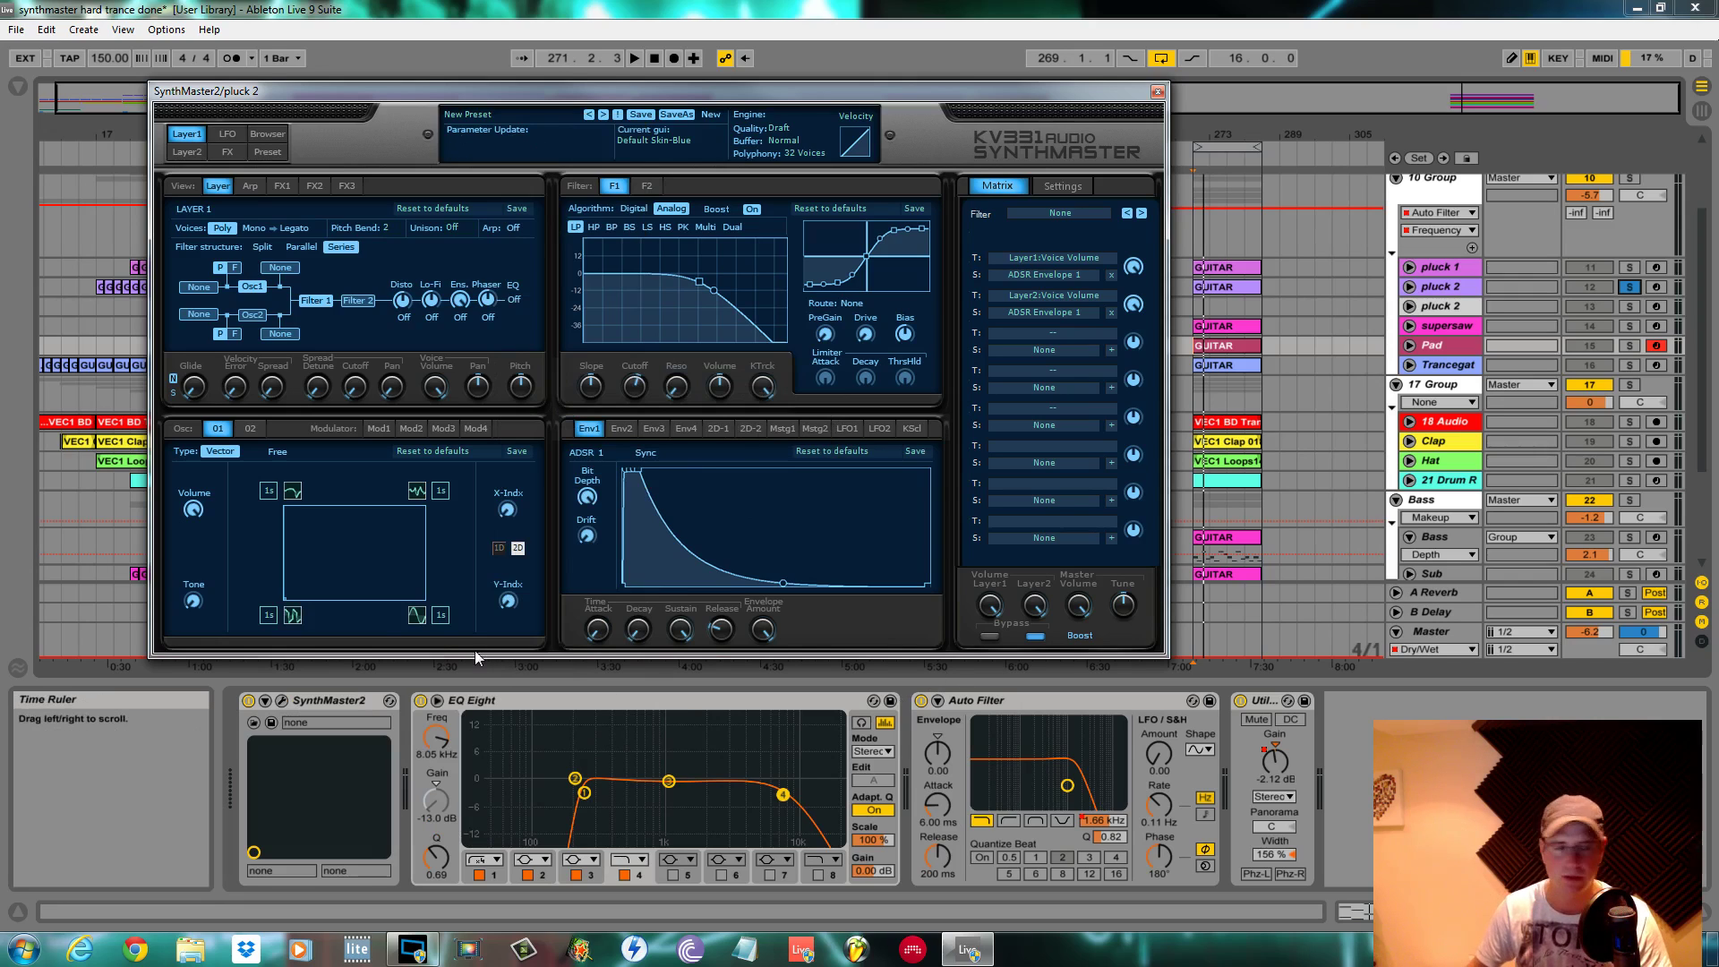
pyautogui.click(425, 620)
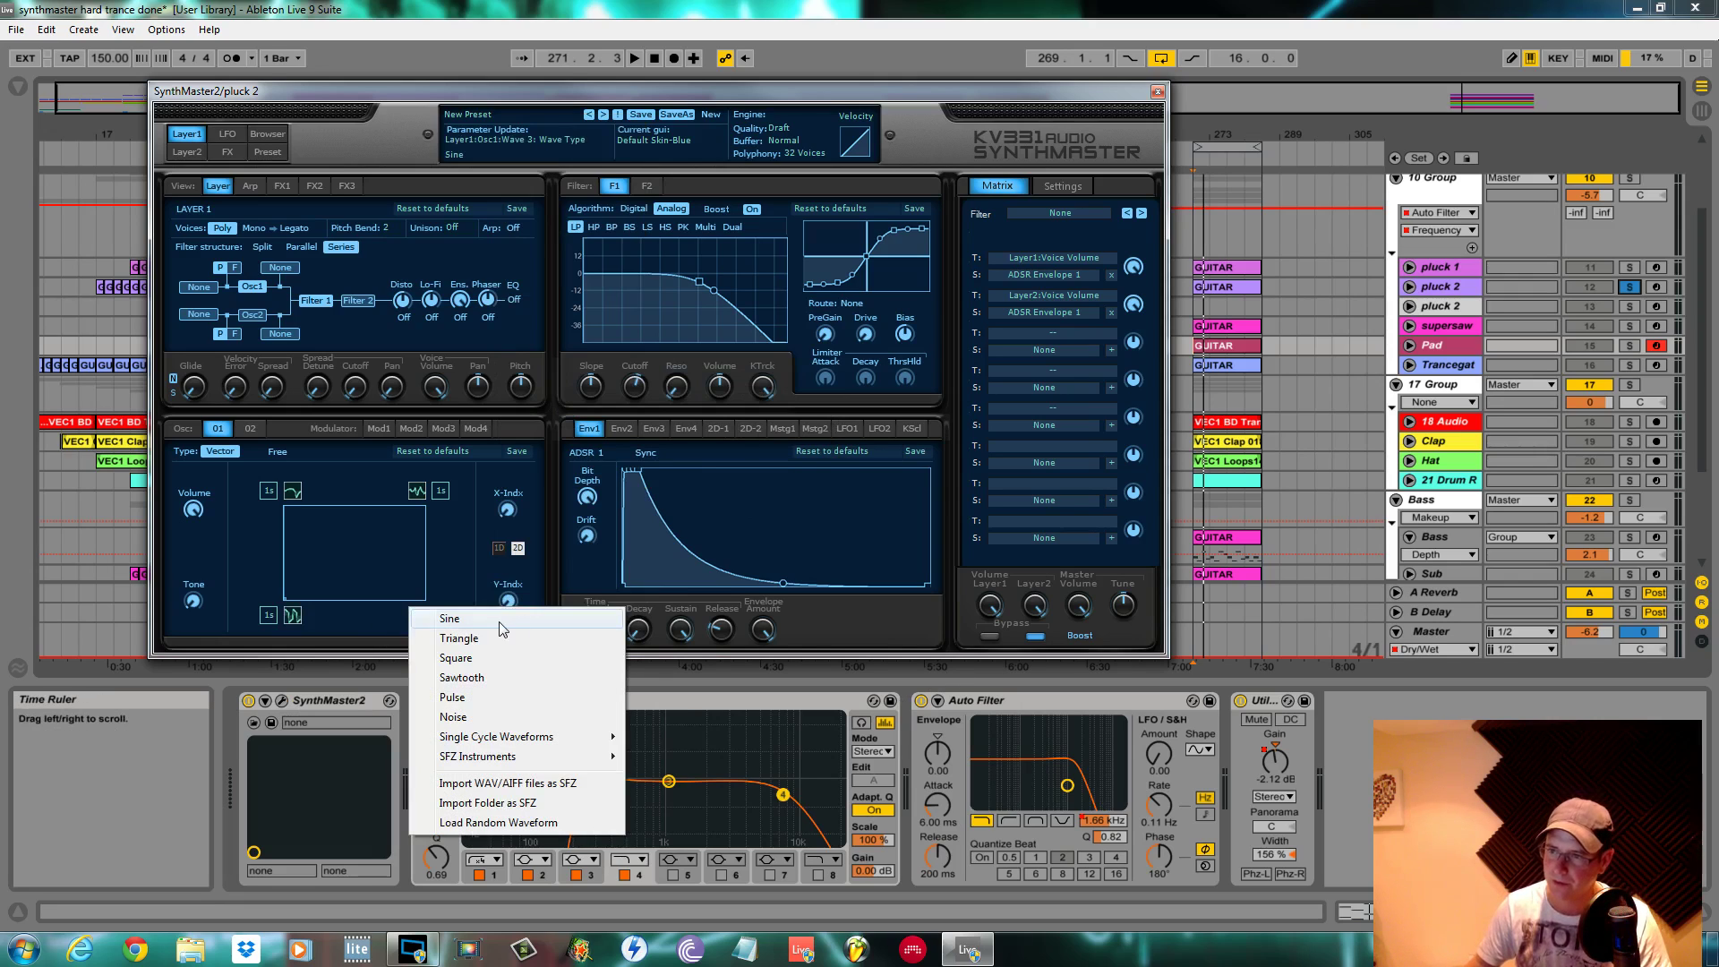
pyautogui.click(539, 639)
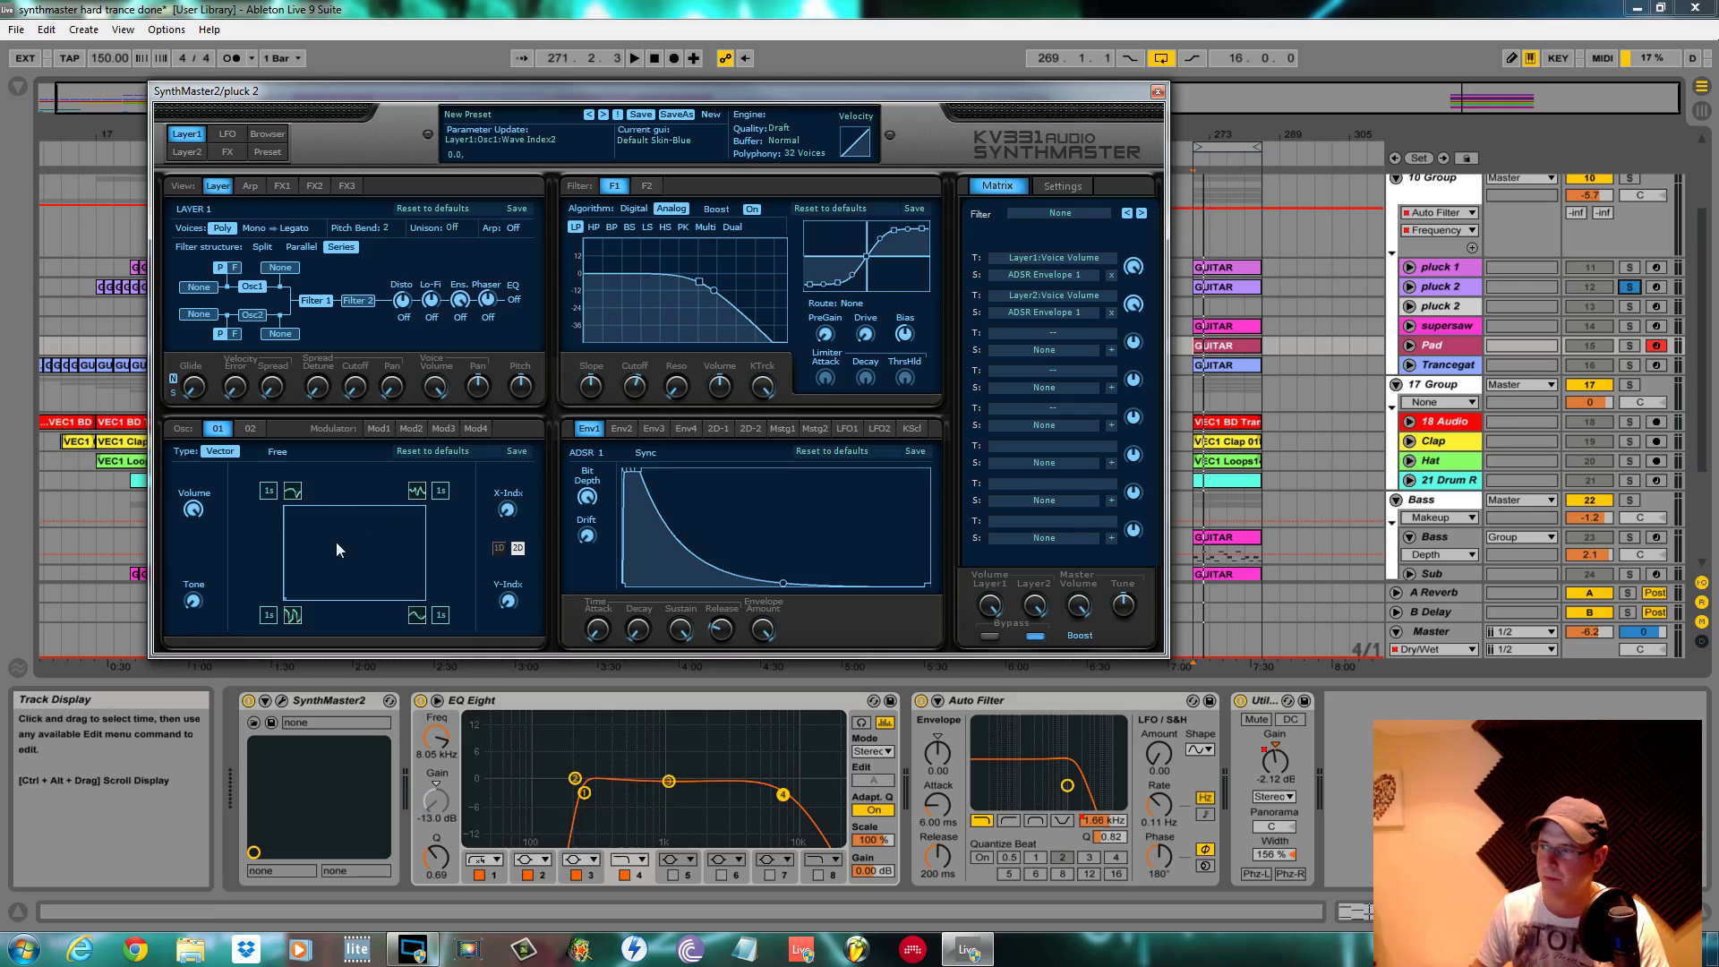
# While playing, move the vector blend toward the upper left and lower layer pitch to -1 octave -2 semitones
pyautogui.press('space')
pyautogui.moveTo(405, 526); pyautogui.dragTo(314, 537)
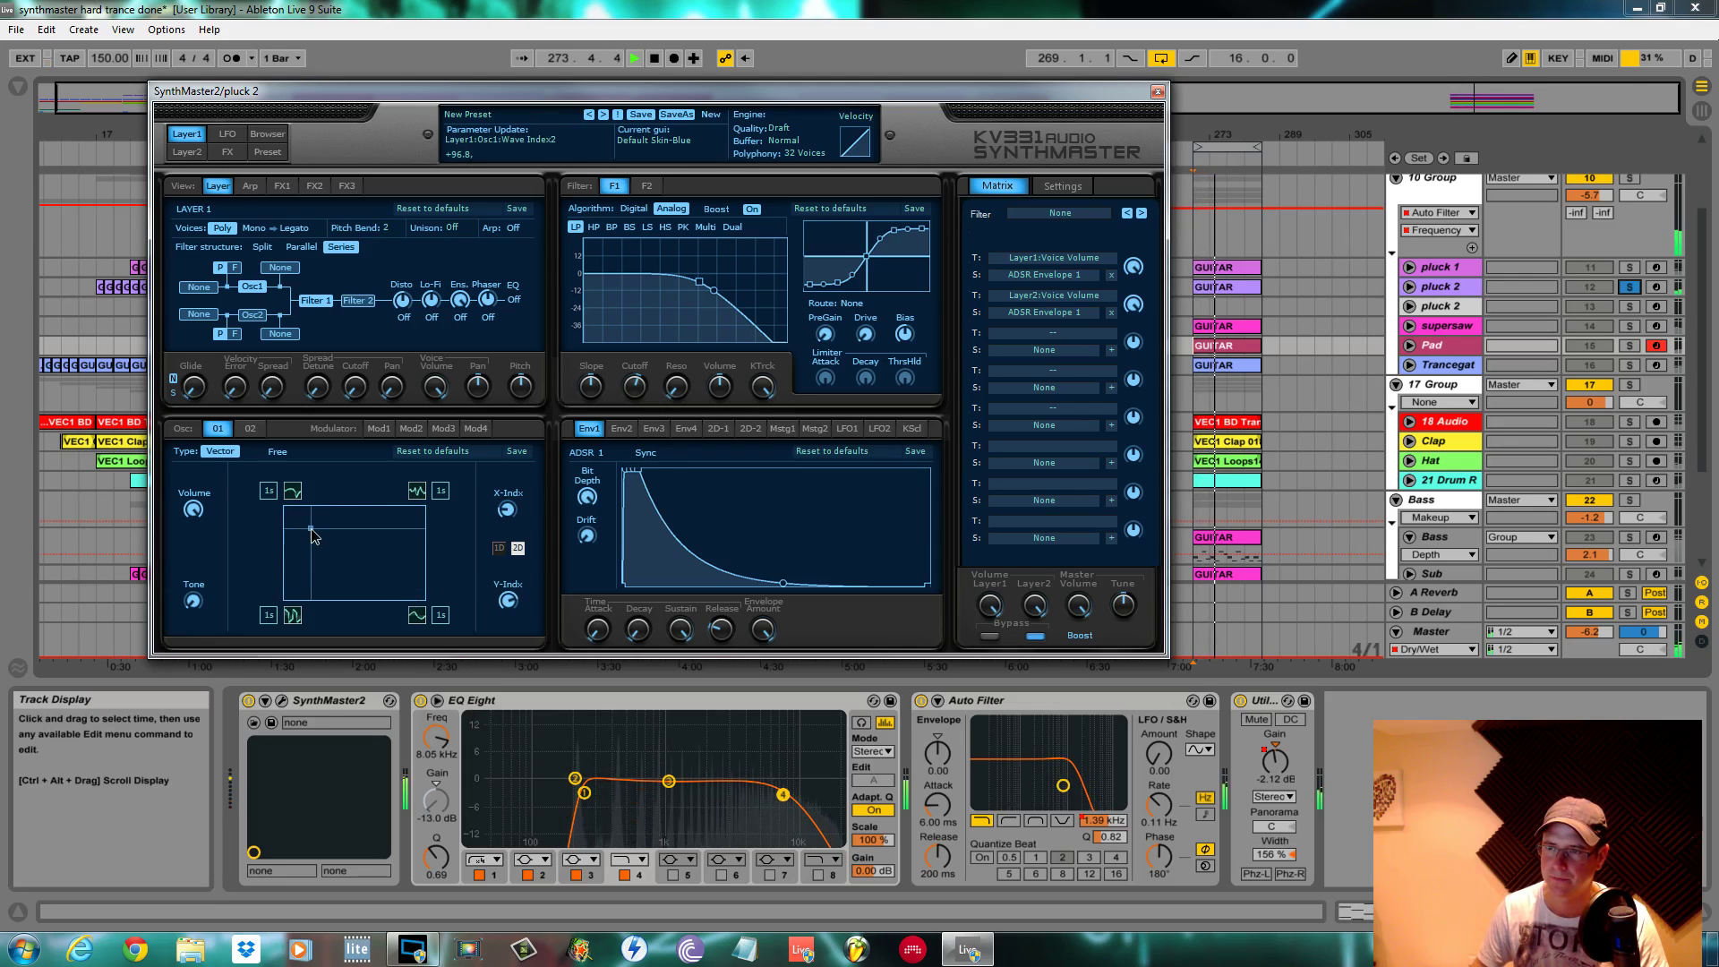
pyautogui.moveTo(312, 531); pyautogui.dragTo(303, 532)
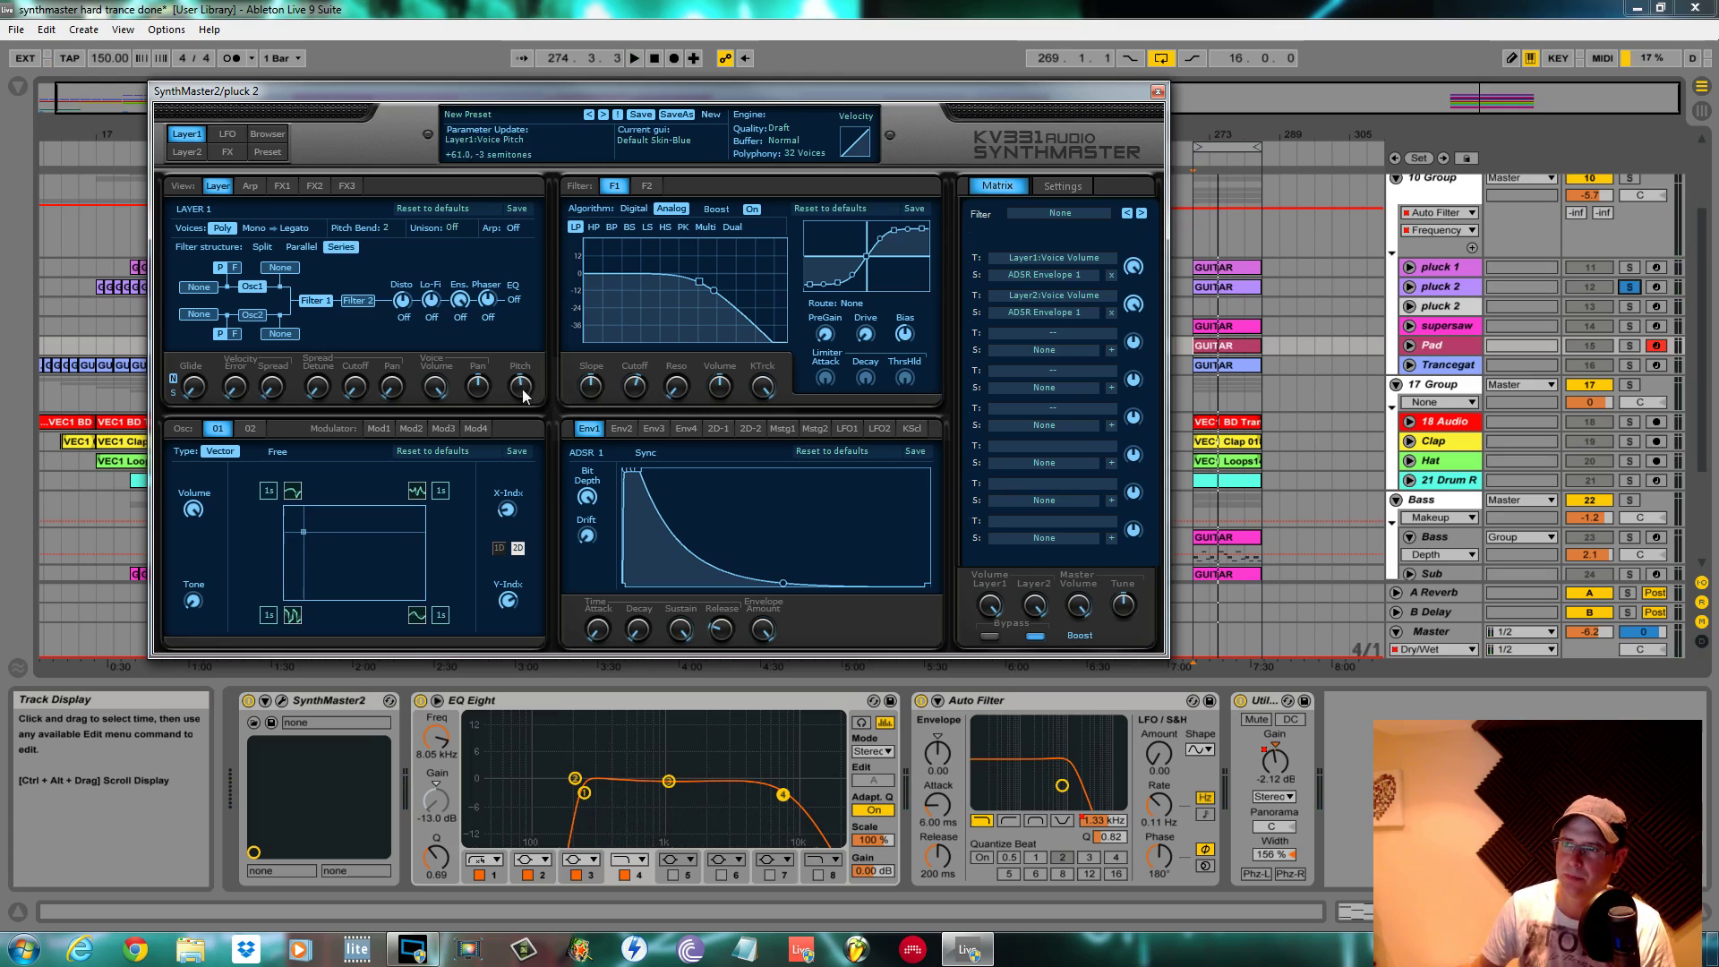
pyautogui.scroll(-2, 521, 389)
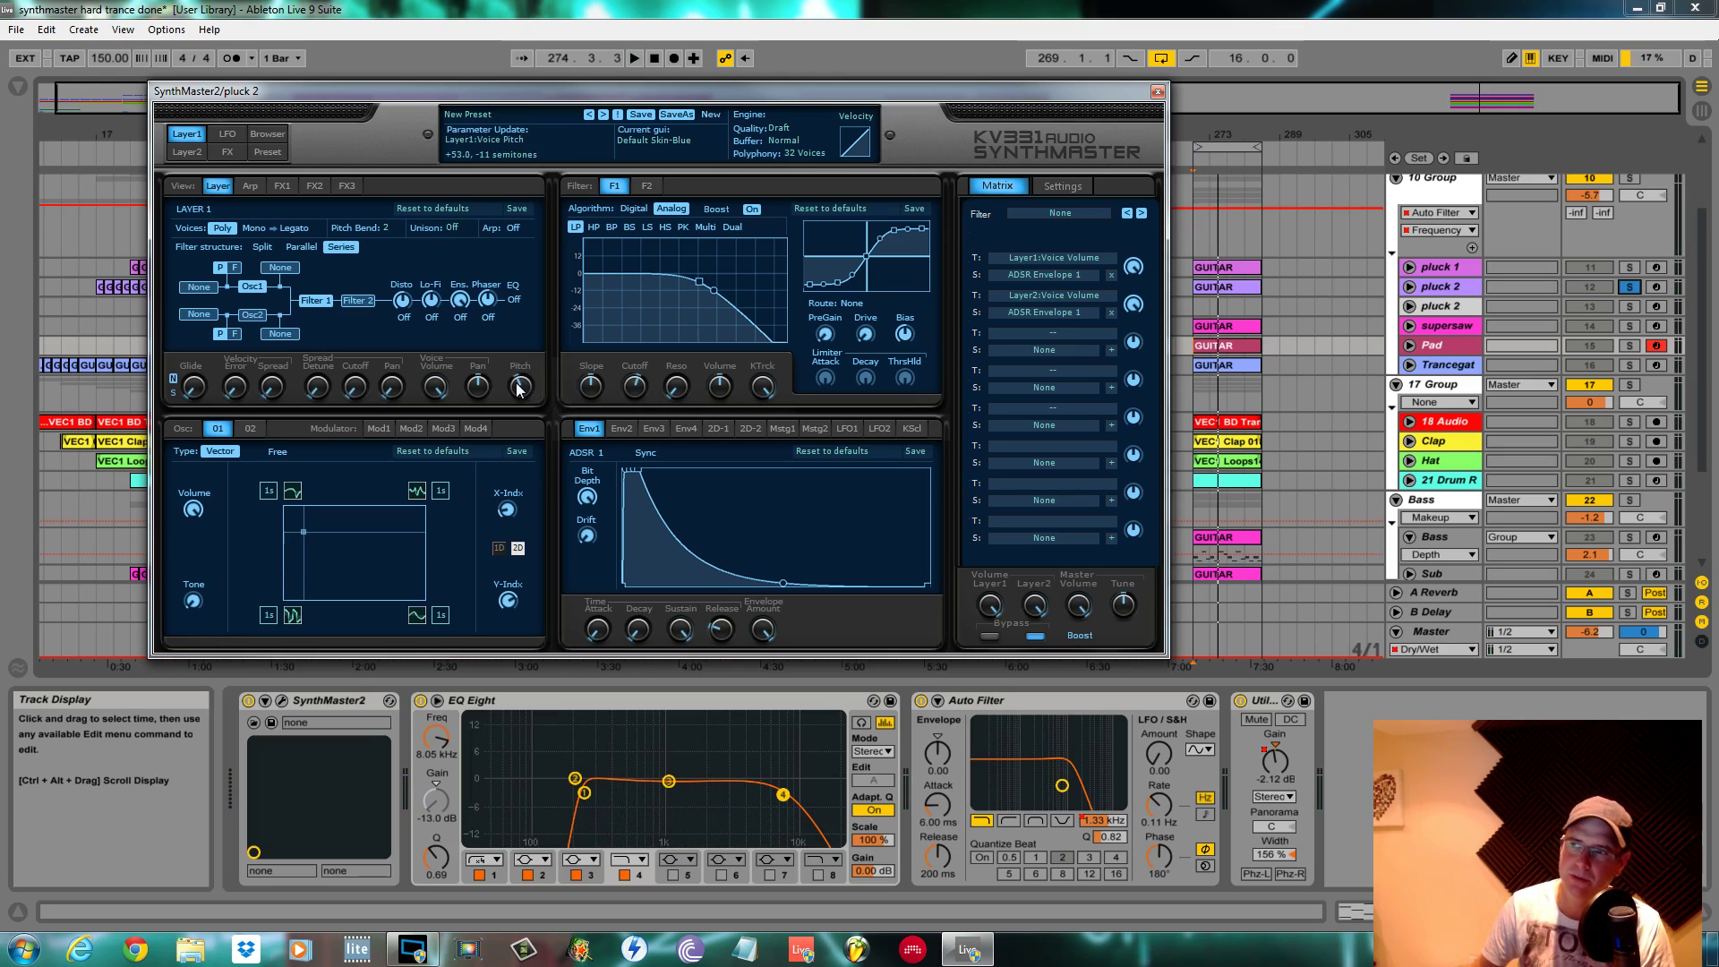
pyautogui.scroll(-3, 517, 387)
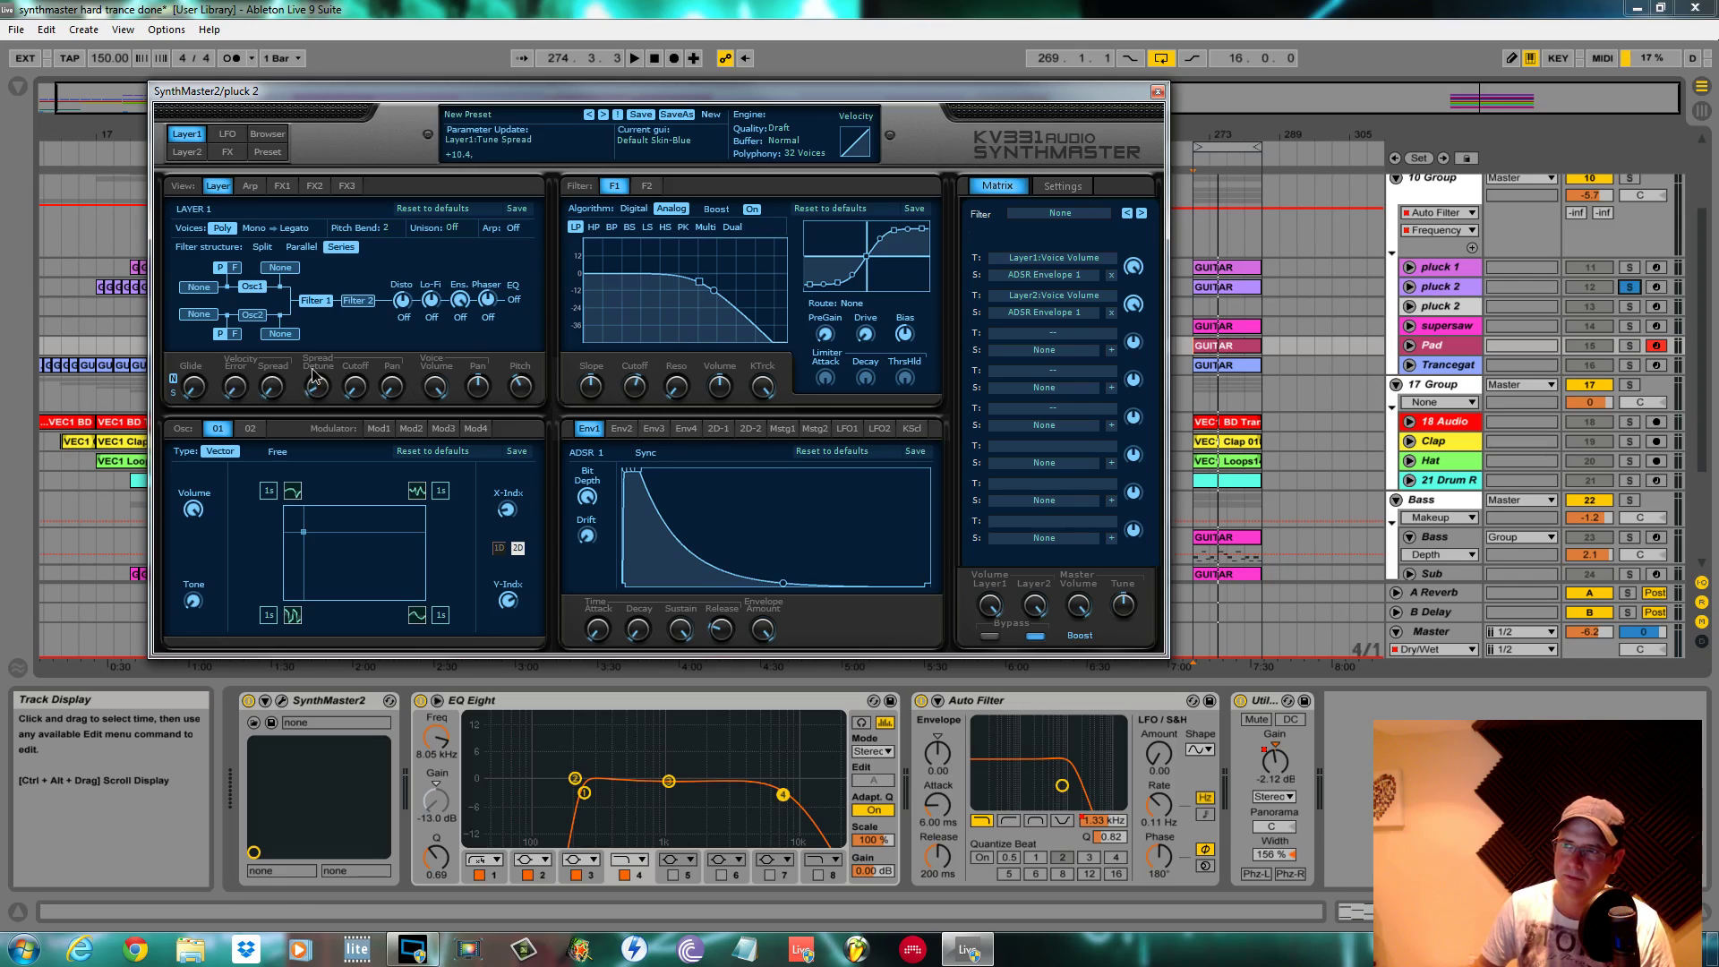
# Increase layer 1's cutoff spread, set unison to 5 voices, and audition the result
pyautogui.moveTo(356, 388); pyautogui.dragTo(353, 350)
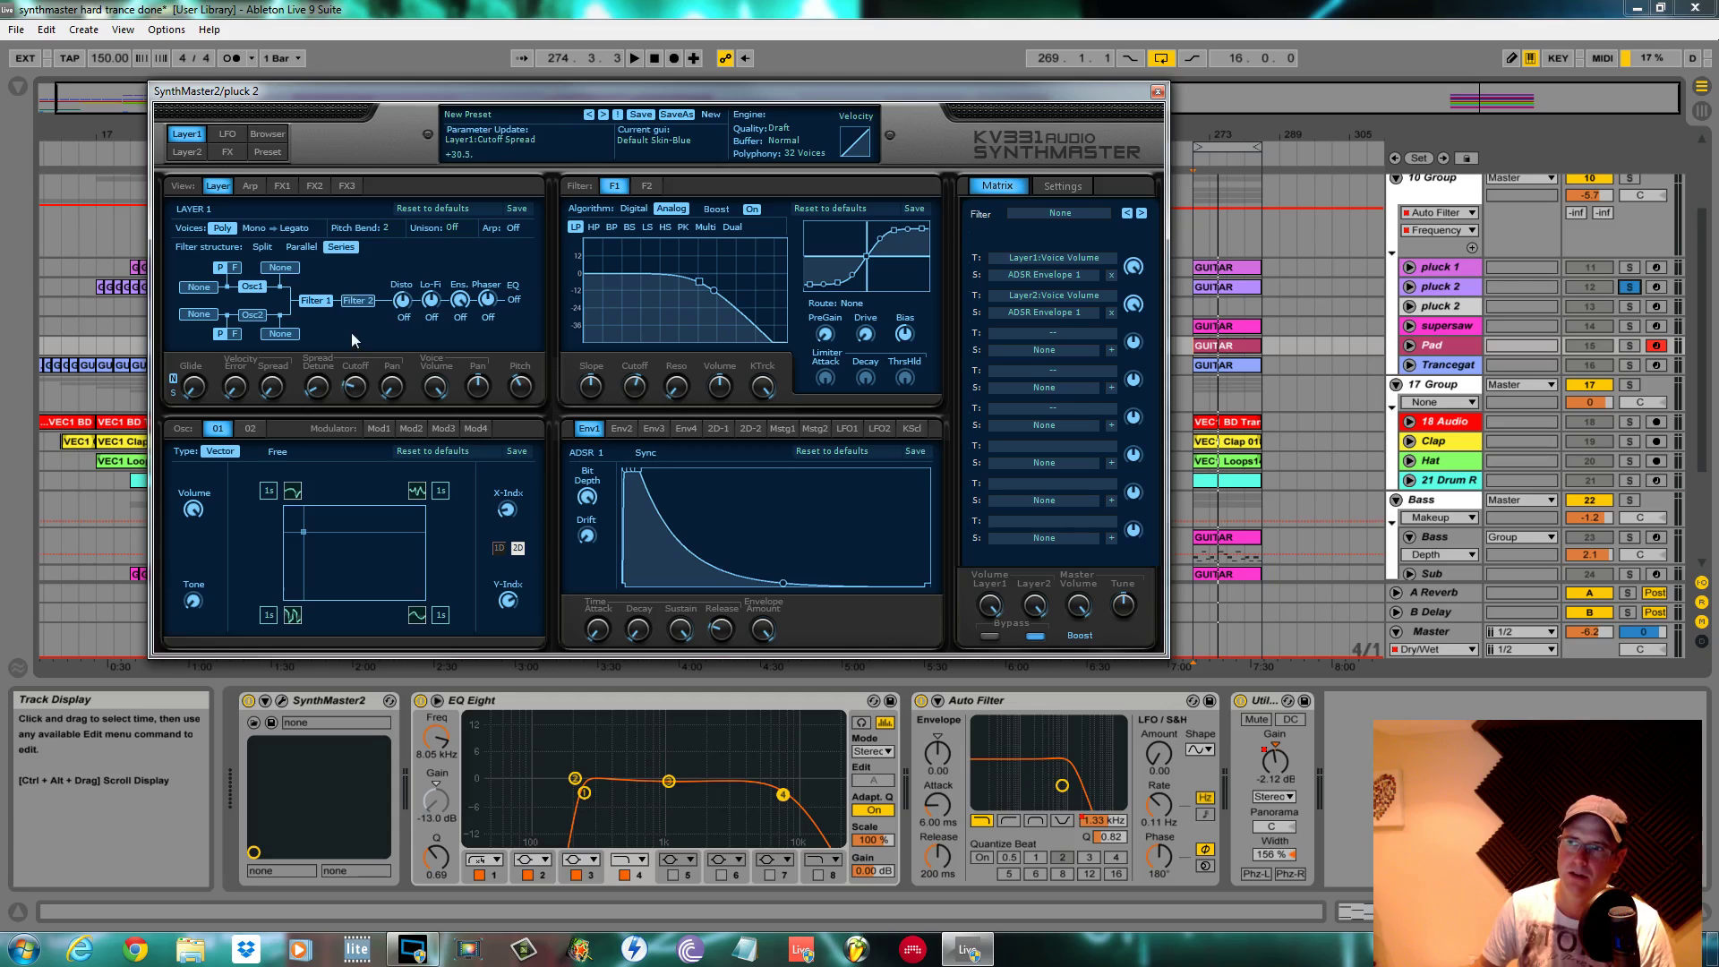
pyautogui.click(452, 227)
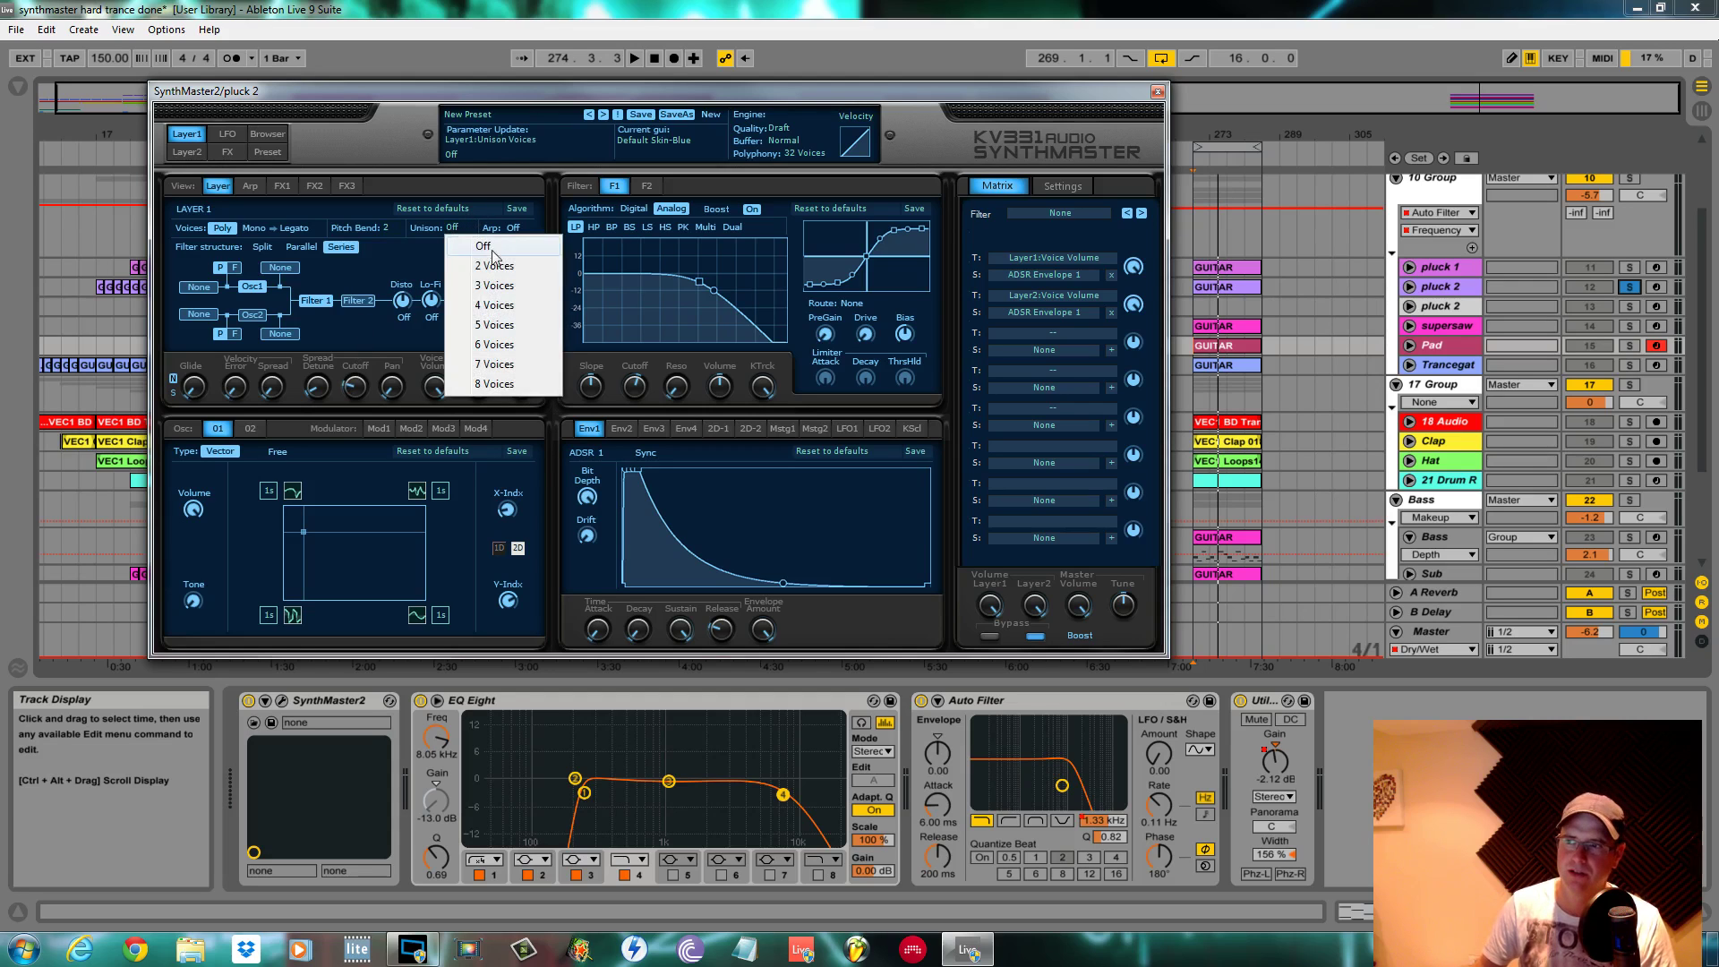
pyautogui.click(493, 325)
pyautogui.press('space')
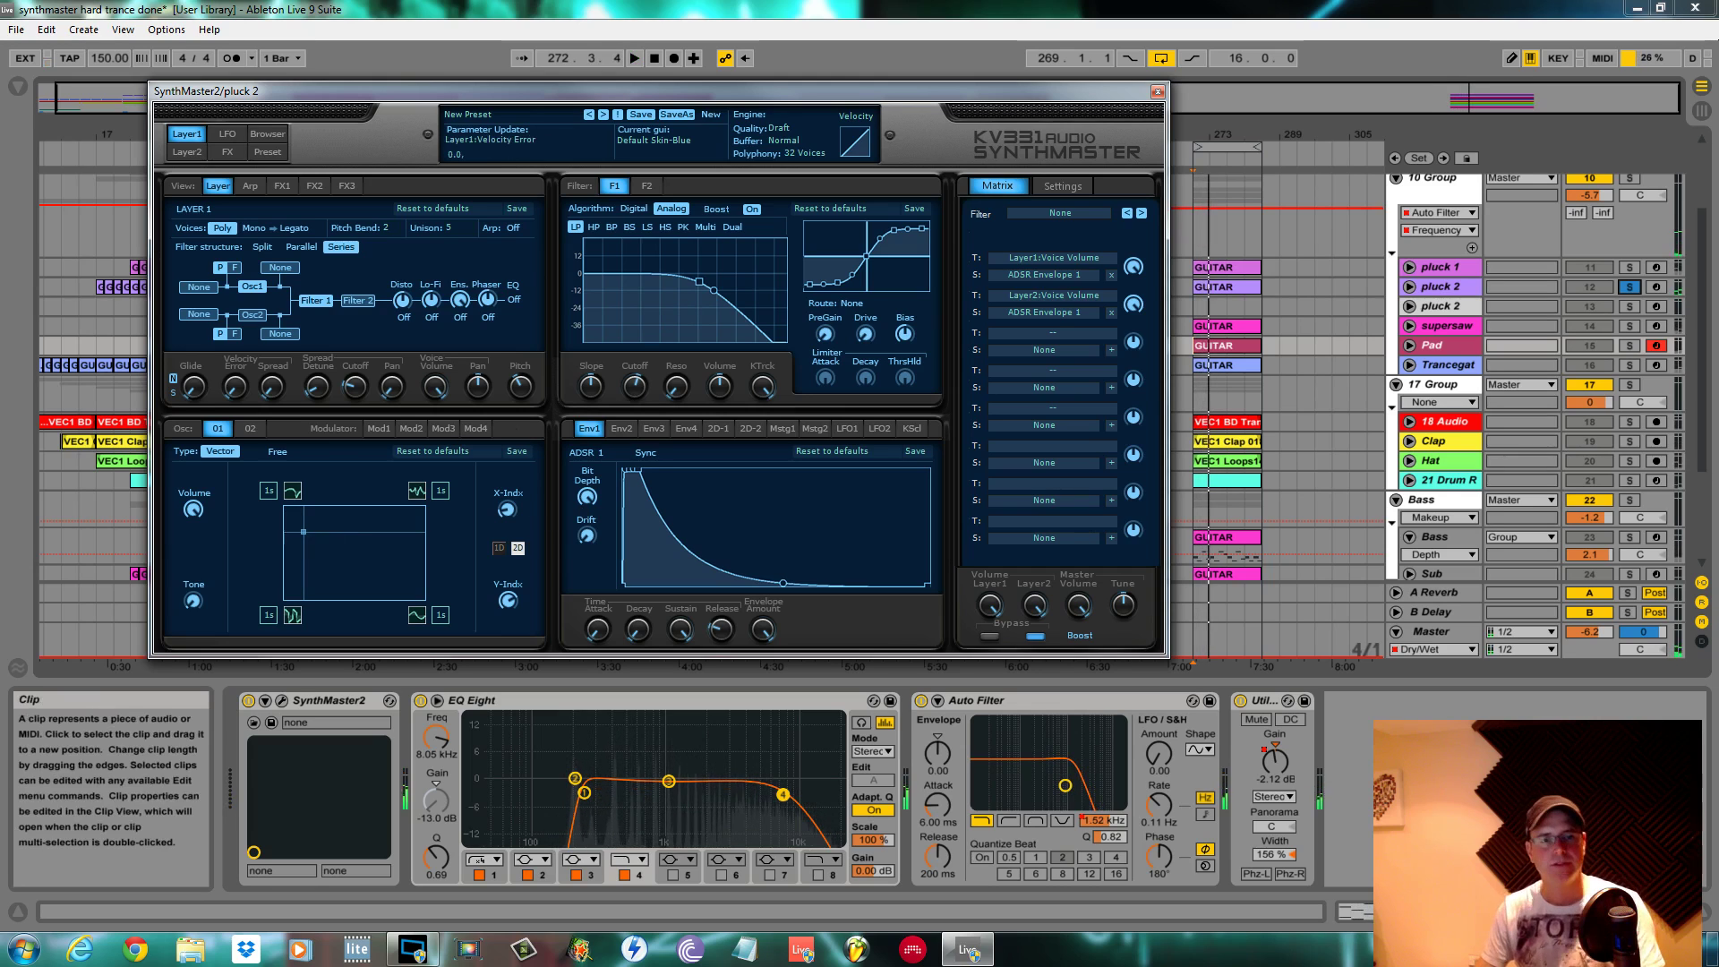
pyautogui.press('space')
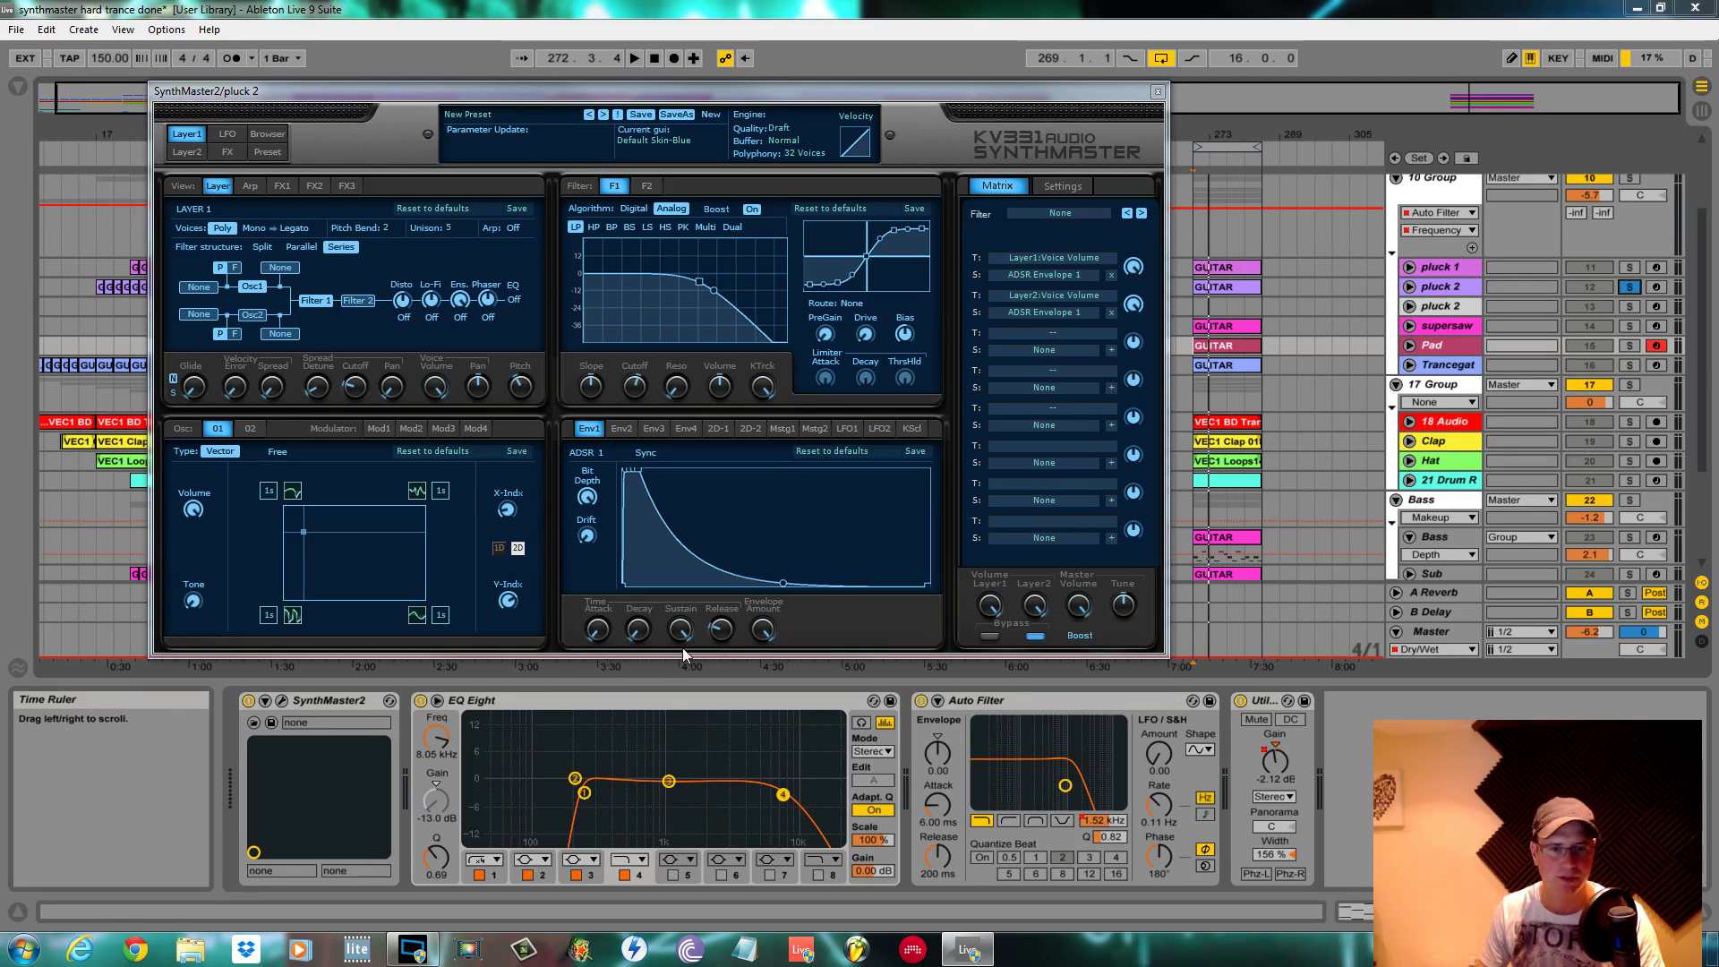
# Set envelope 1's sustain to 0 and decay to about 1.1 seconds while auditioning
pyautogui.moveTo(687, 638); pyautogui.dragTo(654, 501)
pyautogui.click(636, 633)
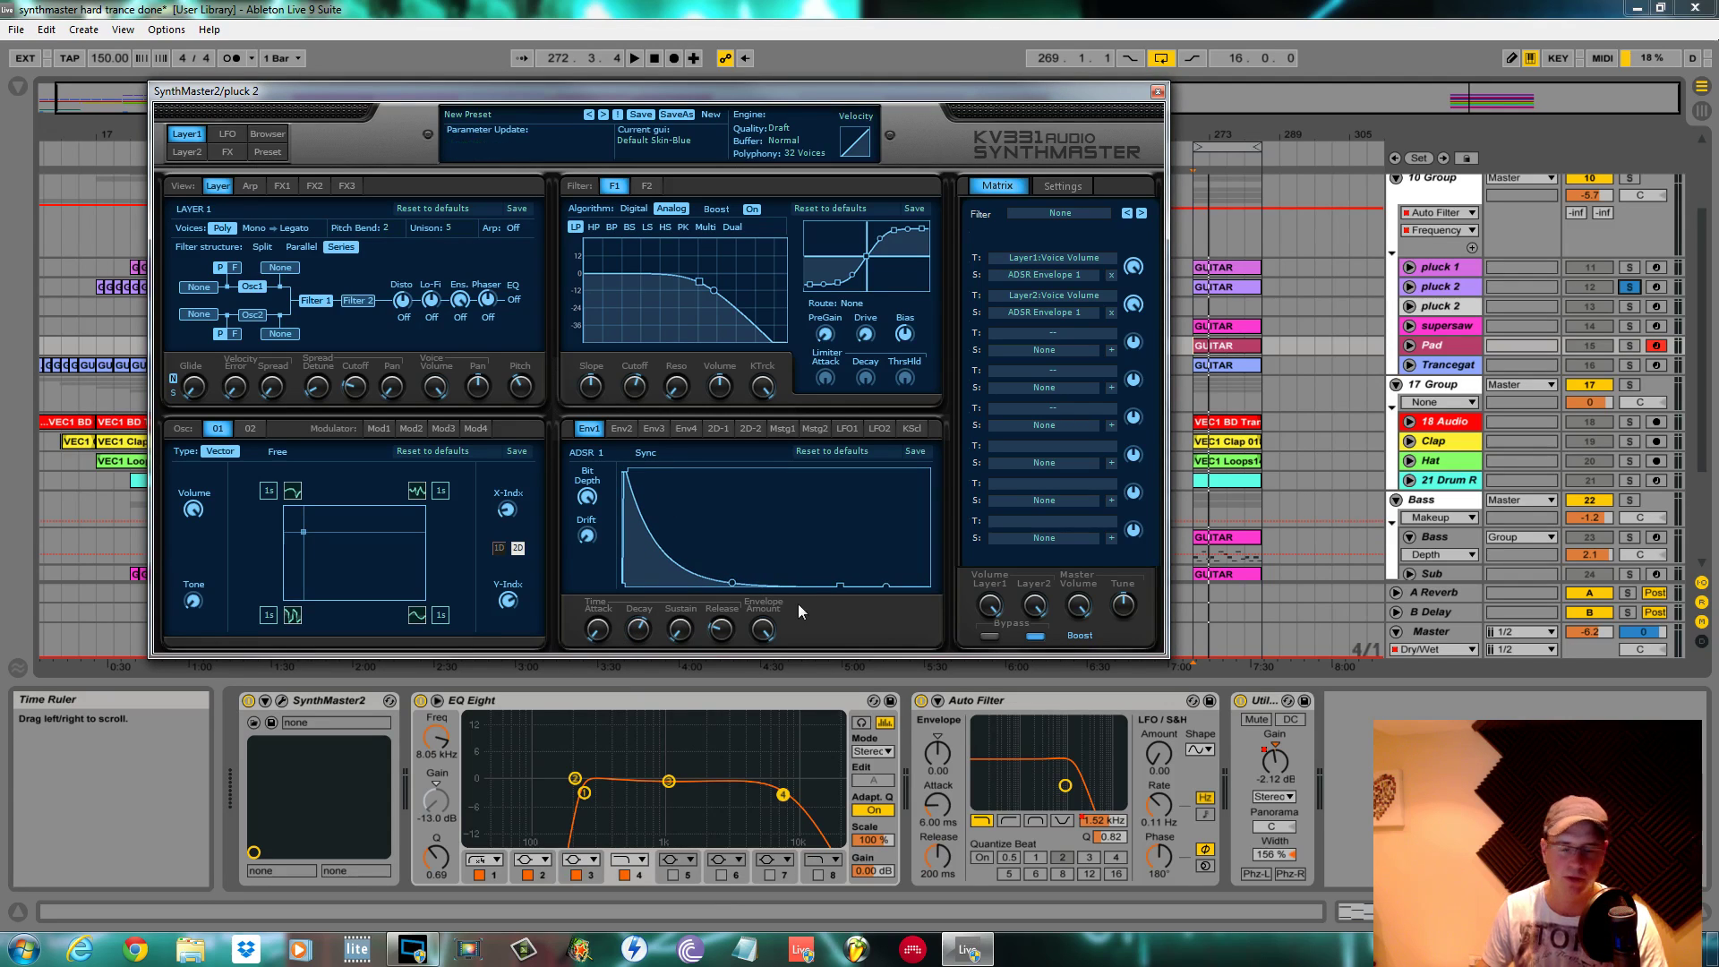
pyautogui.press('space')
pyautogui.click(643, 630)
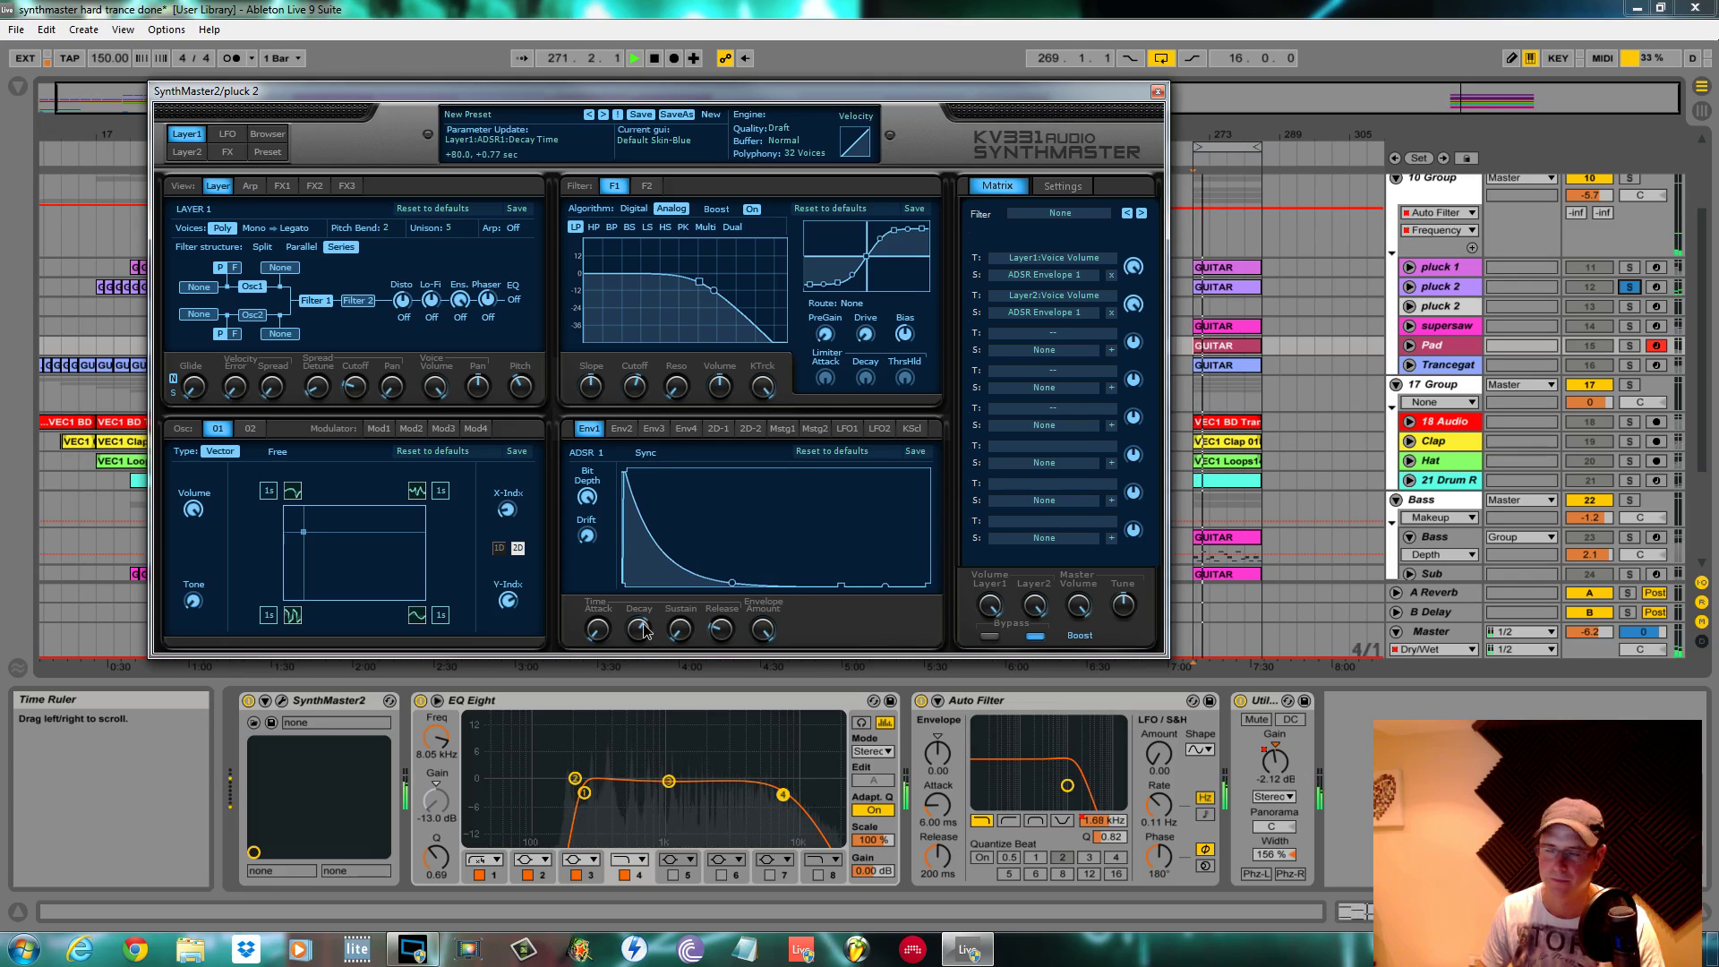
pyautogui.click(676, 630)
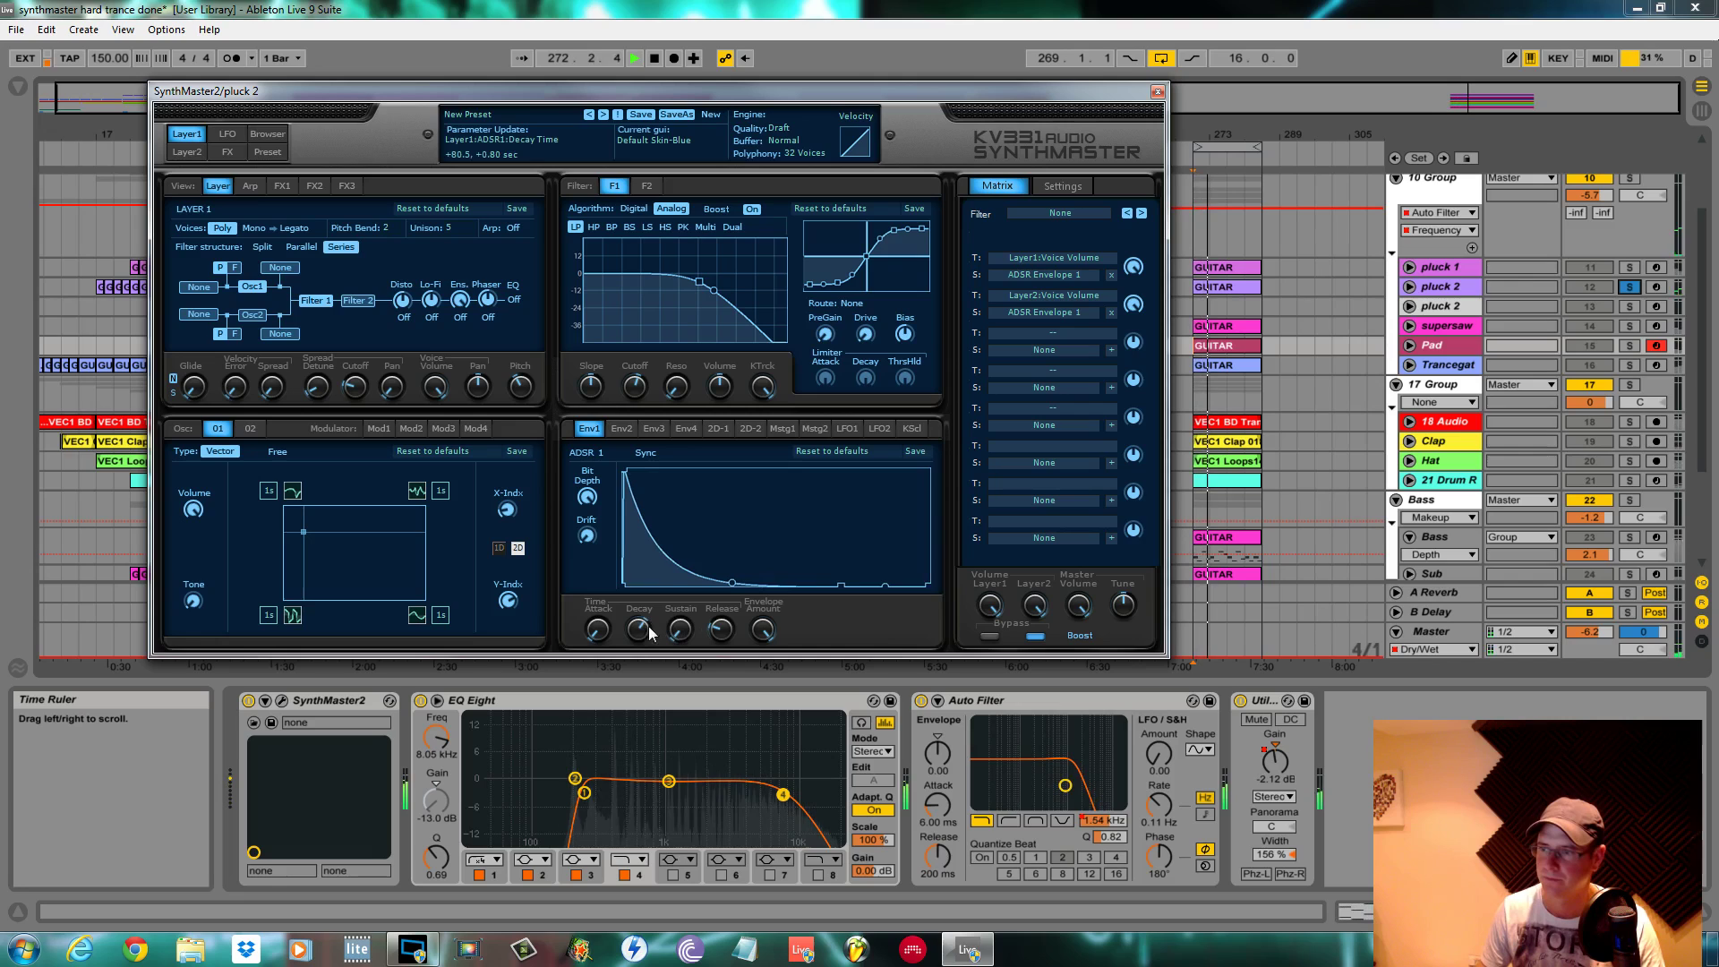
pyautogui.moveTo(654, 630); pyautogui.dragTo(654, 625)
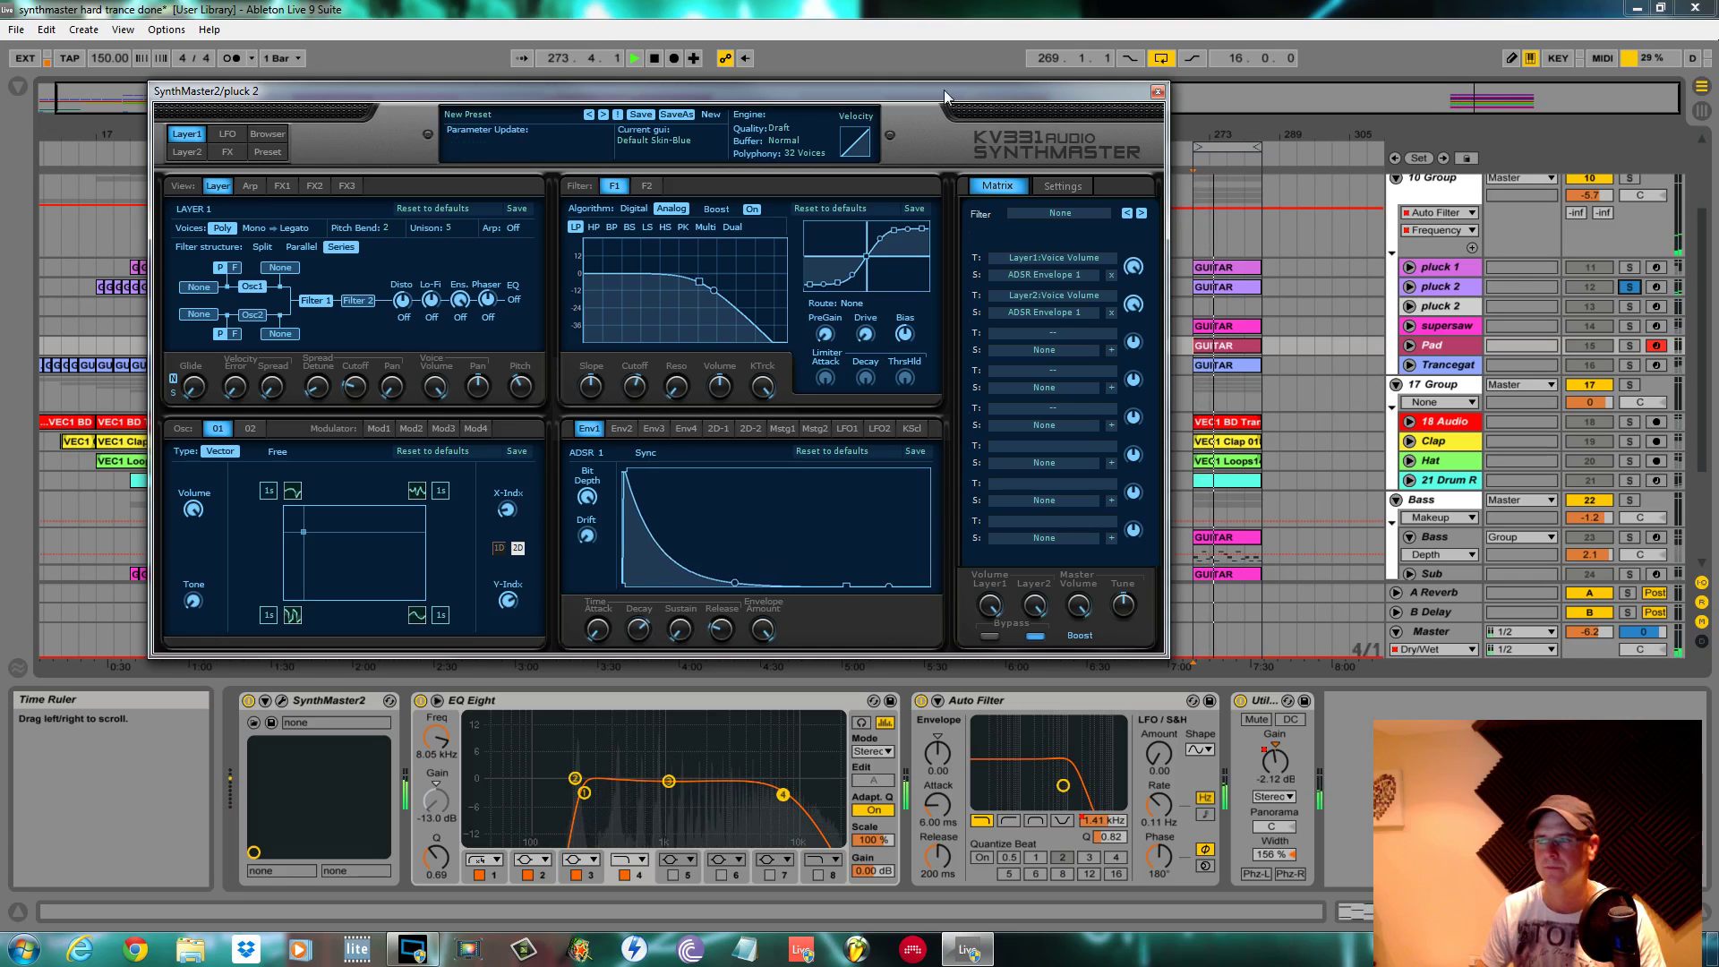
pyautogui.click(690, 298)
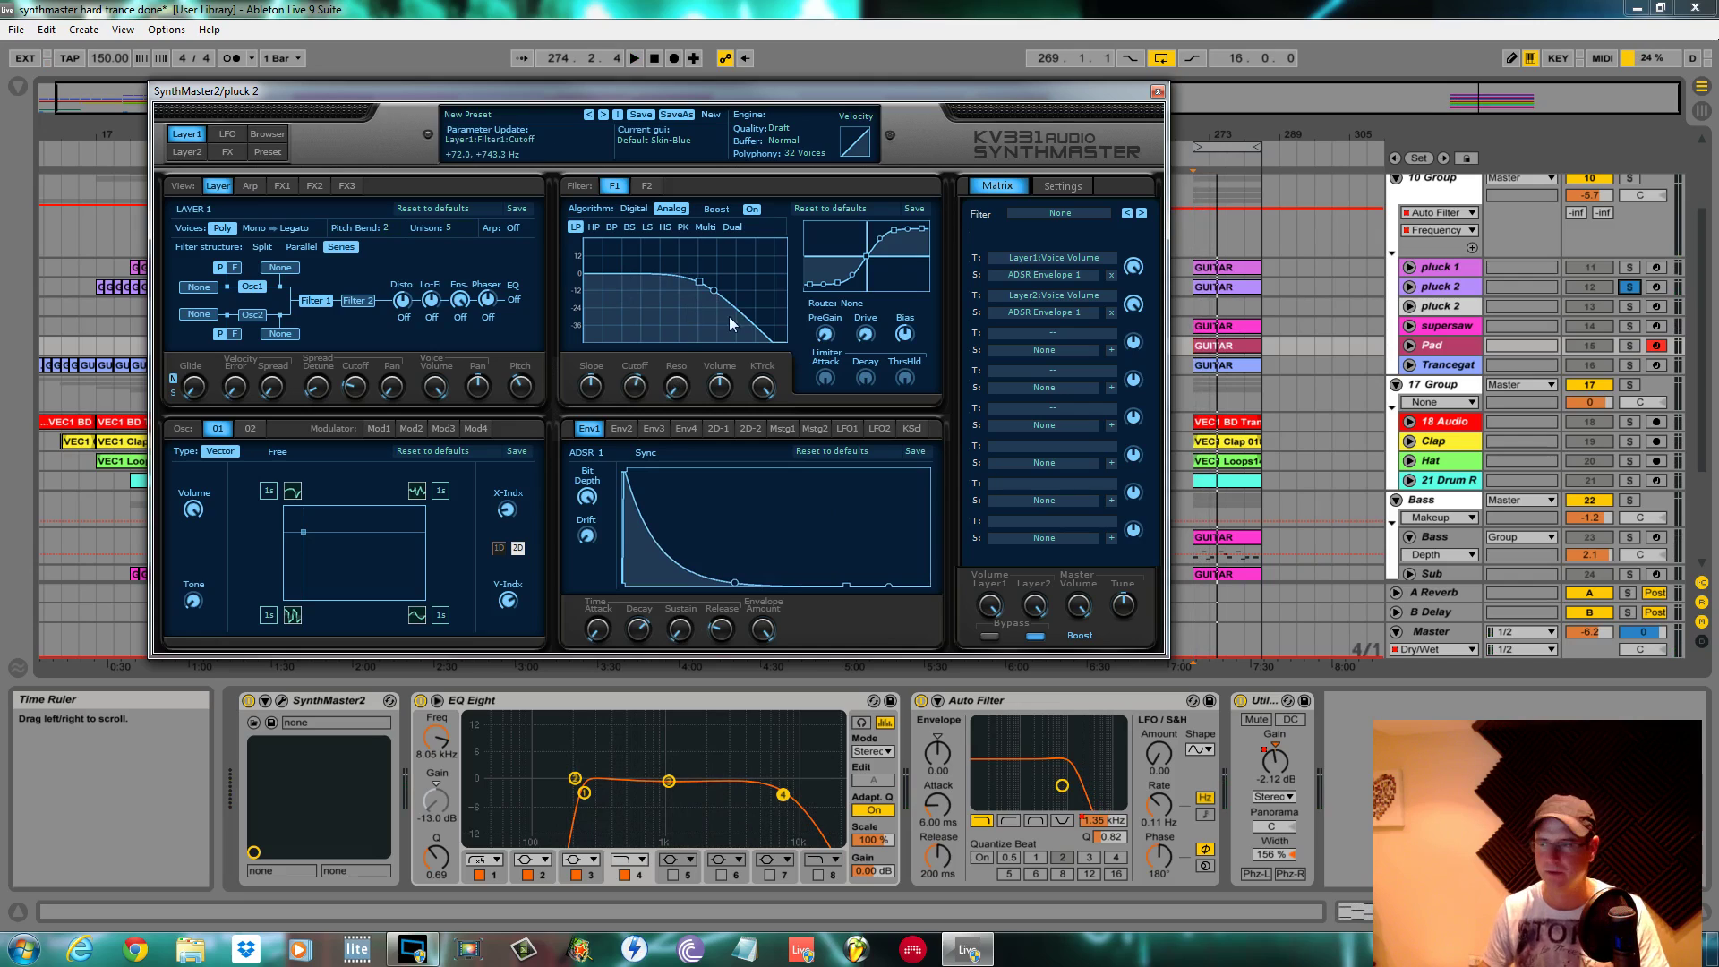
# Assign ADSR Envelope 2 to modulate filter 1's cutoff, with the mod amount at about +107.84
pyautogui.rightClick(641, 394)
pyautogui.moveTo(782, 435)
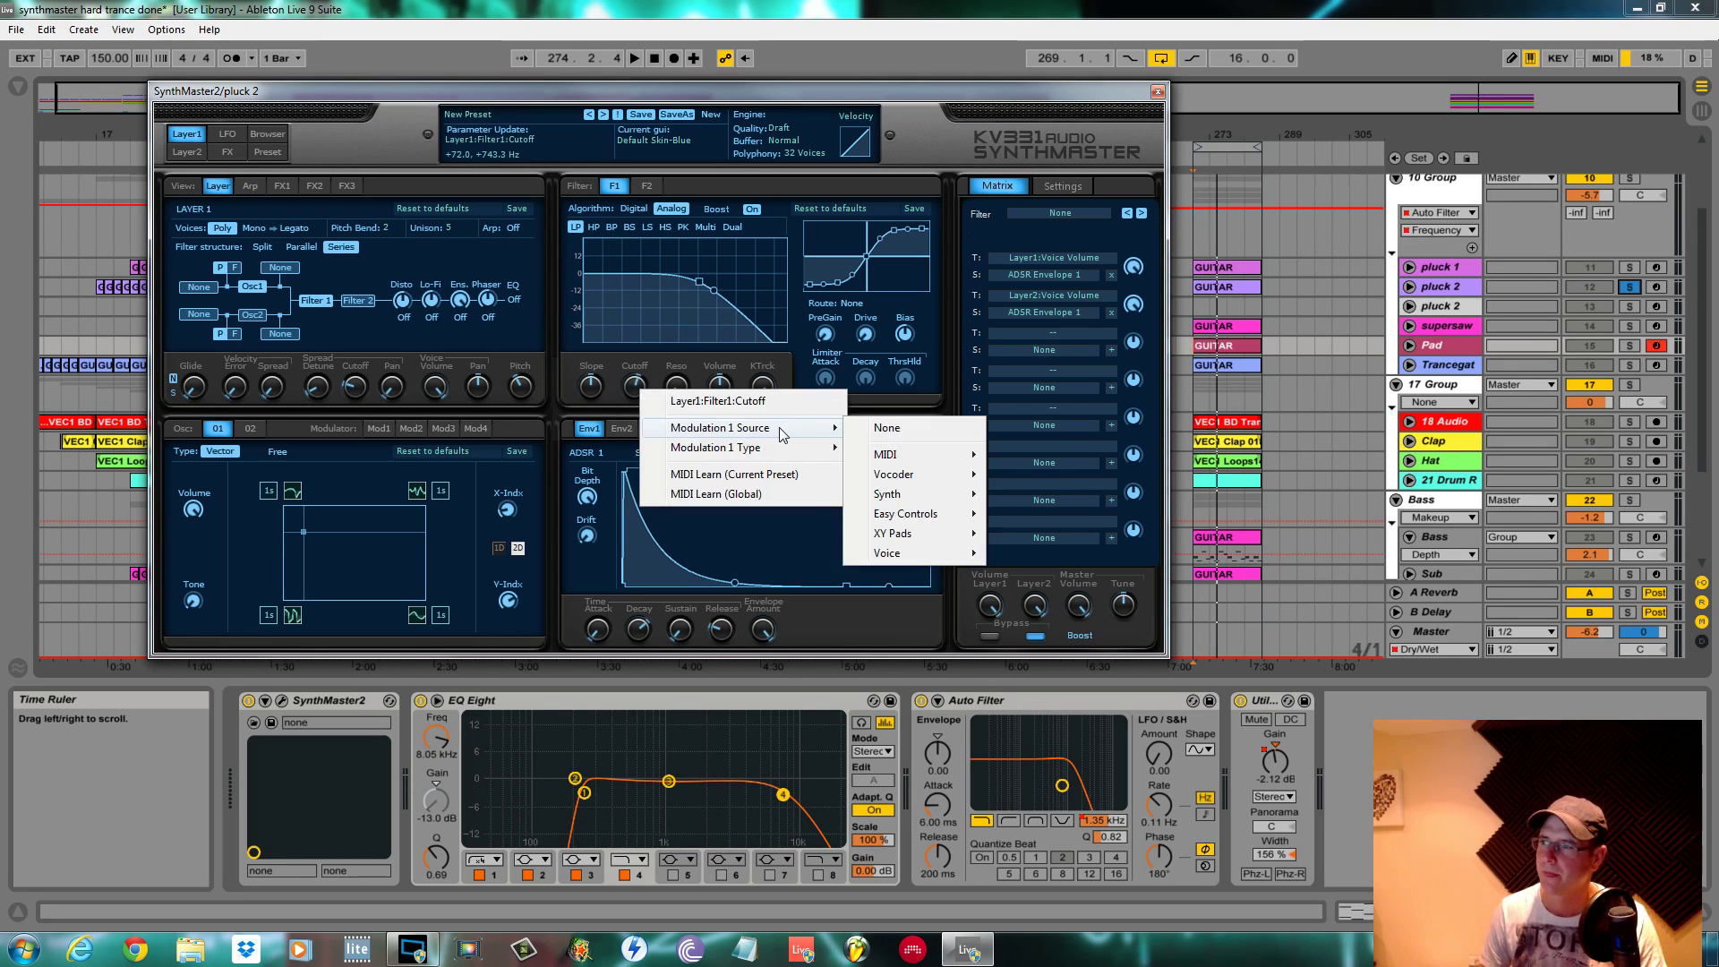
pyautogui.moveTo(906, 554)
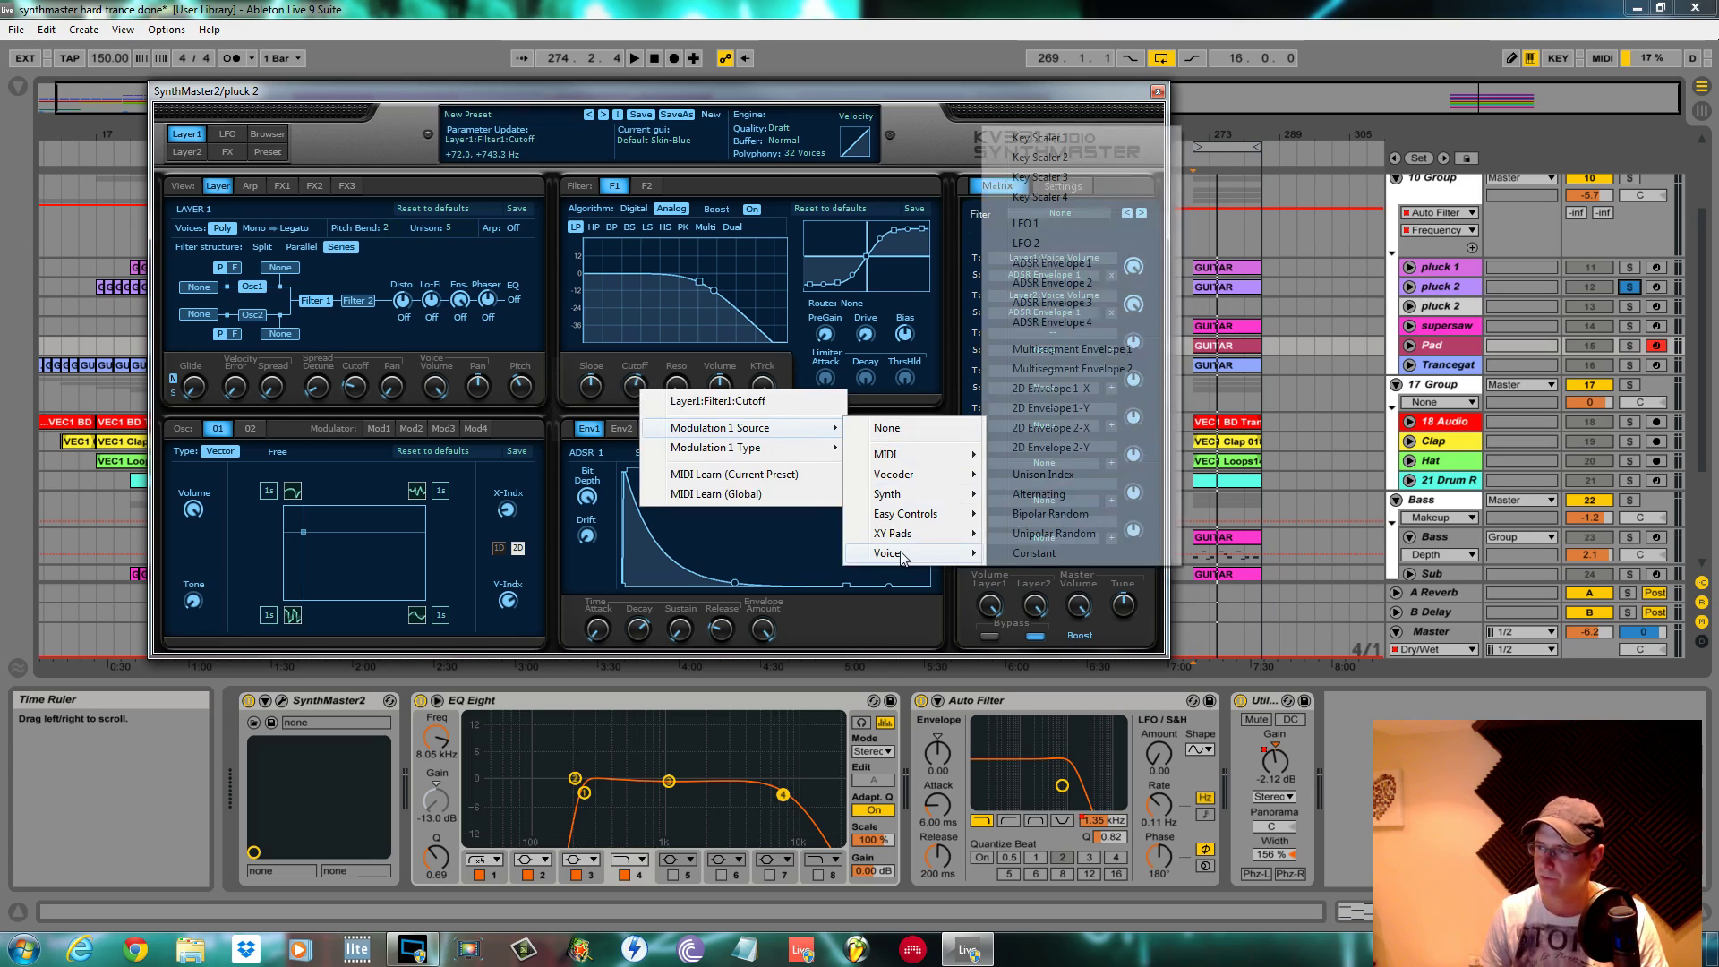
pyautogui.click(1081, 285)
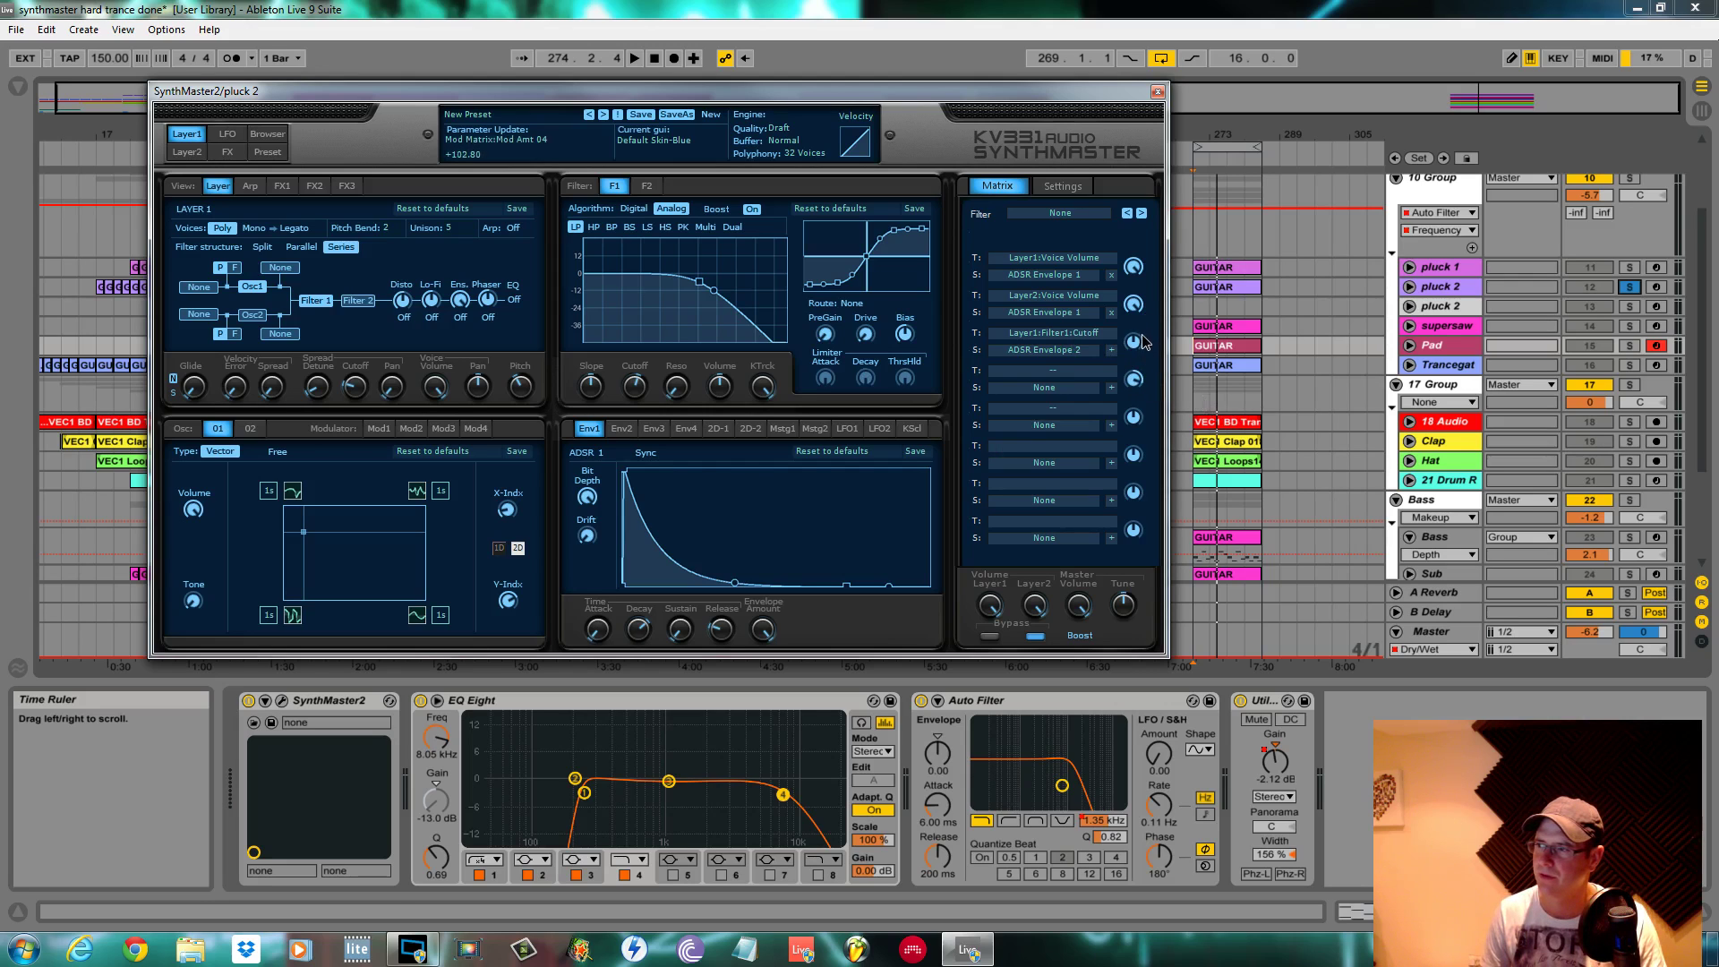
pyautogui.scroll(2, 1143, 343)
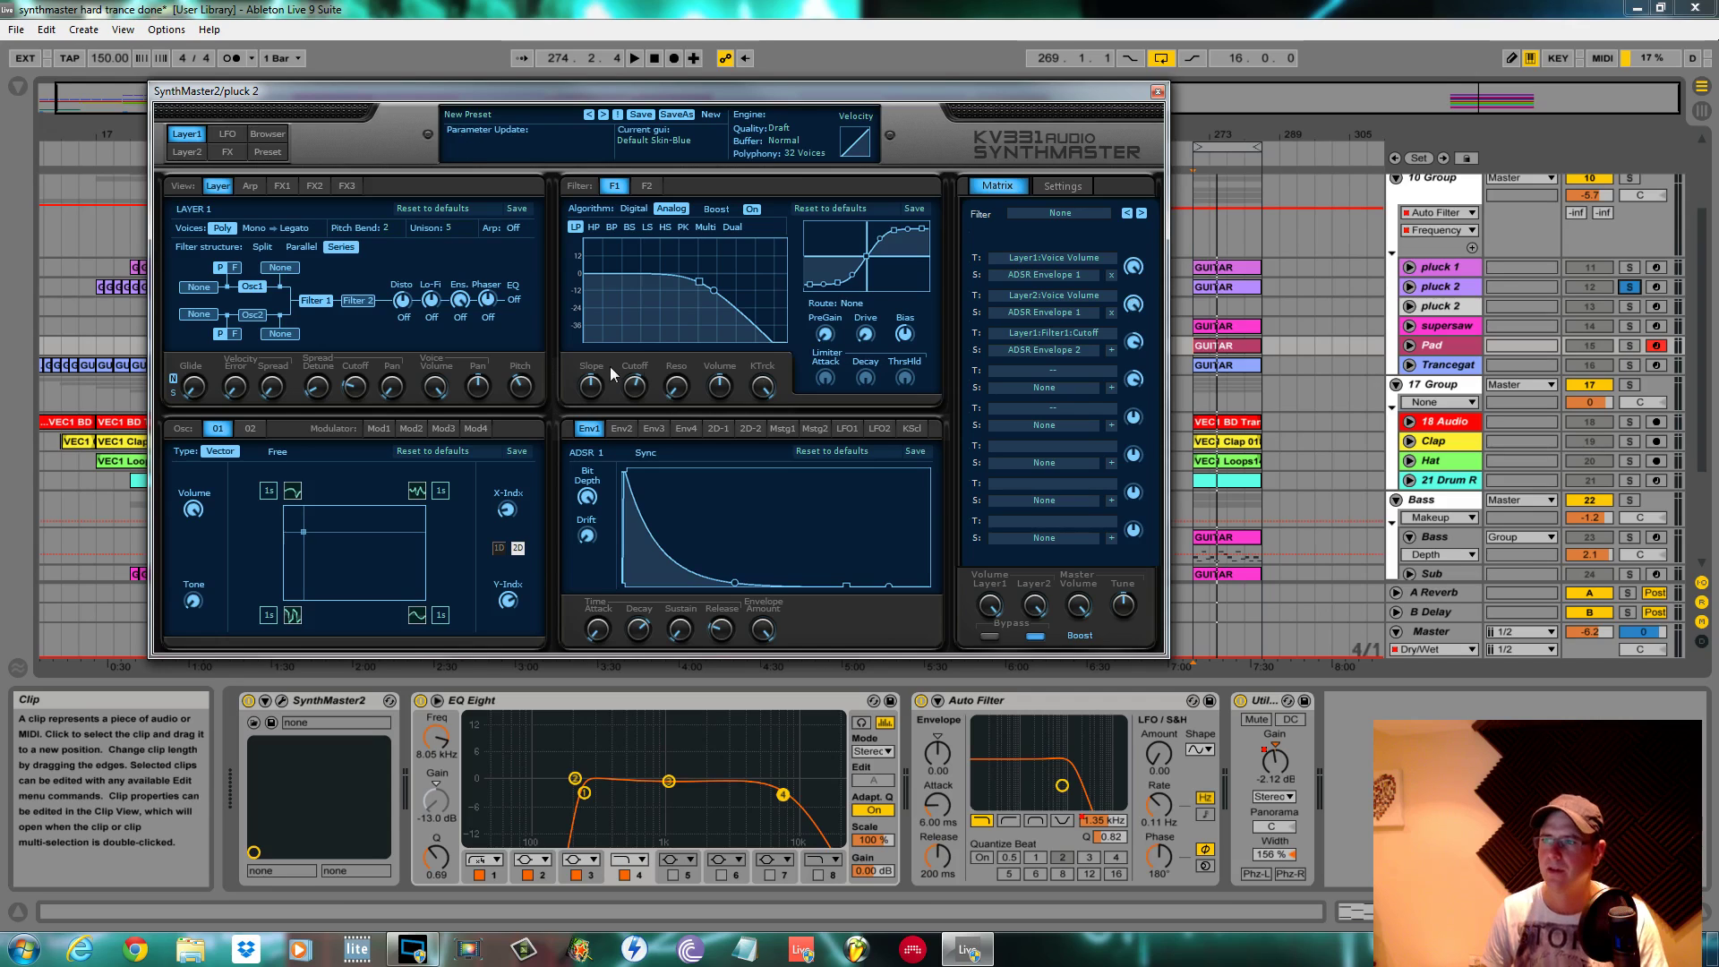
# Lower filter 1's cutoff, audition it, then sweep the cutoff again
pyautogui.moveTo(634, 386); pyautogui.dragTo(634, 484)
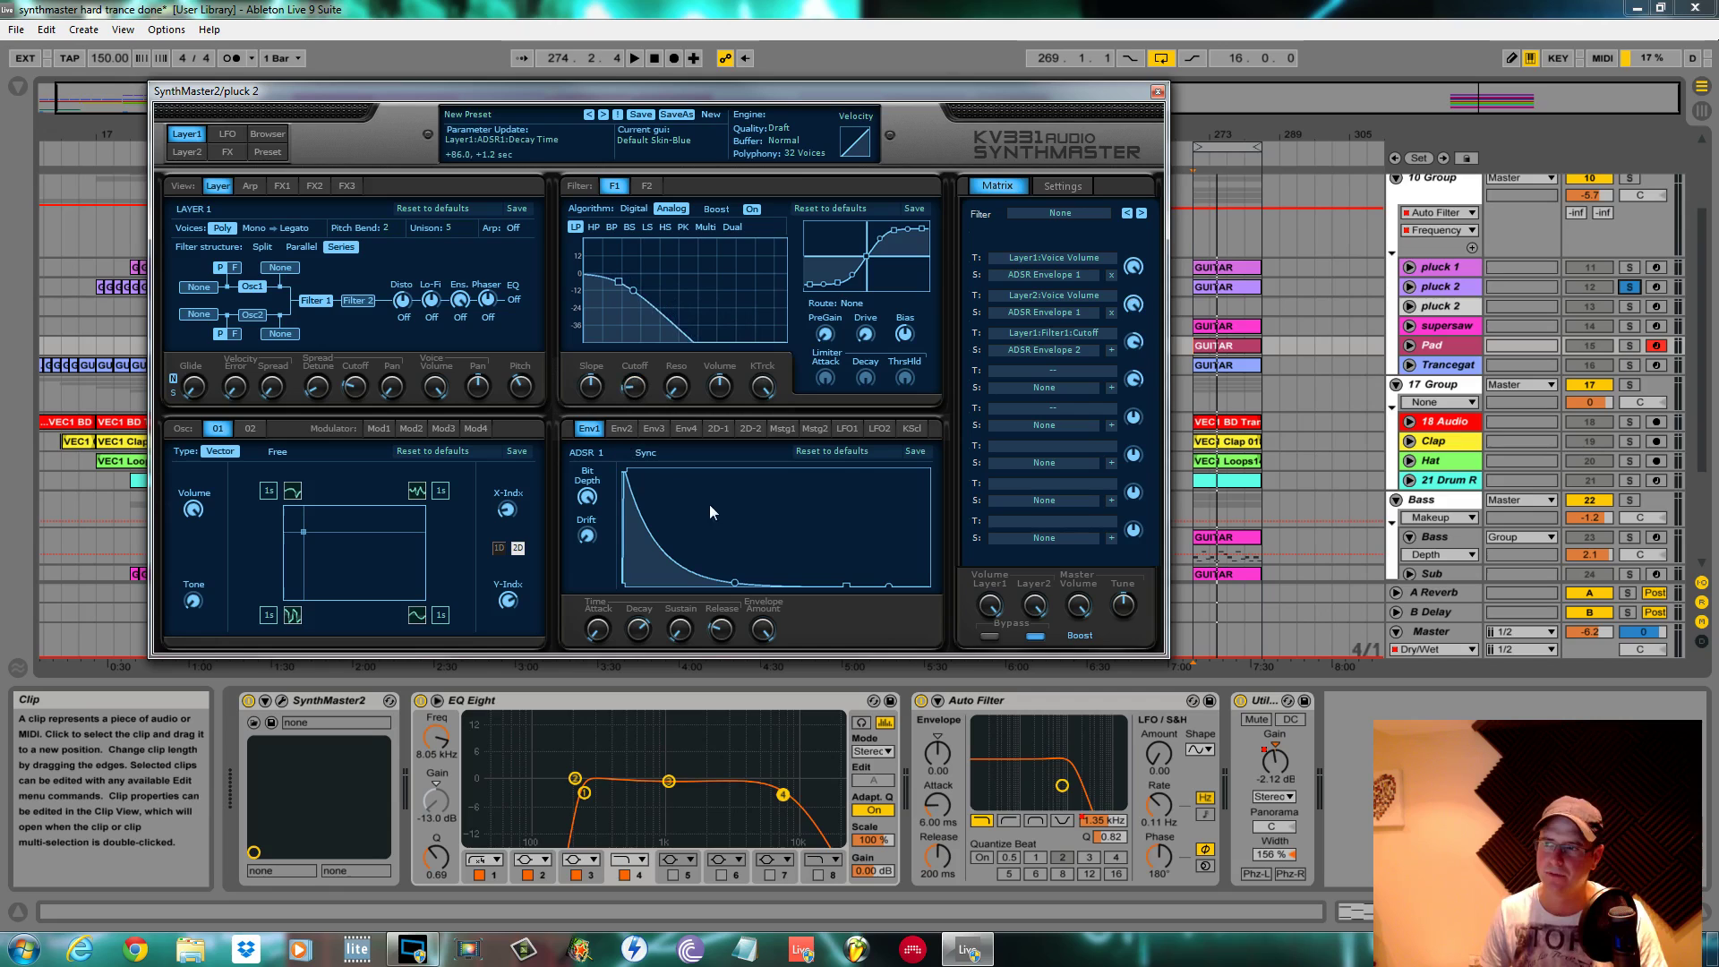
pyautogui.press('space')
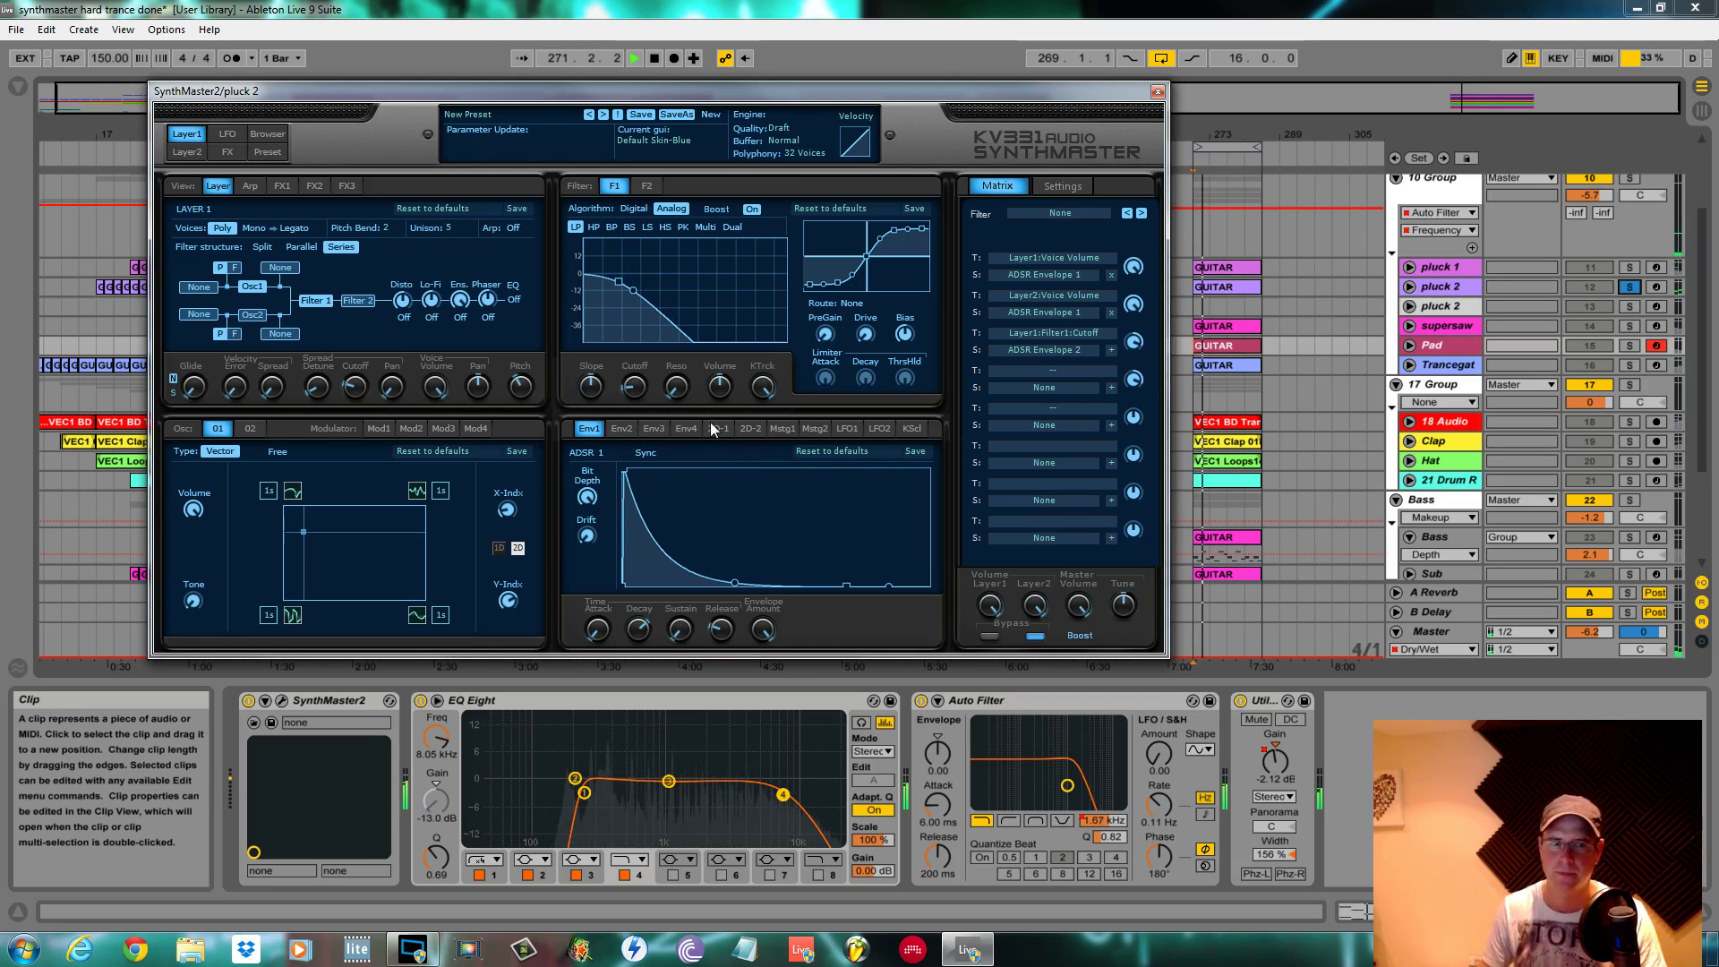
pyautogui.press('space')
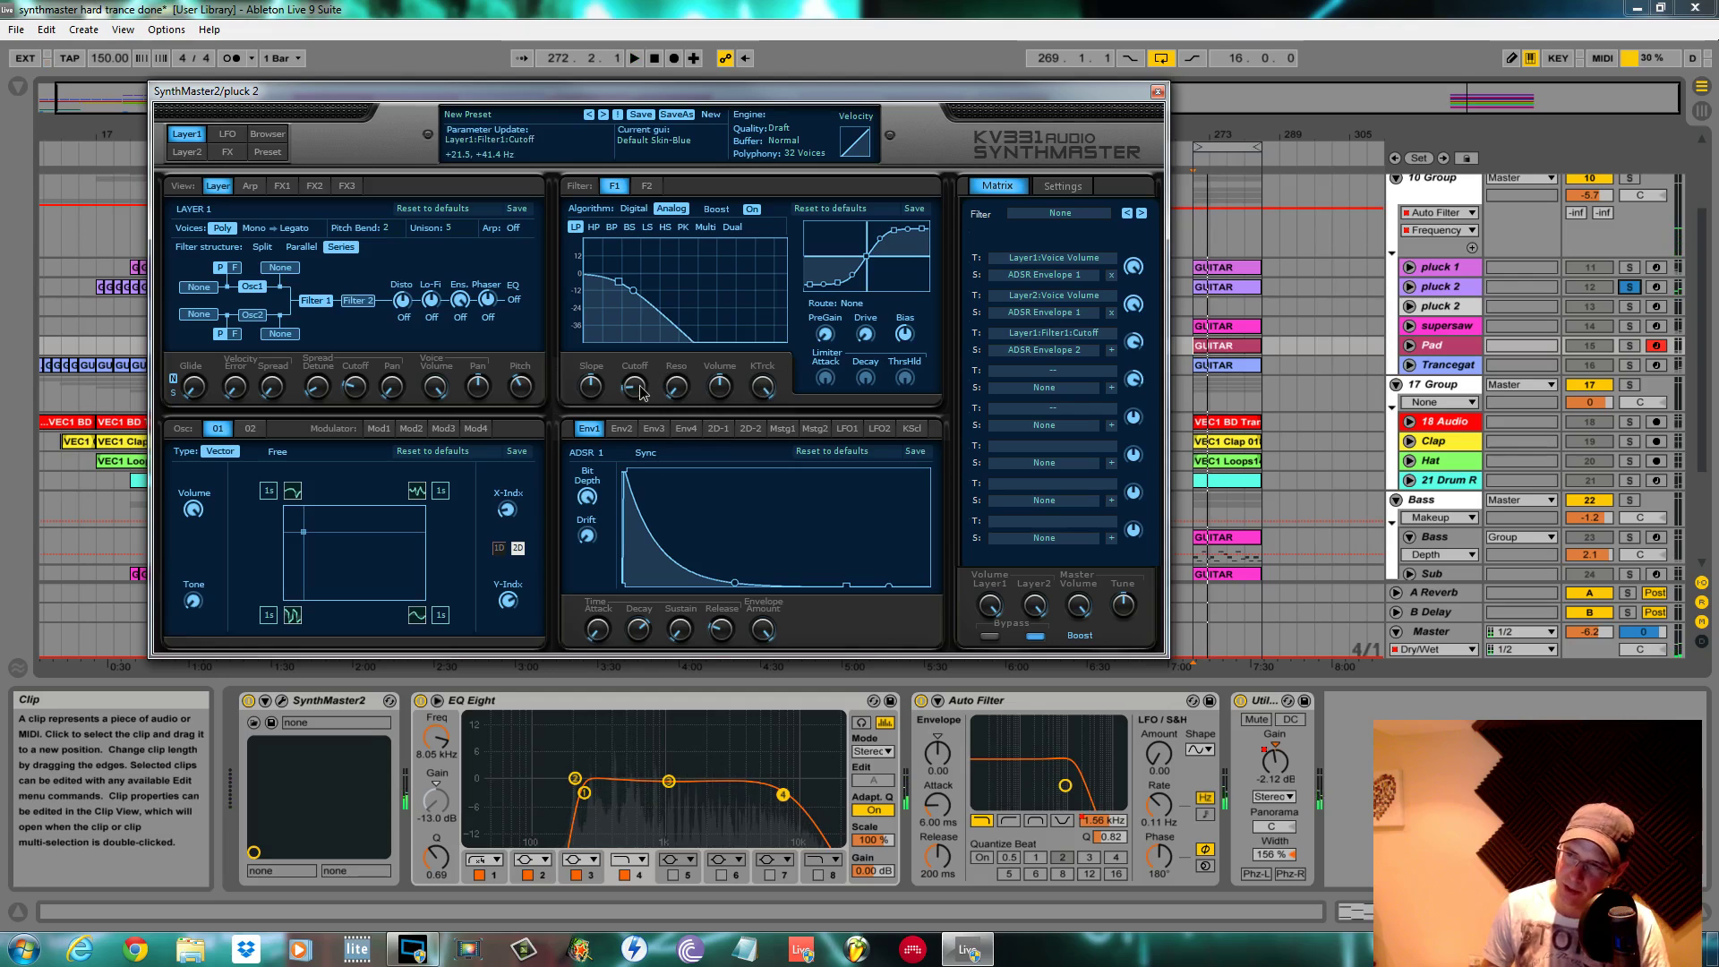
pyautogui.moveTo(634, 386); pyautogui.dragTo(700, 387)
# Lengthen envelope 2's decay to about one second and play the filter pluck
pyautogui.click(621, 429)
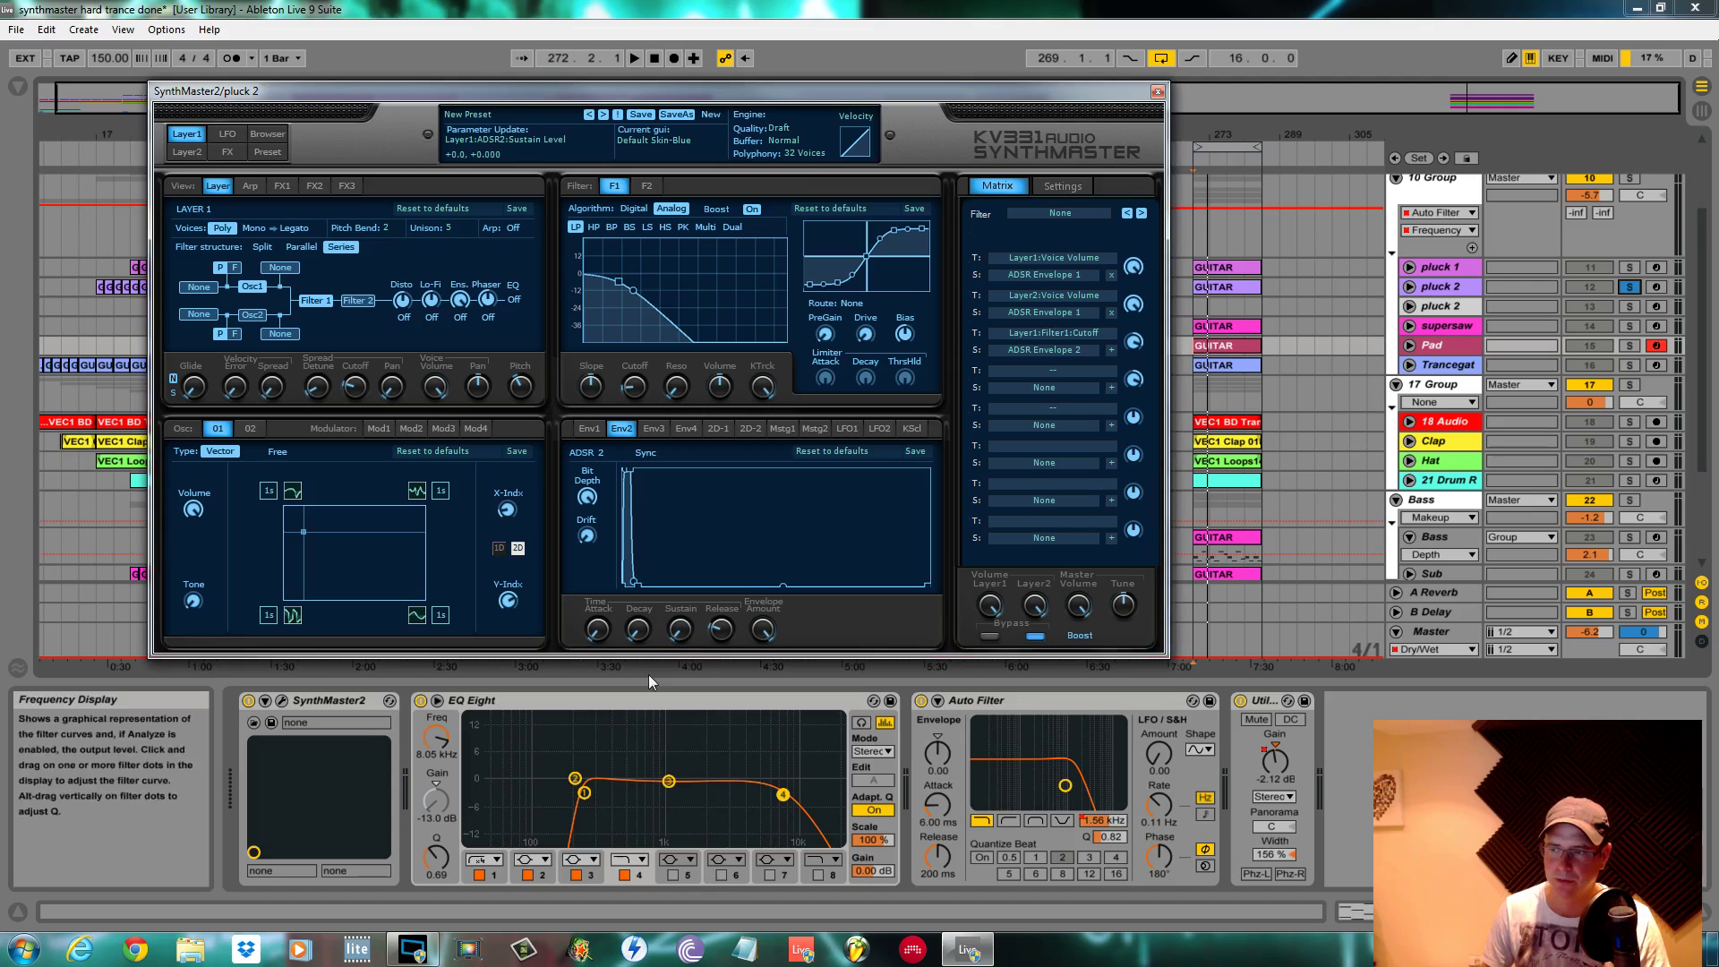
pyautogui.moveTo(637, 631); pyautogui.dragTo(635, 488)
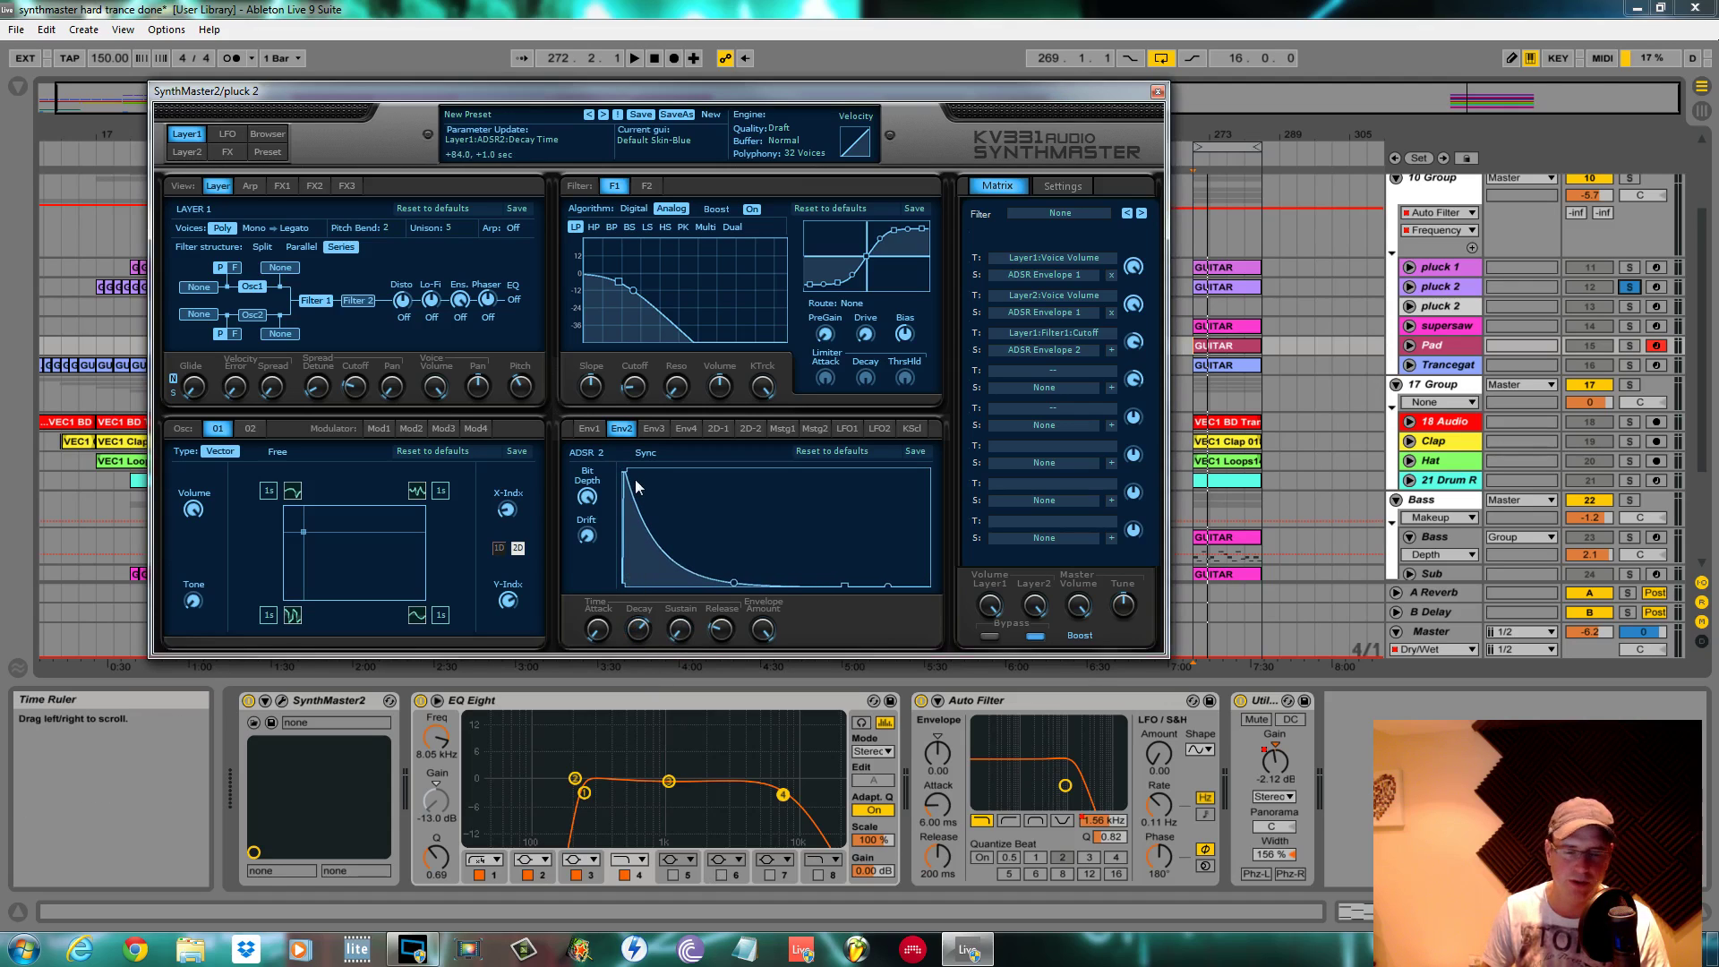
pyautogui.press('space')
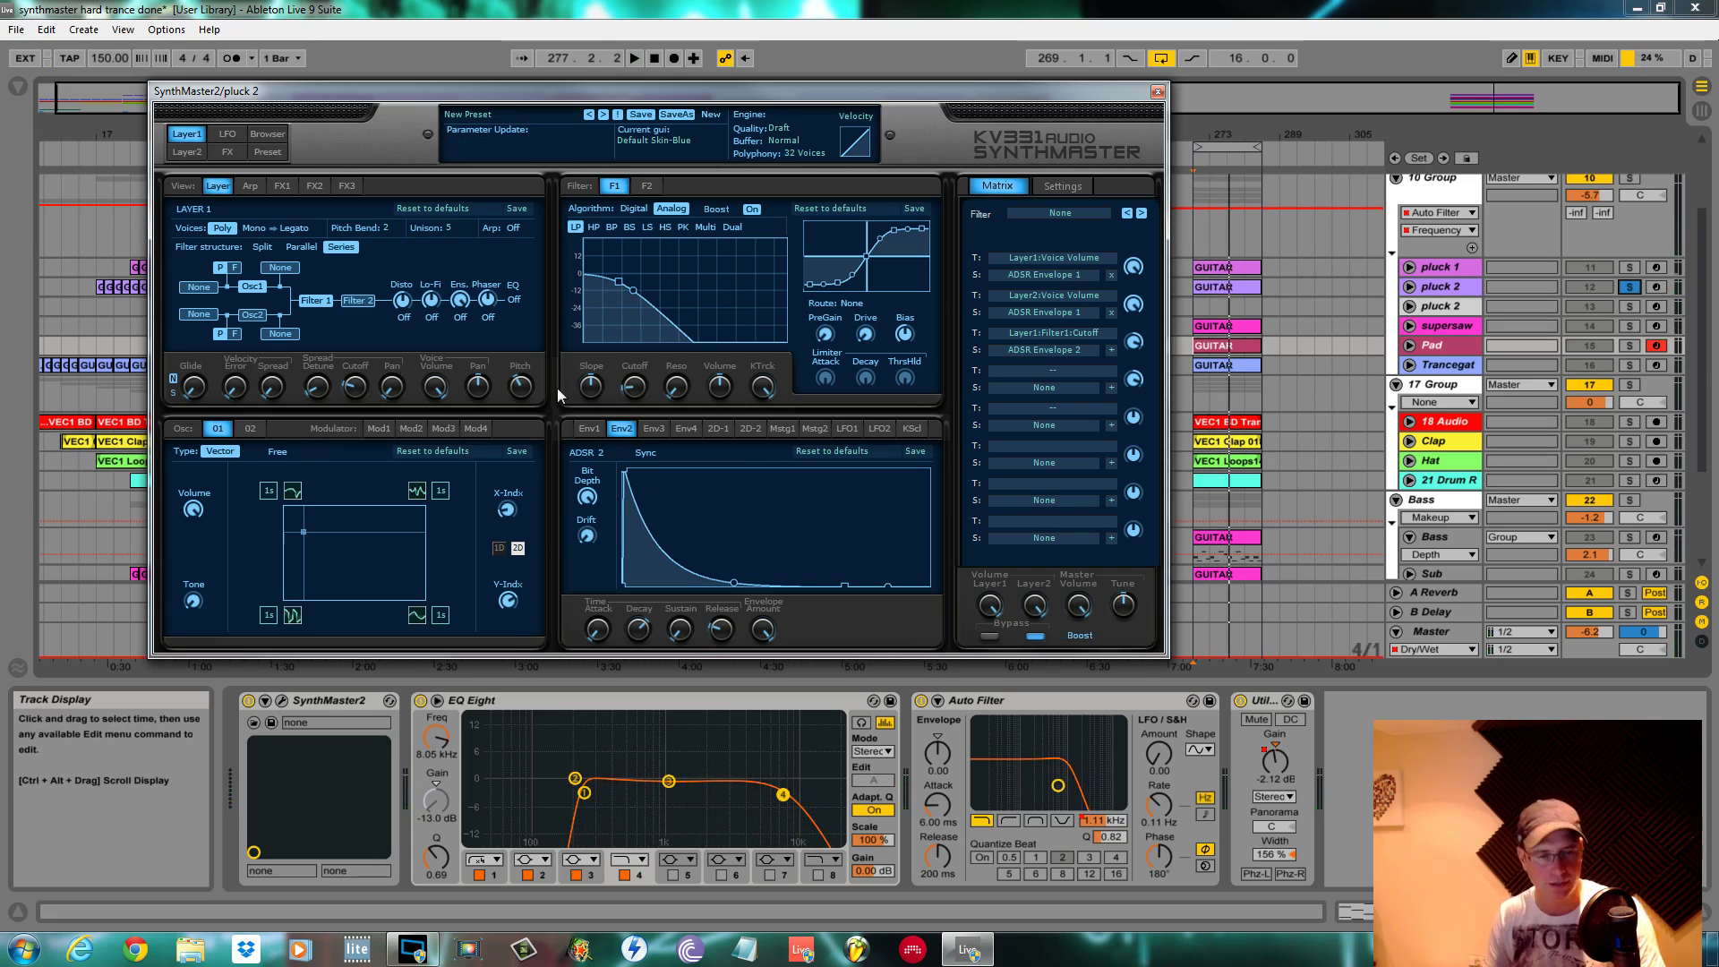
# Adjust oscillator 1's X and Y wave indexes, Y to about +89.5, and lower the vector blend point
pyautogui.moveTo(506, 510)
pyautogui.mouseDown()
pyautogui.moveTo(514, 488)
pyautogui.moveTo(512, 515)
pyautogui.mouseUp()
pyautogui.moveTo(507, 600); pyautogui.dragTo(550, 604)
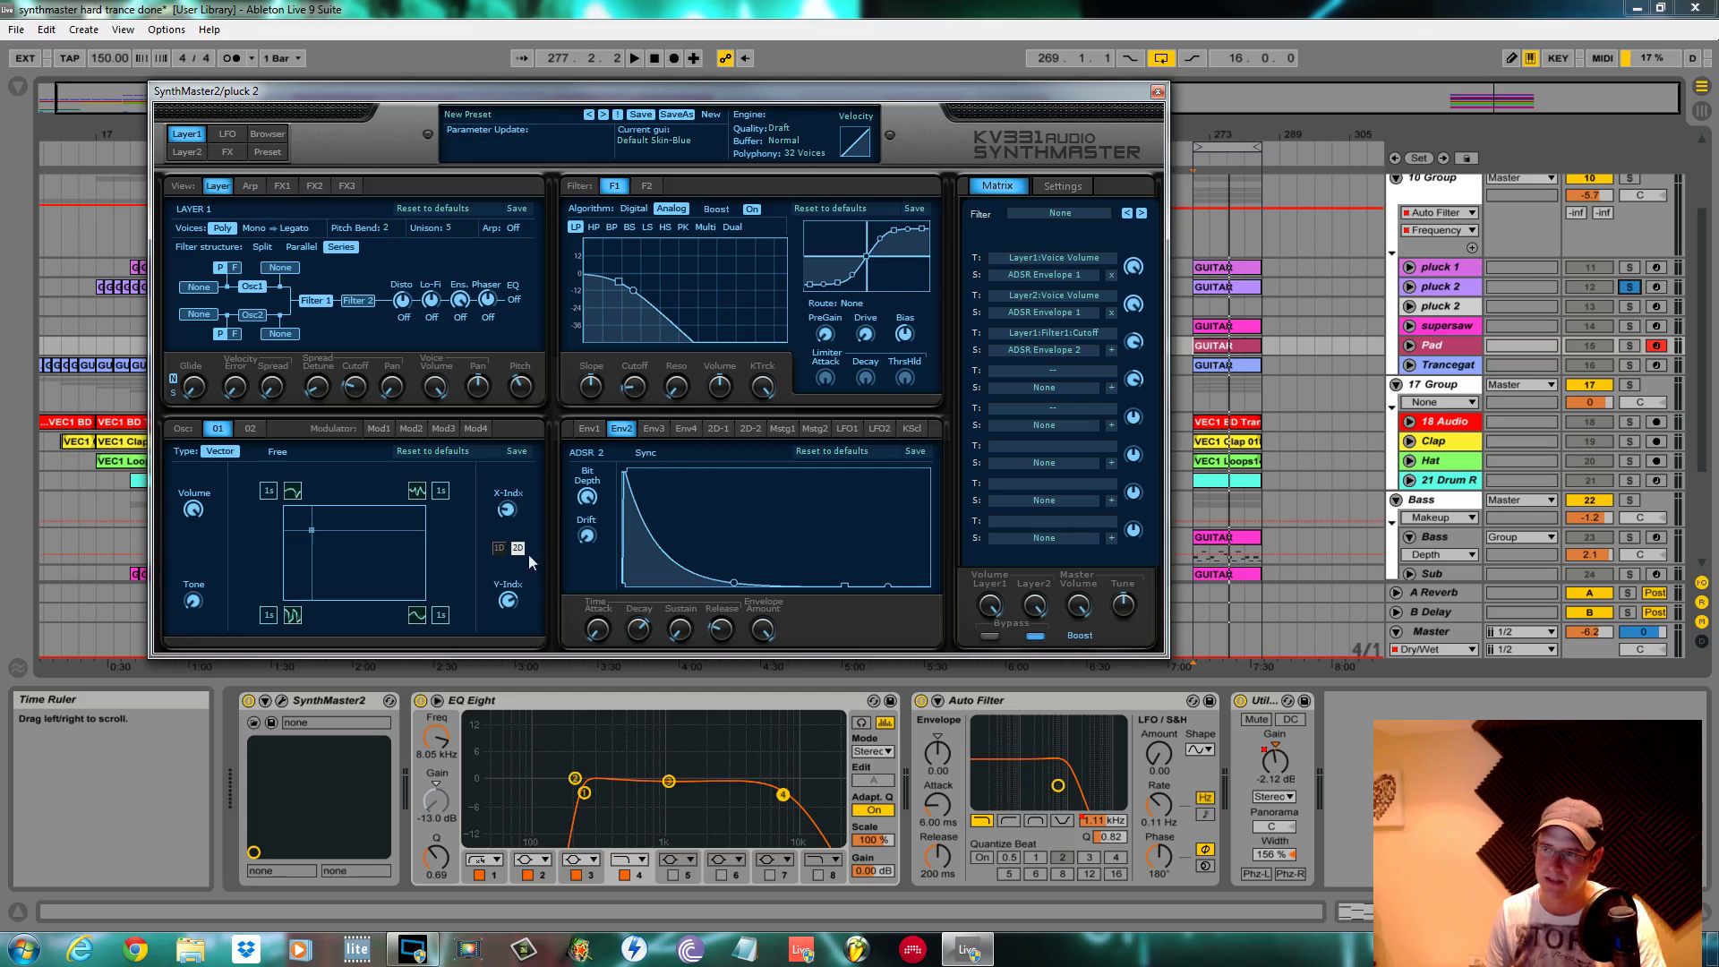
pyautogui.moveTo(508, 508); pyautogui.dragTo(514, 514)
pyautogui.moveTo(373, 518); pyautogui.dragTo(312, 541)
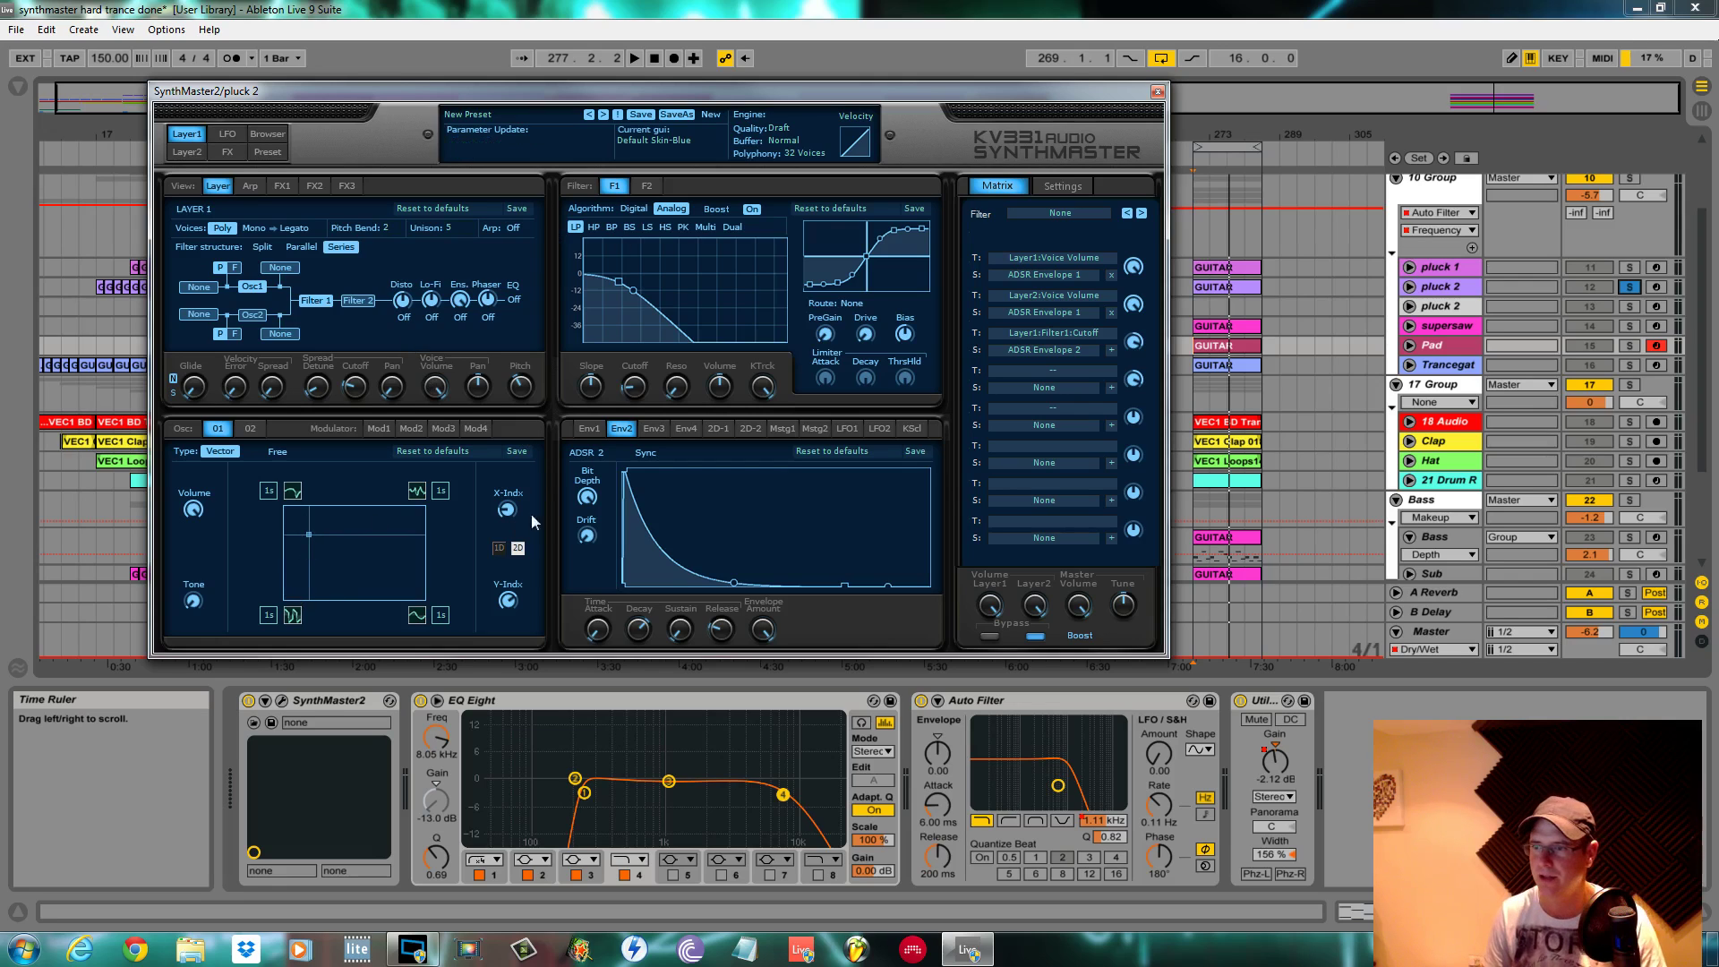
# Route Synth LFO 1 as modulation source for both oscillator 1 wave-index parameters
pyautogui.click(508, 510)
pyautogui.rightClick(507, 512)
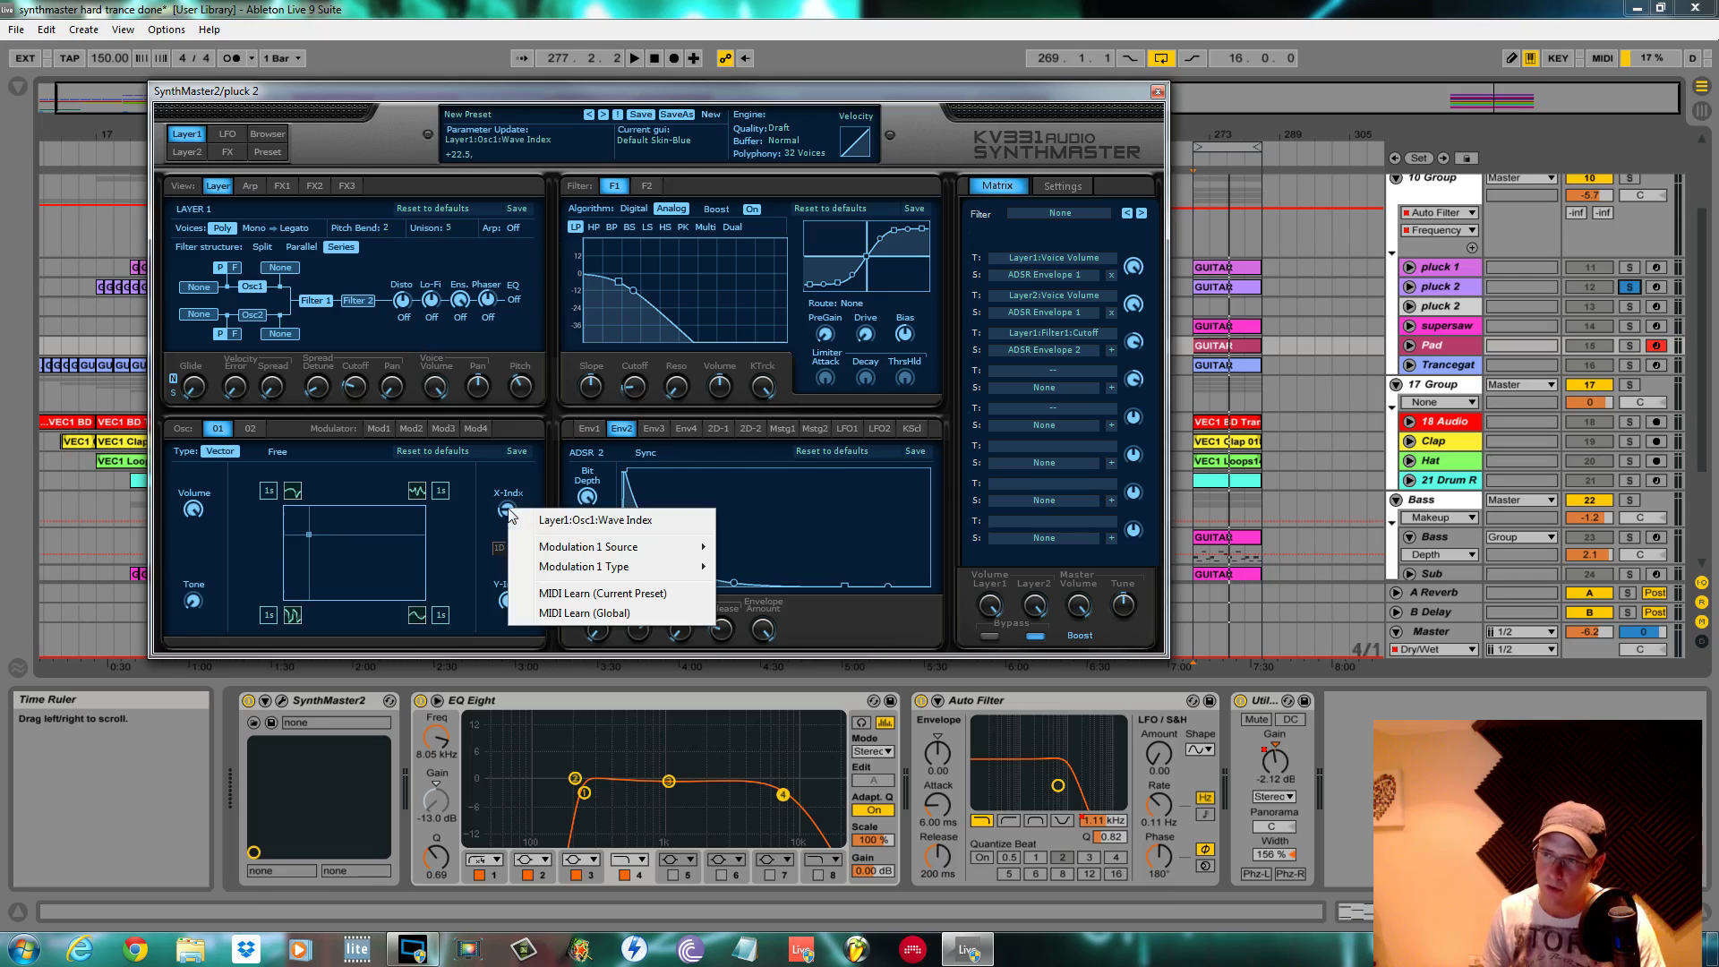
pyautogui.moveTo(618, 547)
pyautogui.moveTo(761, 613)
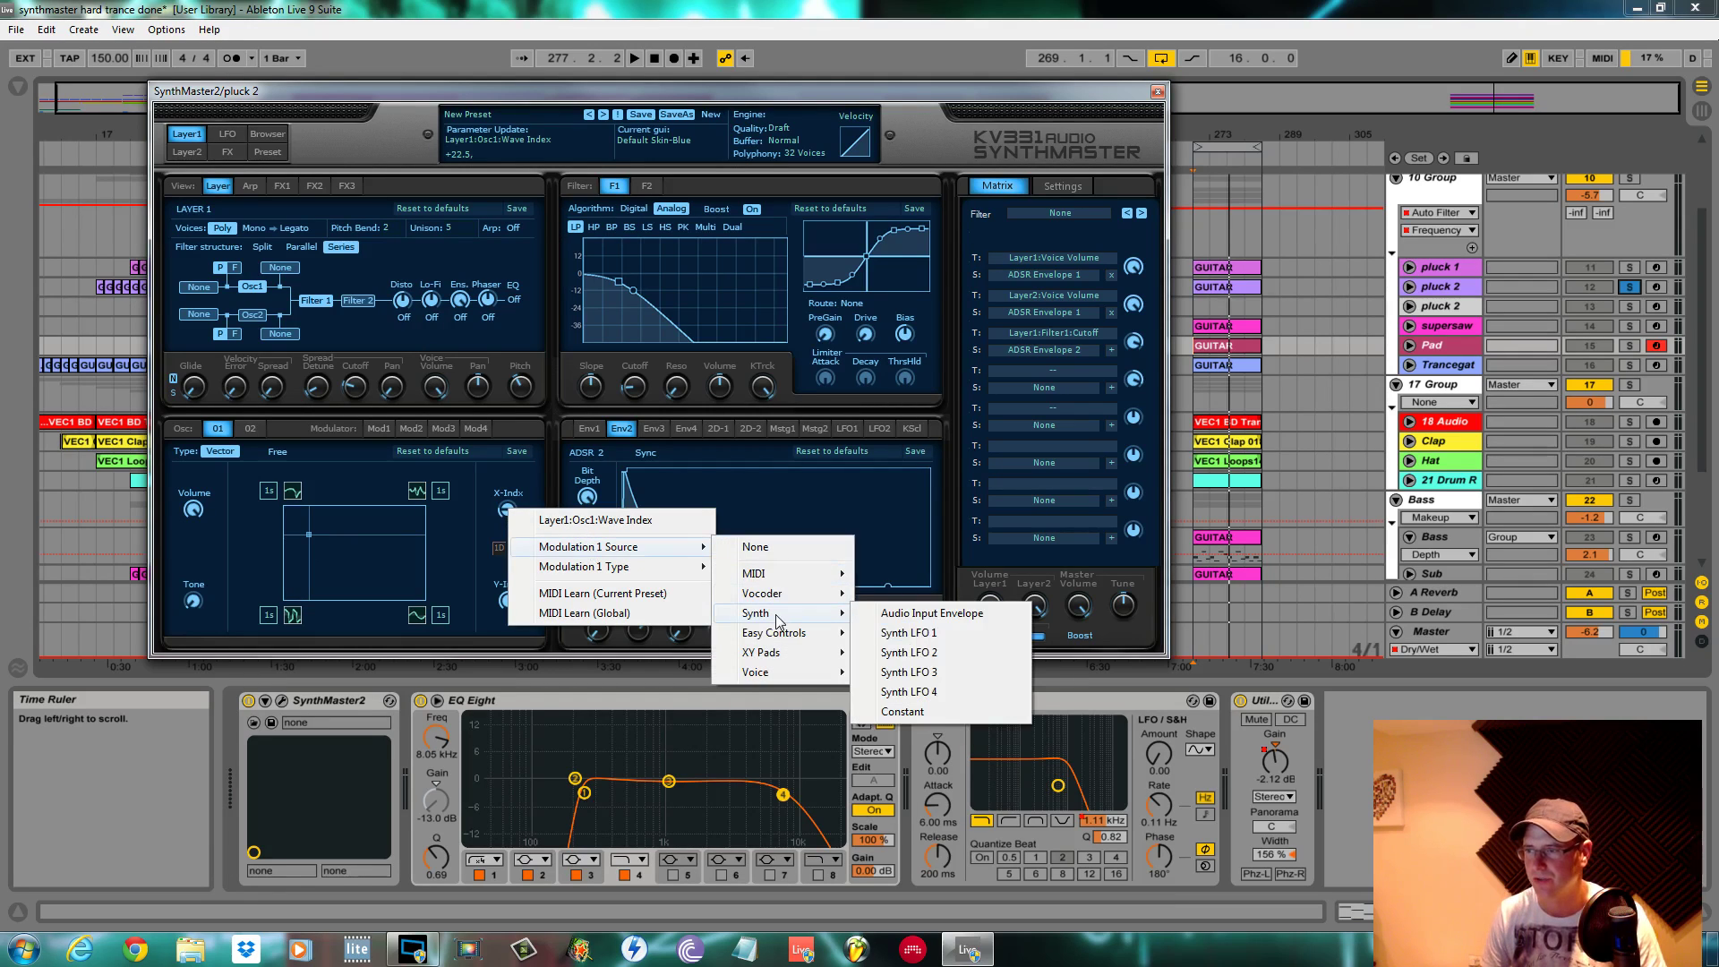
pyautogui.click(900, 633)
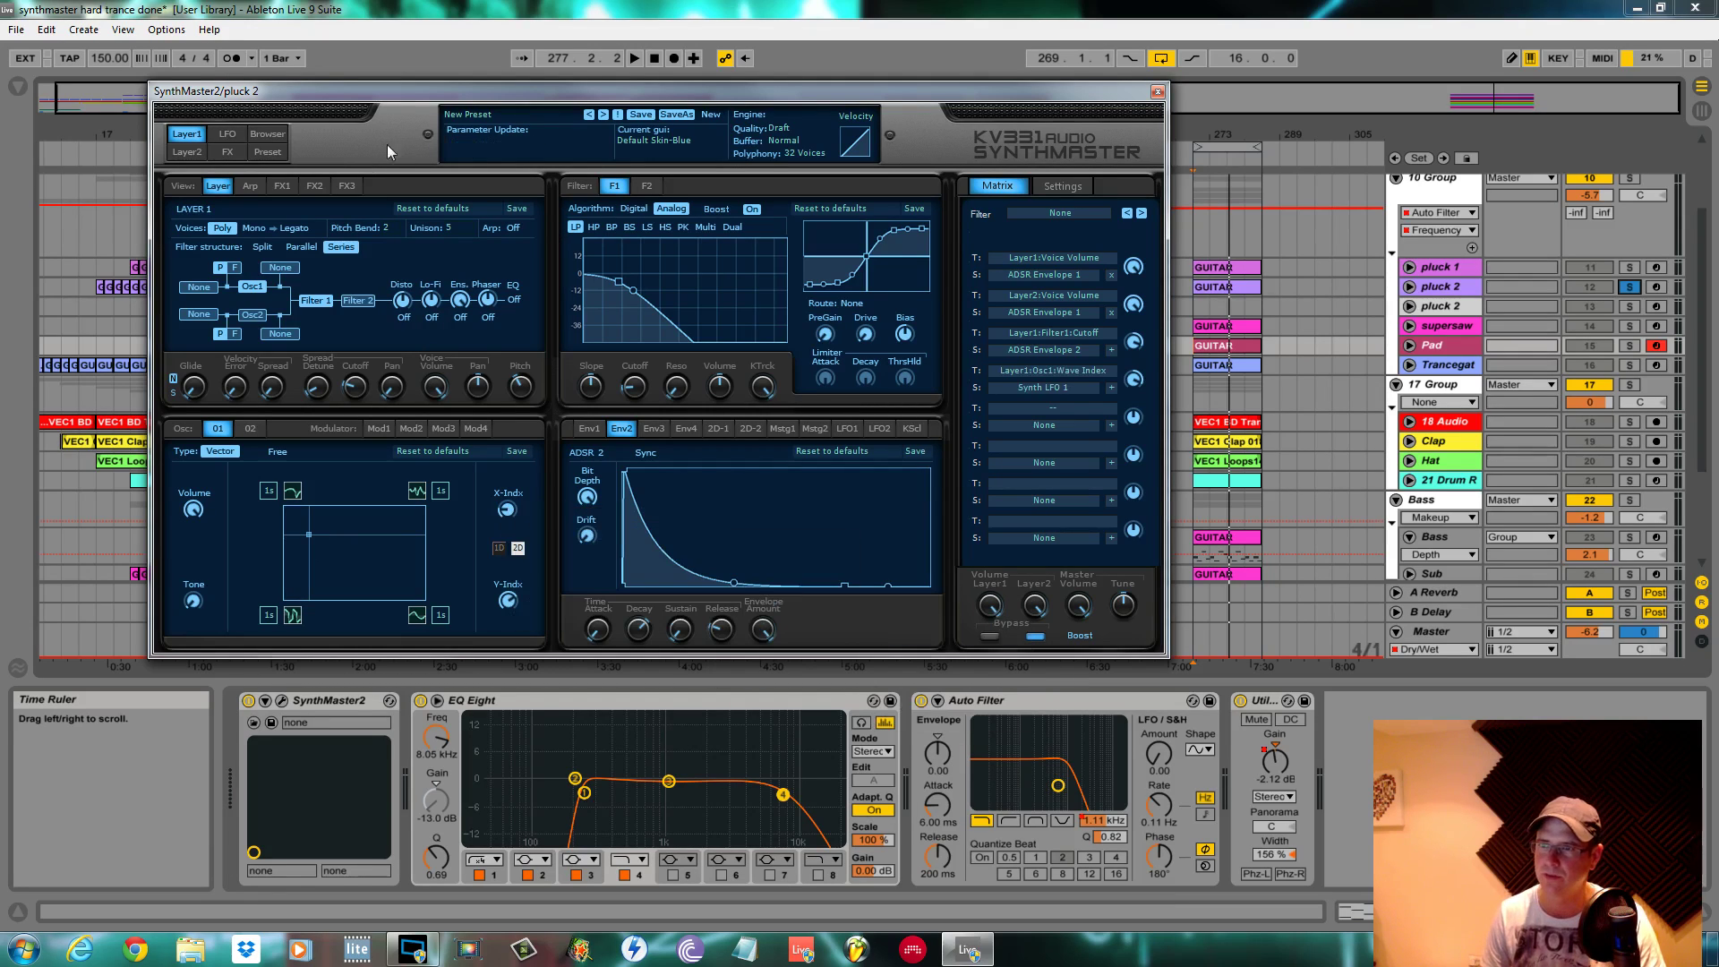
pyautogui.rightClick(508, 599)
pyautogui.moveTo(610, 638)
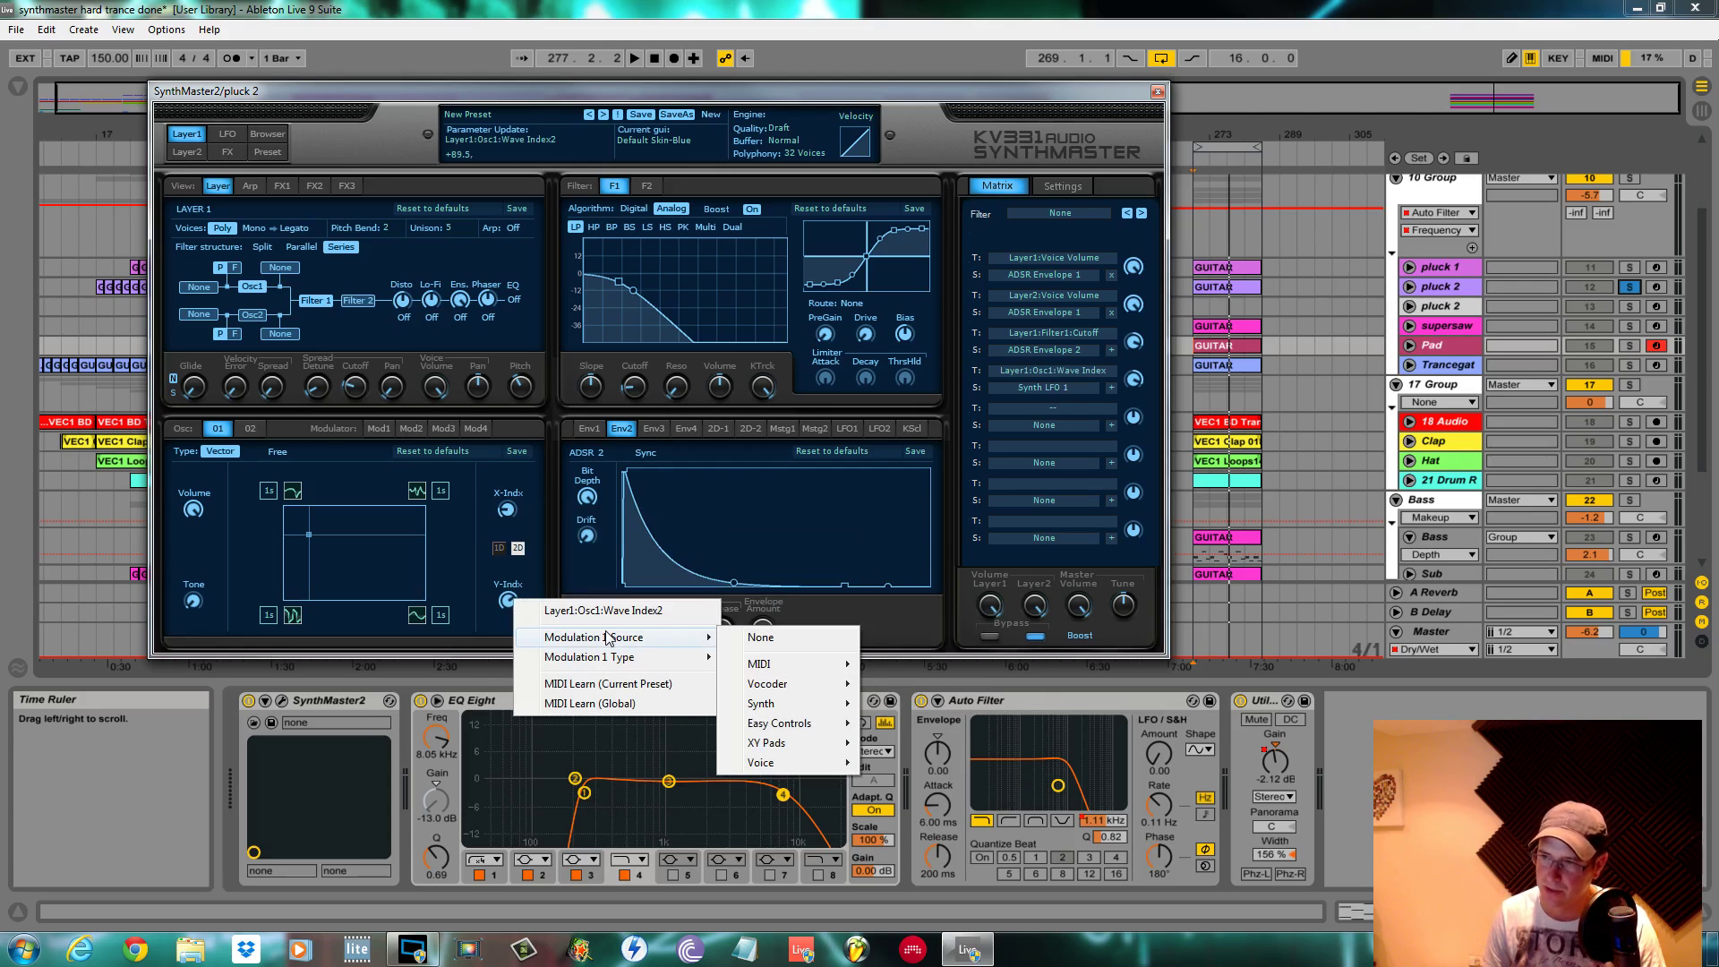
pyautogui.moveTo(761, 703)
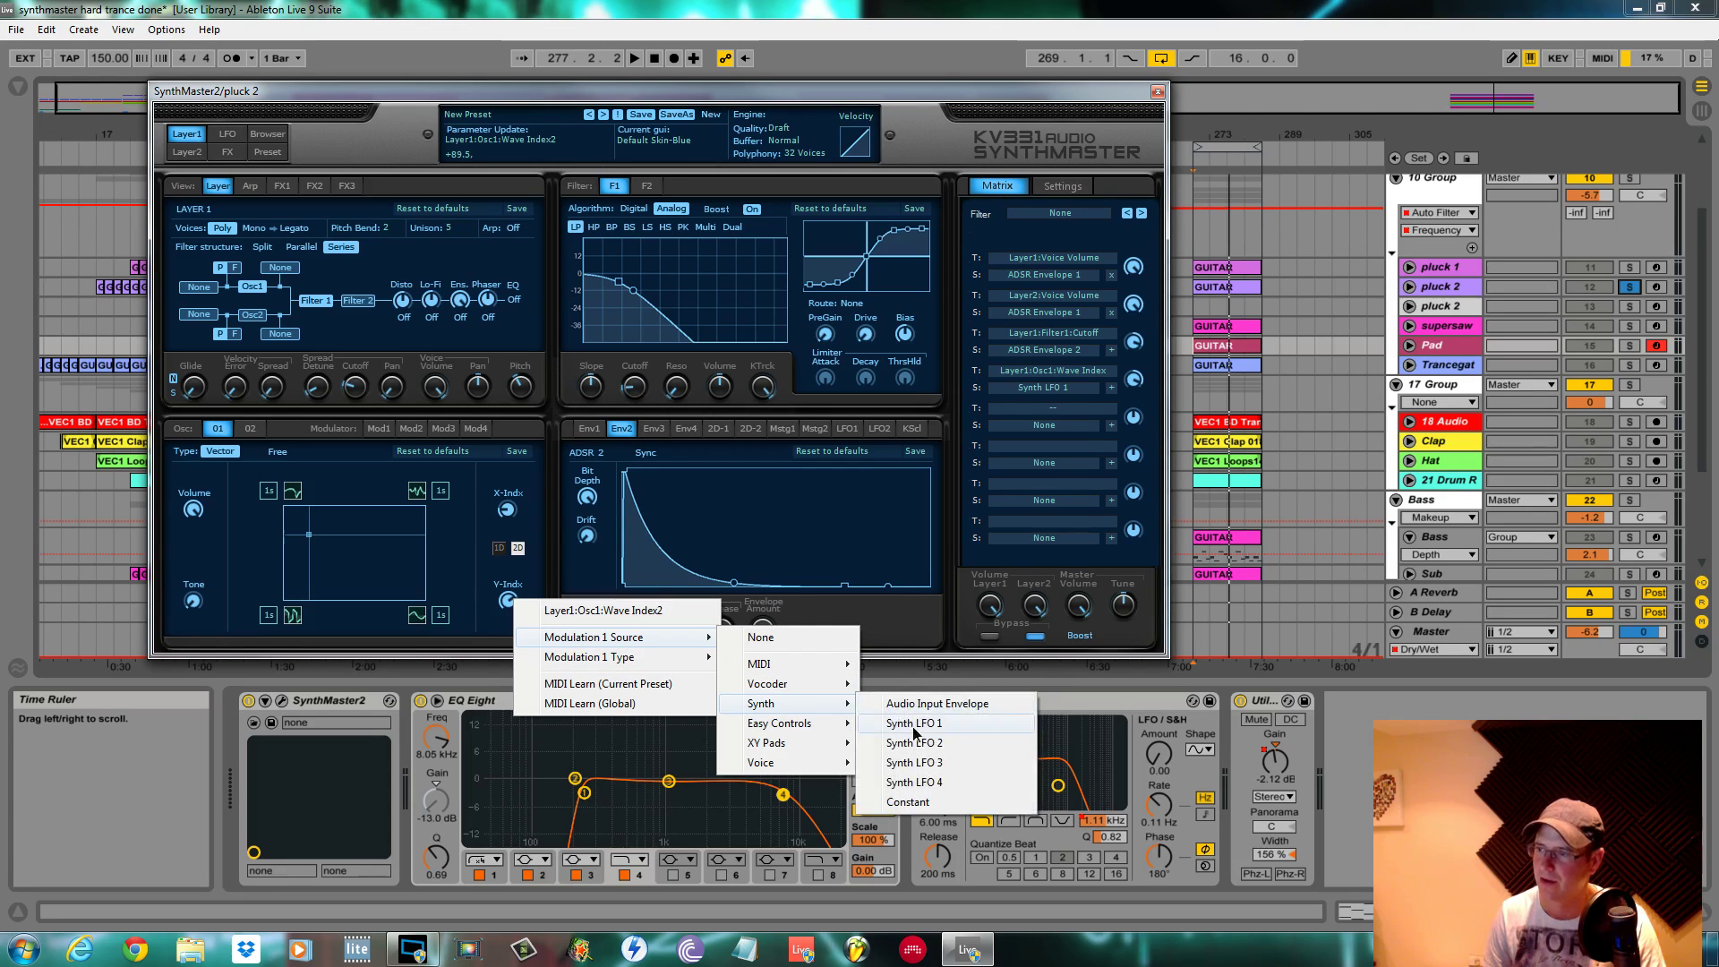
pyautogui.click(931, 734)
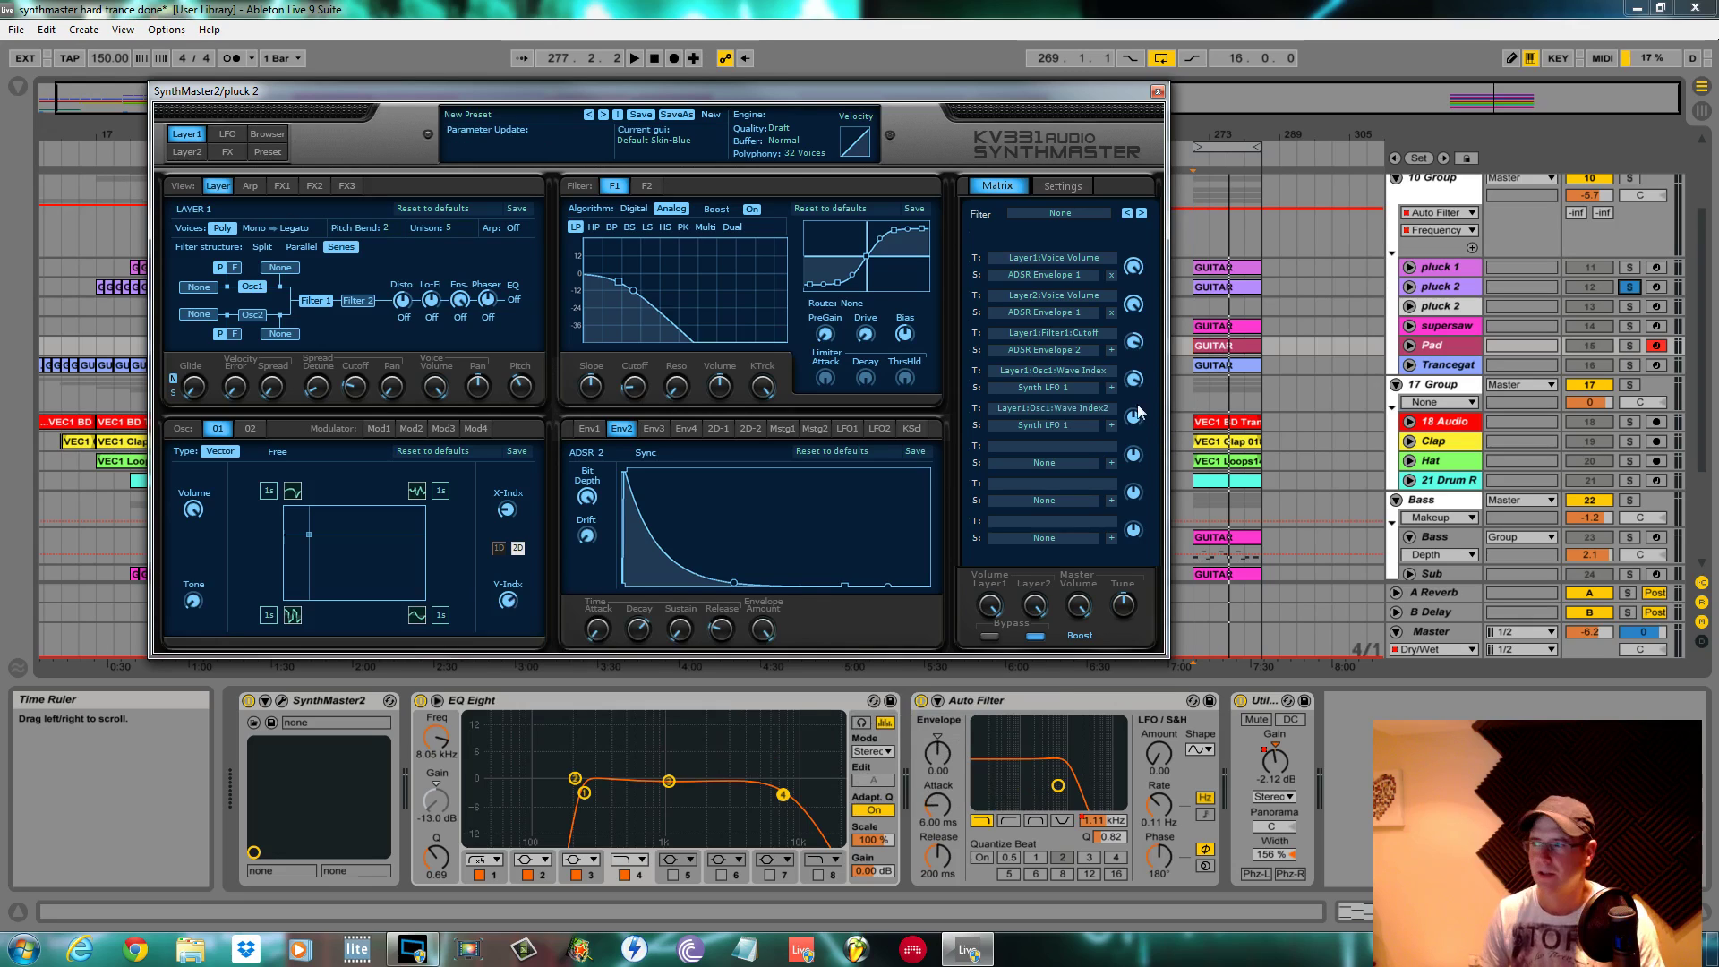
# Set Wave Index2's LFO depth negative and reduce Wave Index's depth, then play to hear it
pyautogui.moveTo(1137, 413); pyautogui.dragTo(1135, 386)
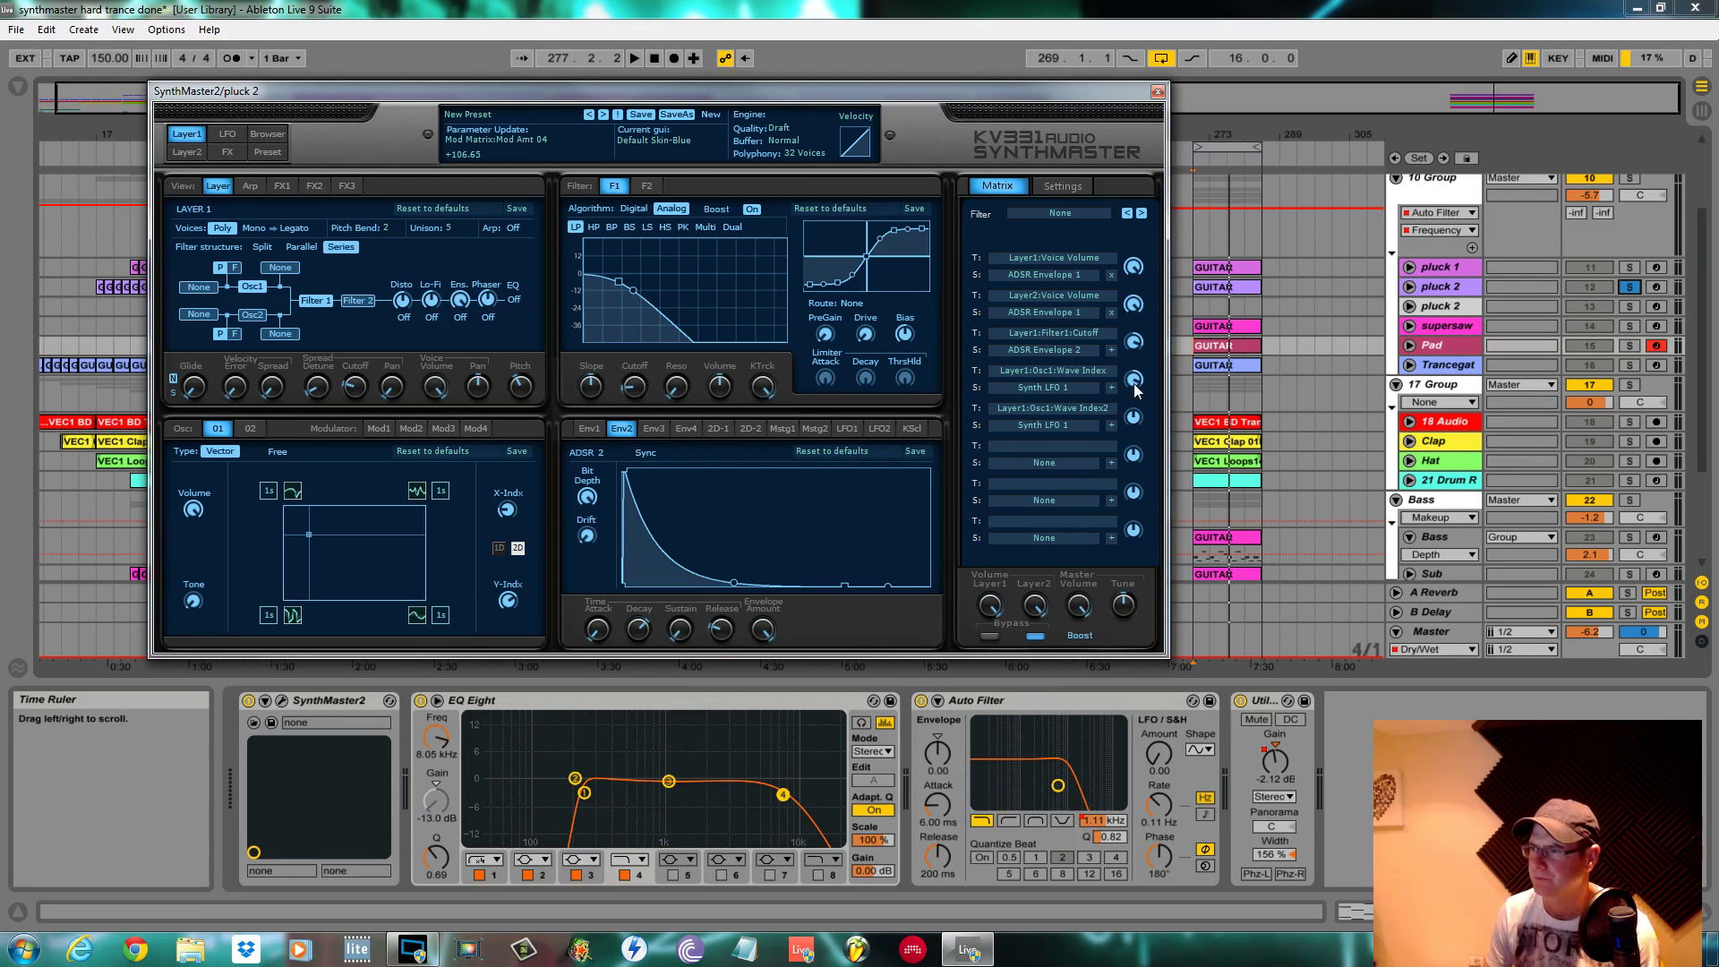
pyautogui.click(1133, 419)
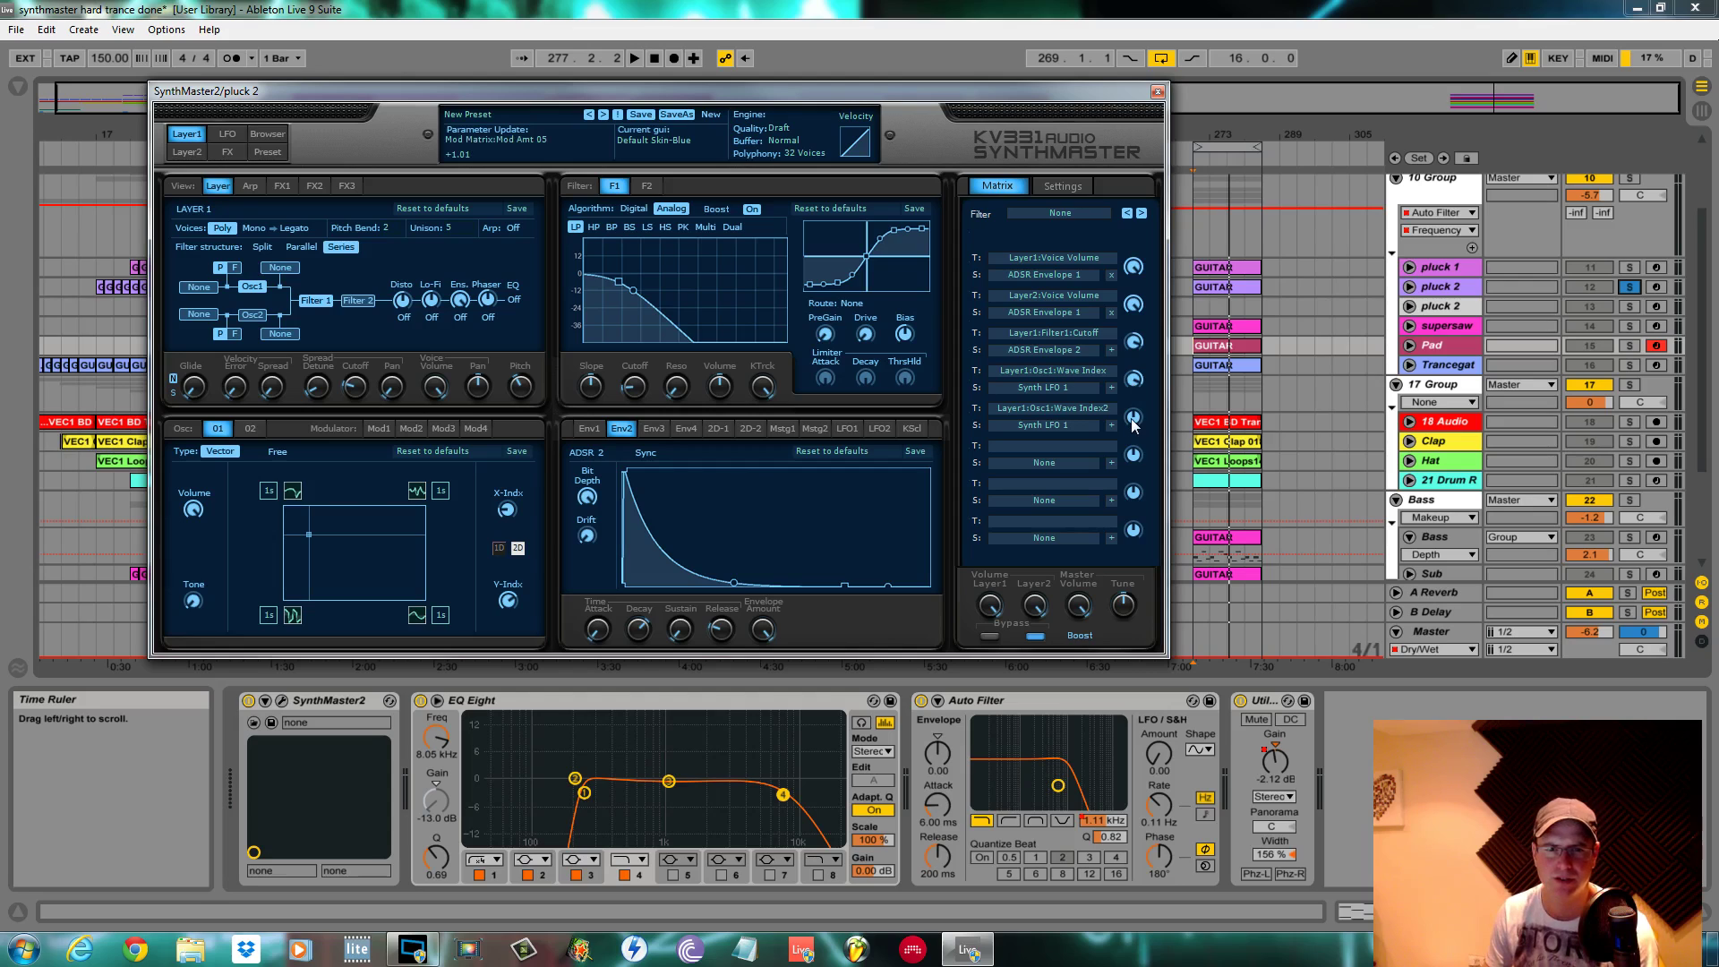
pyautogui.moveTo(1133, 424)
pyautogui.mouseDown()
pyautogui.moveTo(1133, 479)
pyautogui.moveTo(1133, 454)
pyautogui.mouseUp()
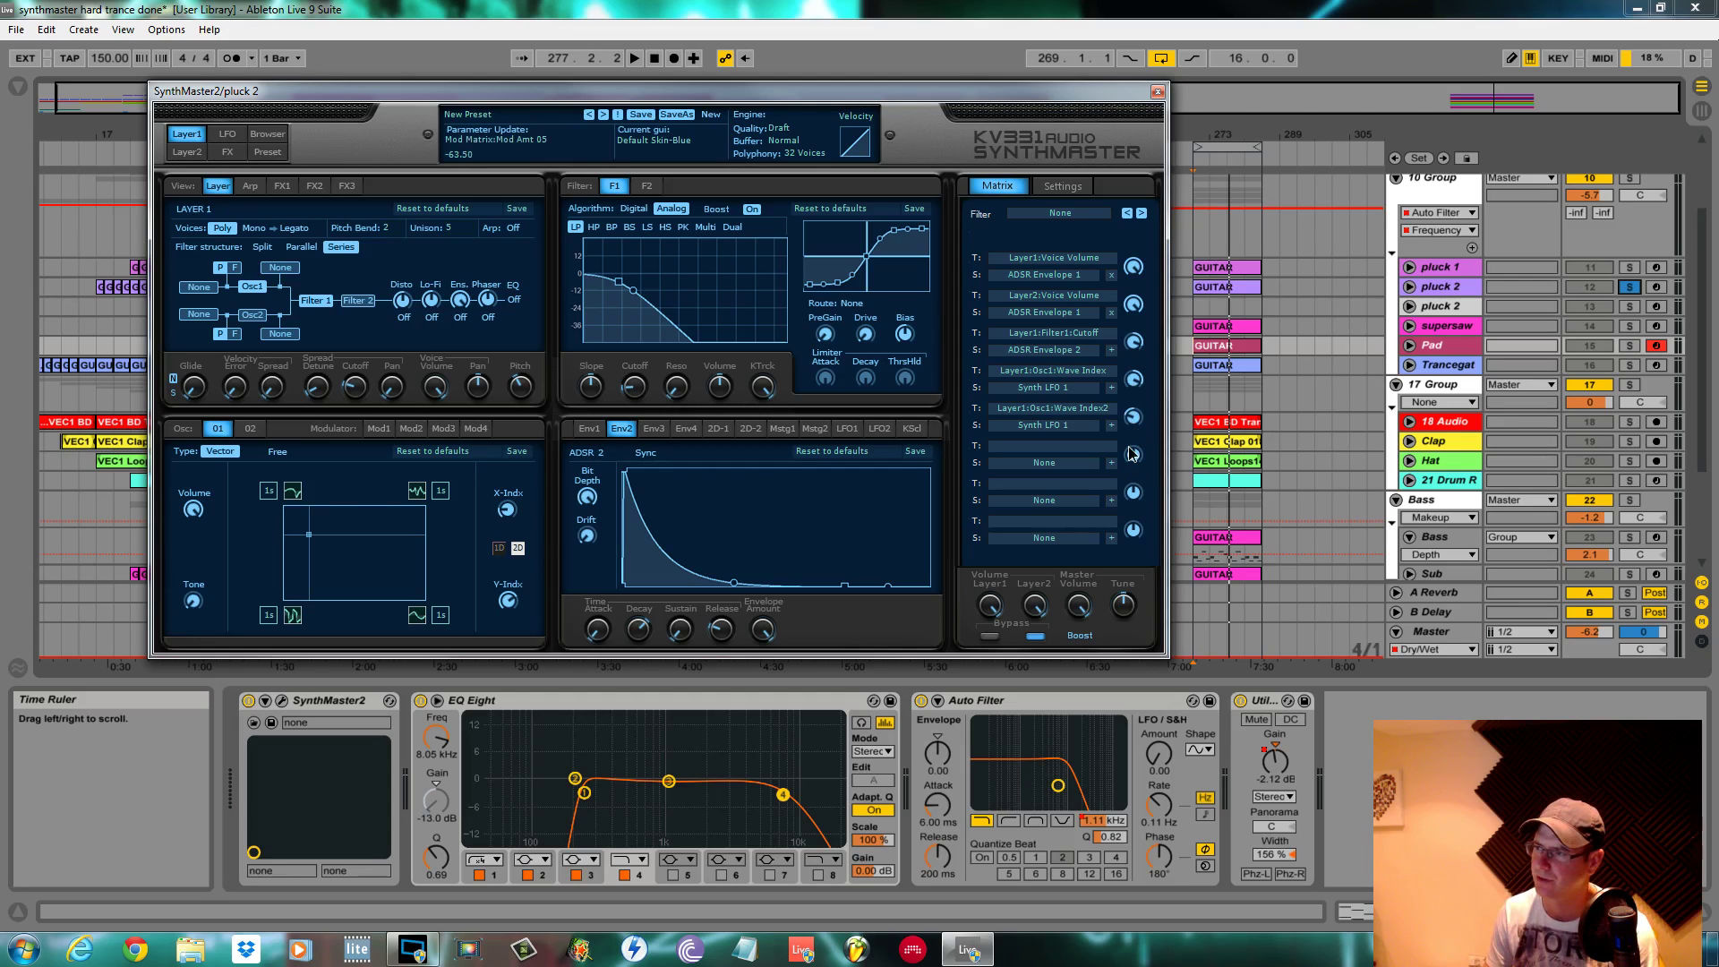
pyautogui.click(1134, 379)
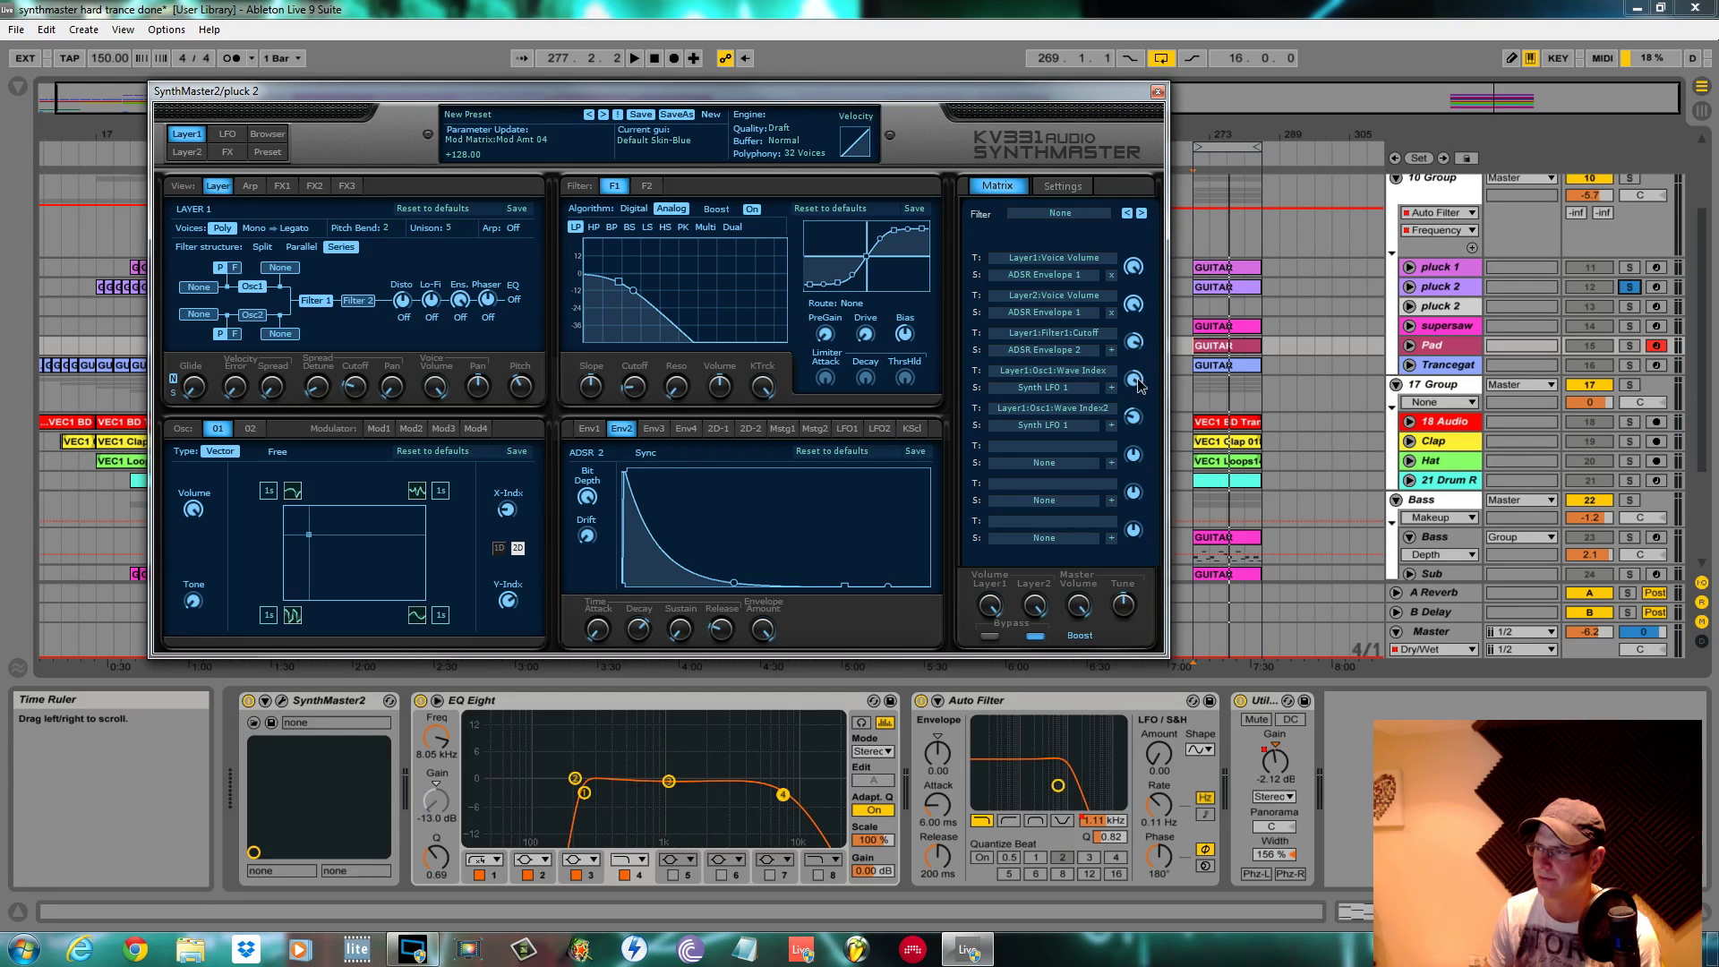
pyautogui.moveTo(1138, 385); pyautogui.dragTo(1139, 407)
pyautogui.press('space')
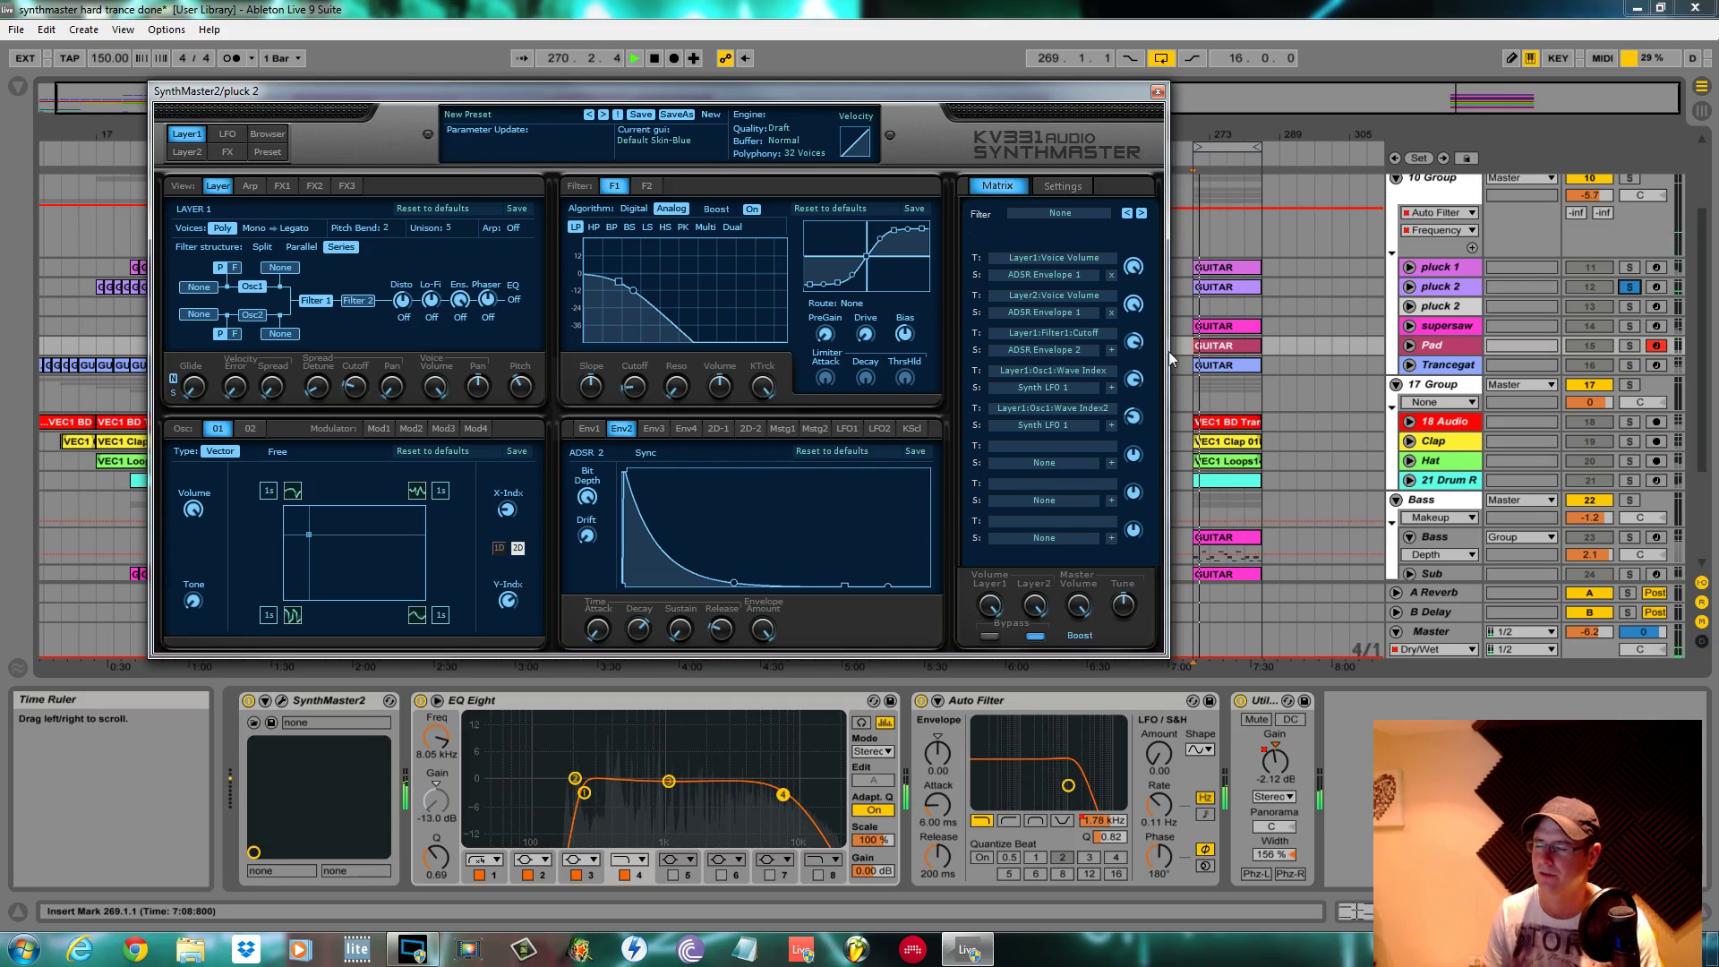
# Sync LFO 1 to the song tempo and audition the result
pyautogui.click(230, 134)
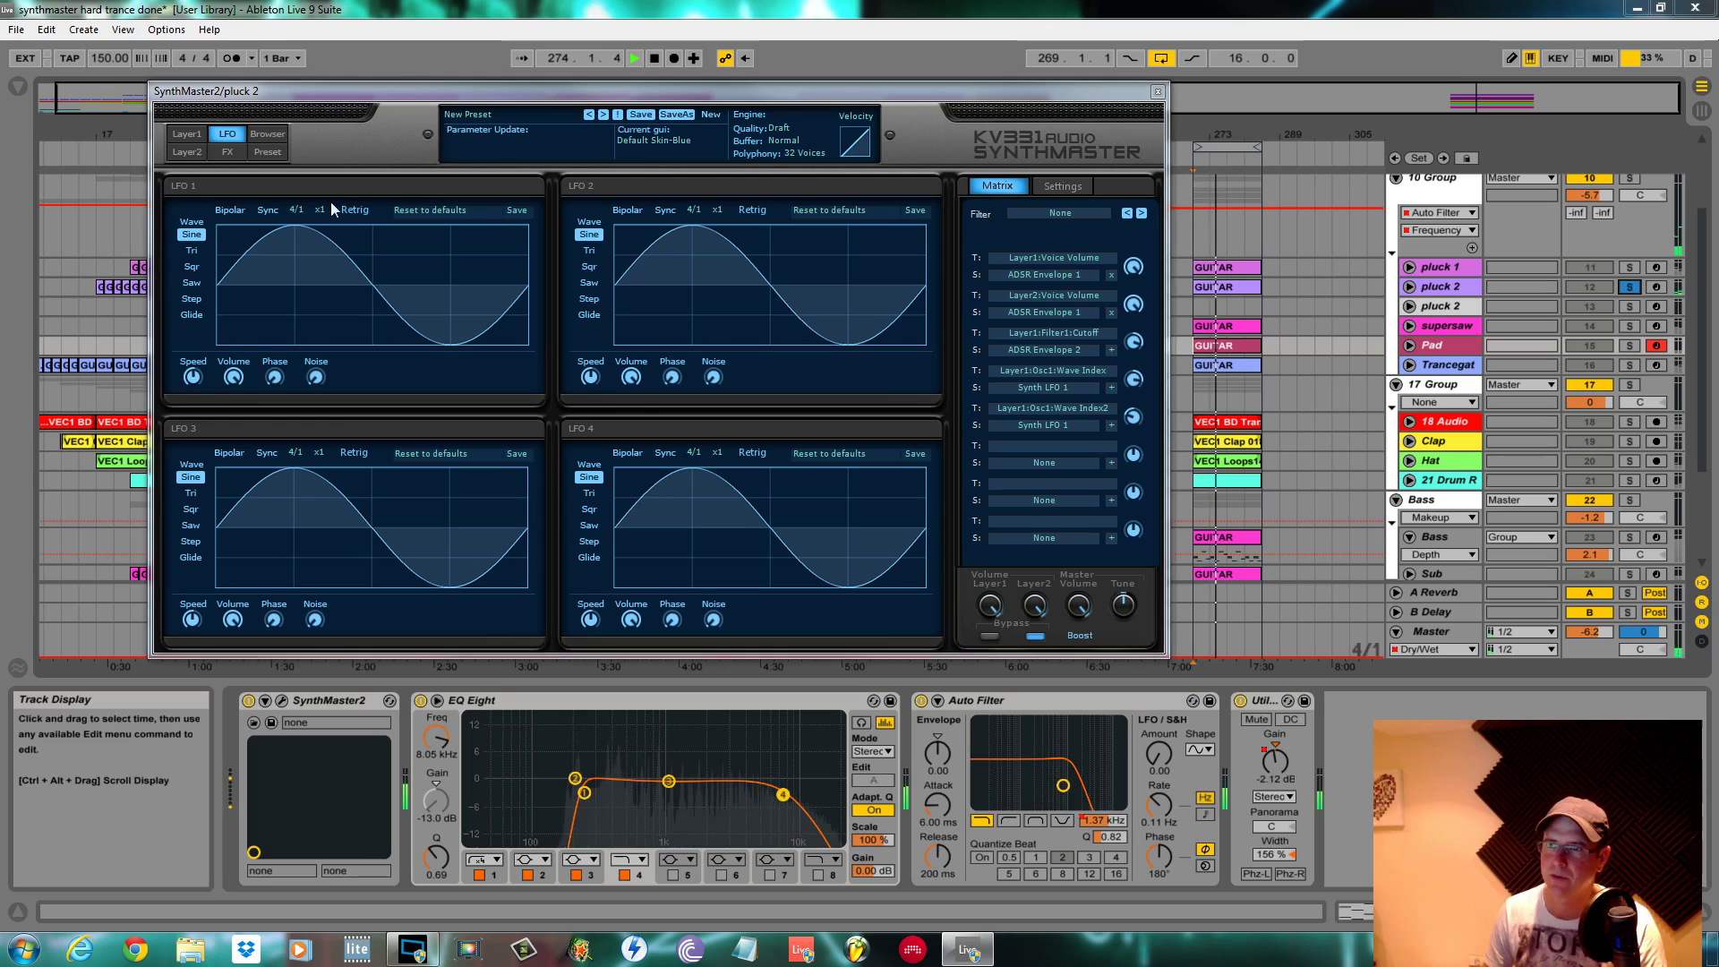
pyautogui.click(268, 211)
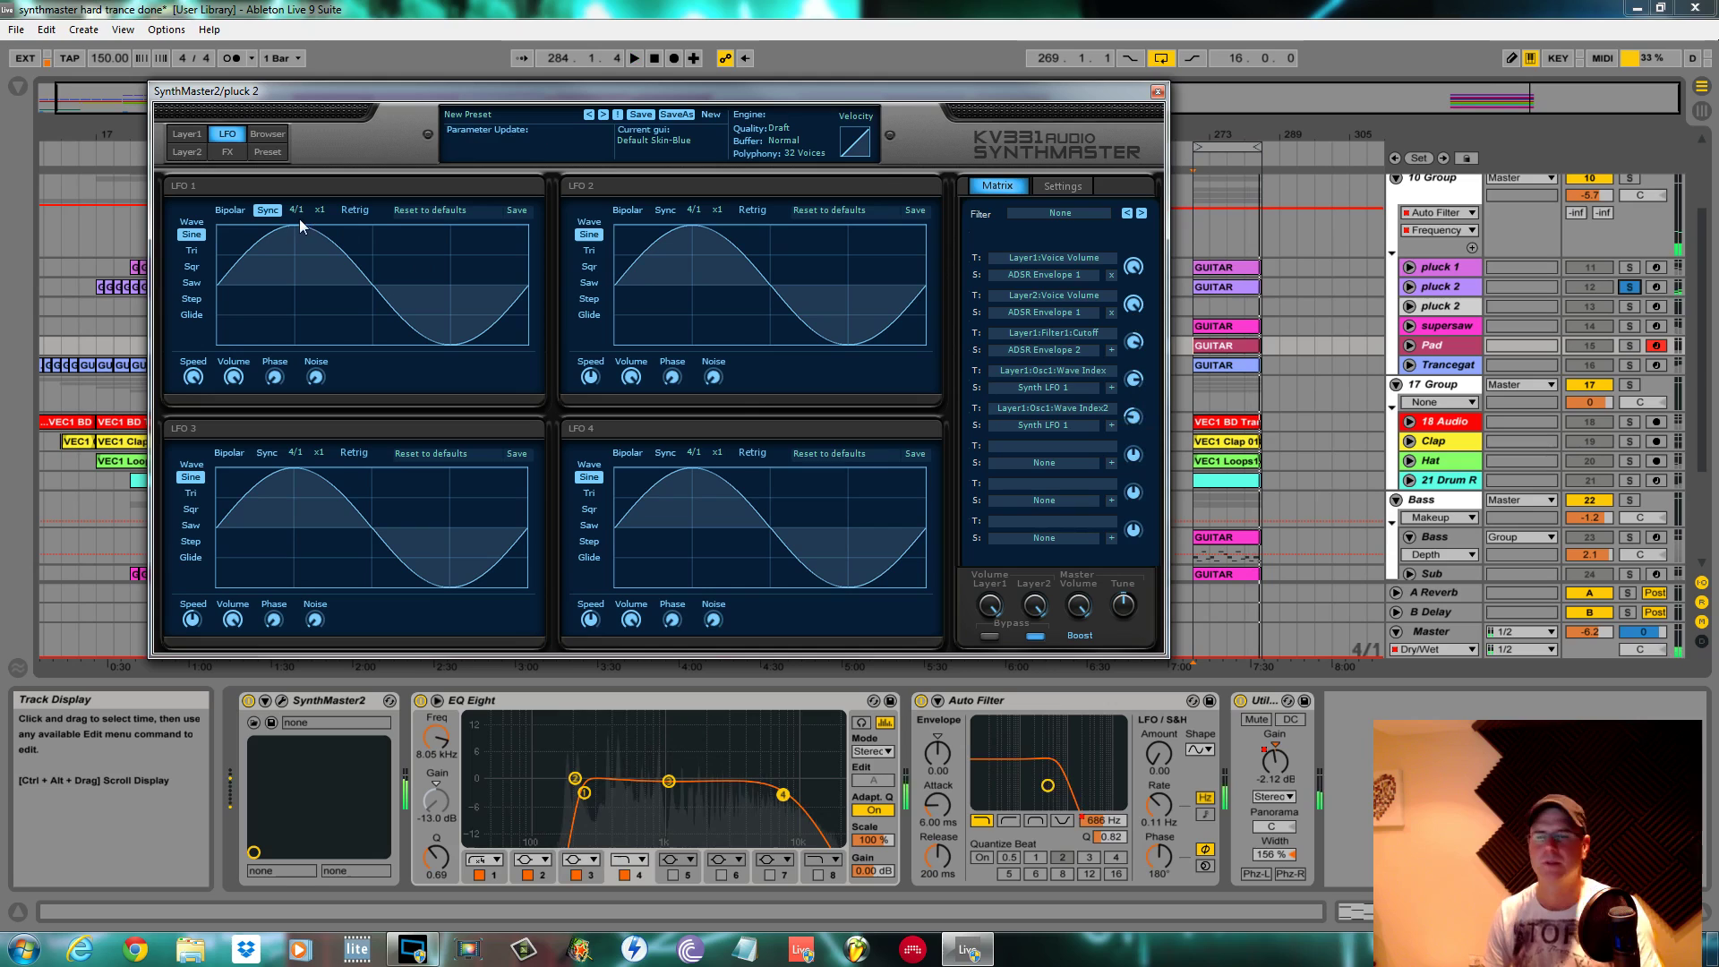
pyautogui.press('space')
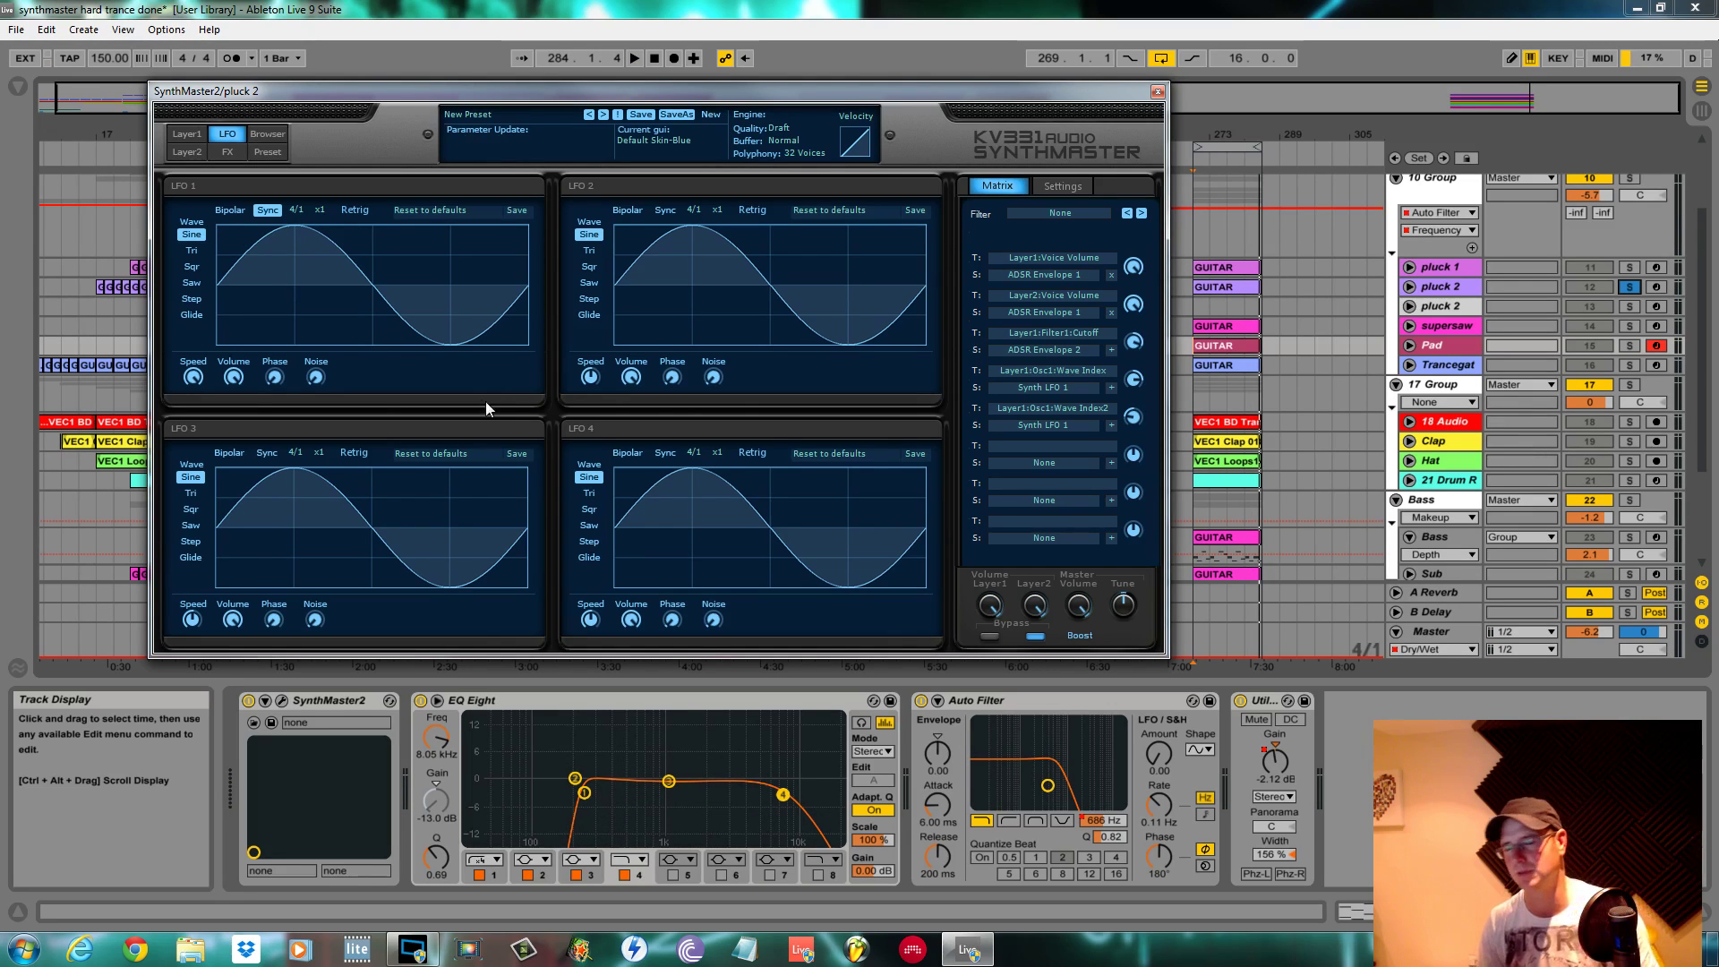
pyautogui.press('space')
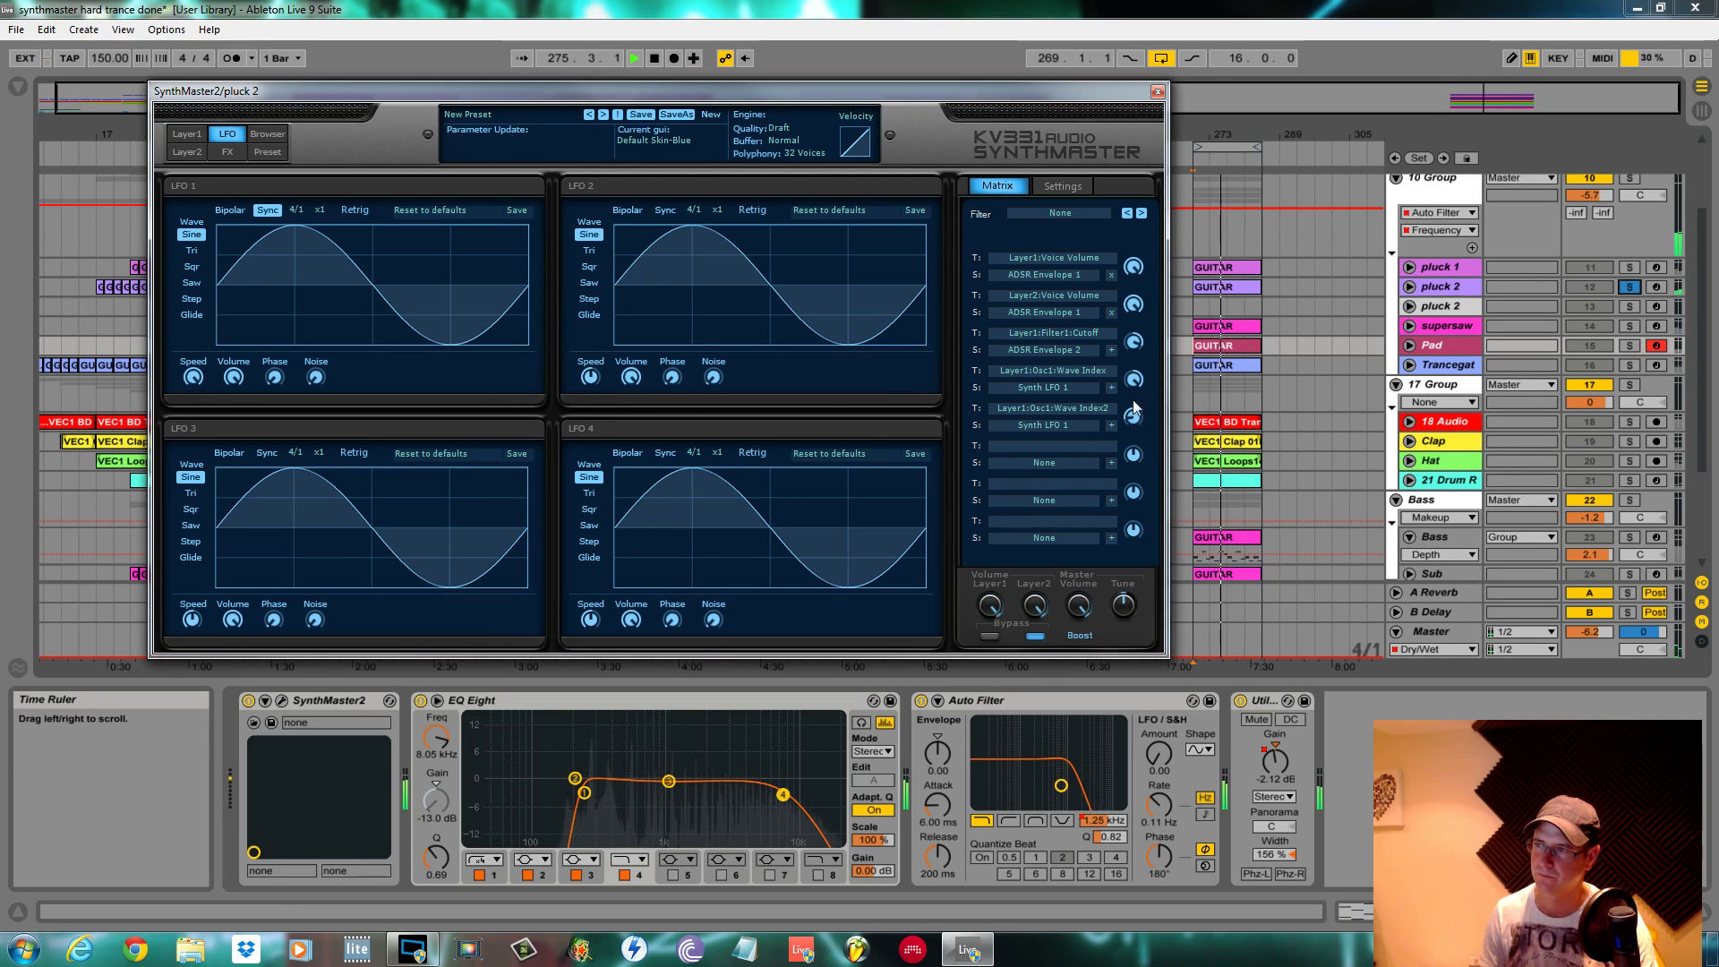
# Deepen the negative Wave Index2 modulation to about −89.7 and go back to Layer 1
pyautogui.moveTo(1133, 408)
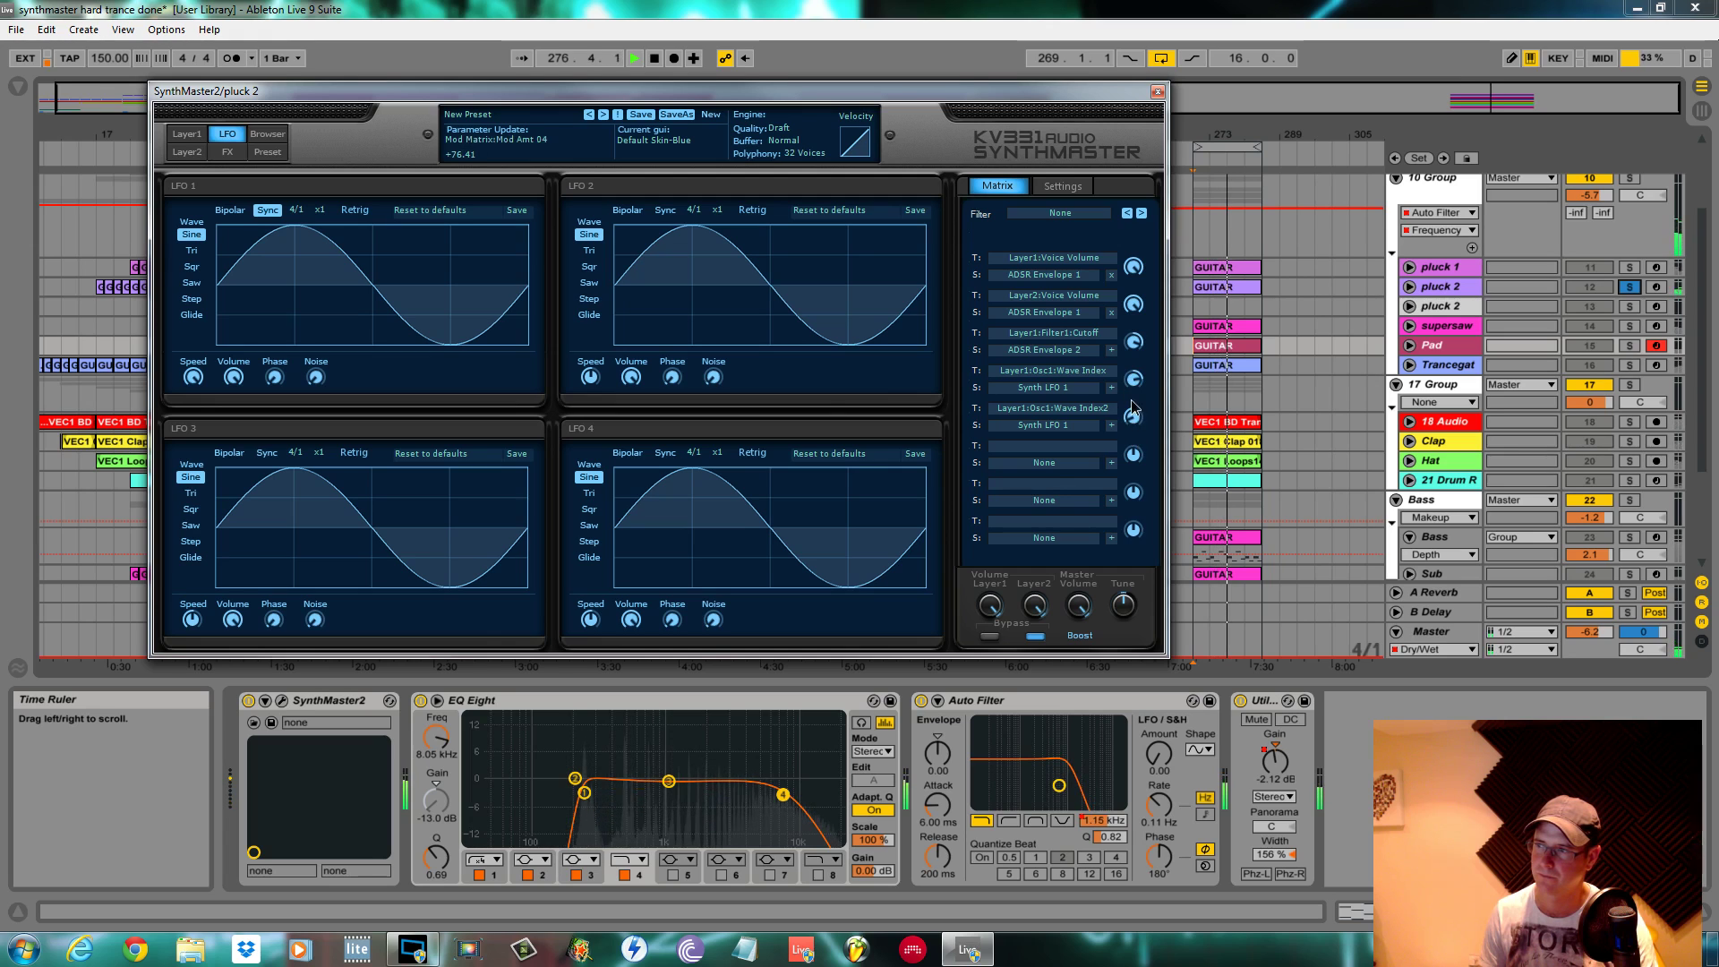
pyautogui.moveTo(1133, 409)
pyautogui.mouseDown()
pyautogui.moveTo(1139, 428)
pyautogui.moveTo(1130, 395)
pyautogui.moveTo(1137, 425)
pyautogui.mouseUp()
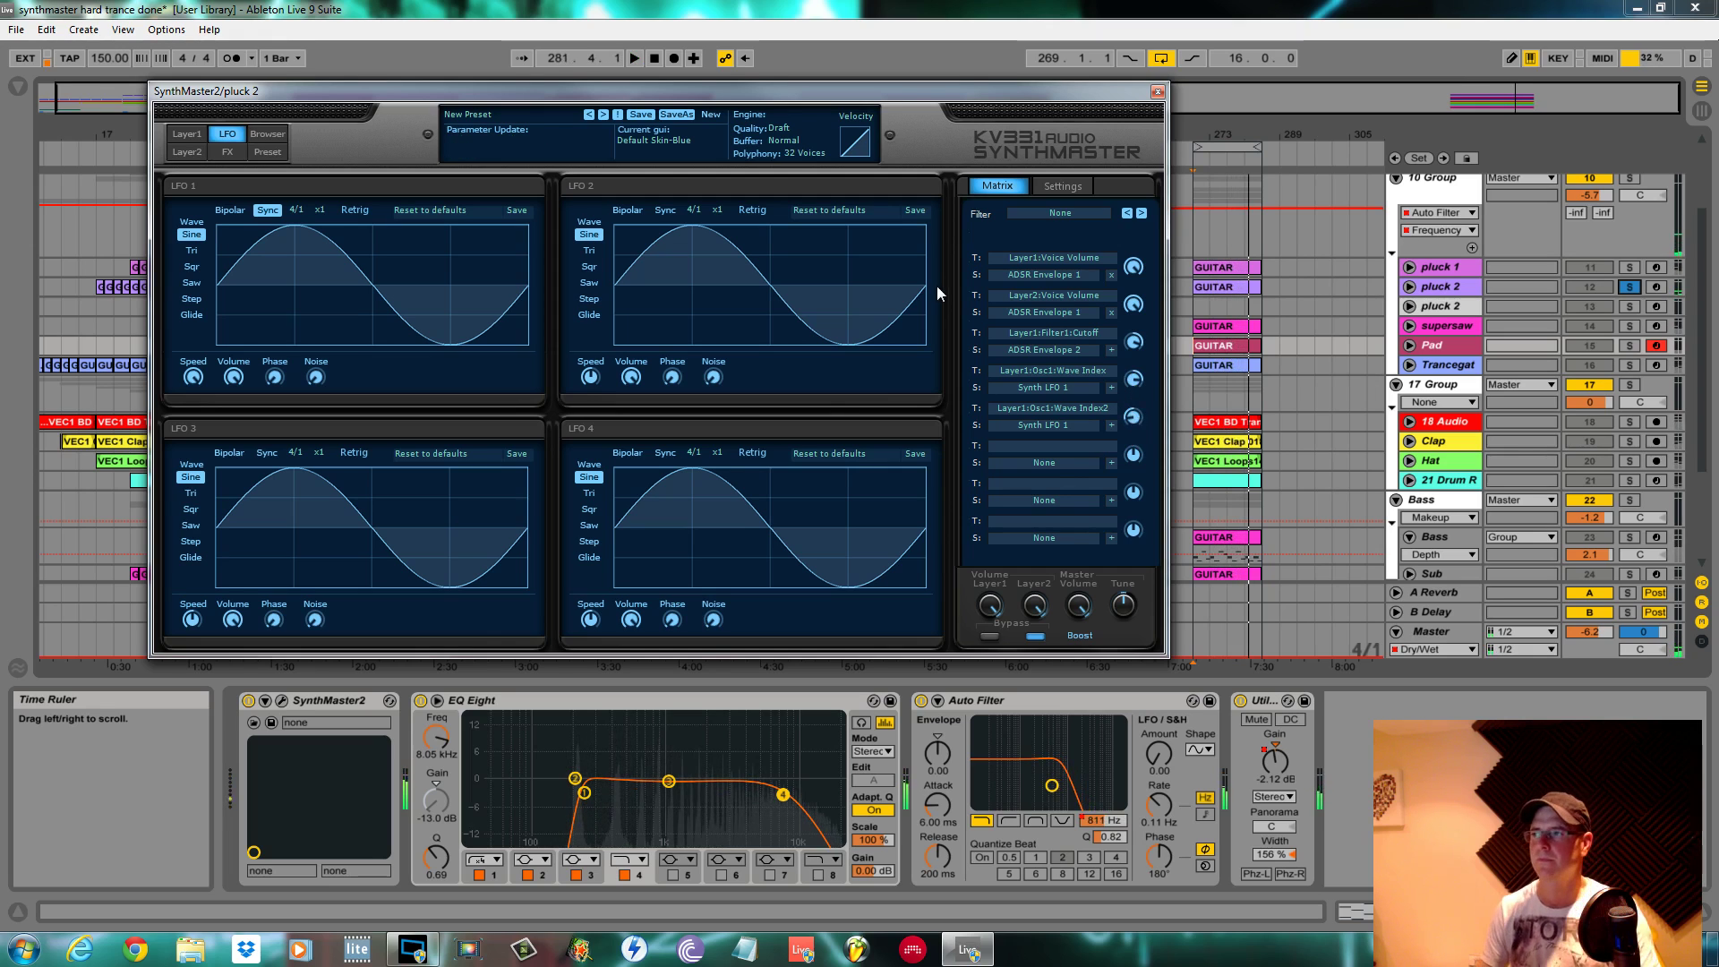
pyautogui.press('space')
pyautogui.click(187, 133)
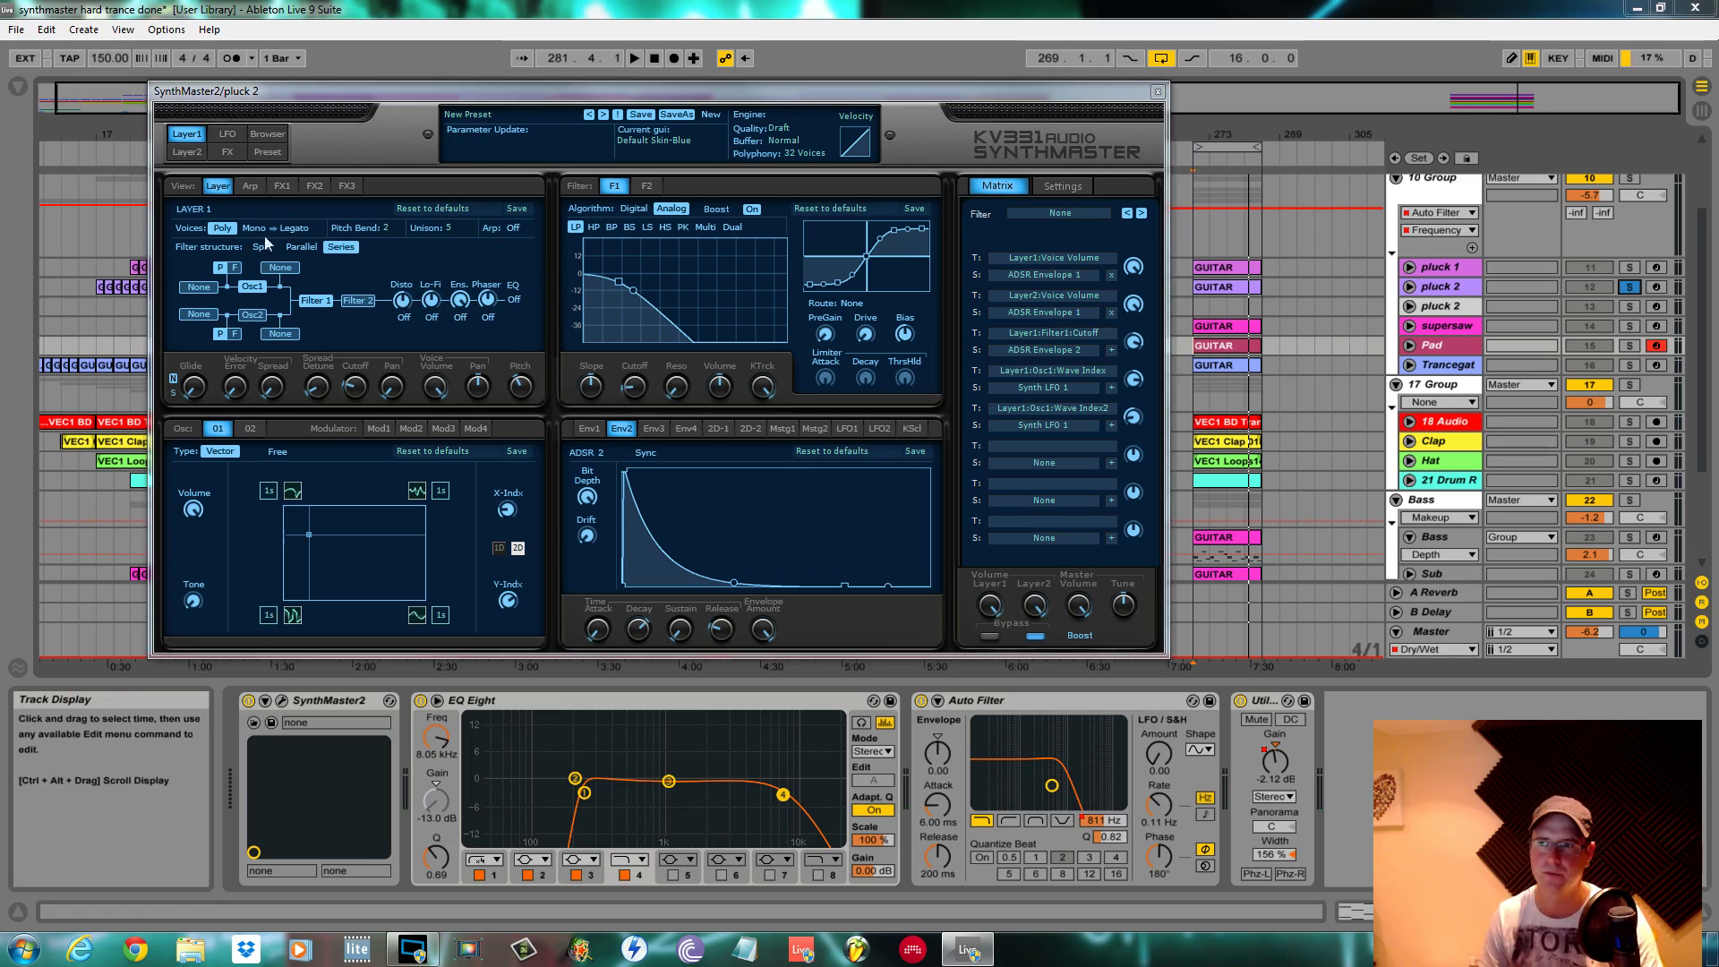
# Switch on the FX1 distortion with increased drive and play to hear it
pyautogui.click(281, 186)
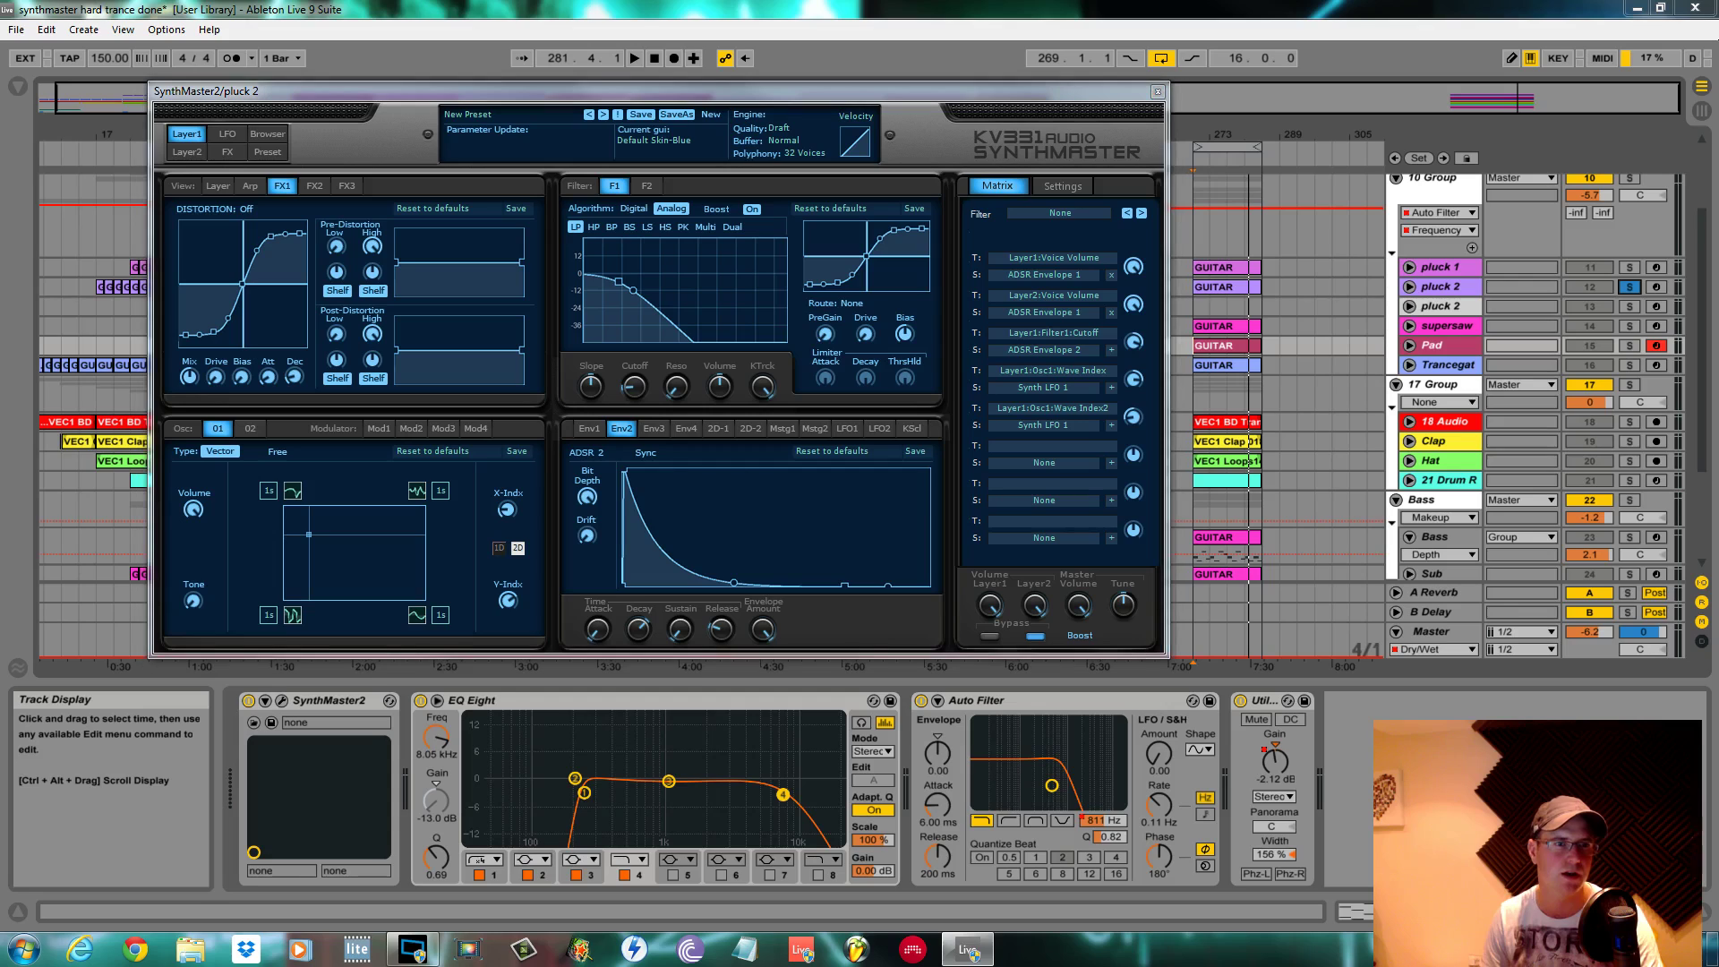
pyautogui.click(215, 377)
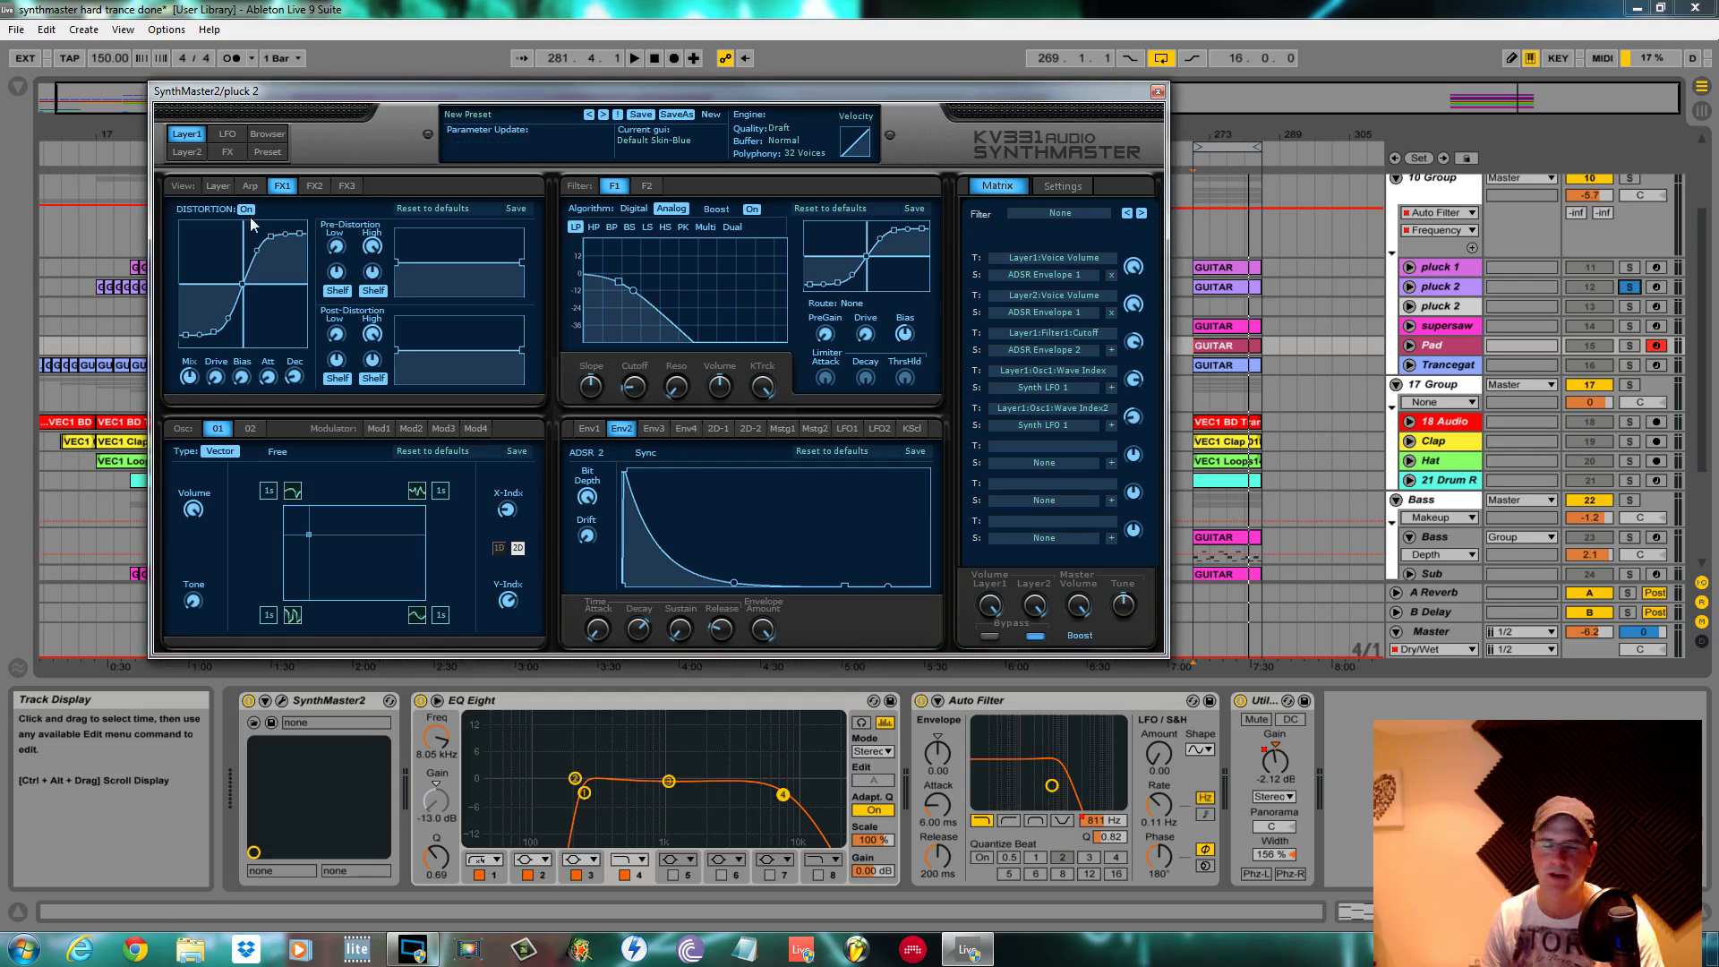
pyautogui.moveTo(221, 387); pyautogui.dragTo(222, 346)
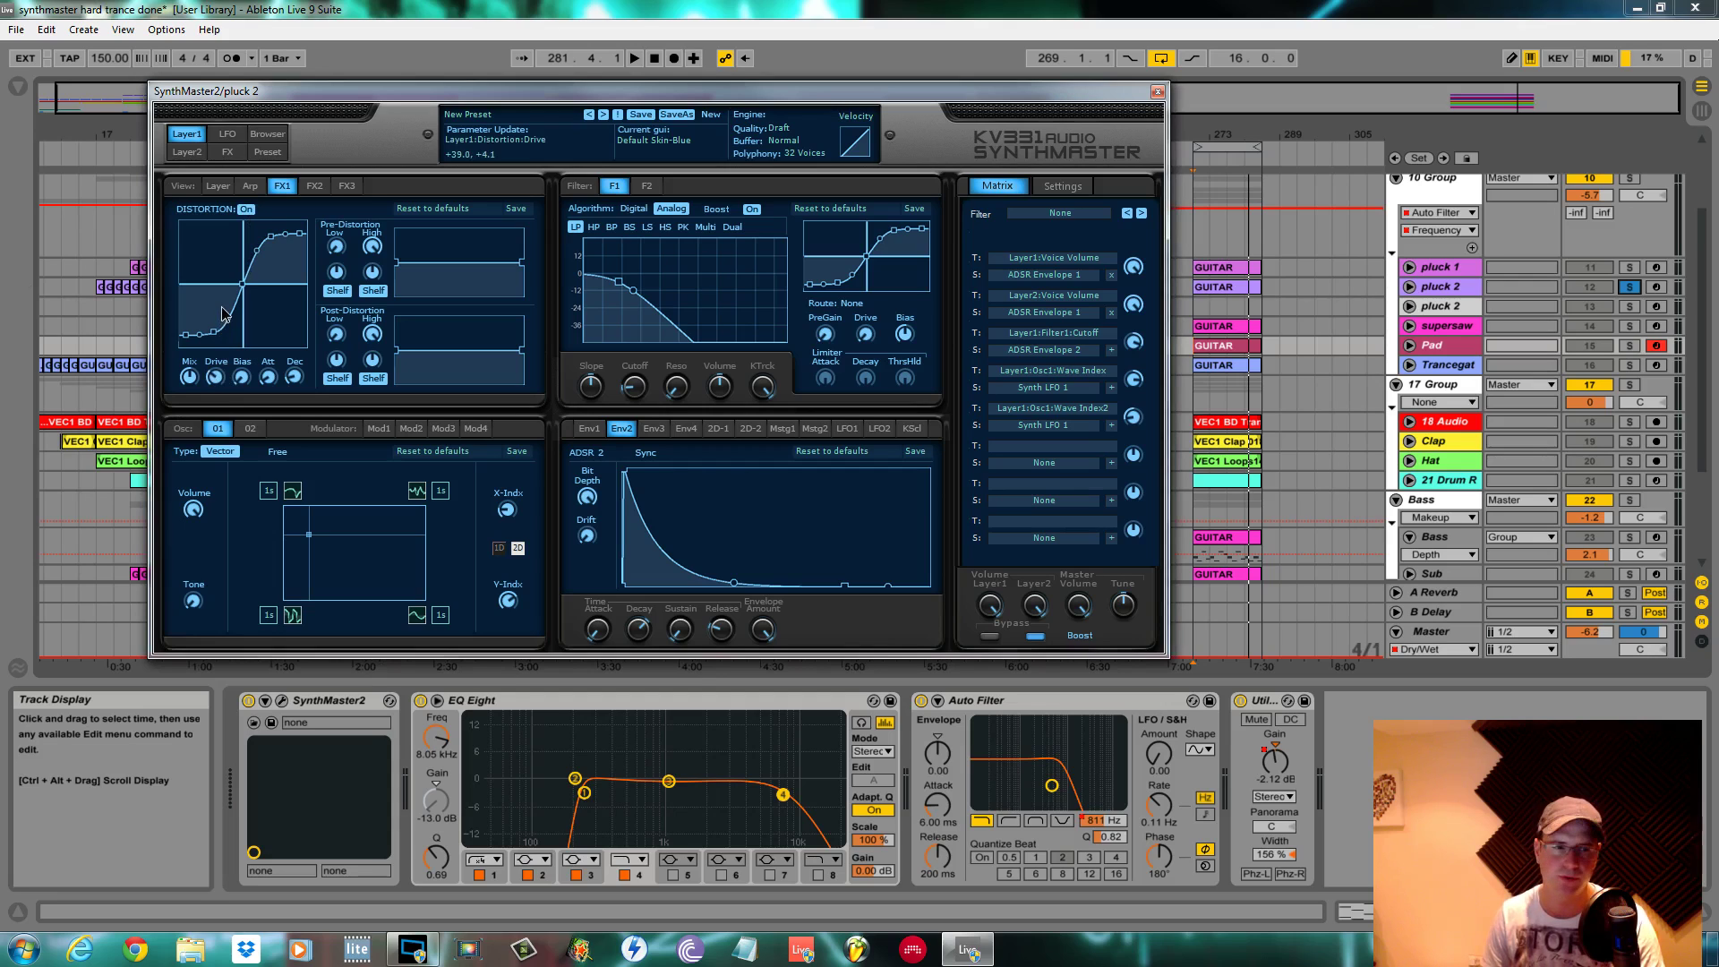
pyautogui.press('space')
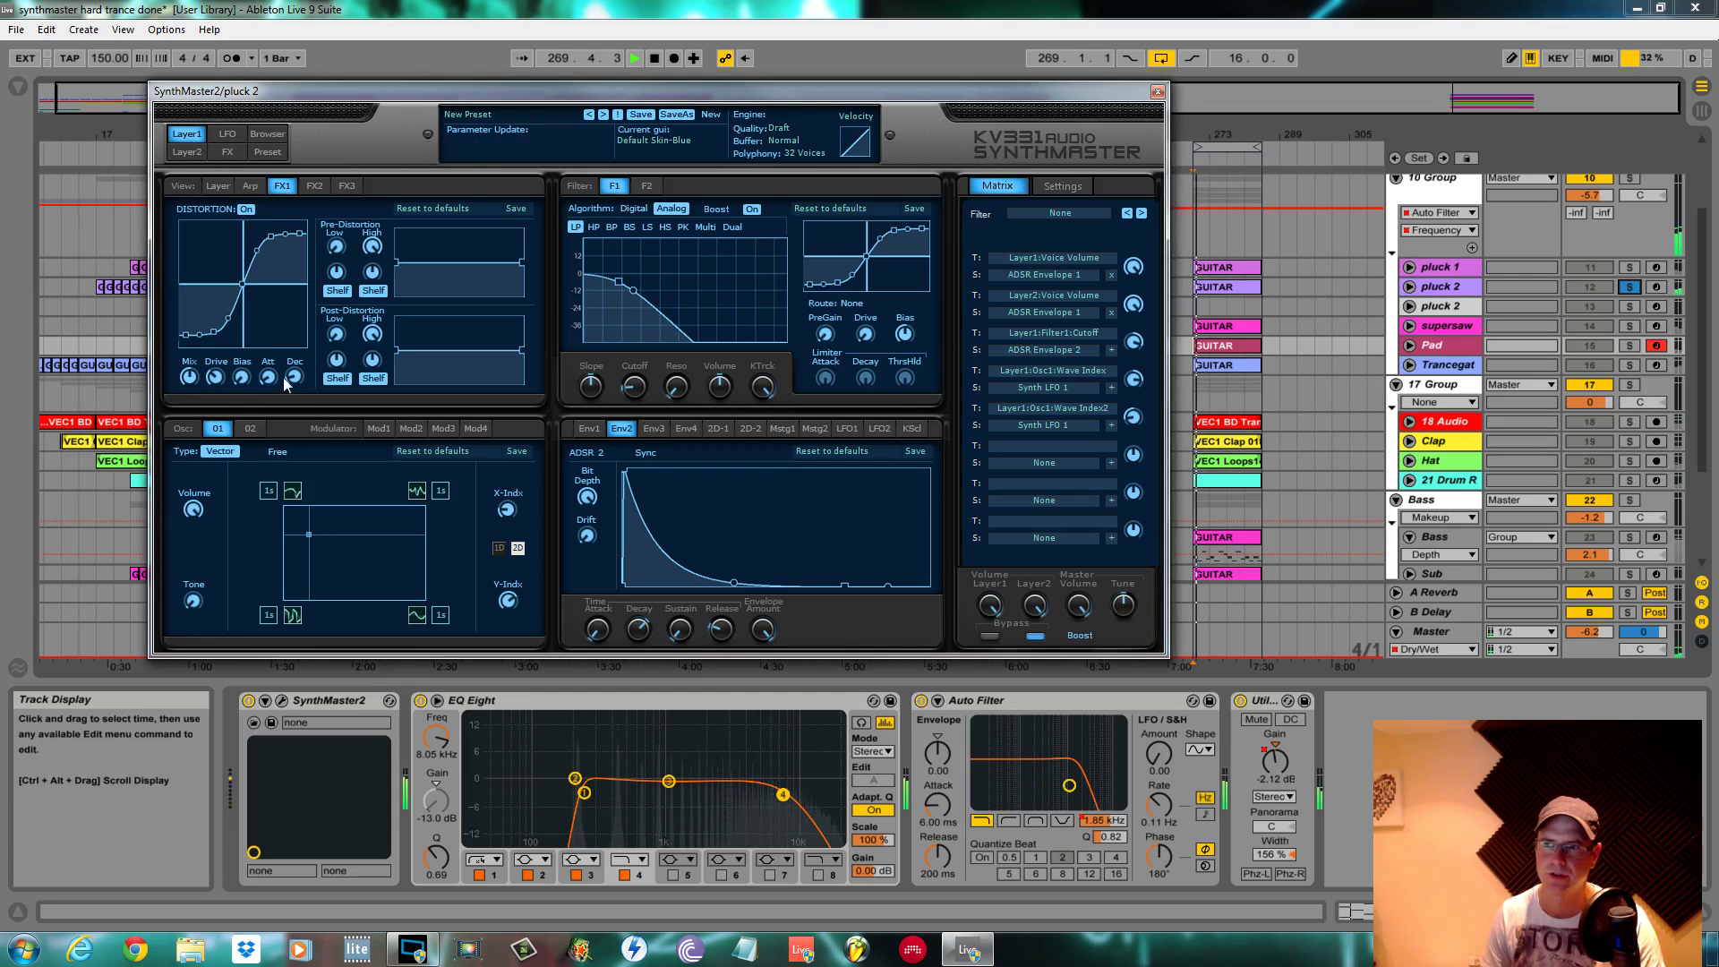
# Adjust the distortion decay, reshape the curve's first segment to +29.3, +0.231 and push the drive higher
pyautogui.click(297, 379)
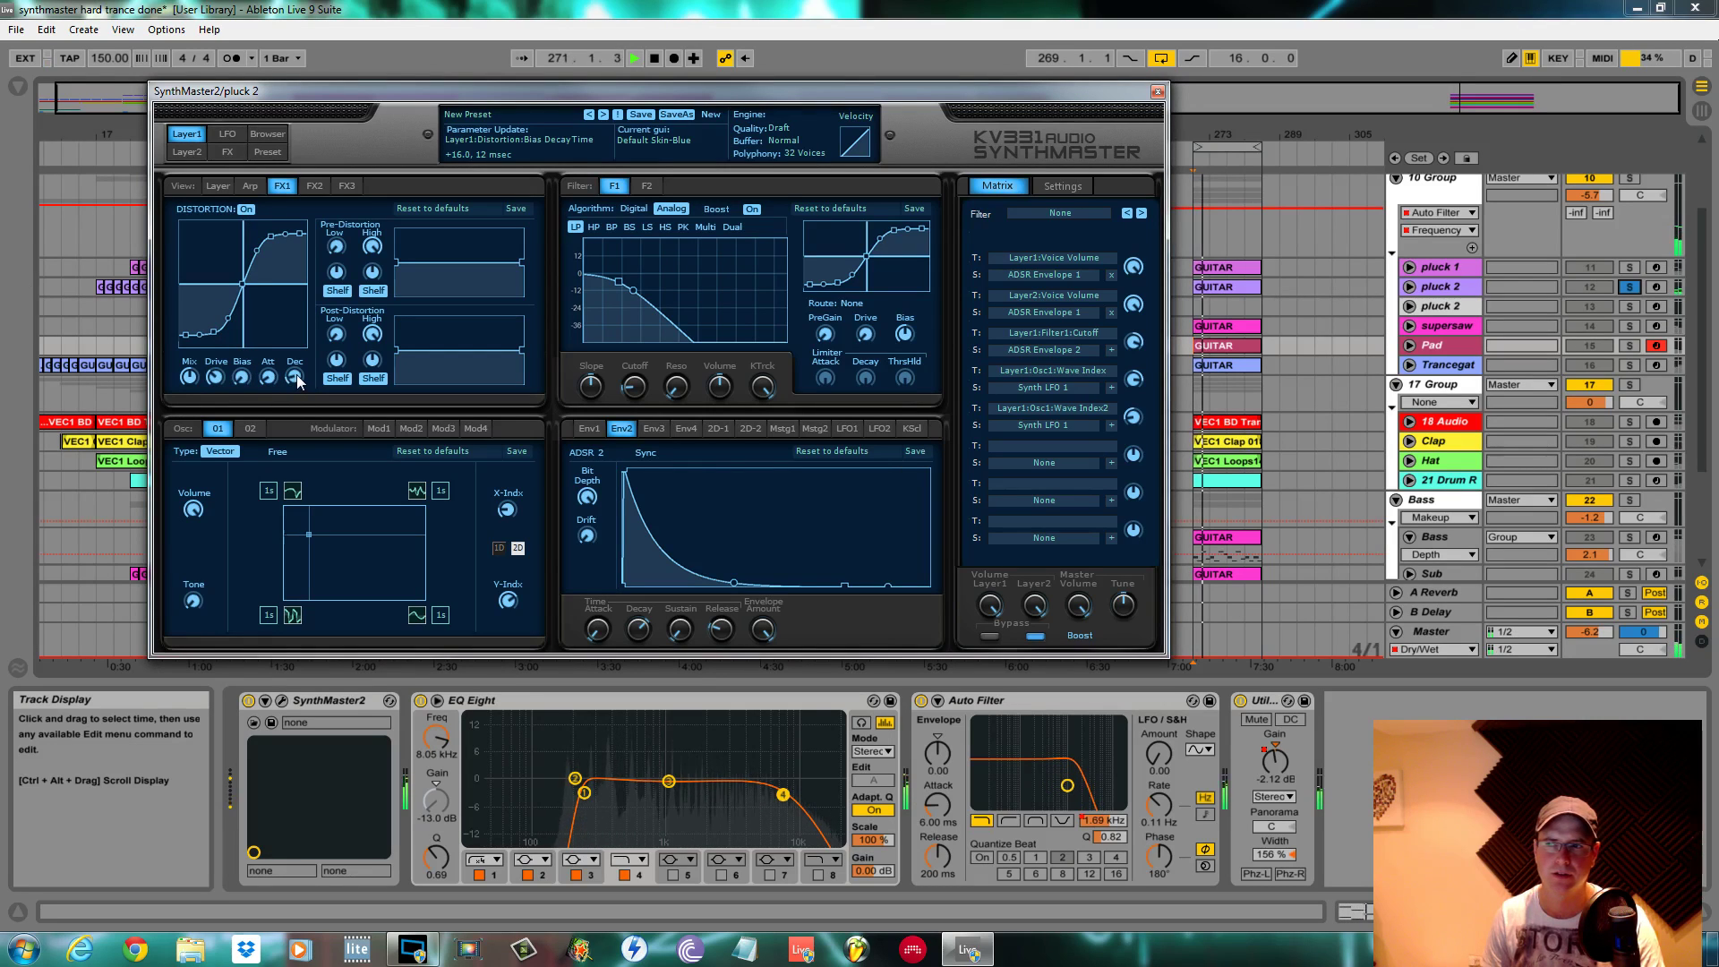
pyautogui.click(230, 333)
pyautogui.press('space')
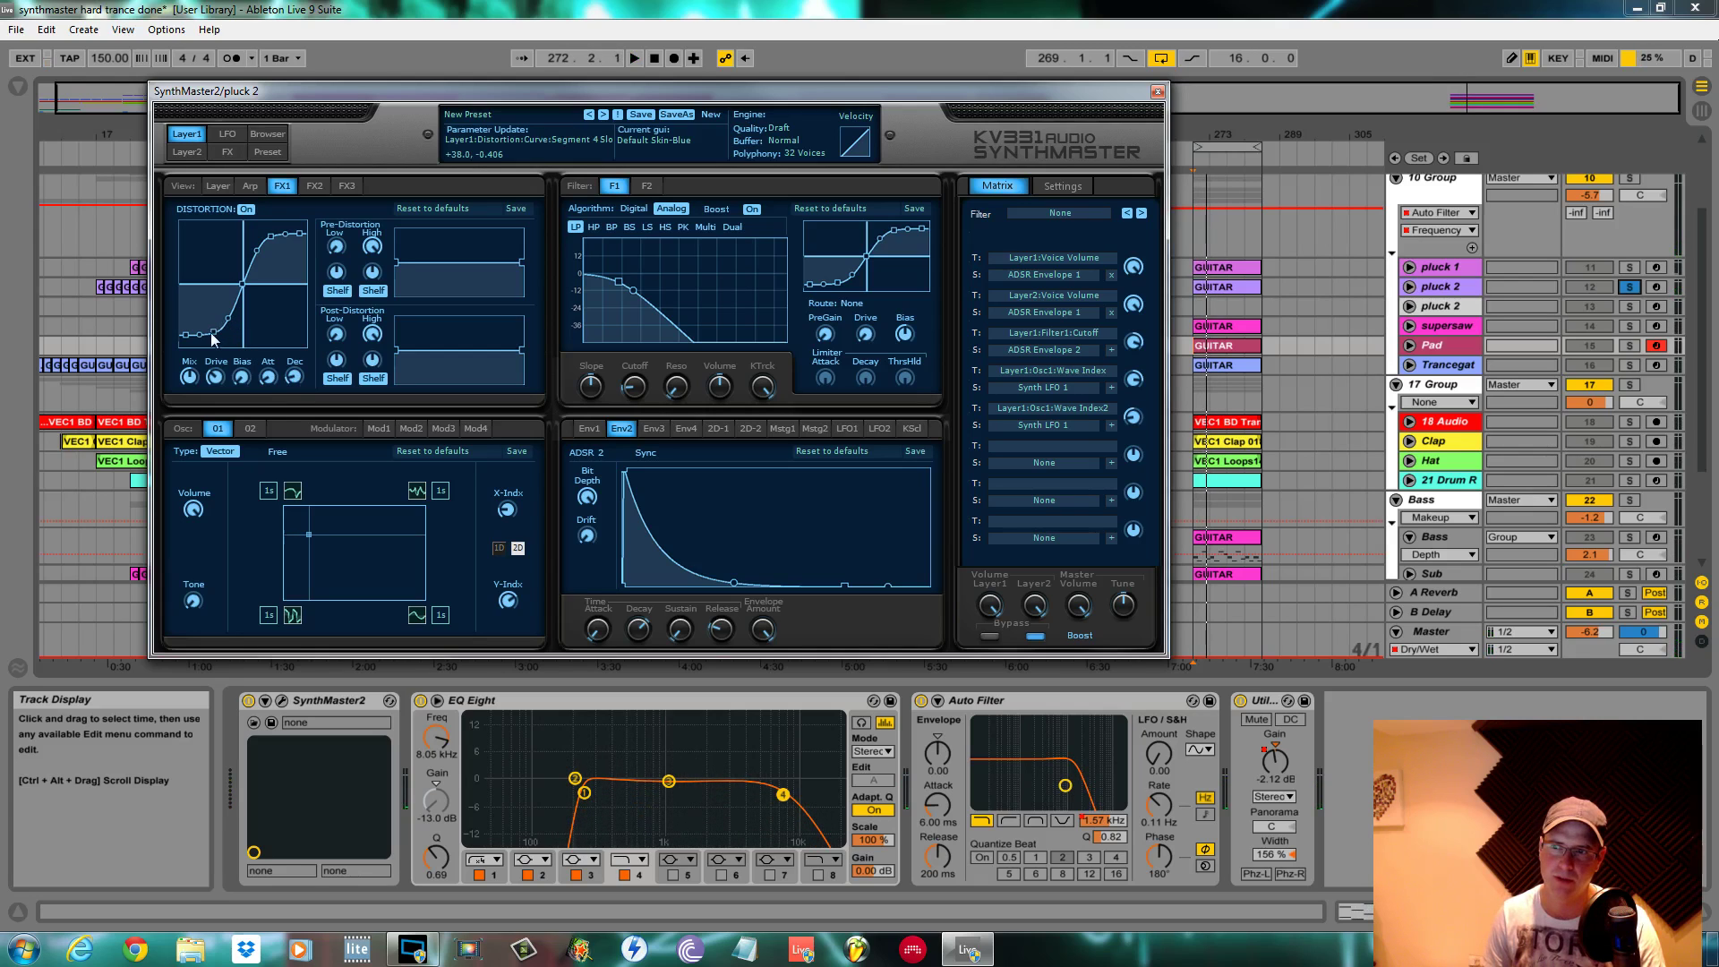
pyautogui.moveTo(213, 338); pyautogui.dragTo(211, 299)
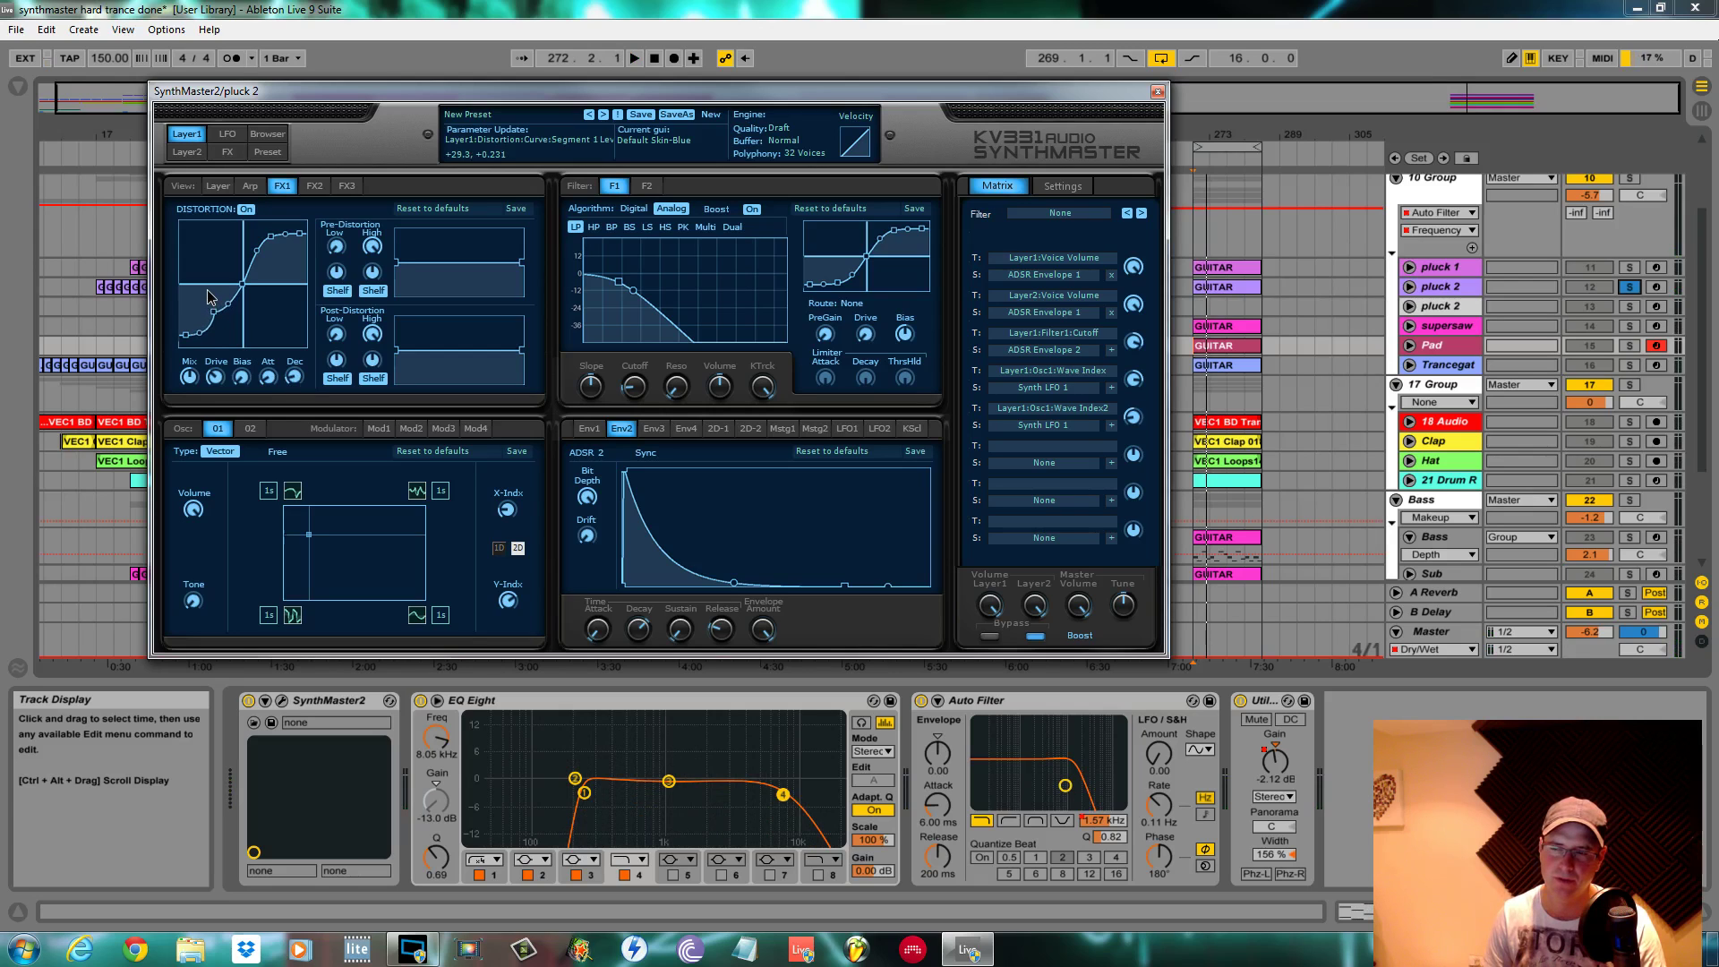
pyautogui.press('space')
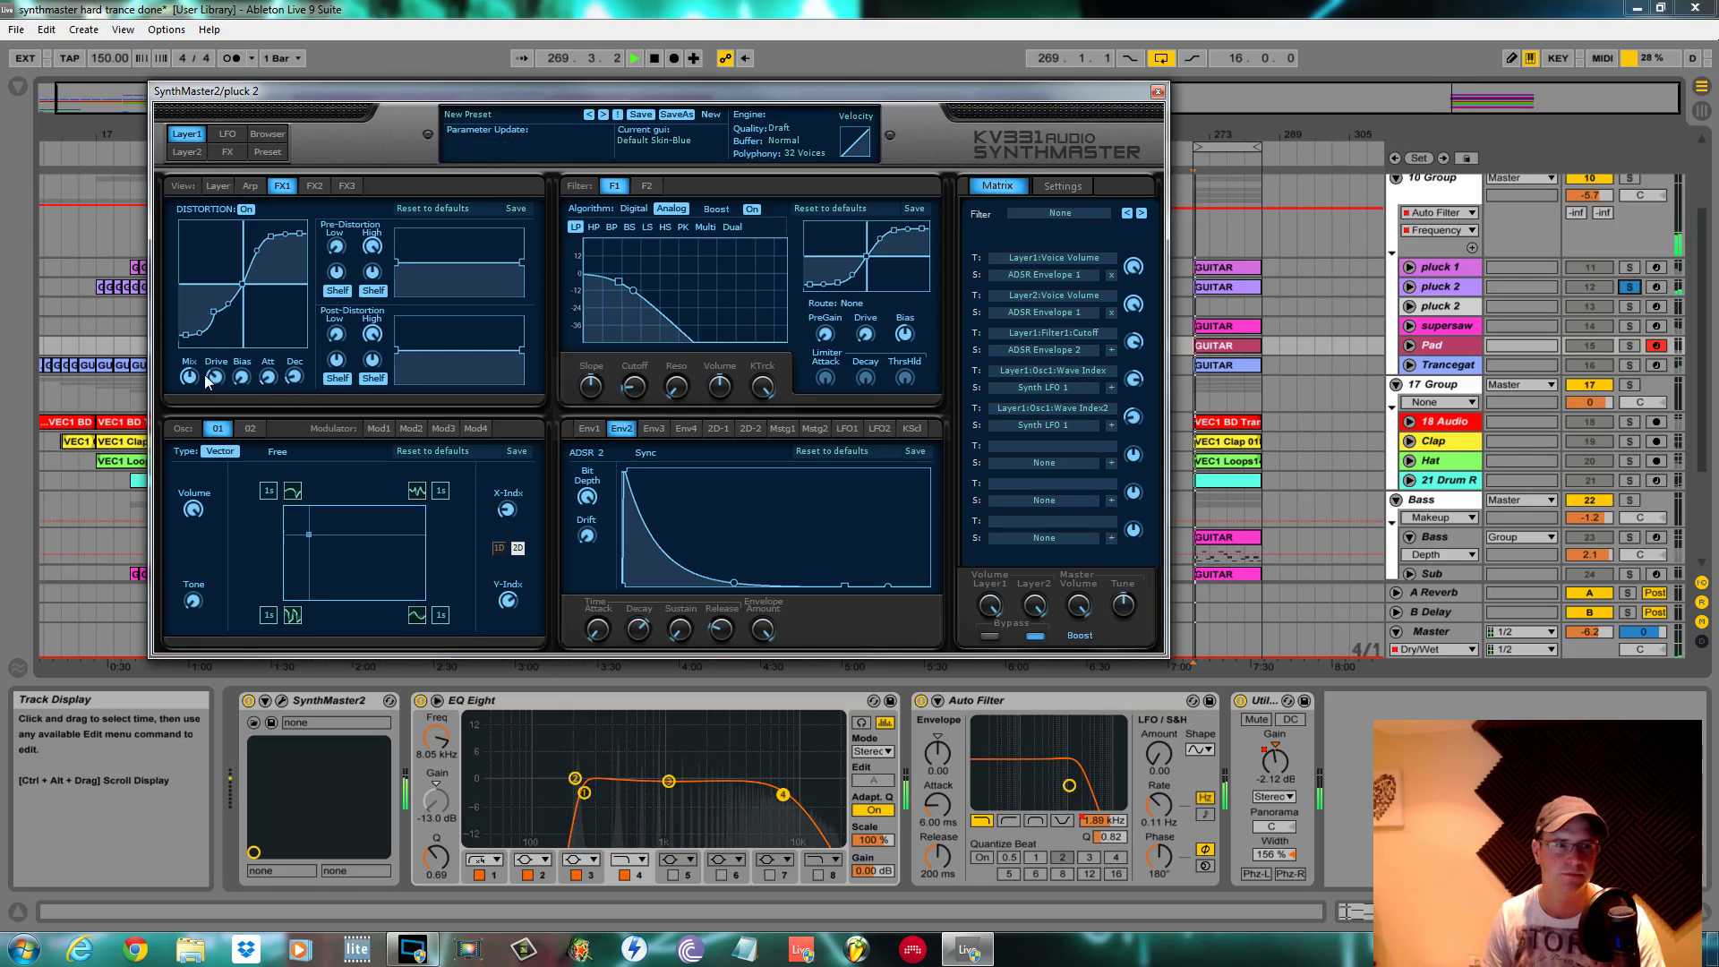
pyautogui.moveTo(215, 376); pyautogui.dragTo(216, 378)
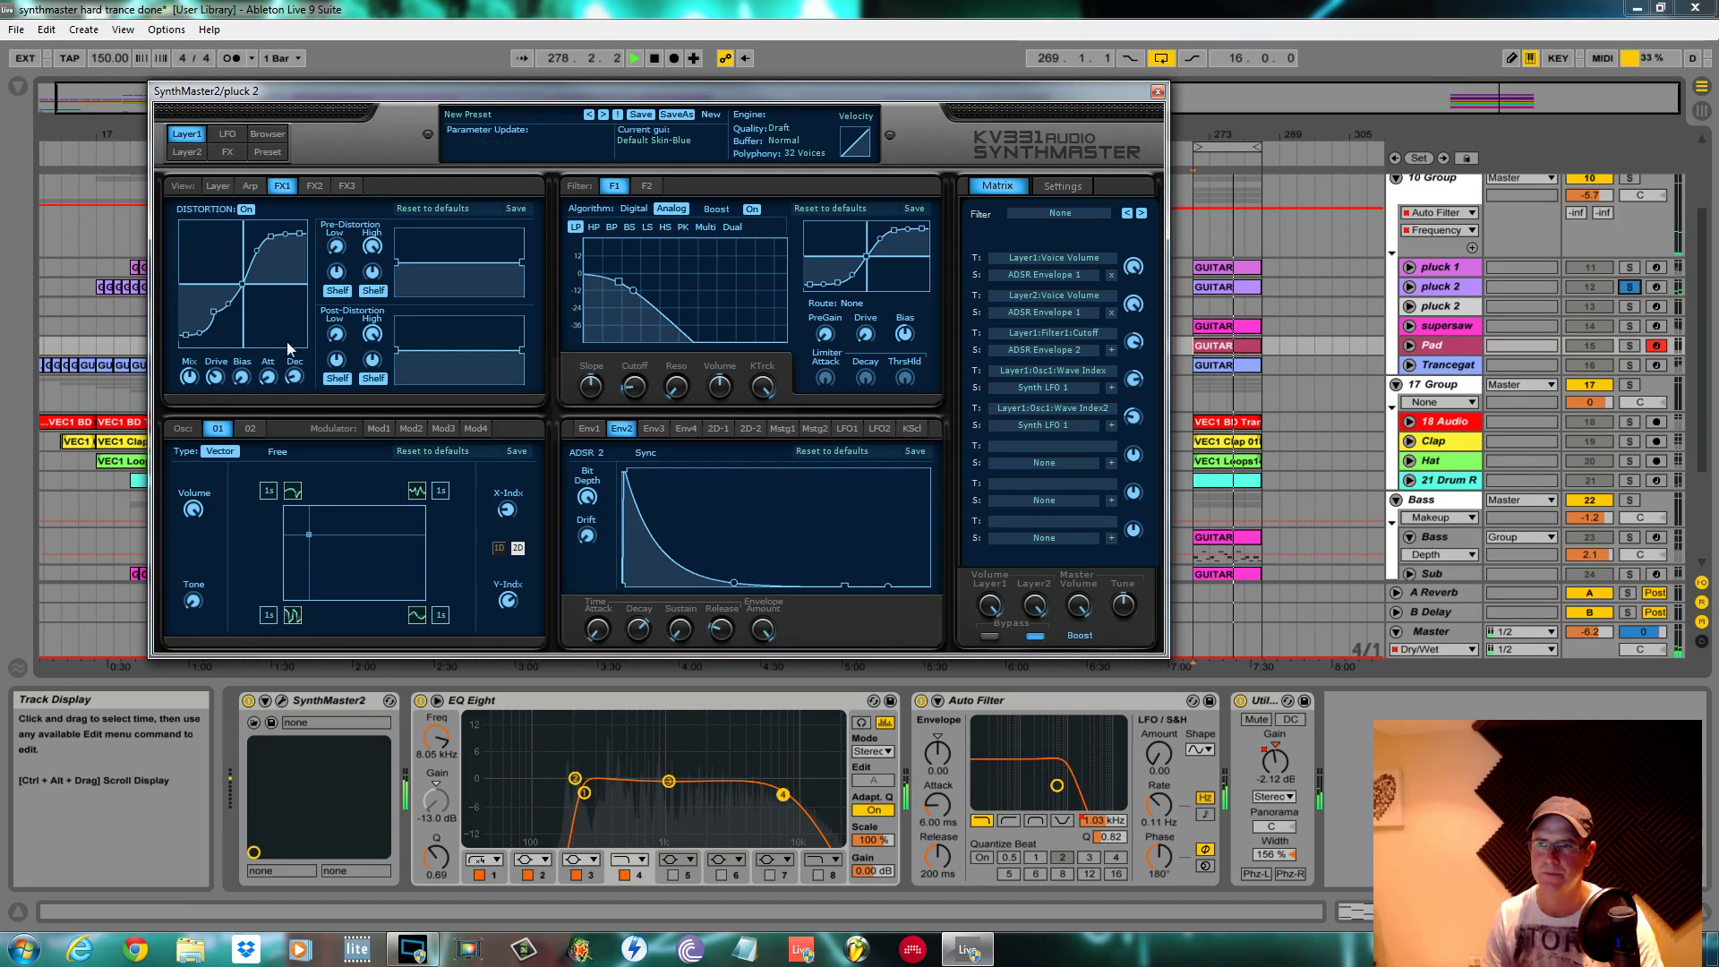
pyautogui.press('space')
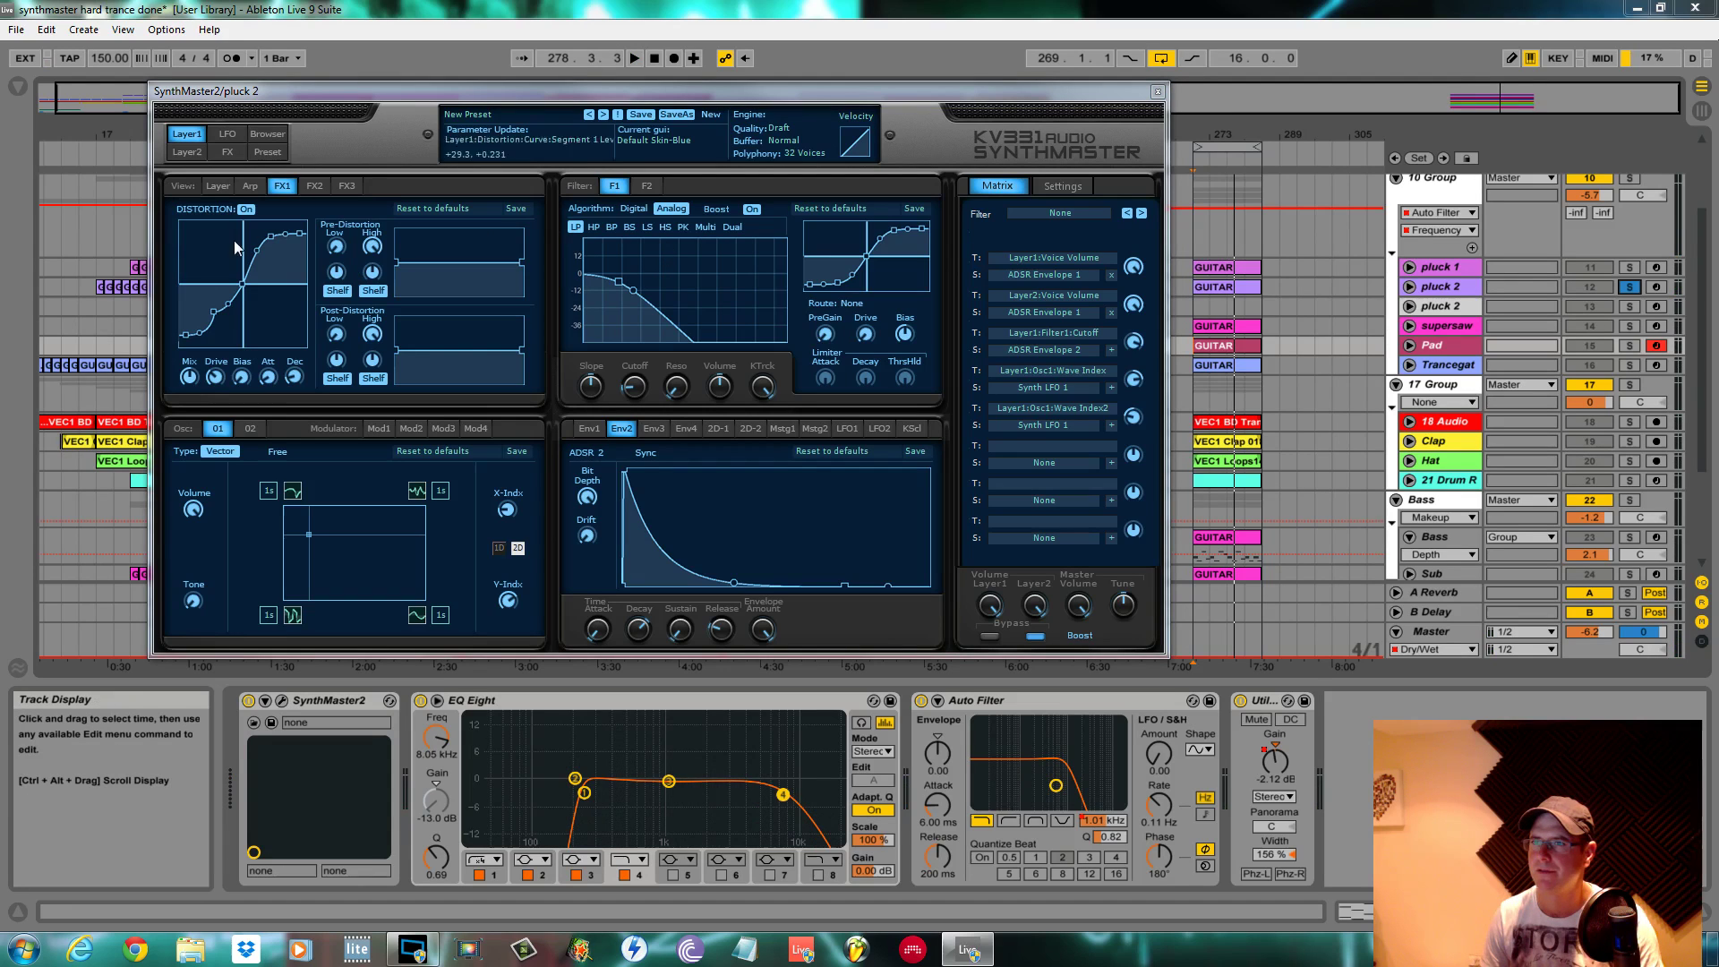
# Switch on the 8-stage phaser in the FX3 slot and audition it in the mix
pyautogui.click(347, 186)
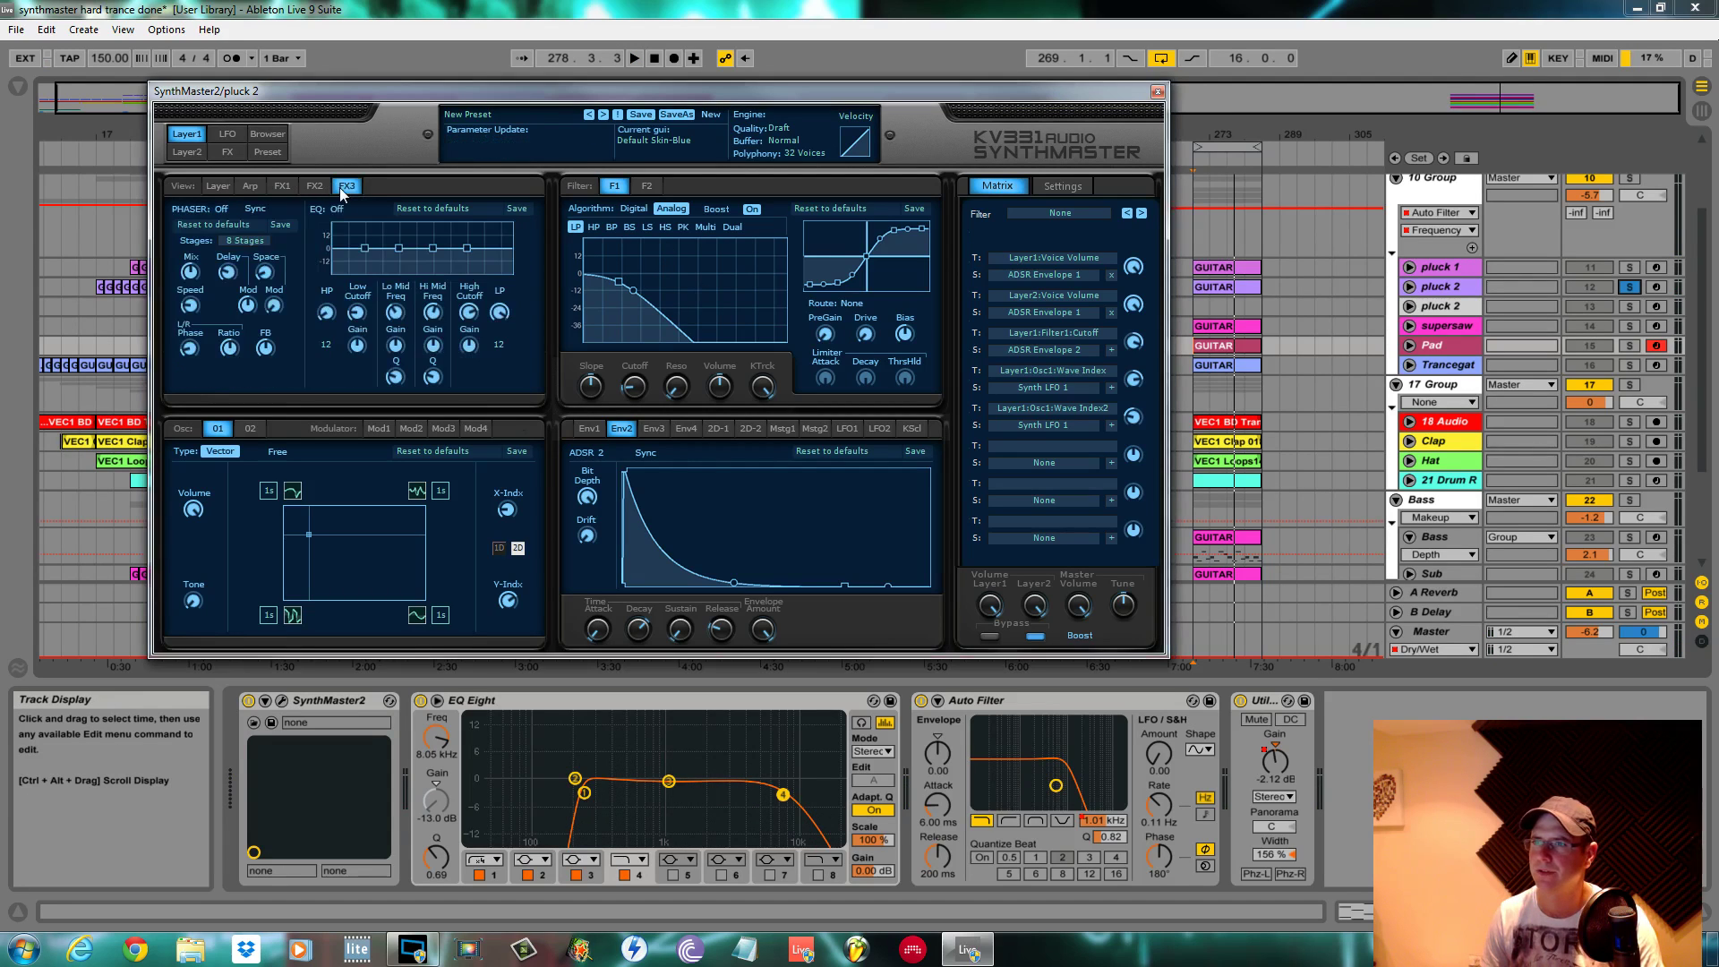
pyautogui.click(221, 209)
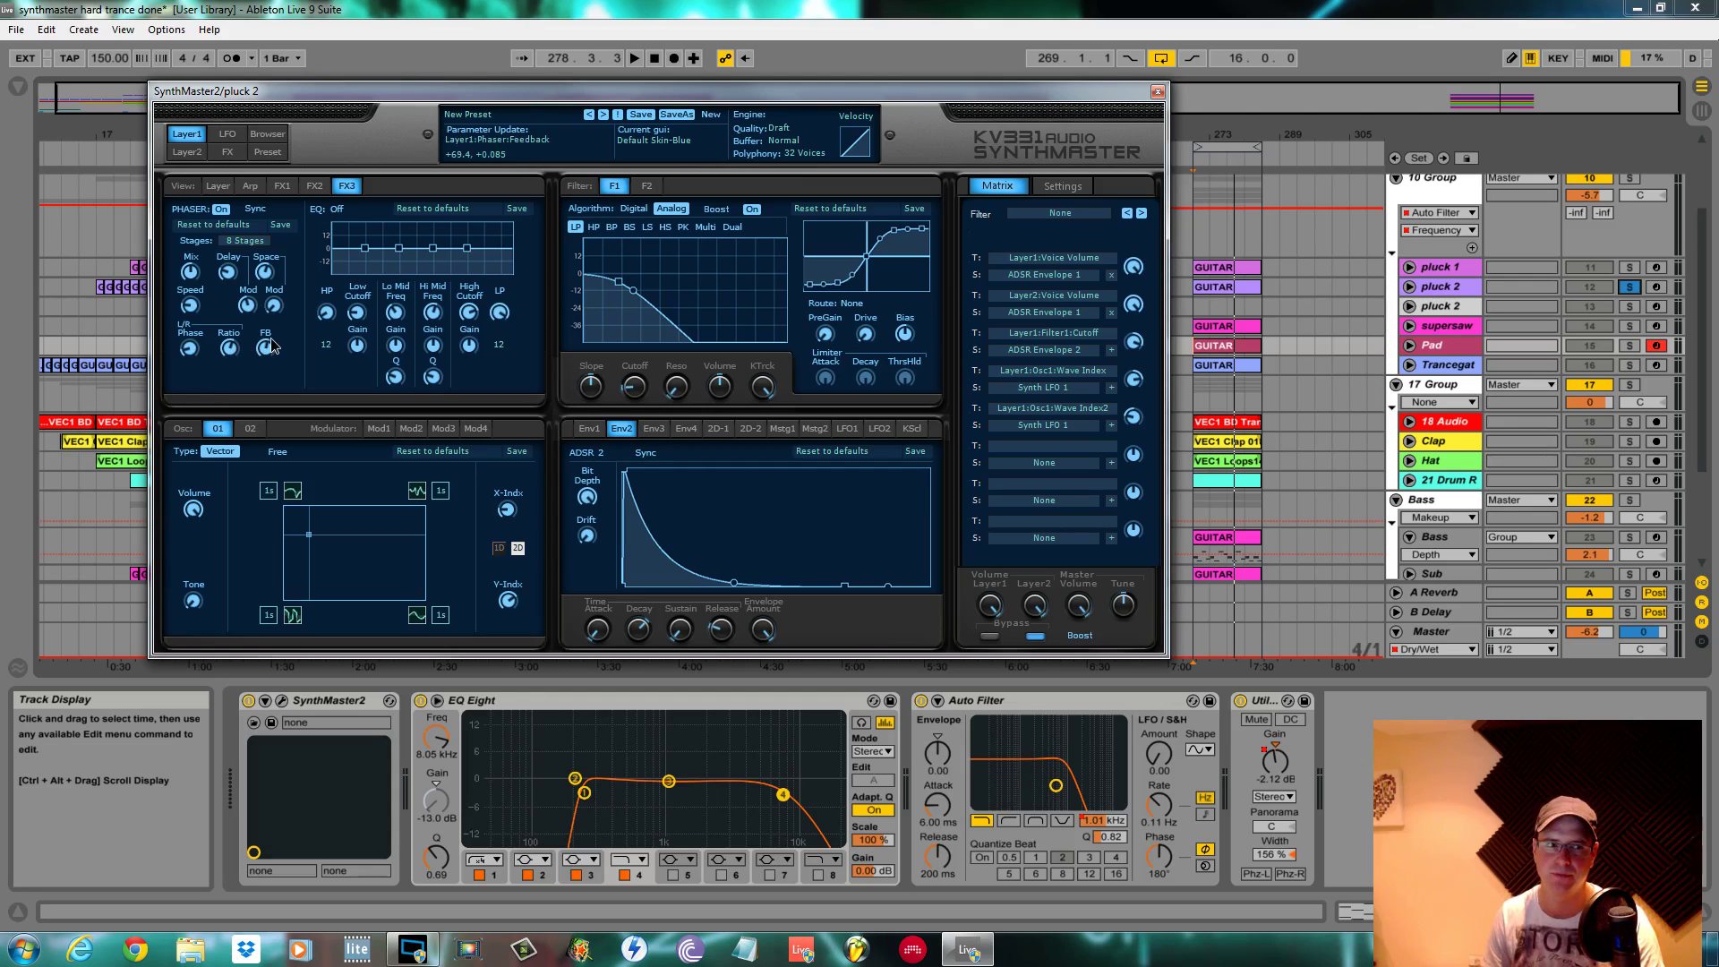
pyautogui.press('space')
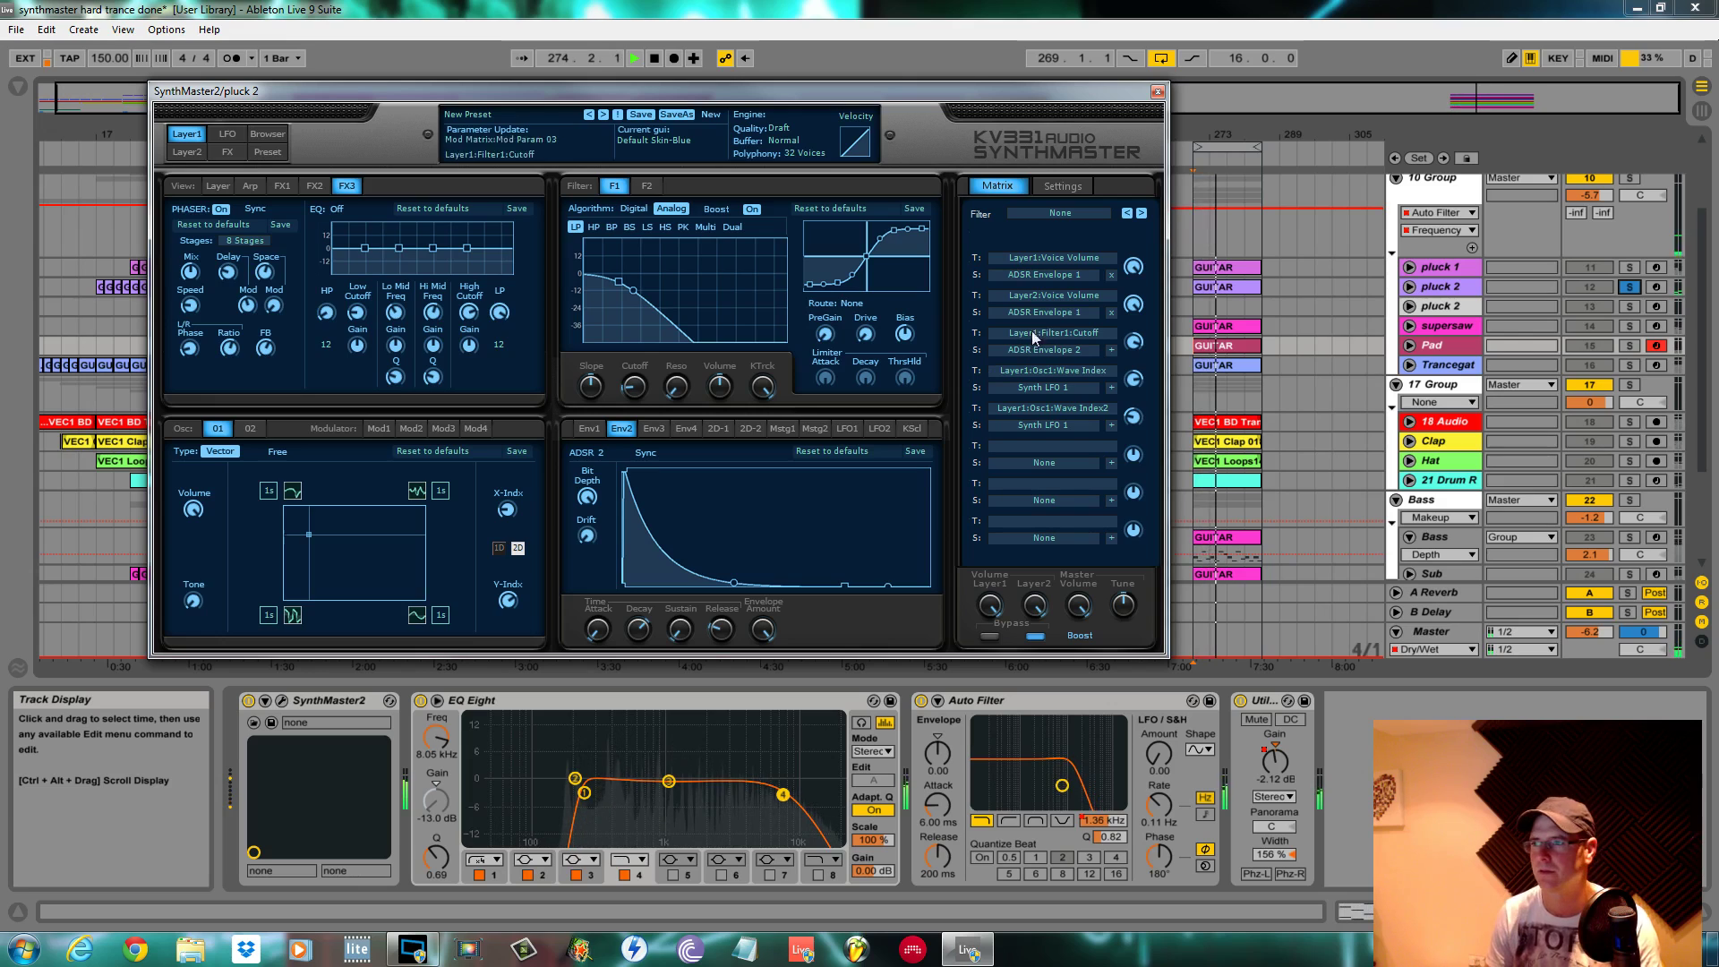
pyautogui.press('space')
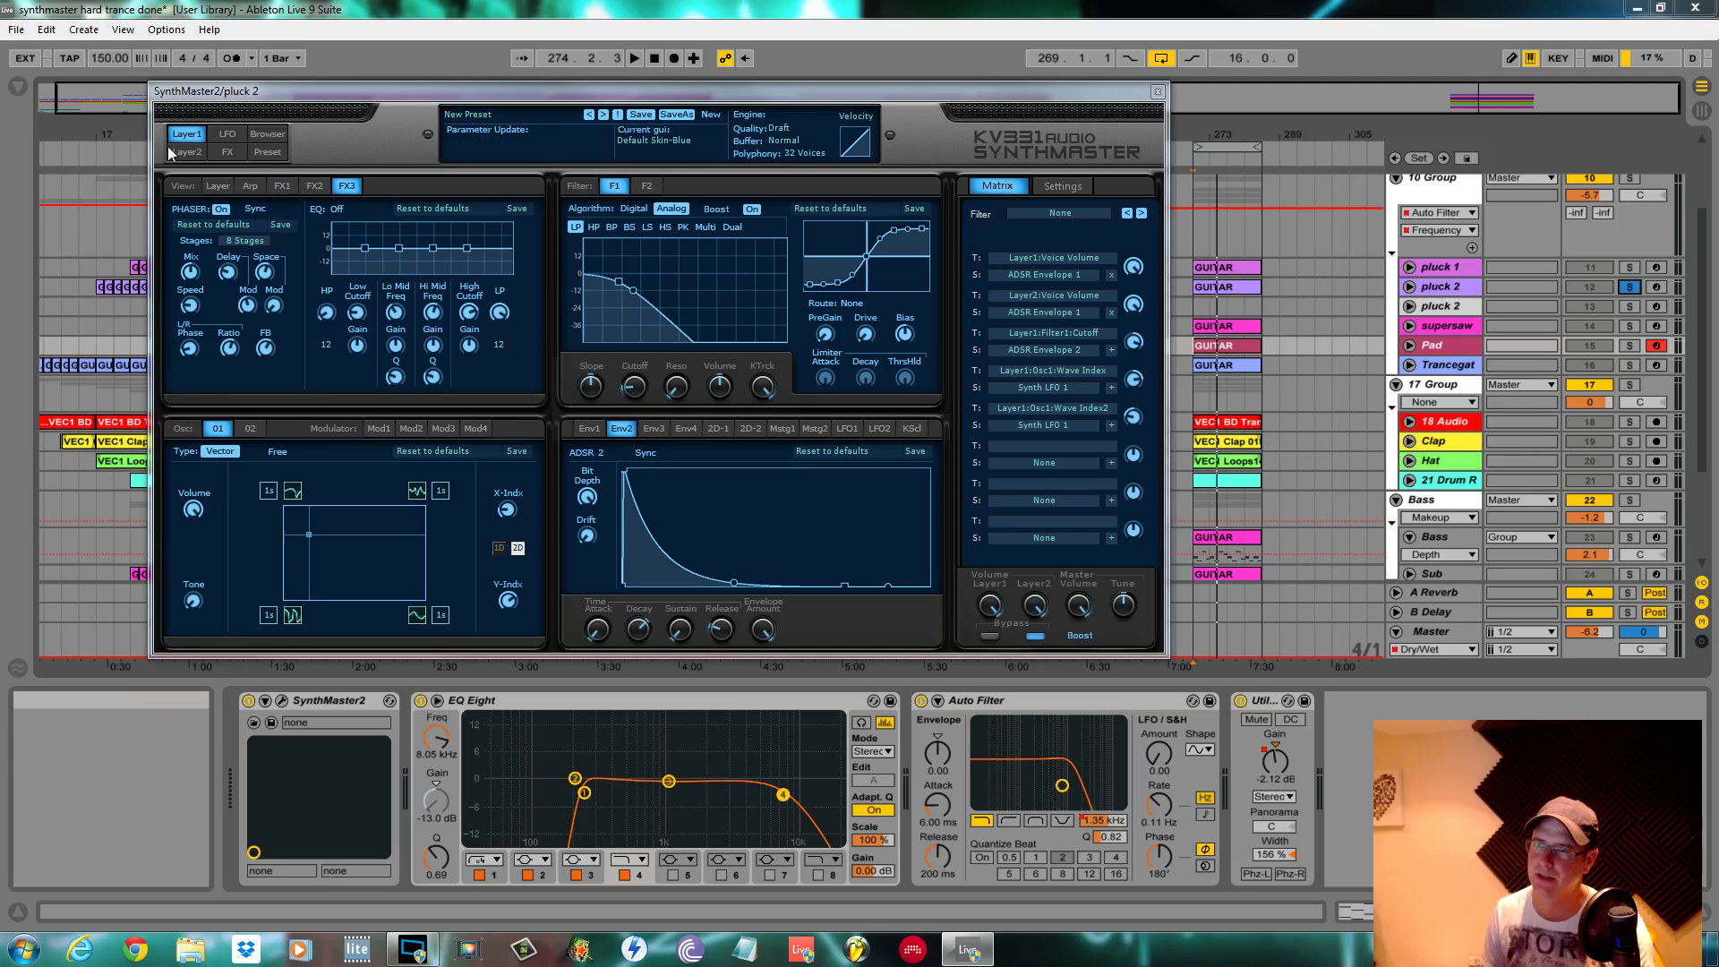
# Enable the global Echo, free it from tempo sync and set its right delay to 1/8
pyautogui.click(228, 154)
pyautogui.click(861, 558)
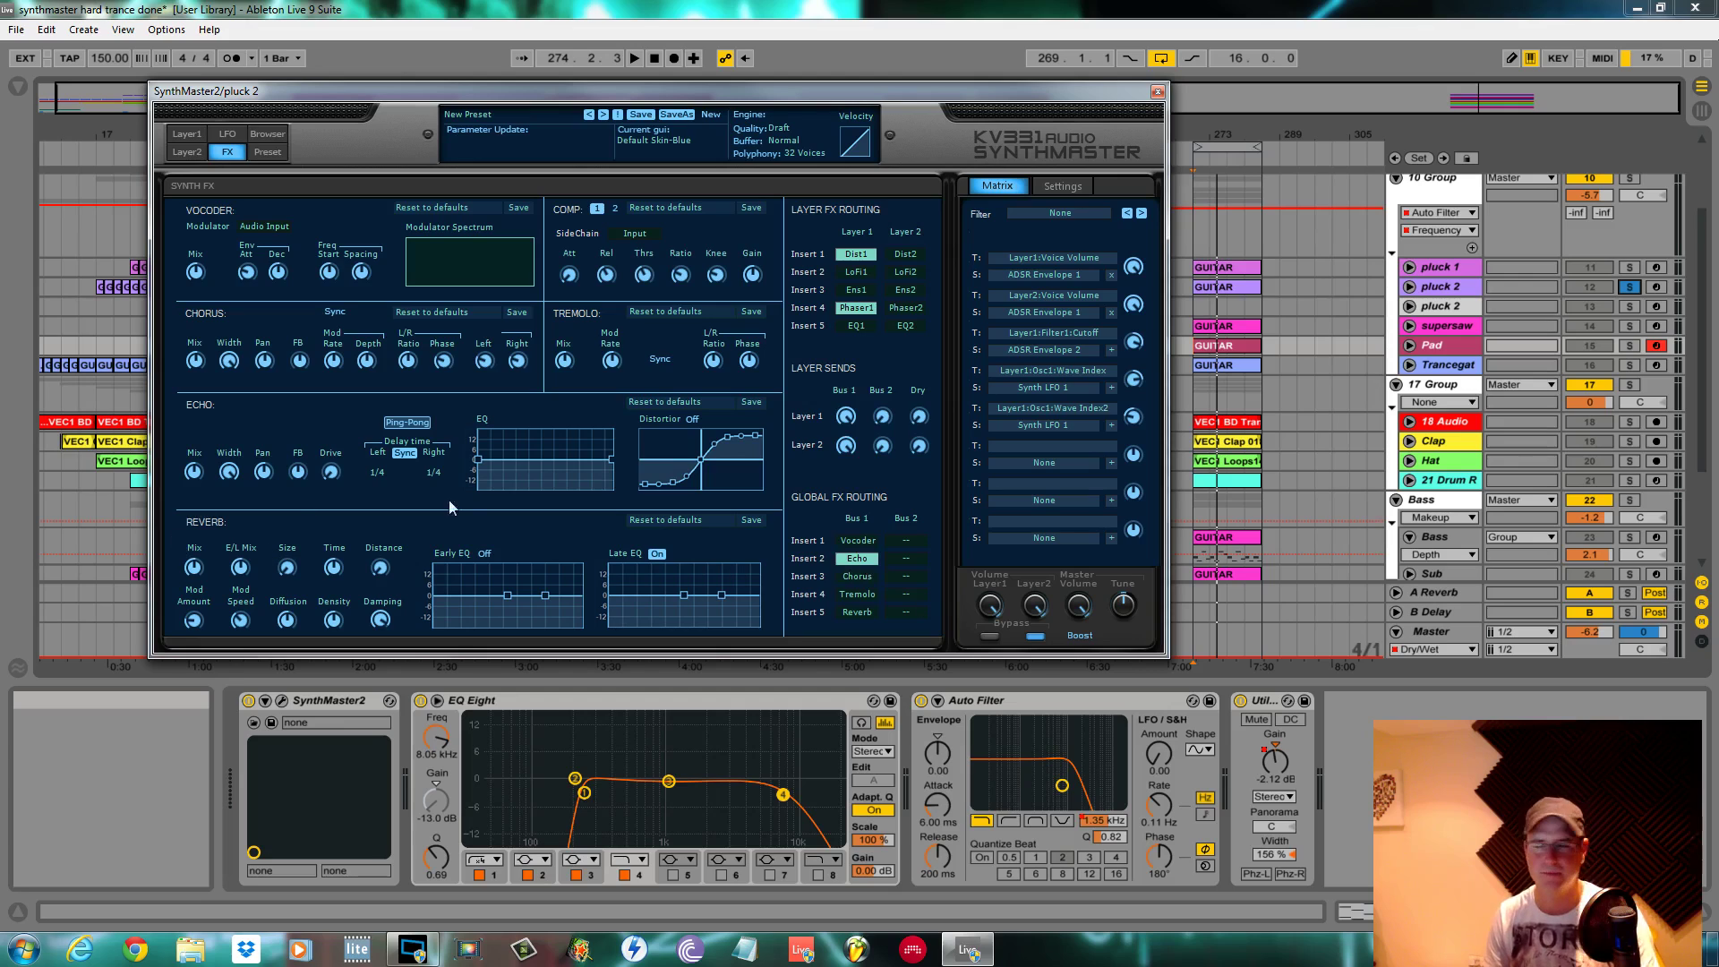
pyautogui.click(404, 453)
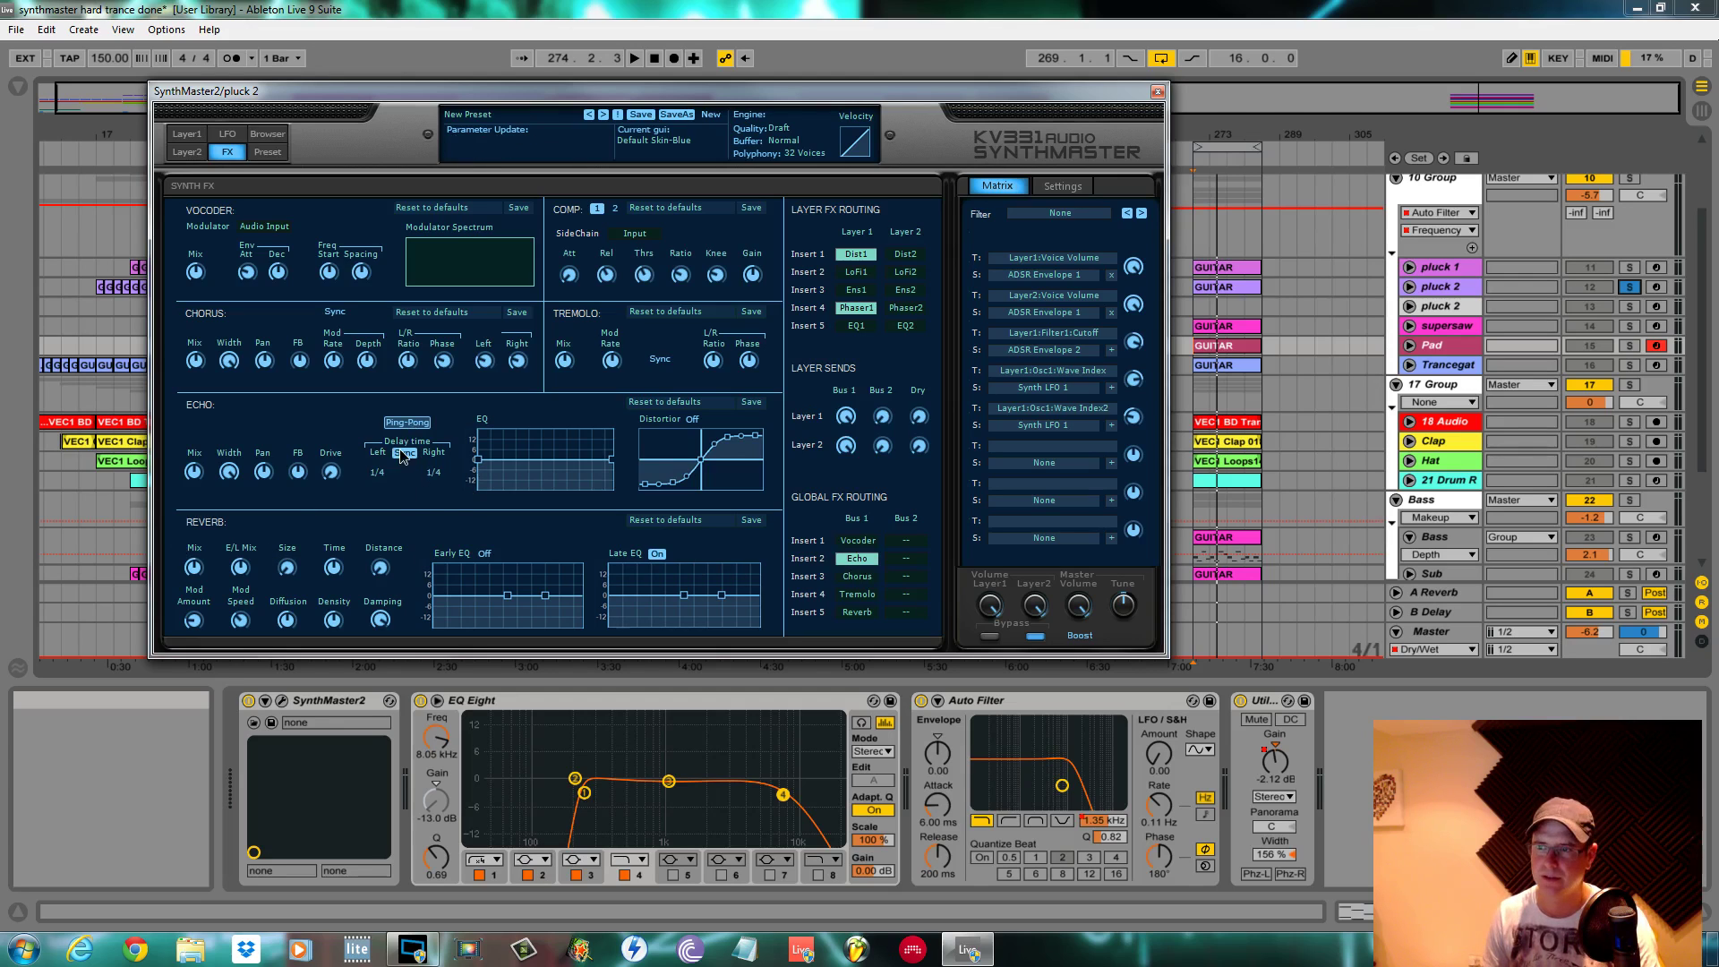
pyautogui.click(434, 473)
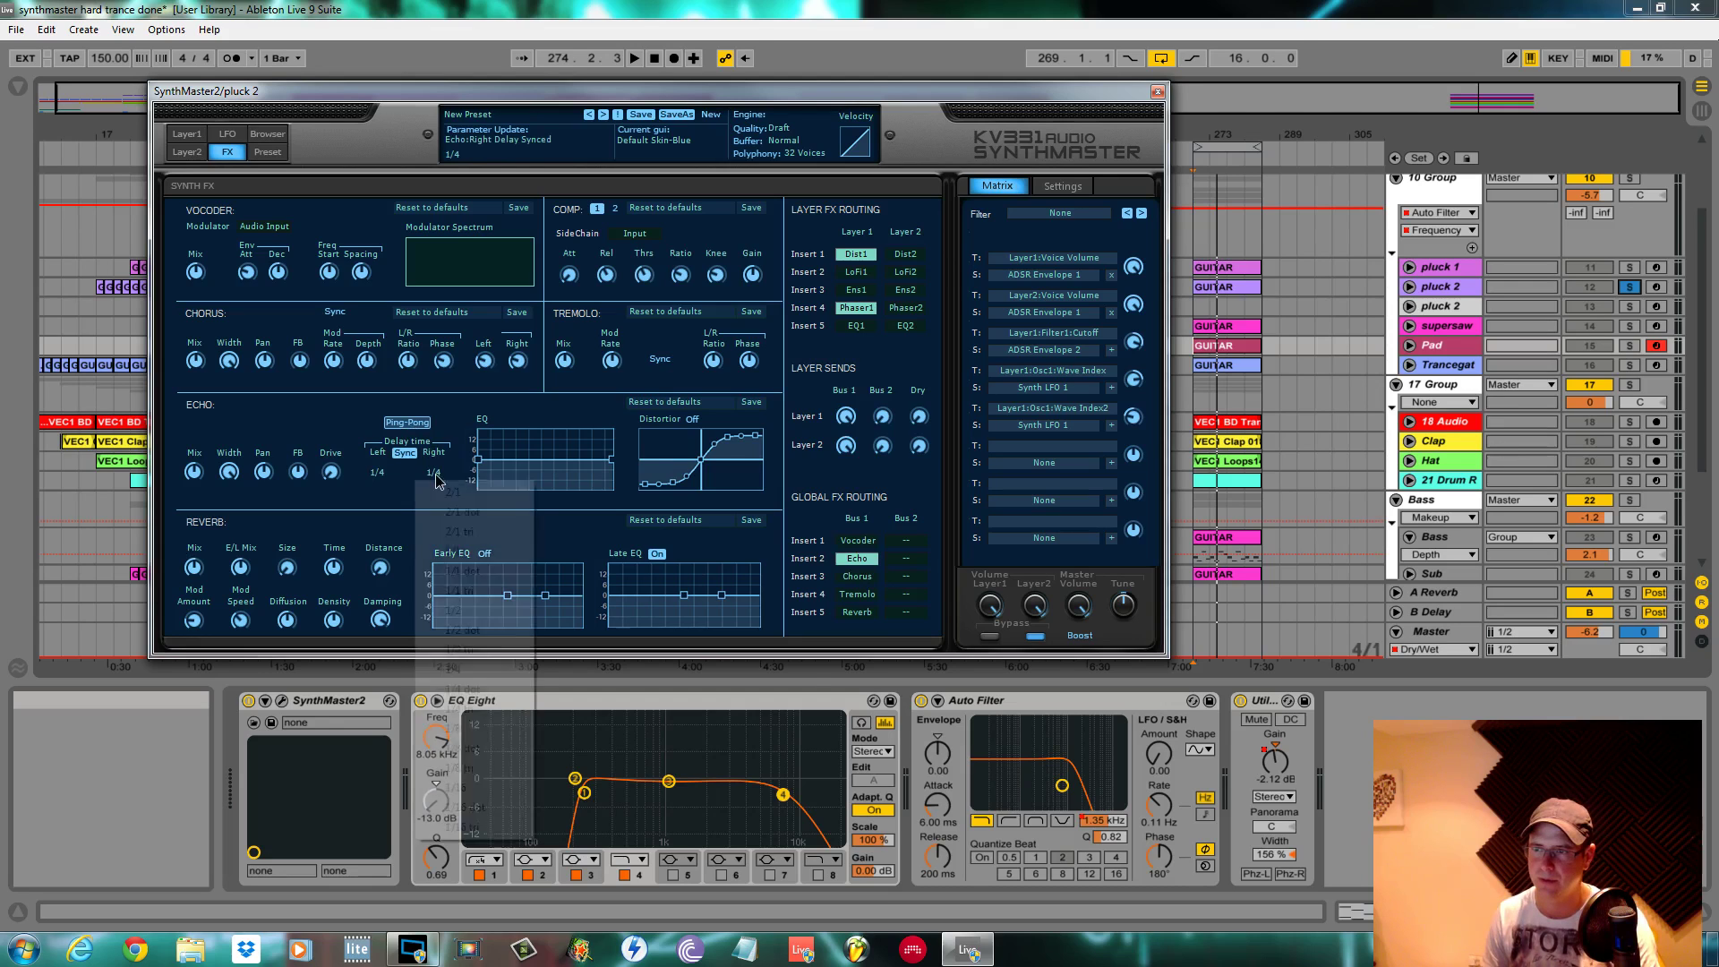
pyautogui.click(452, 727)
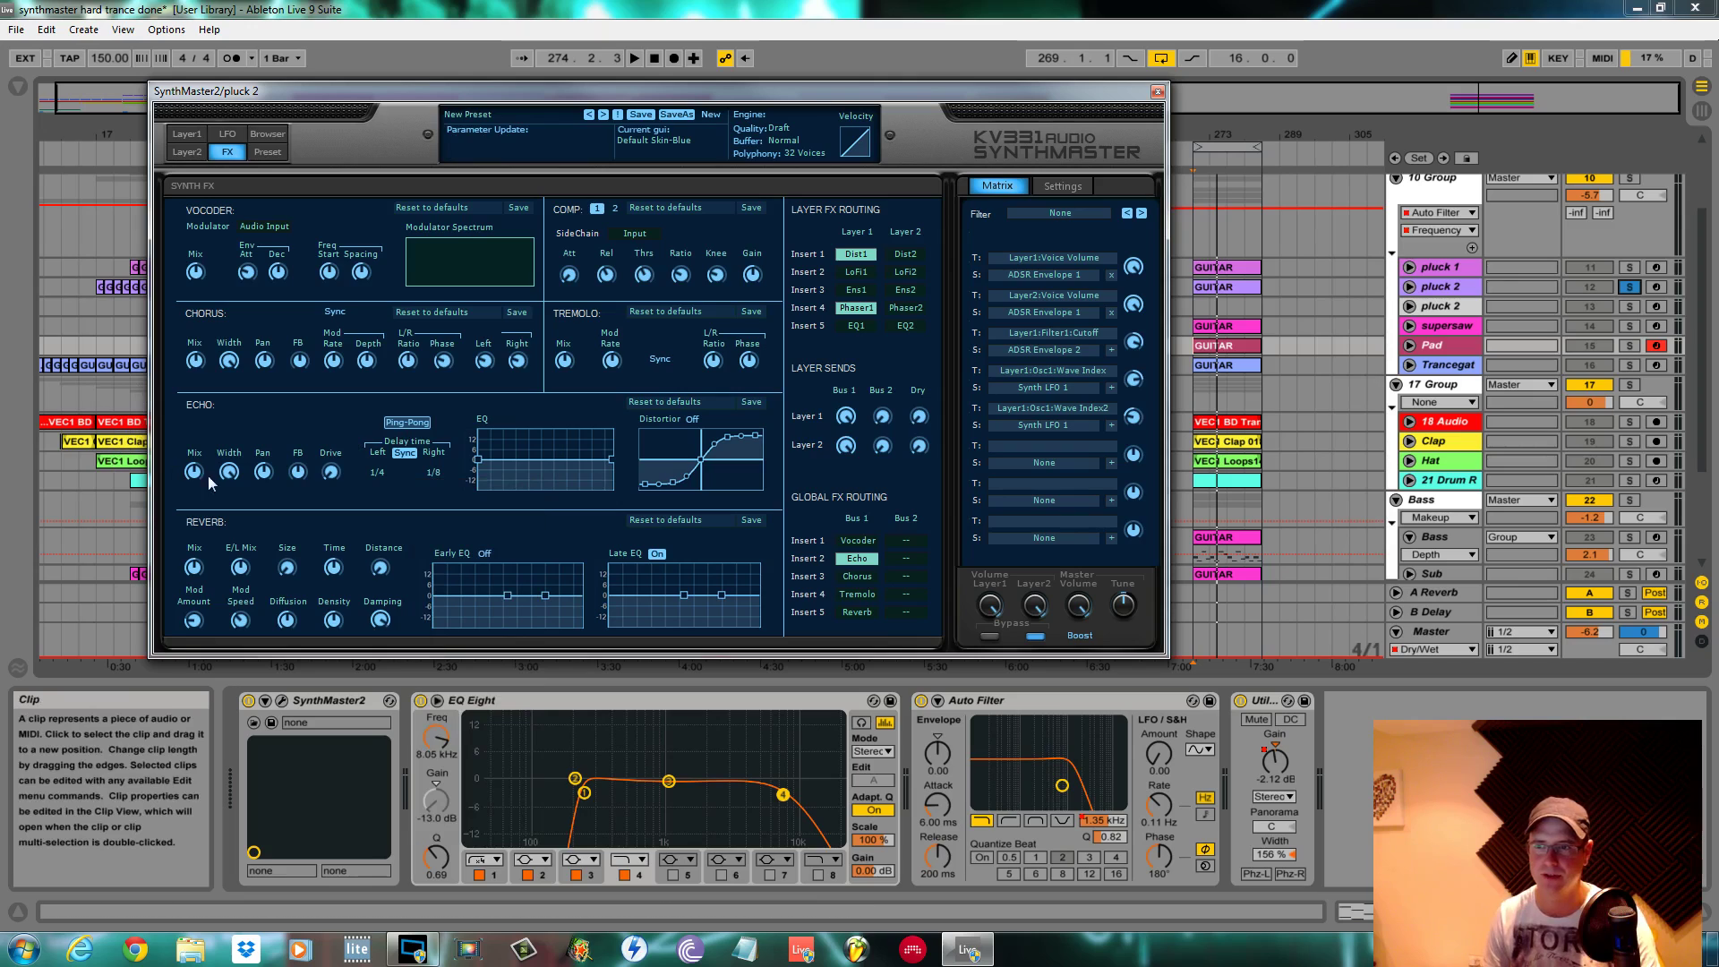
# Raise the echo feedback to +85.0 and increase its drive
pyautogui.click(235, 473)
pyautogui.click(264, 475)
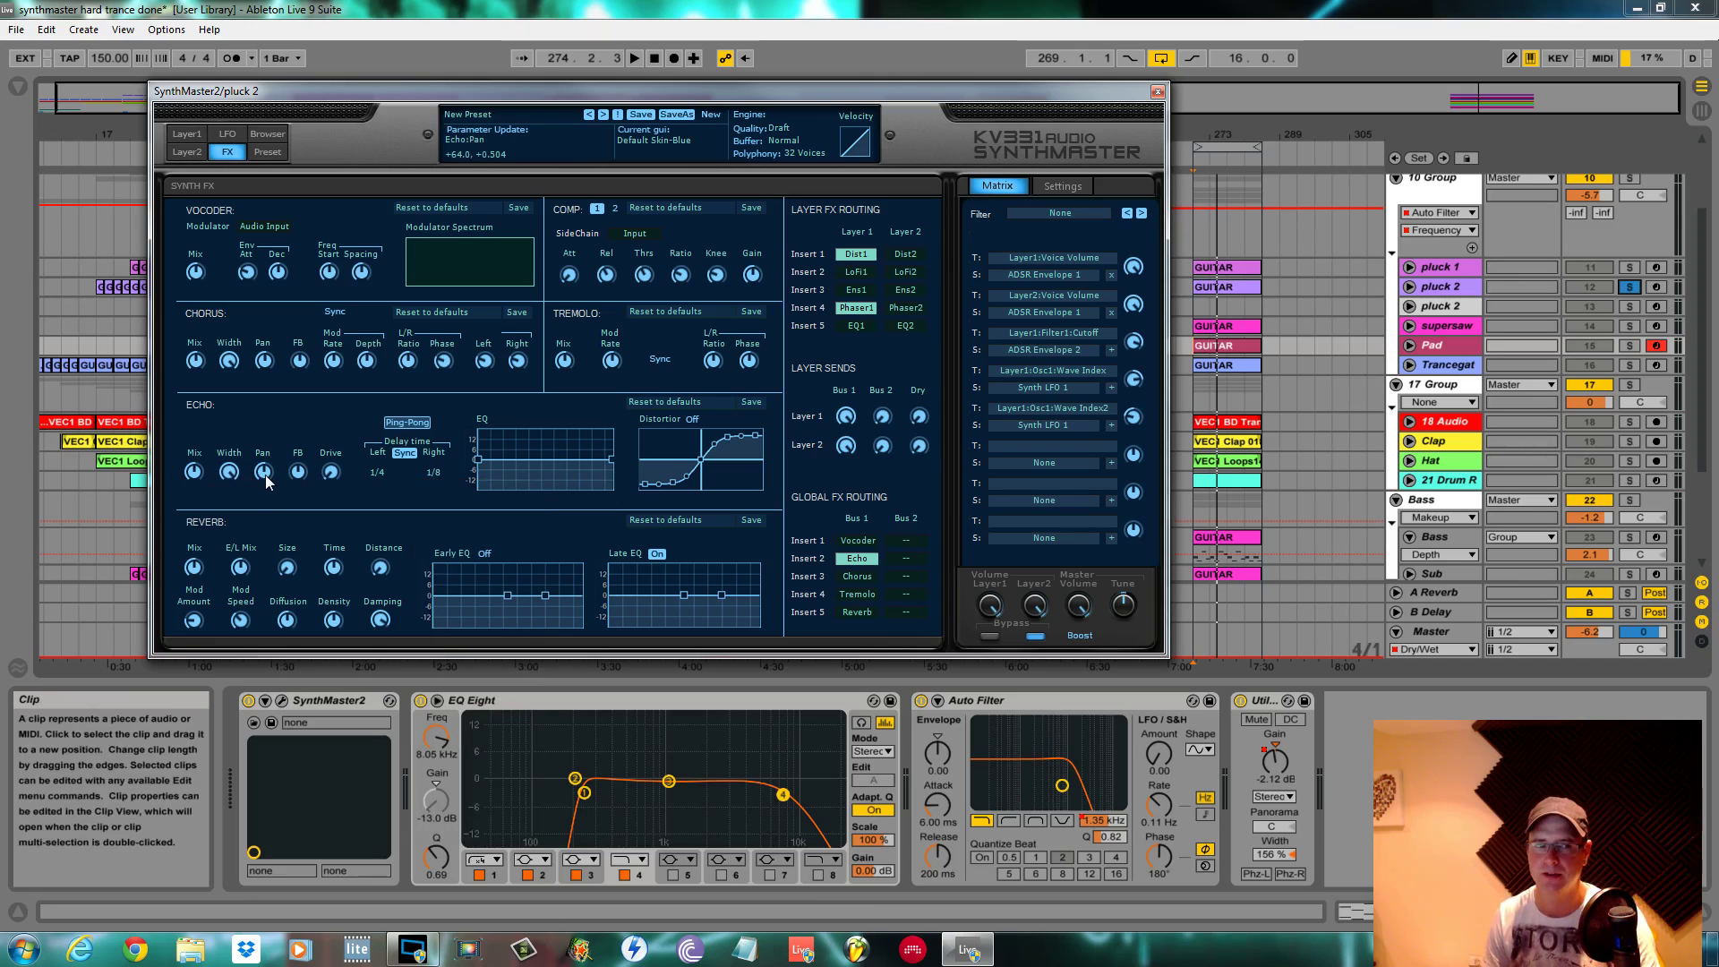
pyautogui.click(300, 484)
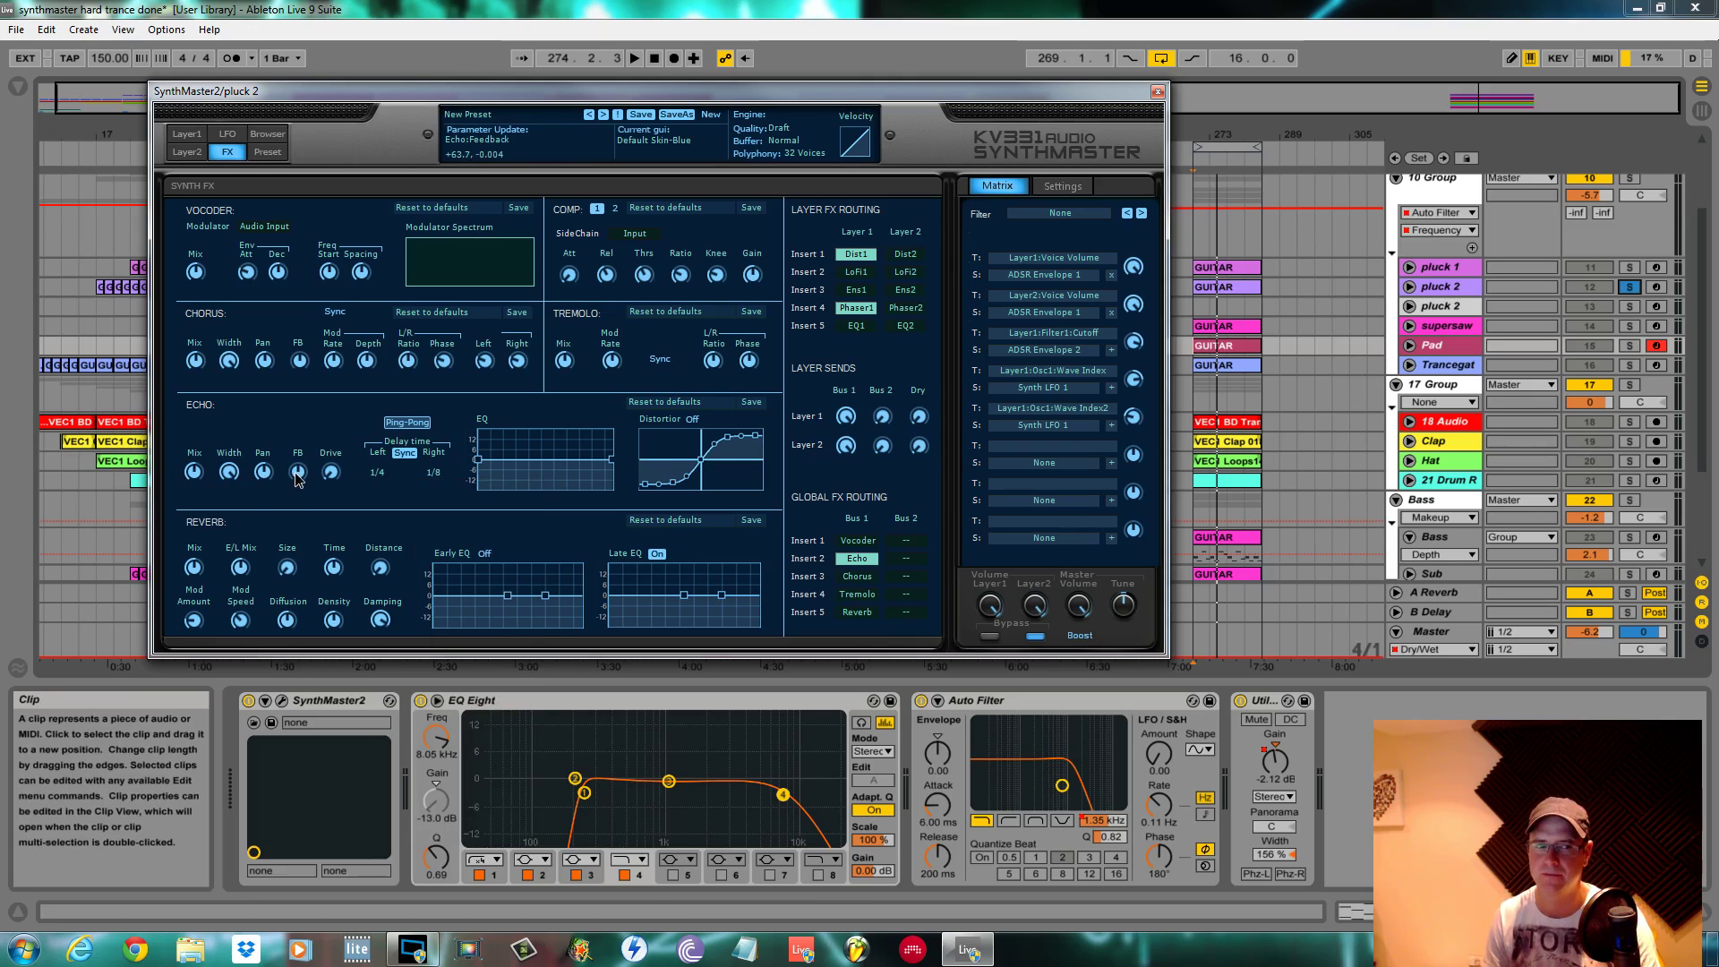
pyautogui.moveTo(295, 459); pyautogui.dragTo(297, 444)
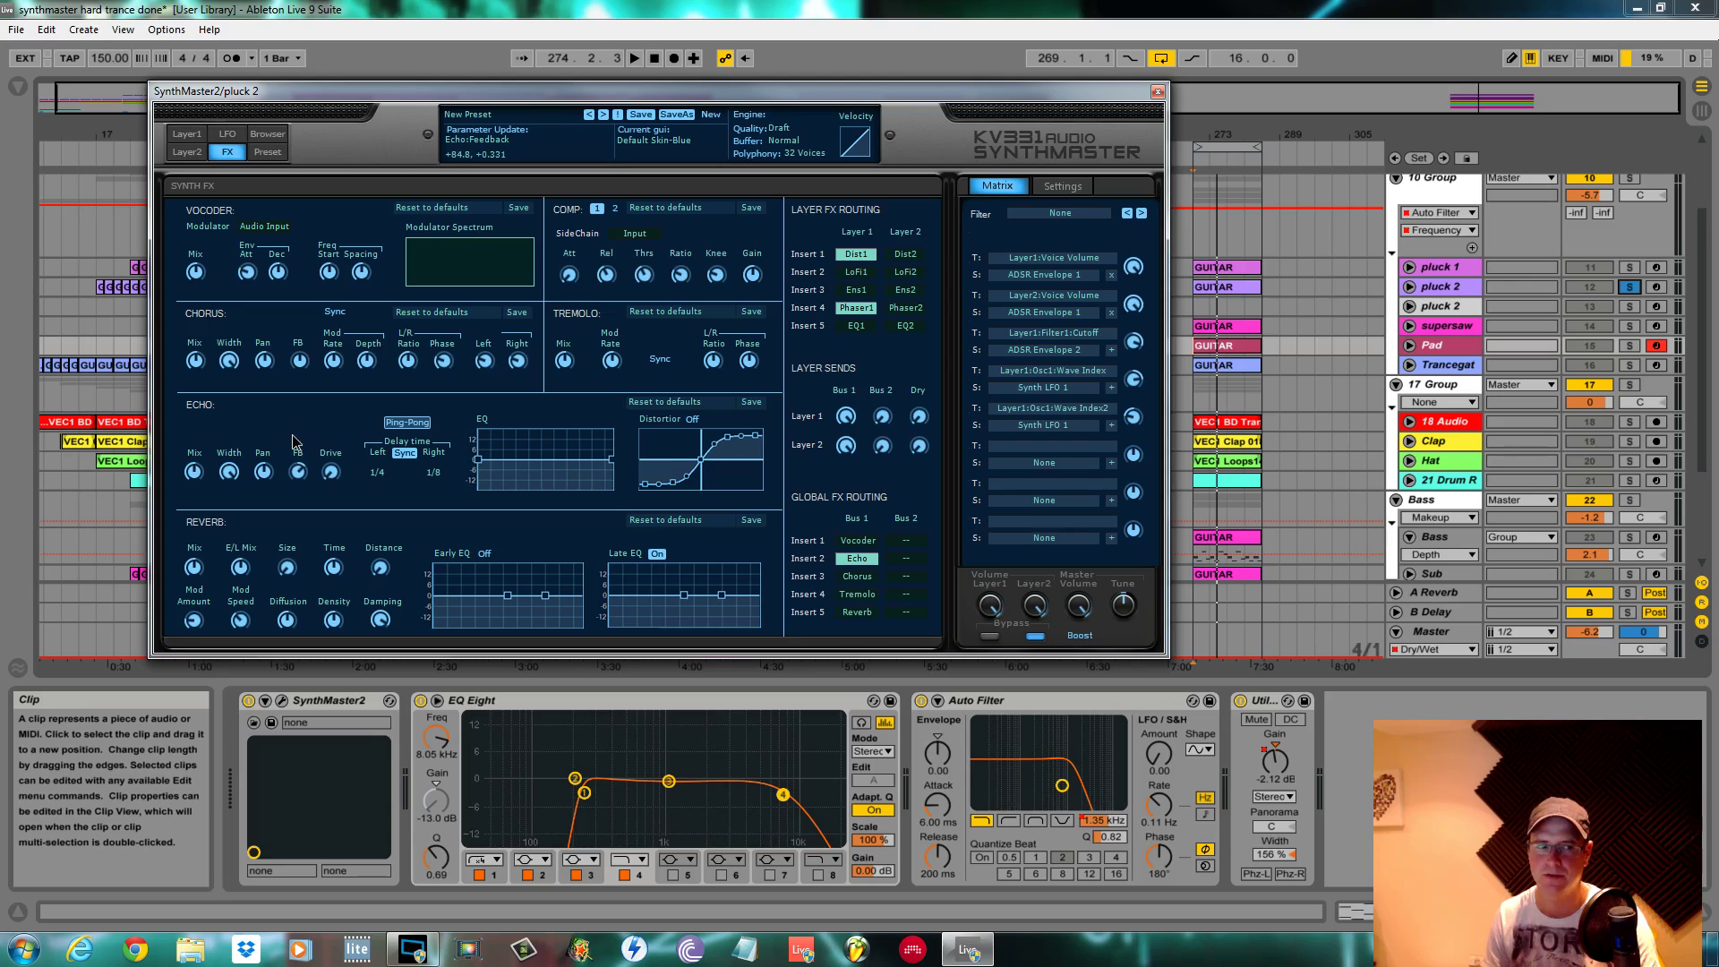
pyautogui.click(334, 477)
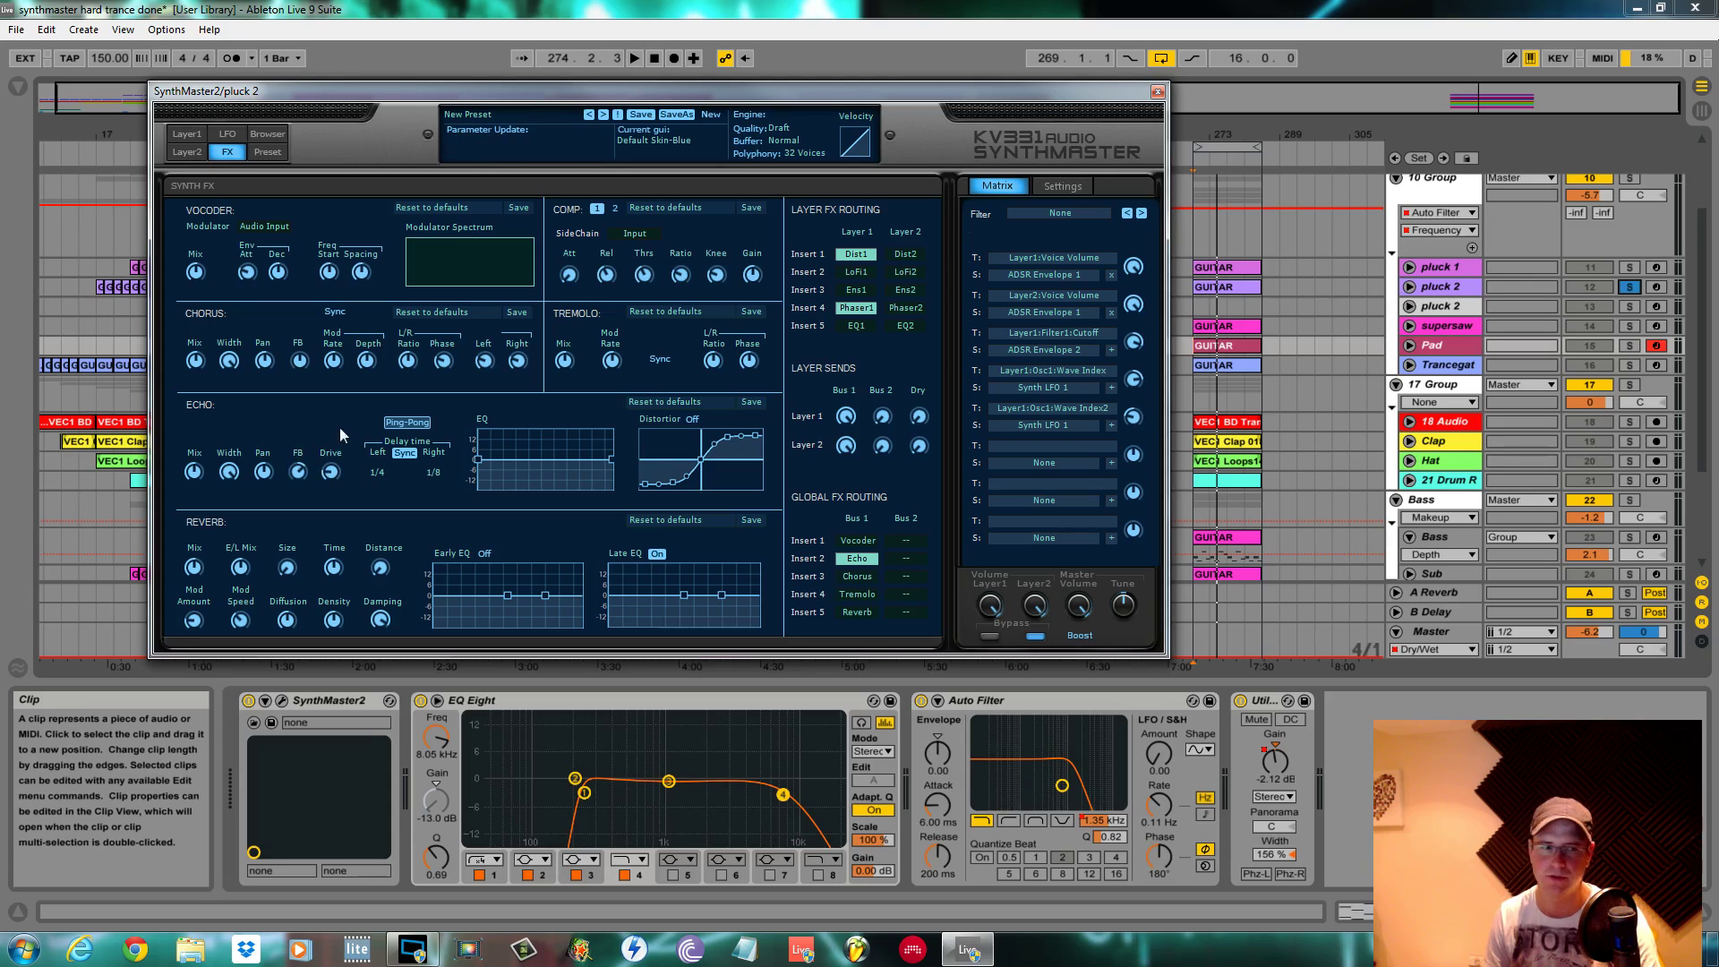
# Reshape the echo EQ, moving the low point up and boosting the high end
pyautogui.click(515, 458)
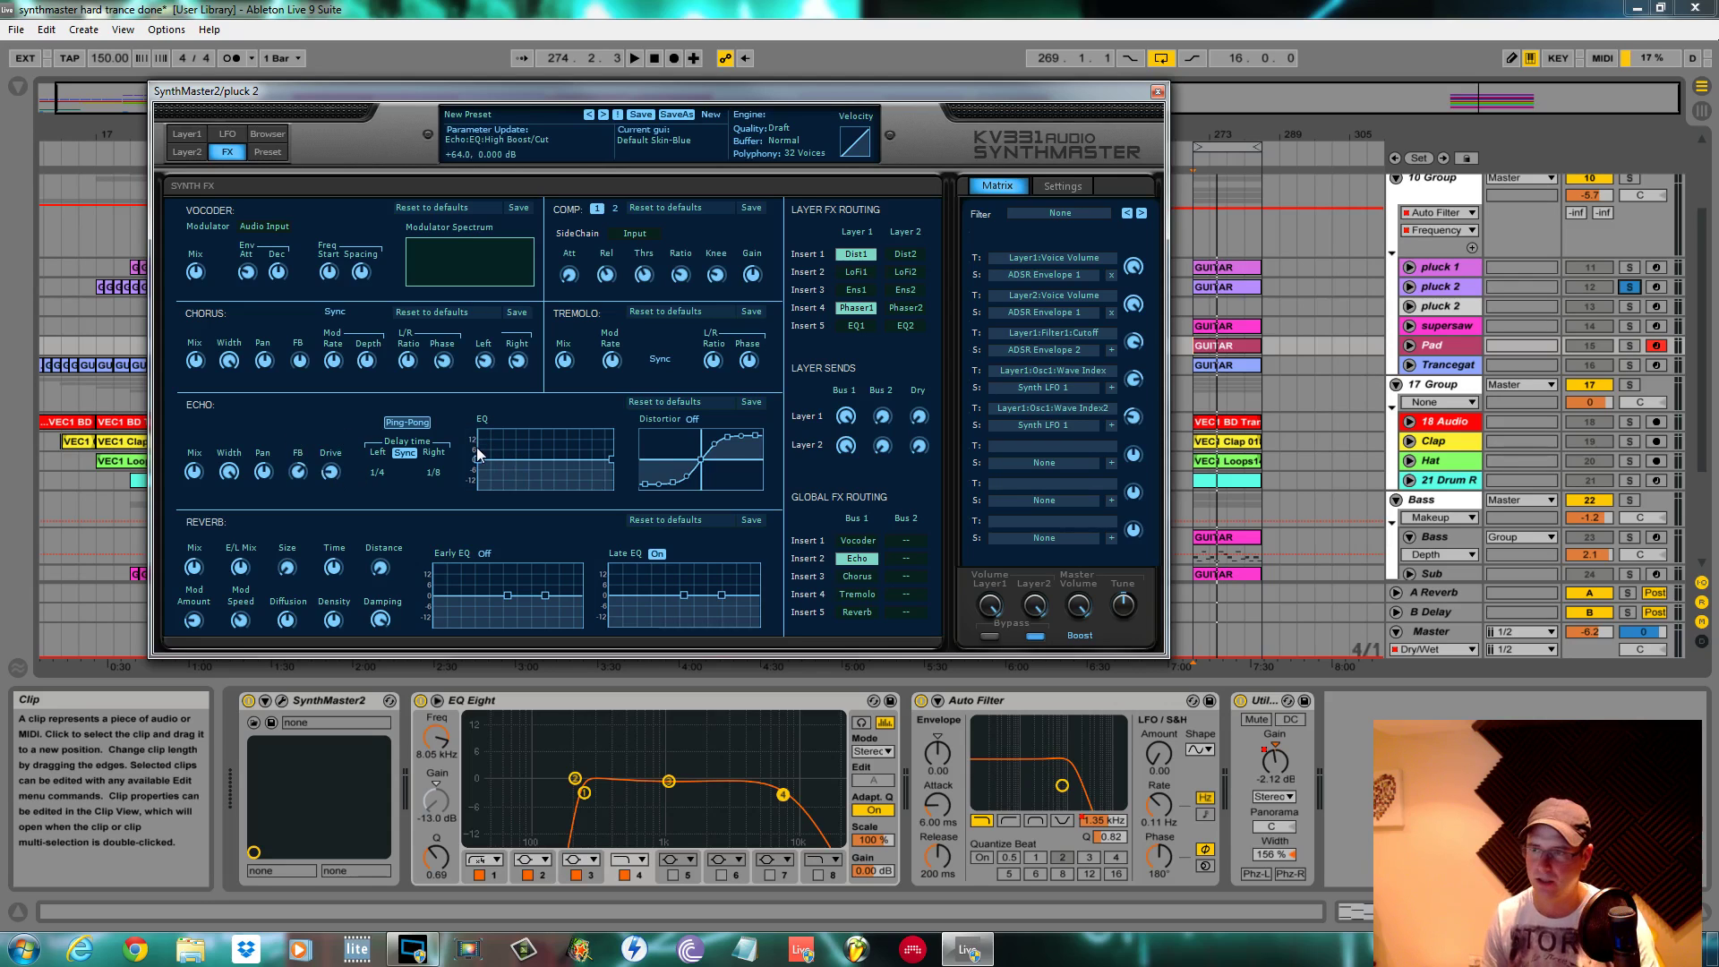
pyautogui.moveTo(480, 463); pyautogui.dragTo(517, 537)
pyautogui.click(612, 460)
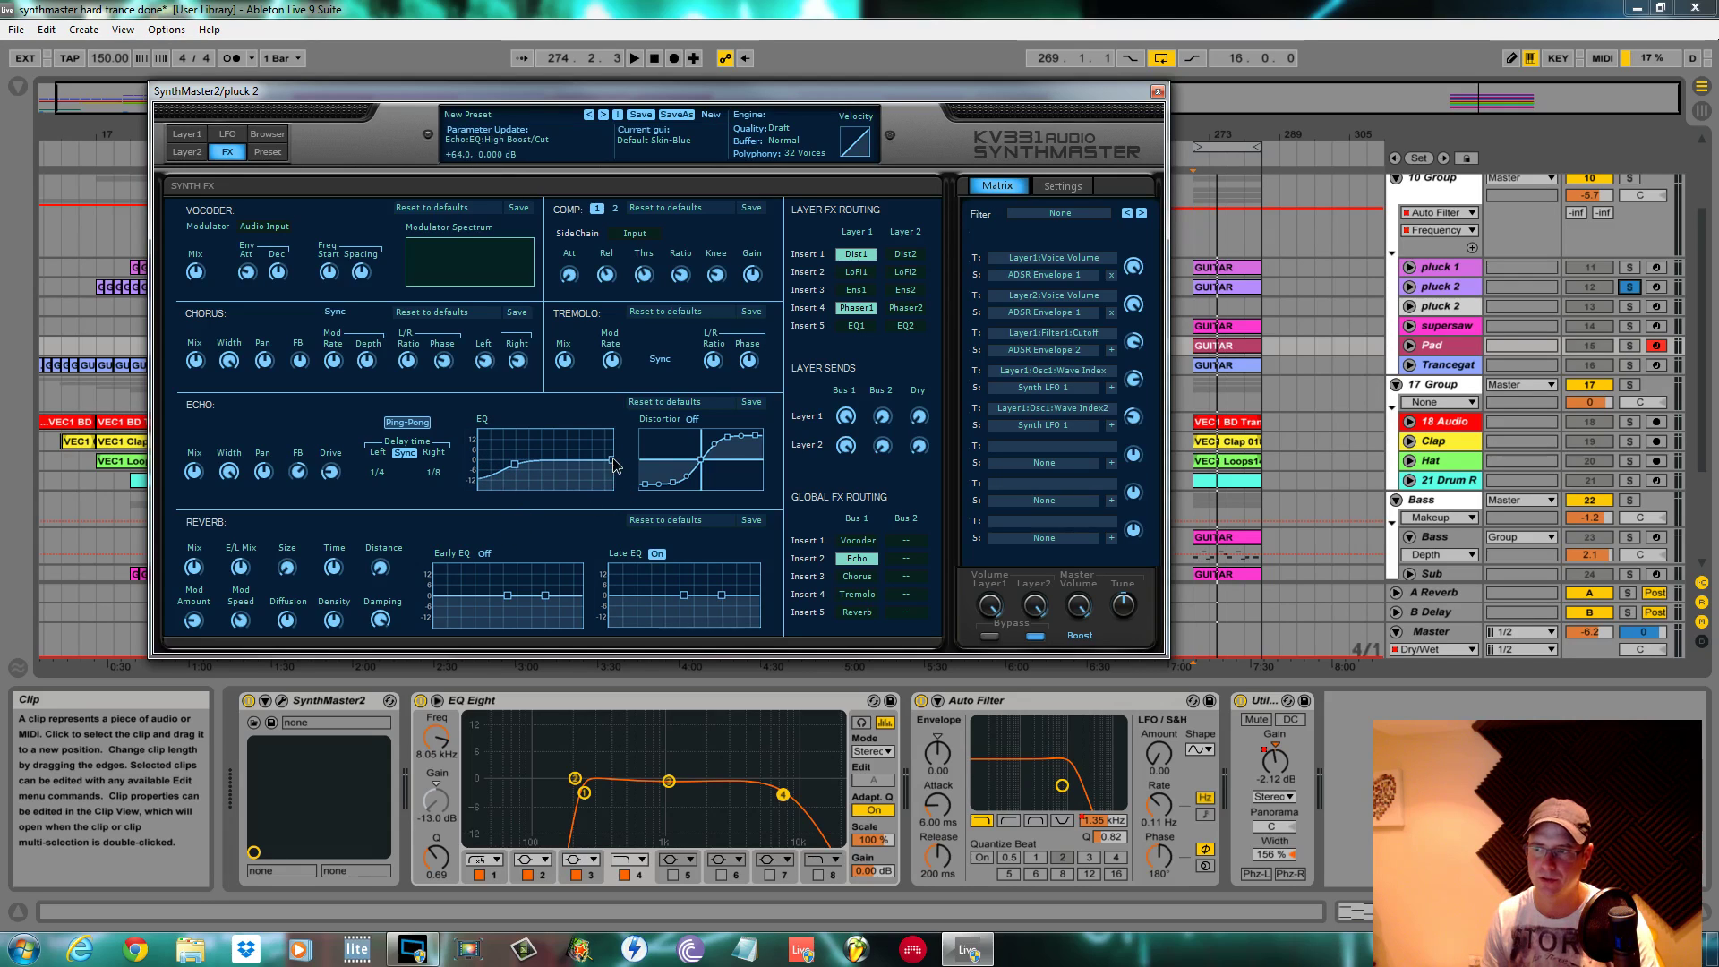
pyautogui.moveTo(614, 464); pyautogui.dragTo(564, 442)
# Turn on the echo's distortion, raise the lower part of its curve, and audition
pyautogui.click(694, 419)
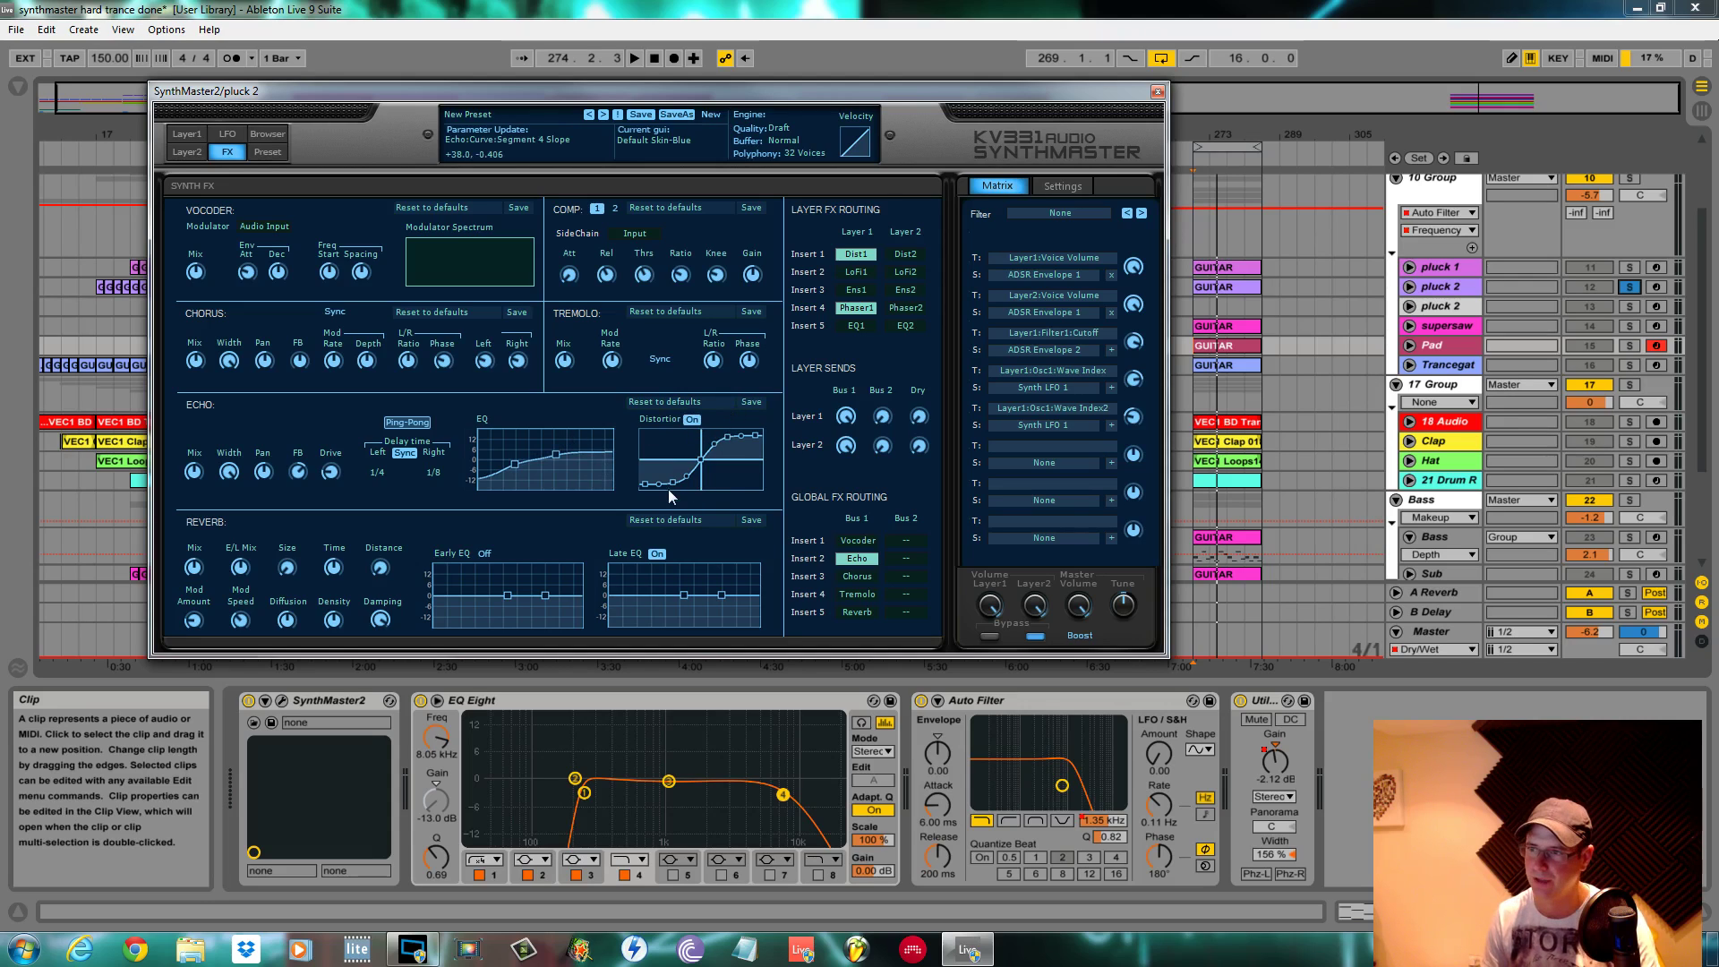
pyautogui.moveTo(669, 485); pyautogui.dragTo(673, 465)
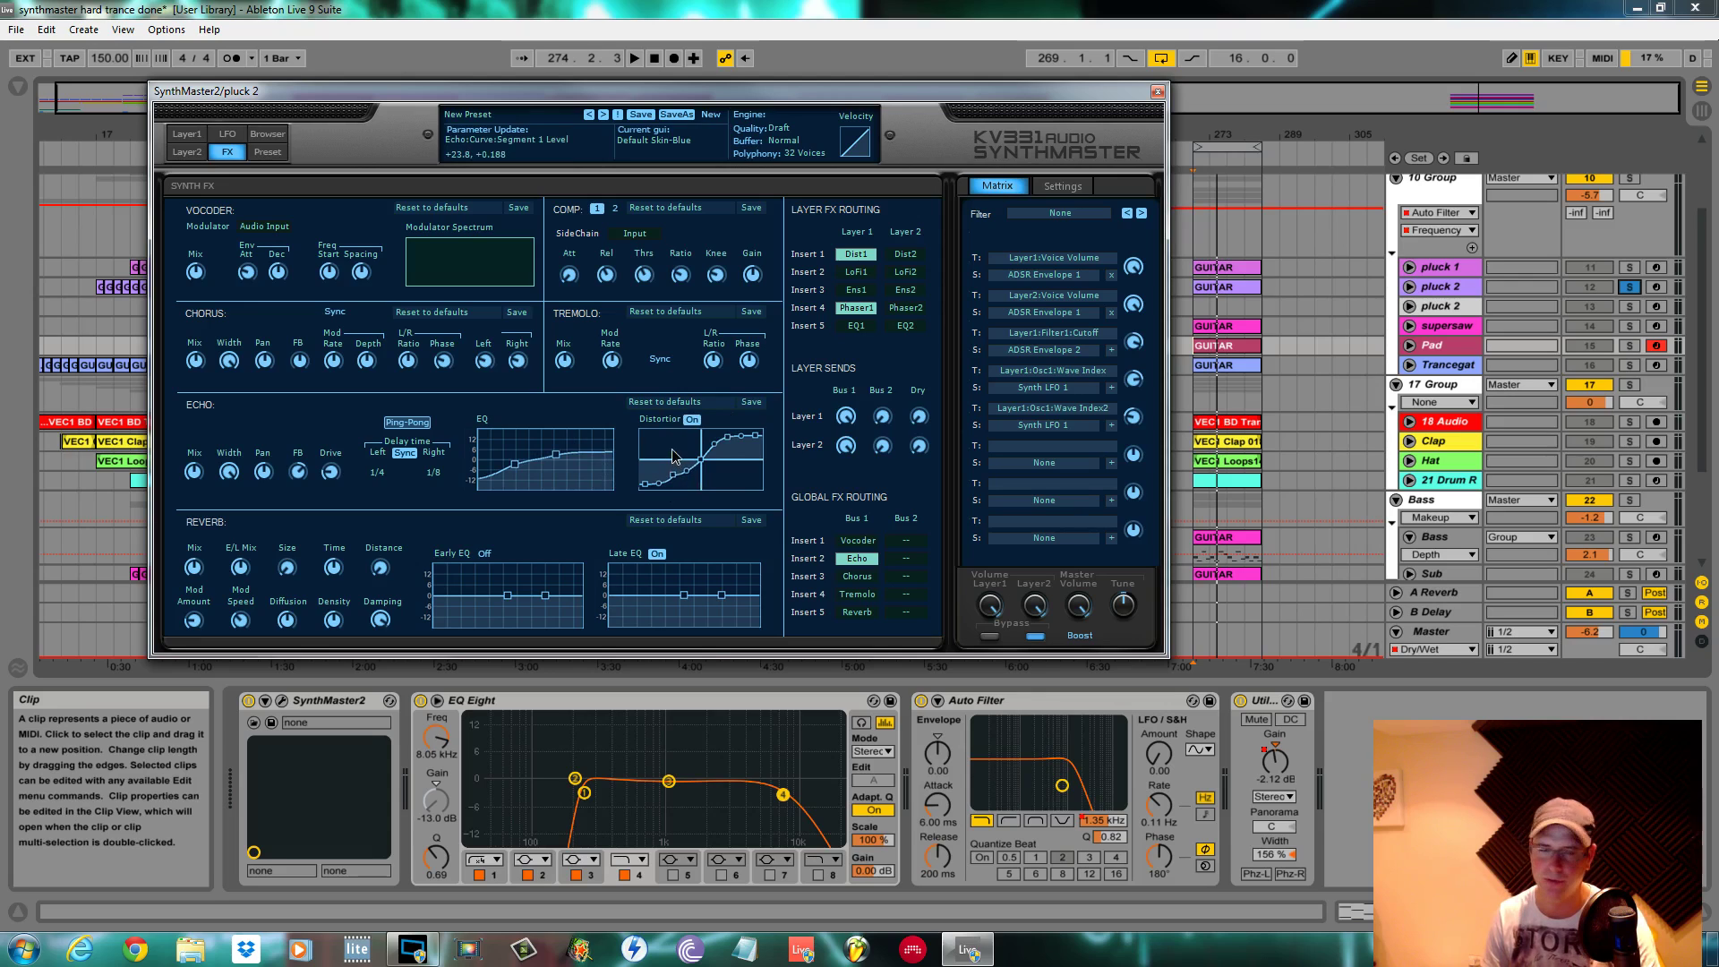
pyautogui.press('space')
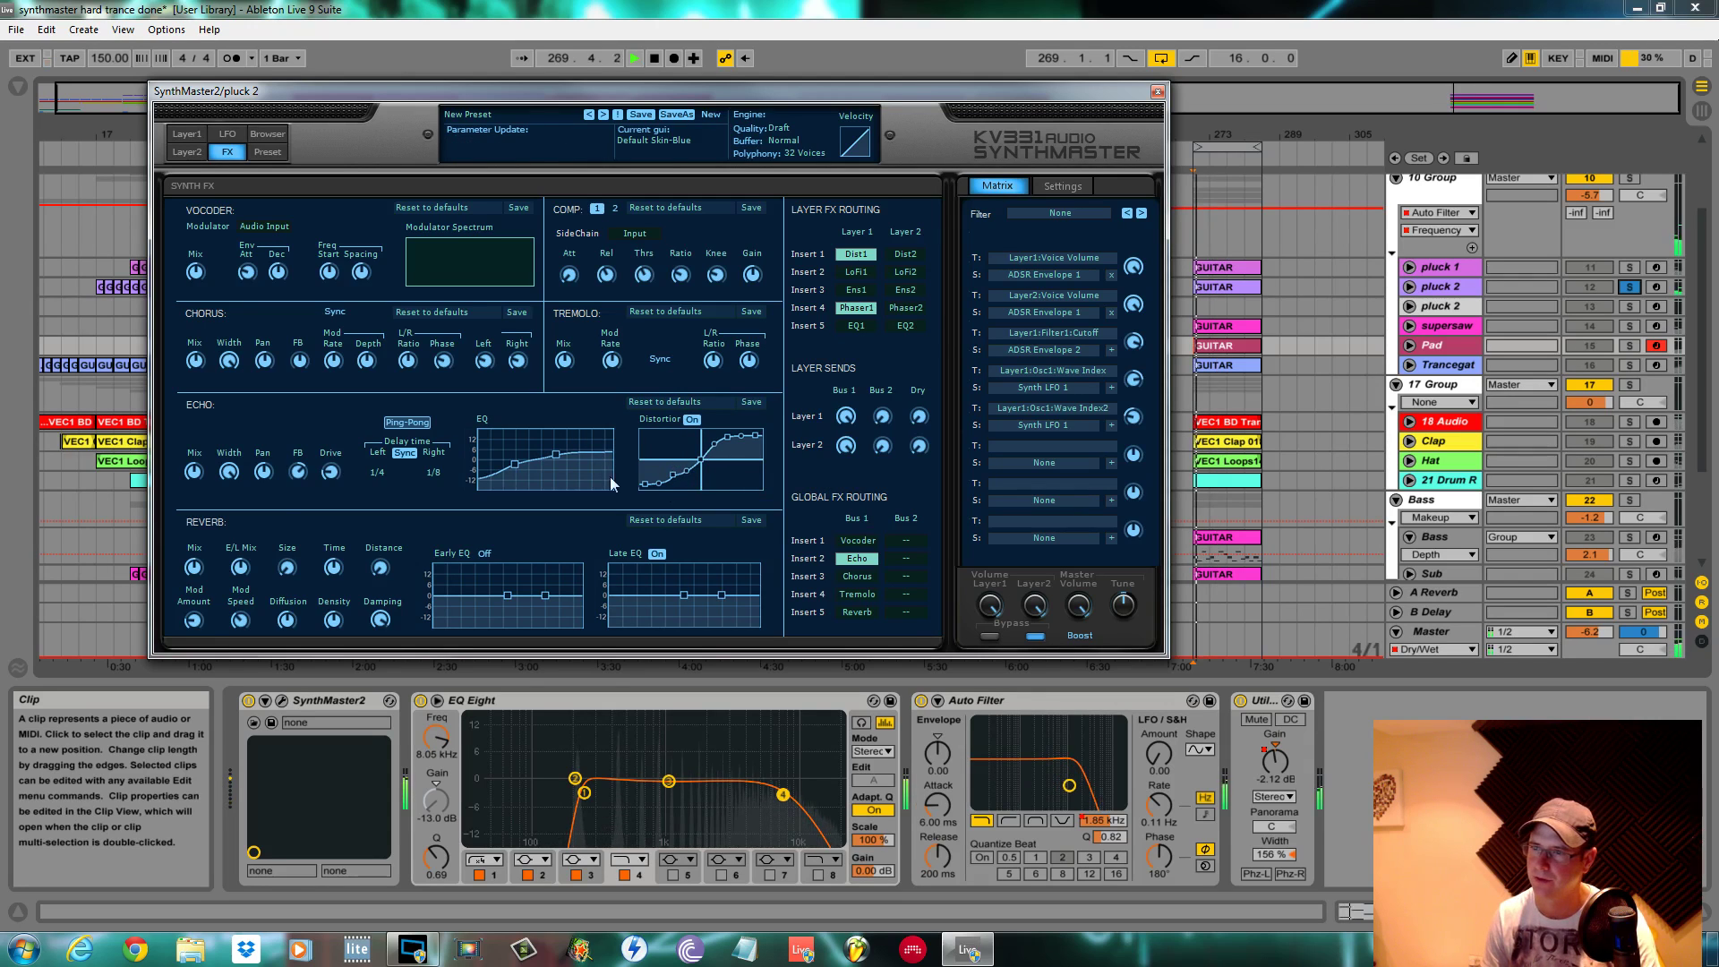
pyautogui.click(298, 474)
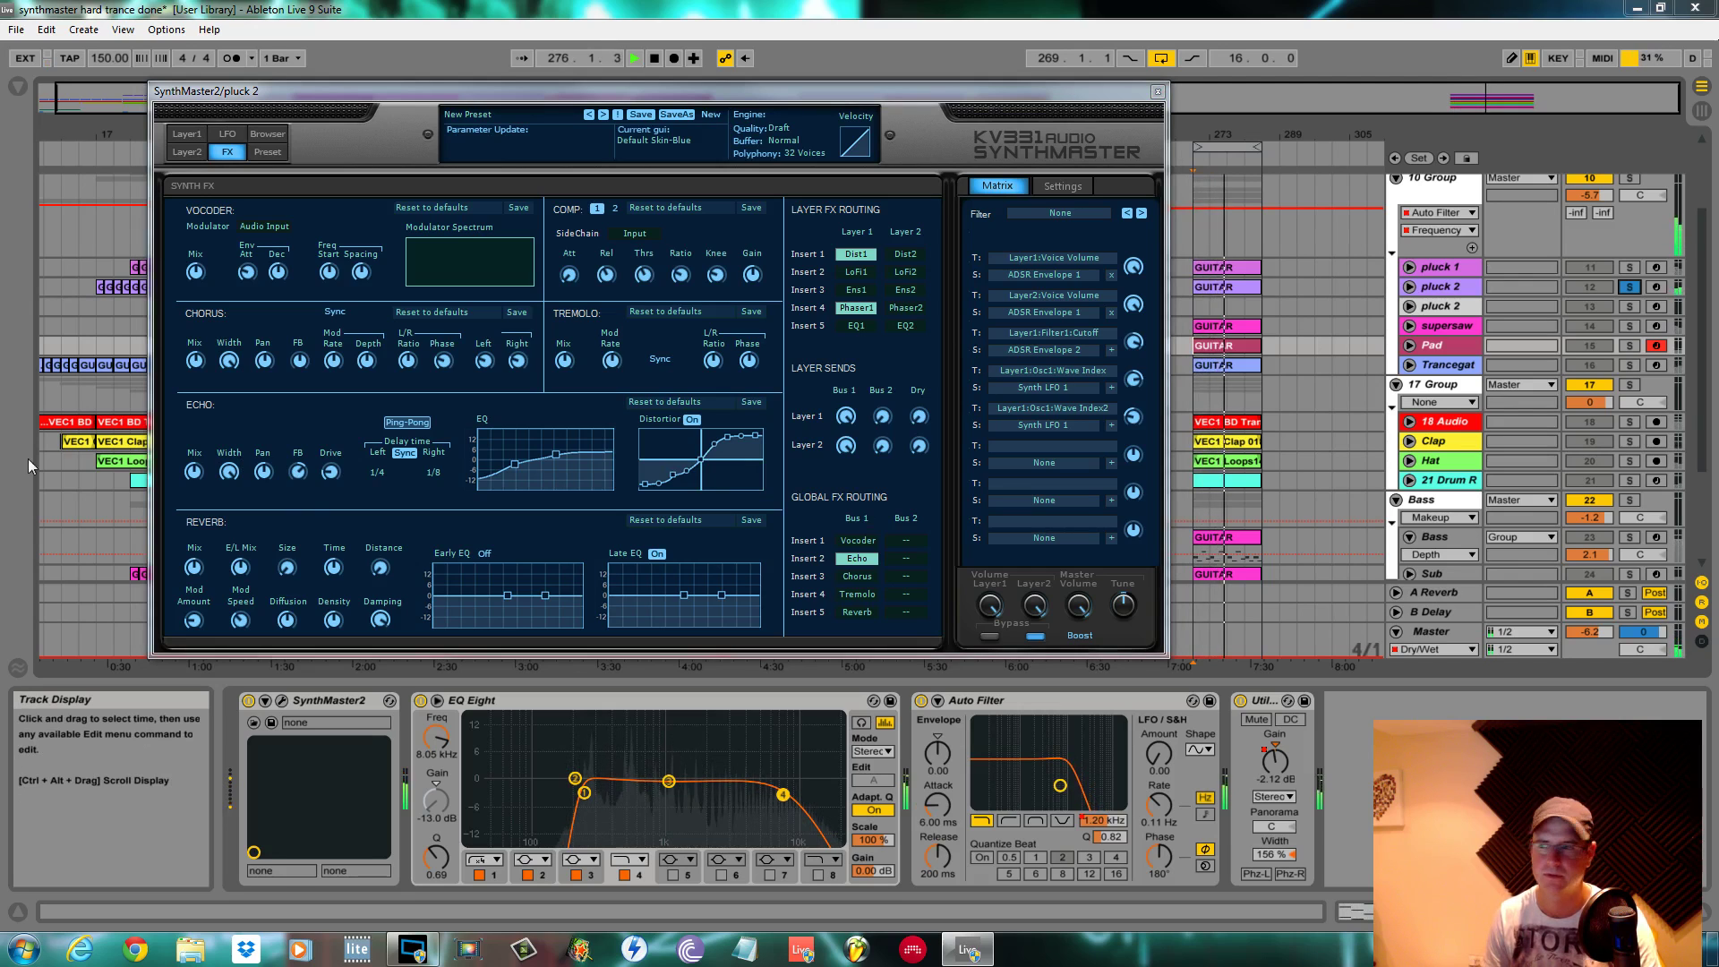
# On the pluck 2 track, send layer 1 into bus 2
pyautogui.click(1441, 306)
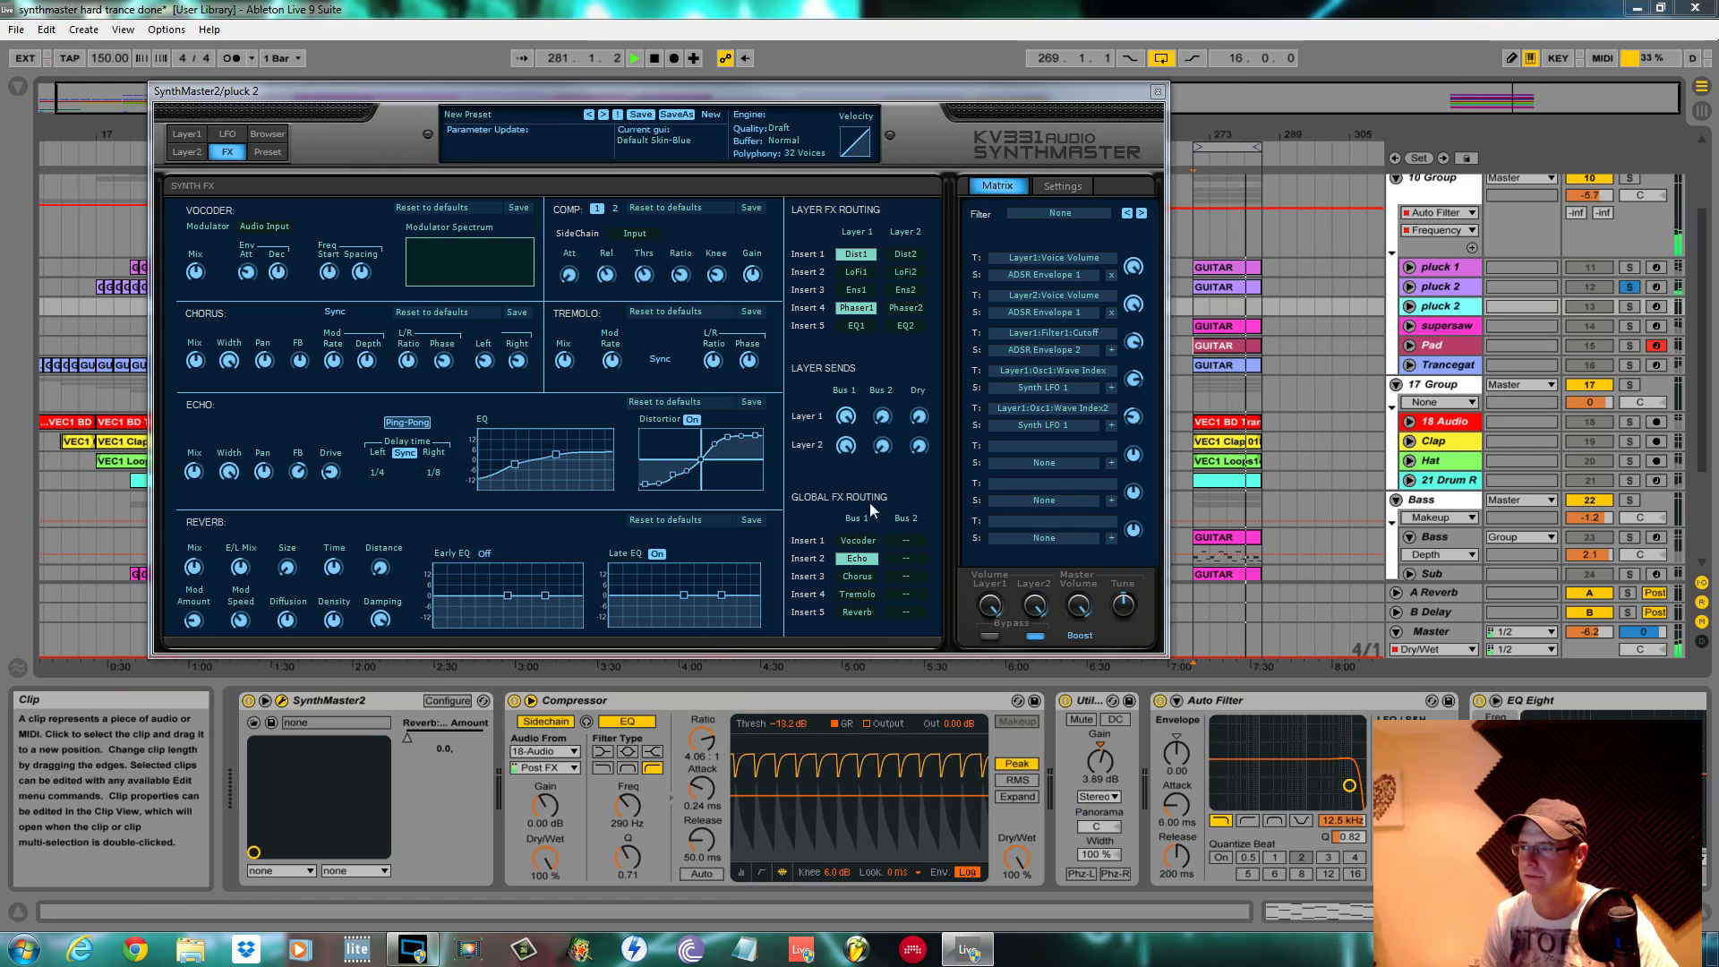
pyautogui.moveTo(885, 430); pyautogui.dragTo(881, 280)
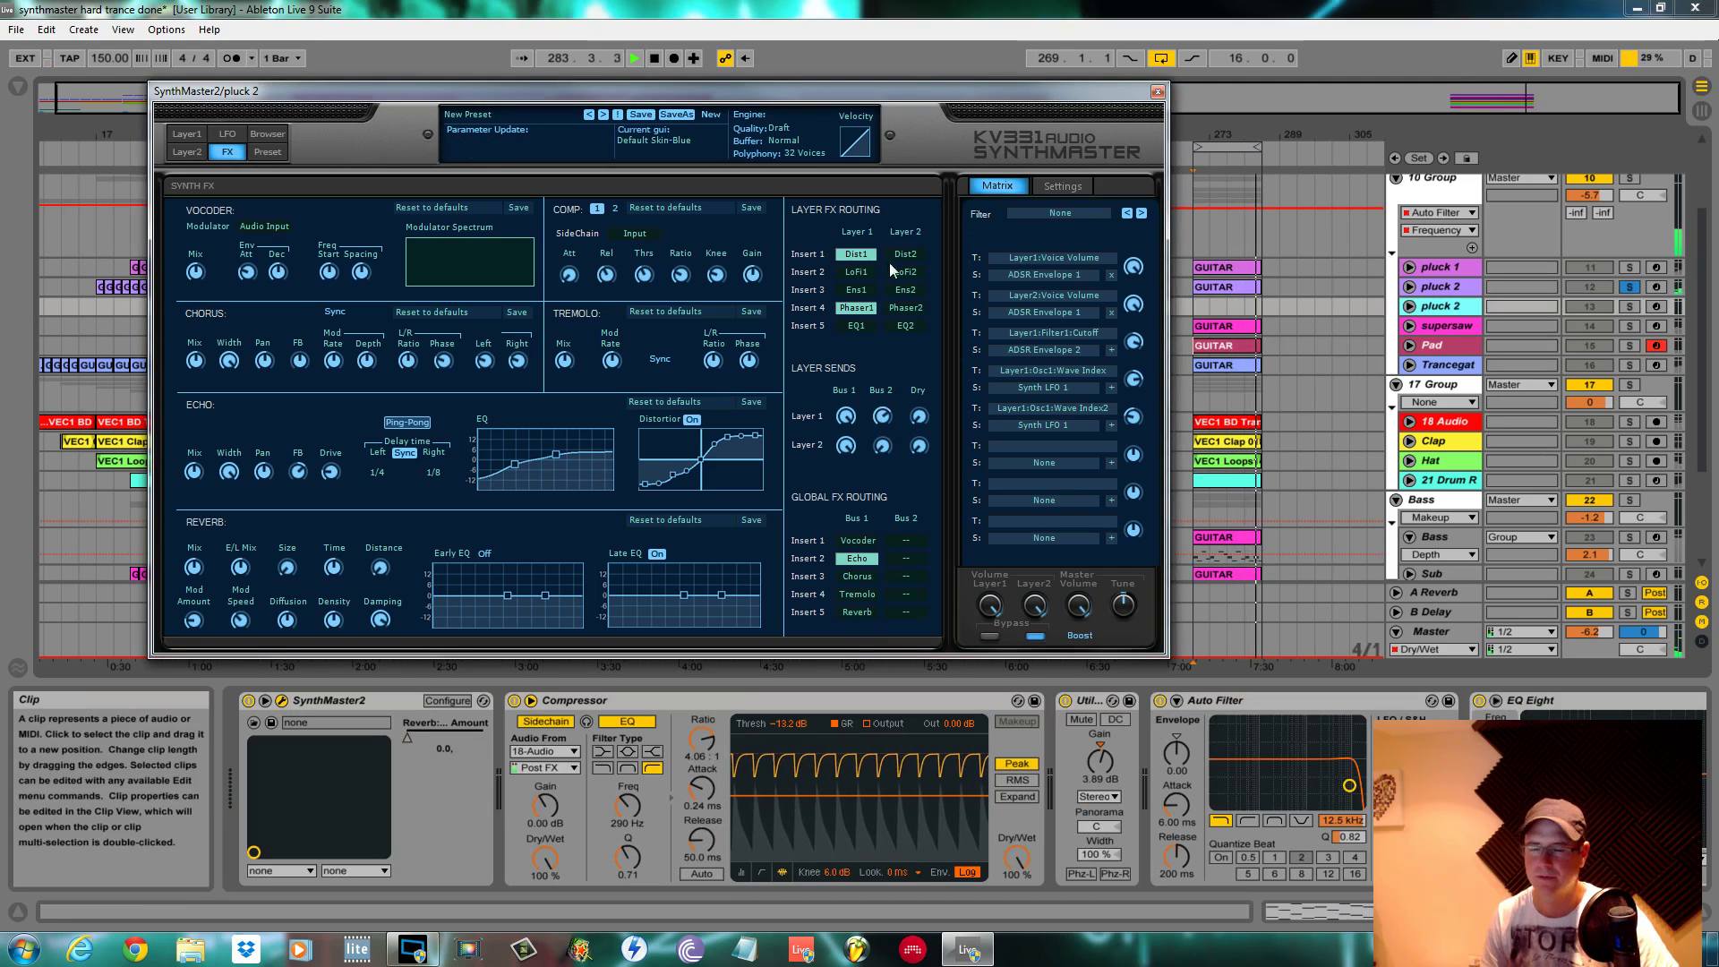
pyautogui.click(846, 446)
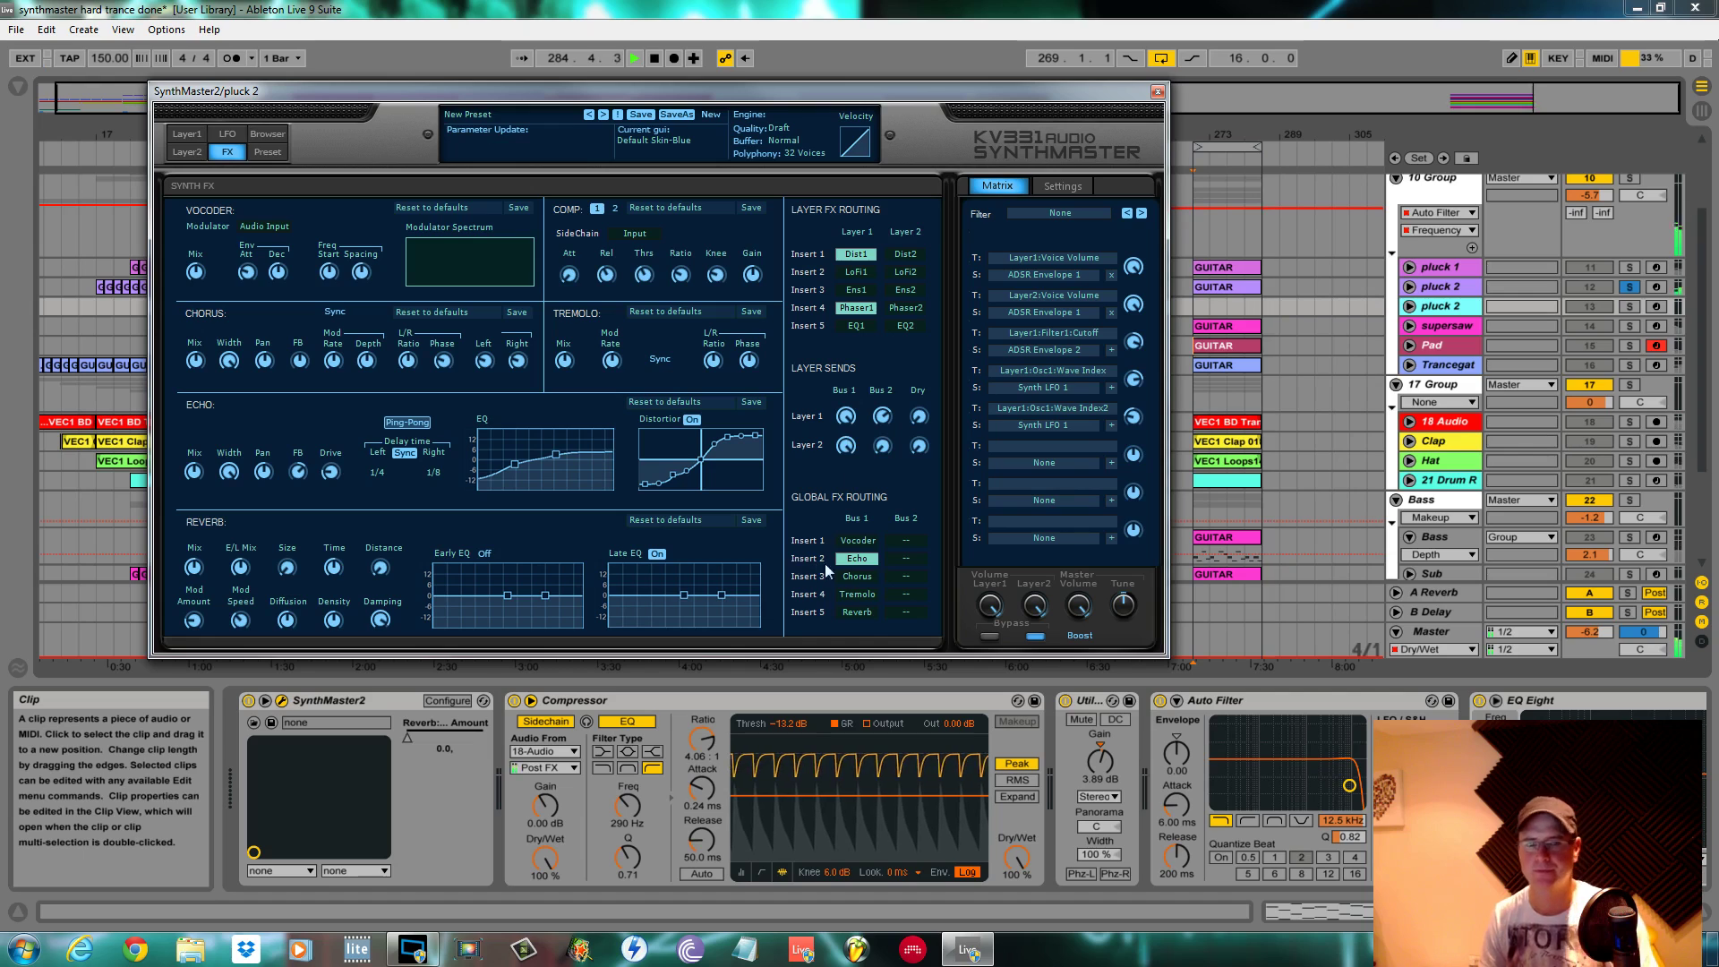
# Enable the global reverb, adjust its mix, and turn on early EQ with treble boosted to +7.6 dB
pyautogui.click(857, 612)
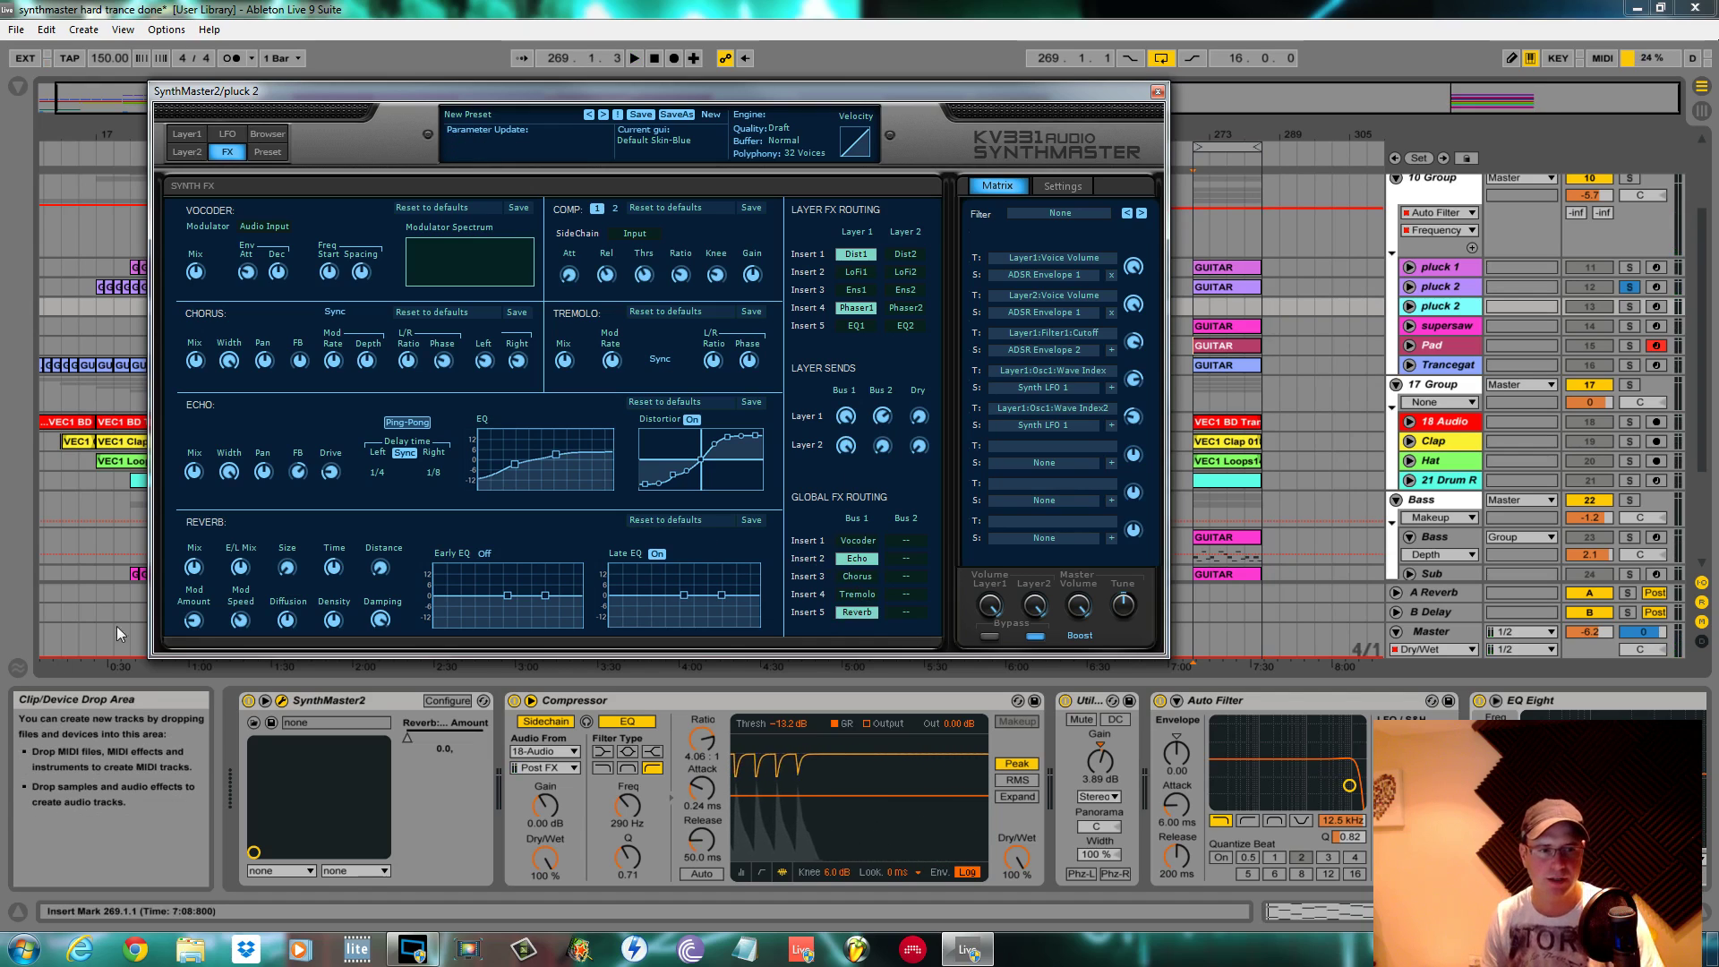
pyautogui.click(195, 566)
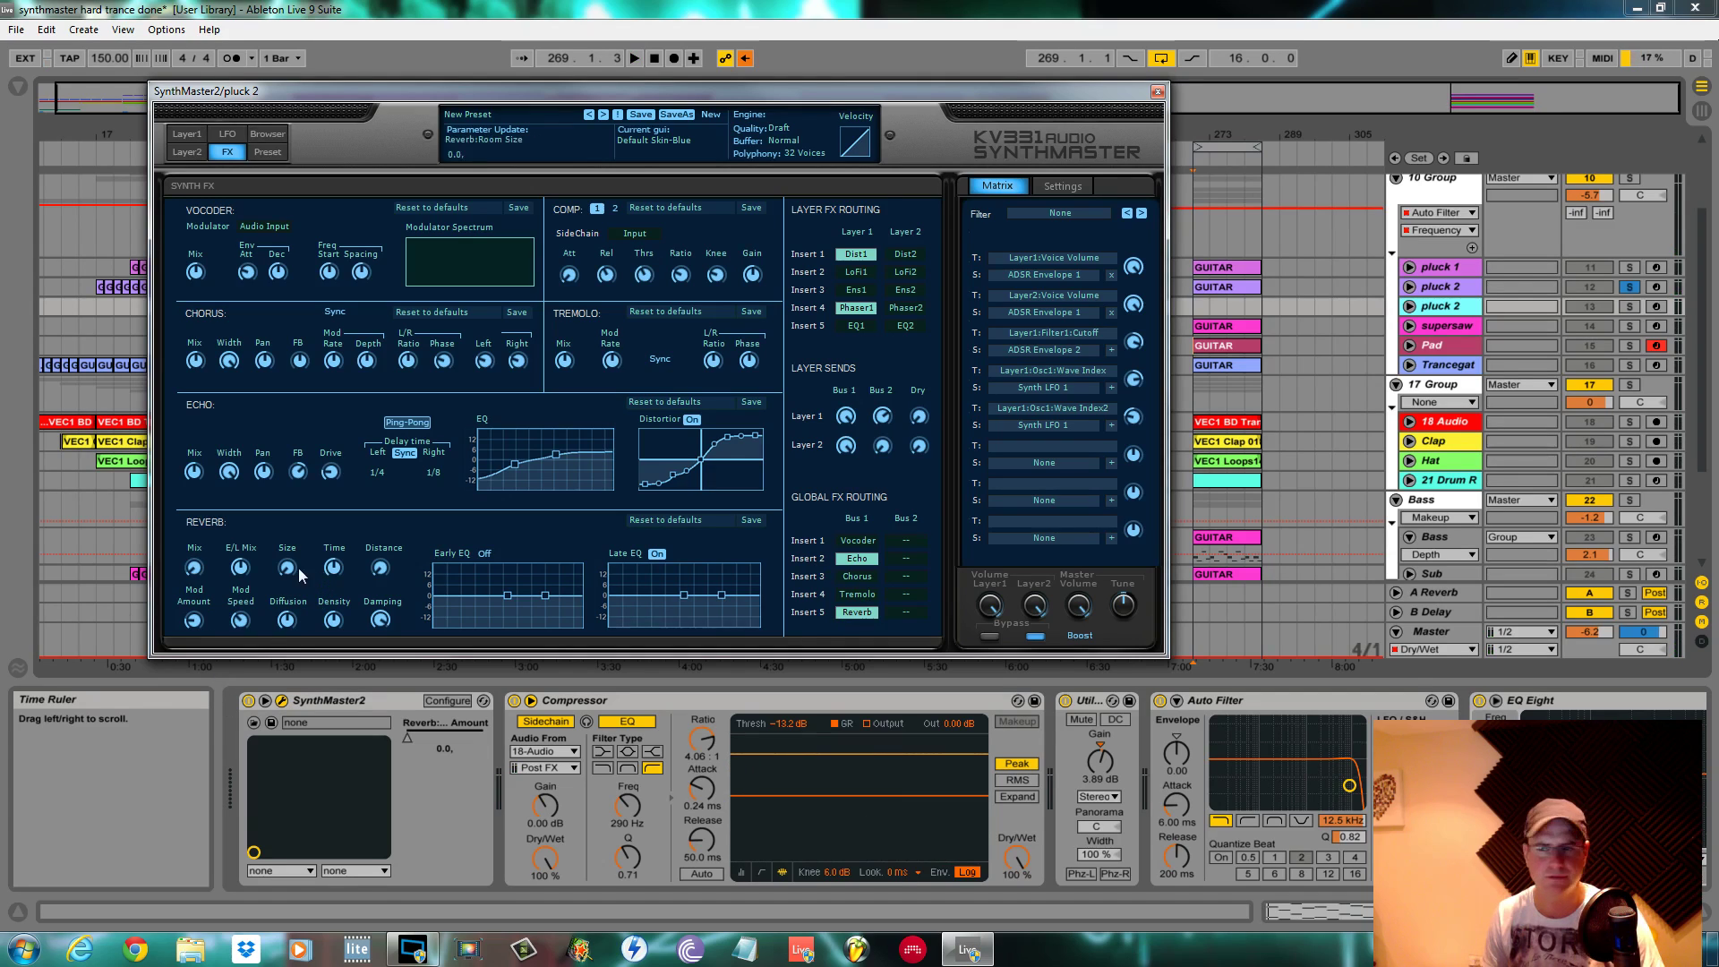
pyautogui.scroll(3, 300, 570)
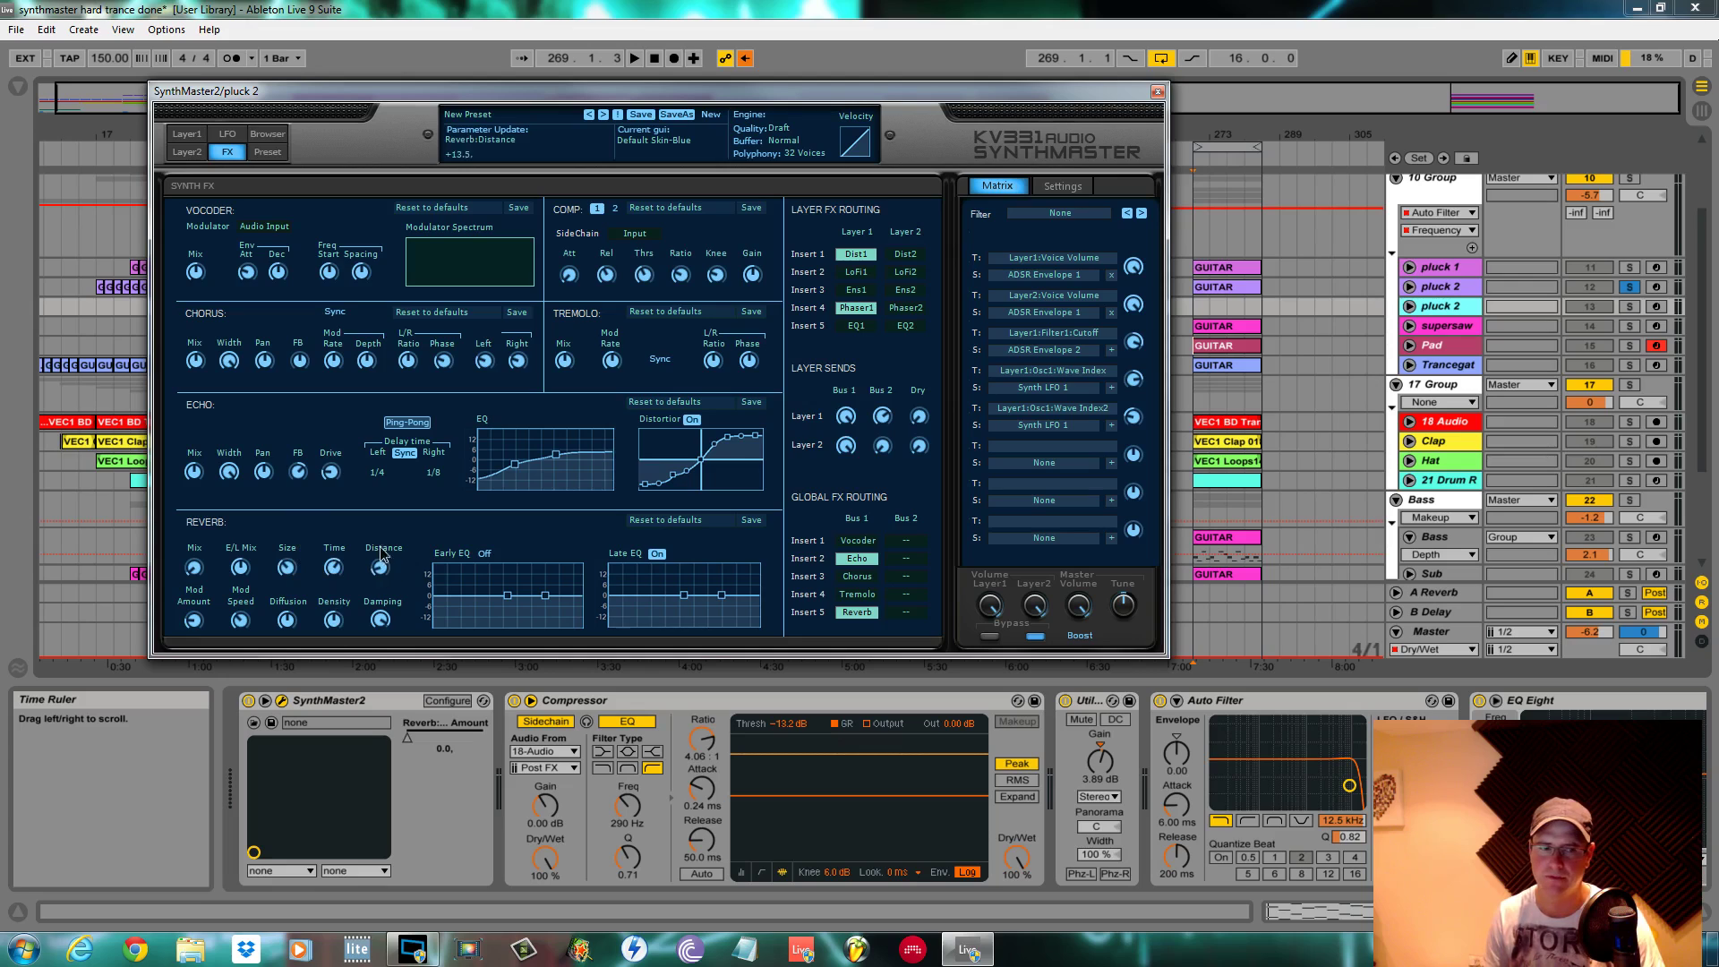
pyautogui.click(485, 553)
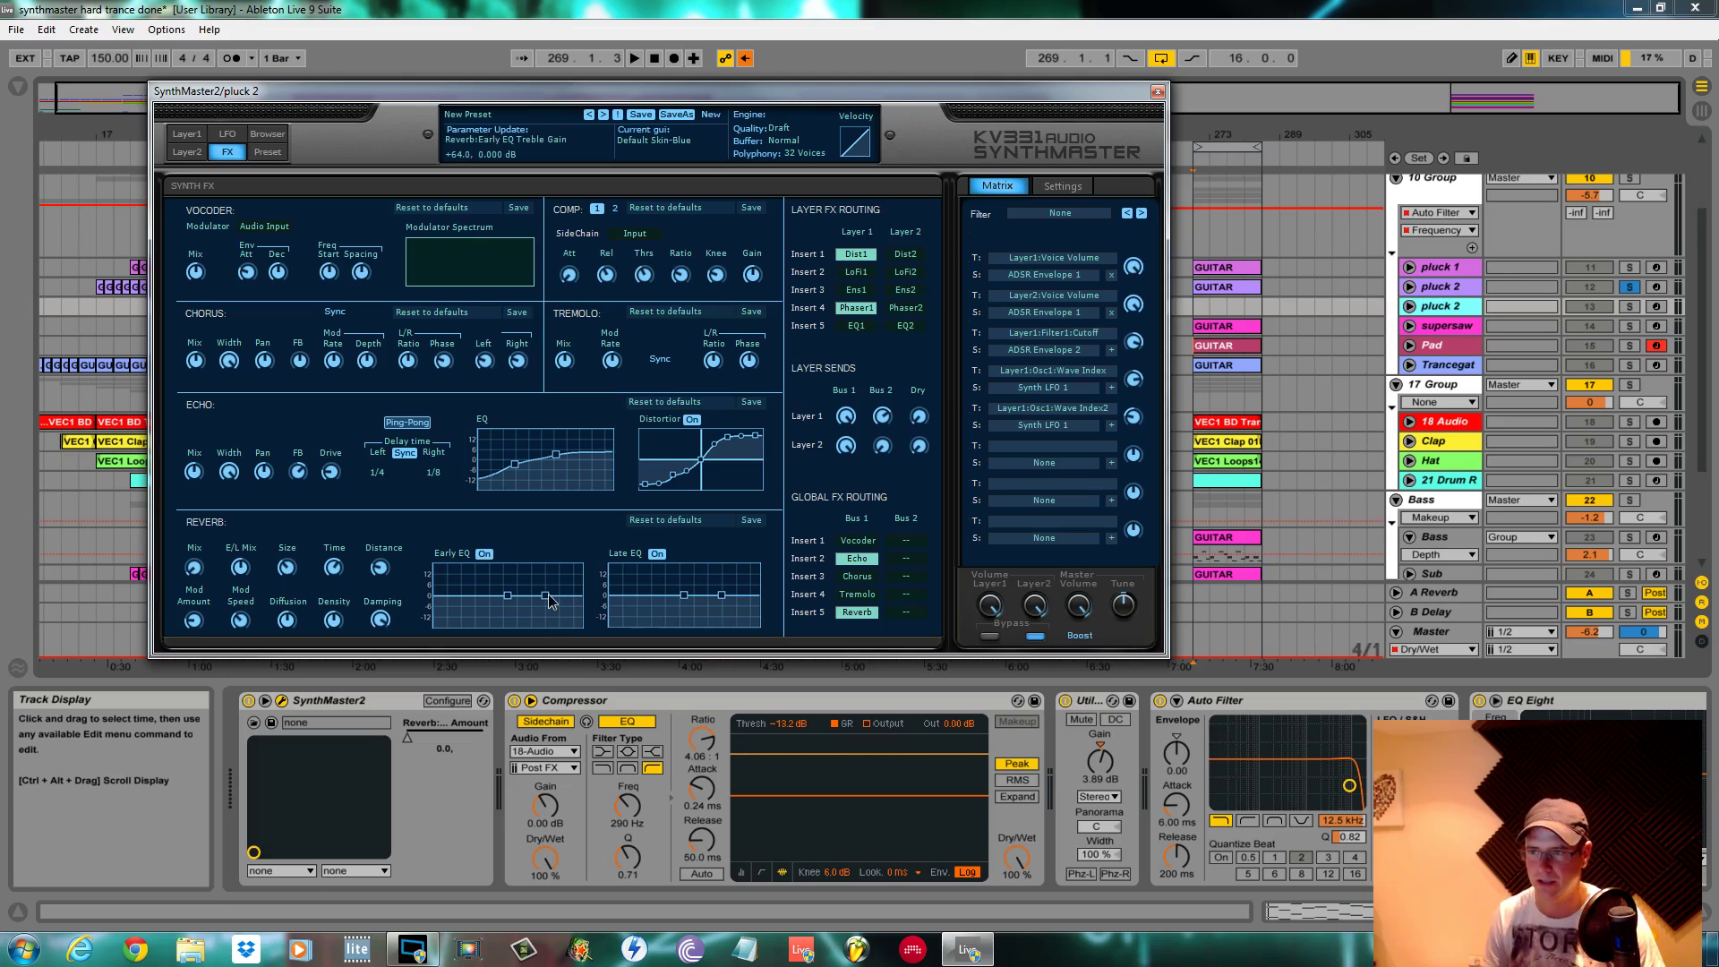
pyautogui.moveTo(545, 594); pyautogui.dragTo(492, 593)
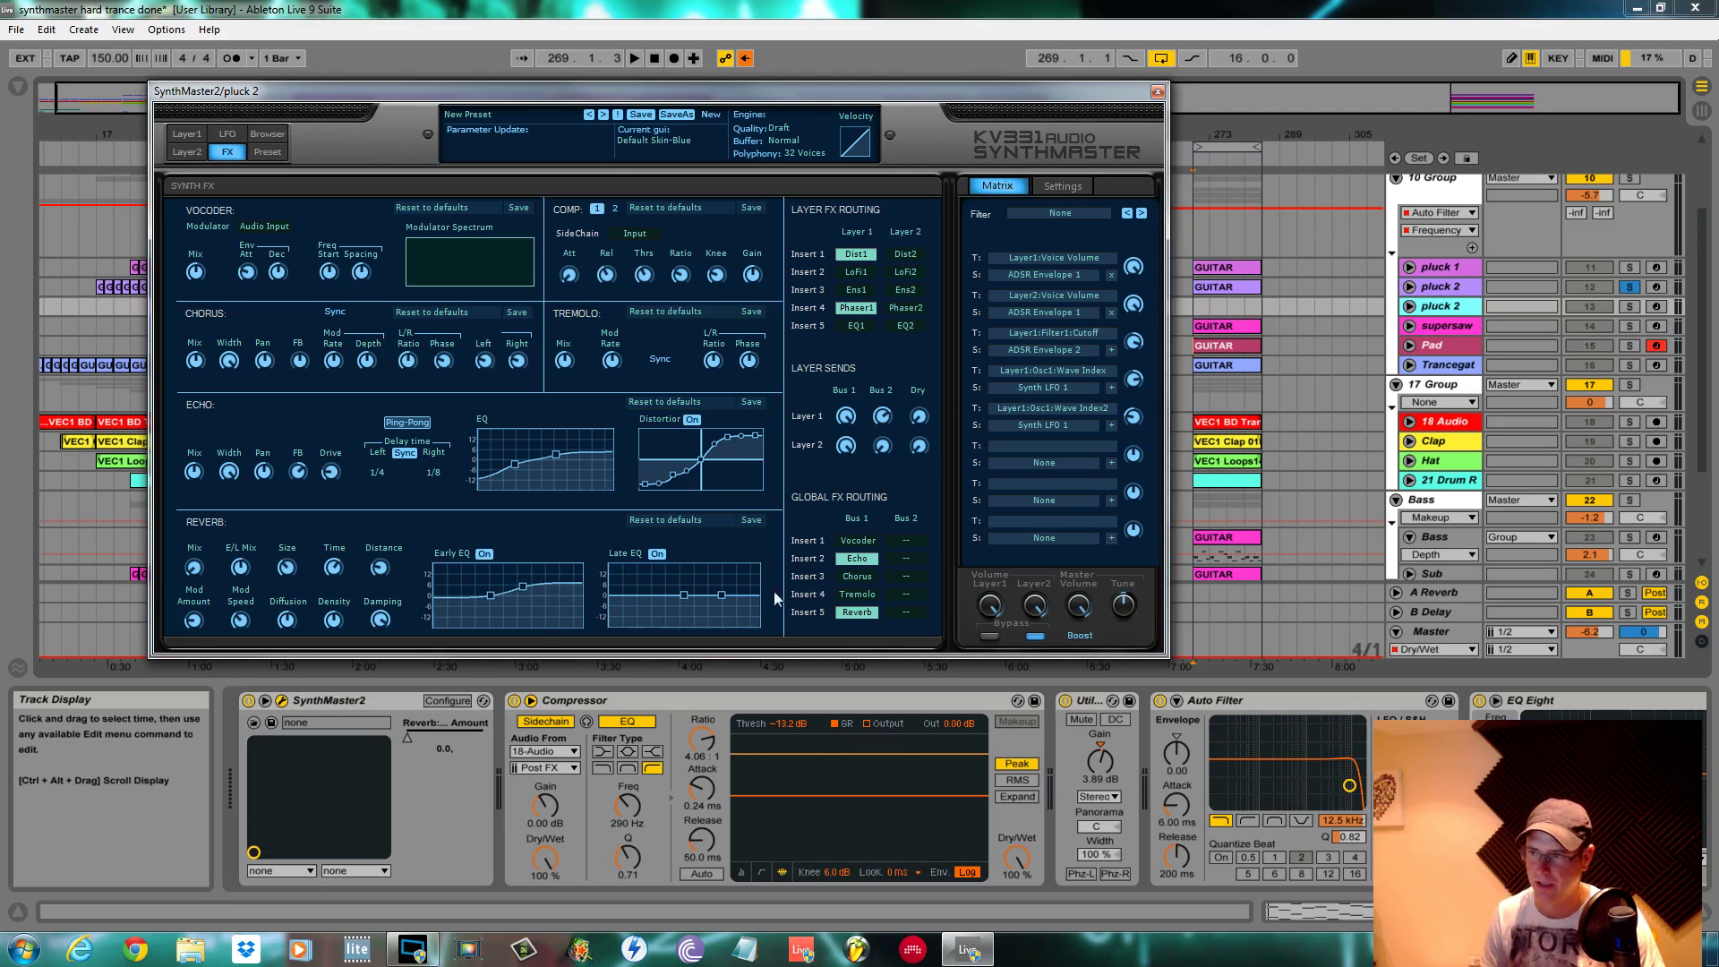
# Play the song while switching the solo between pluck 1 and pluck 2
pyautogui.press('space')
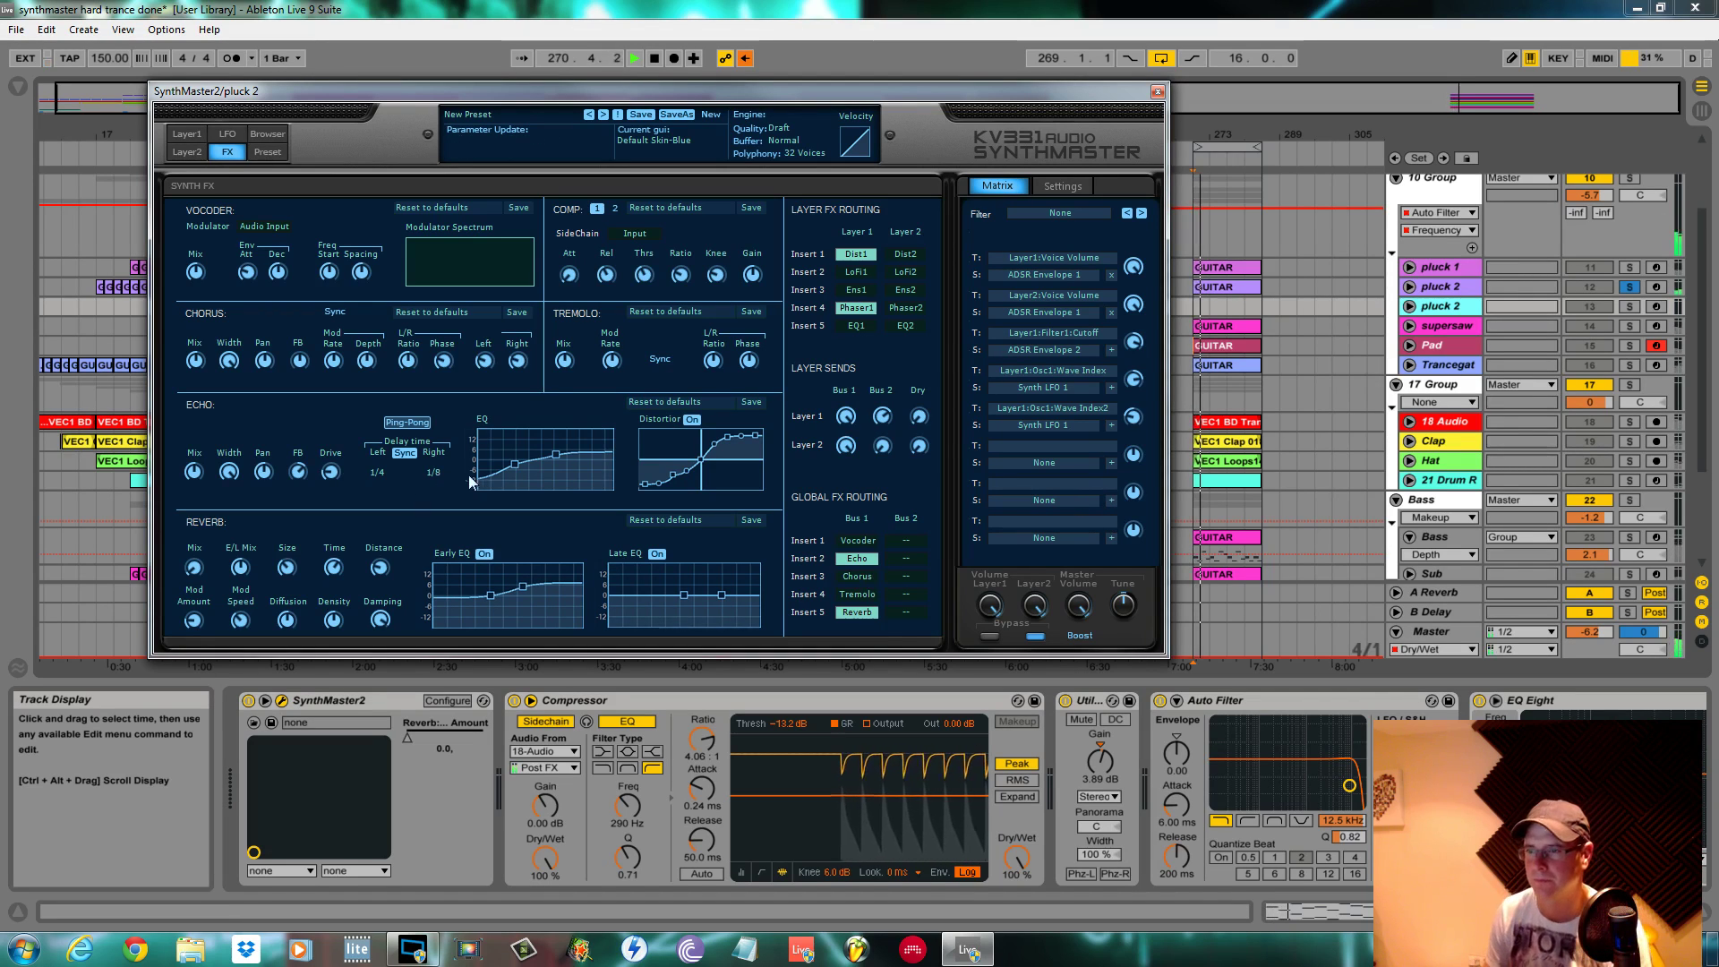
pyautogui.click(1629, 267)
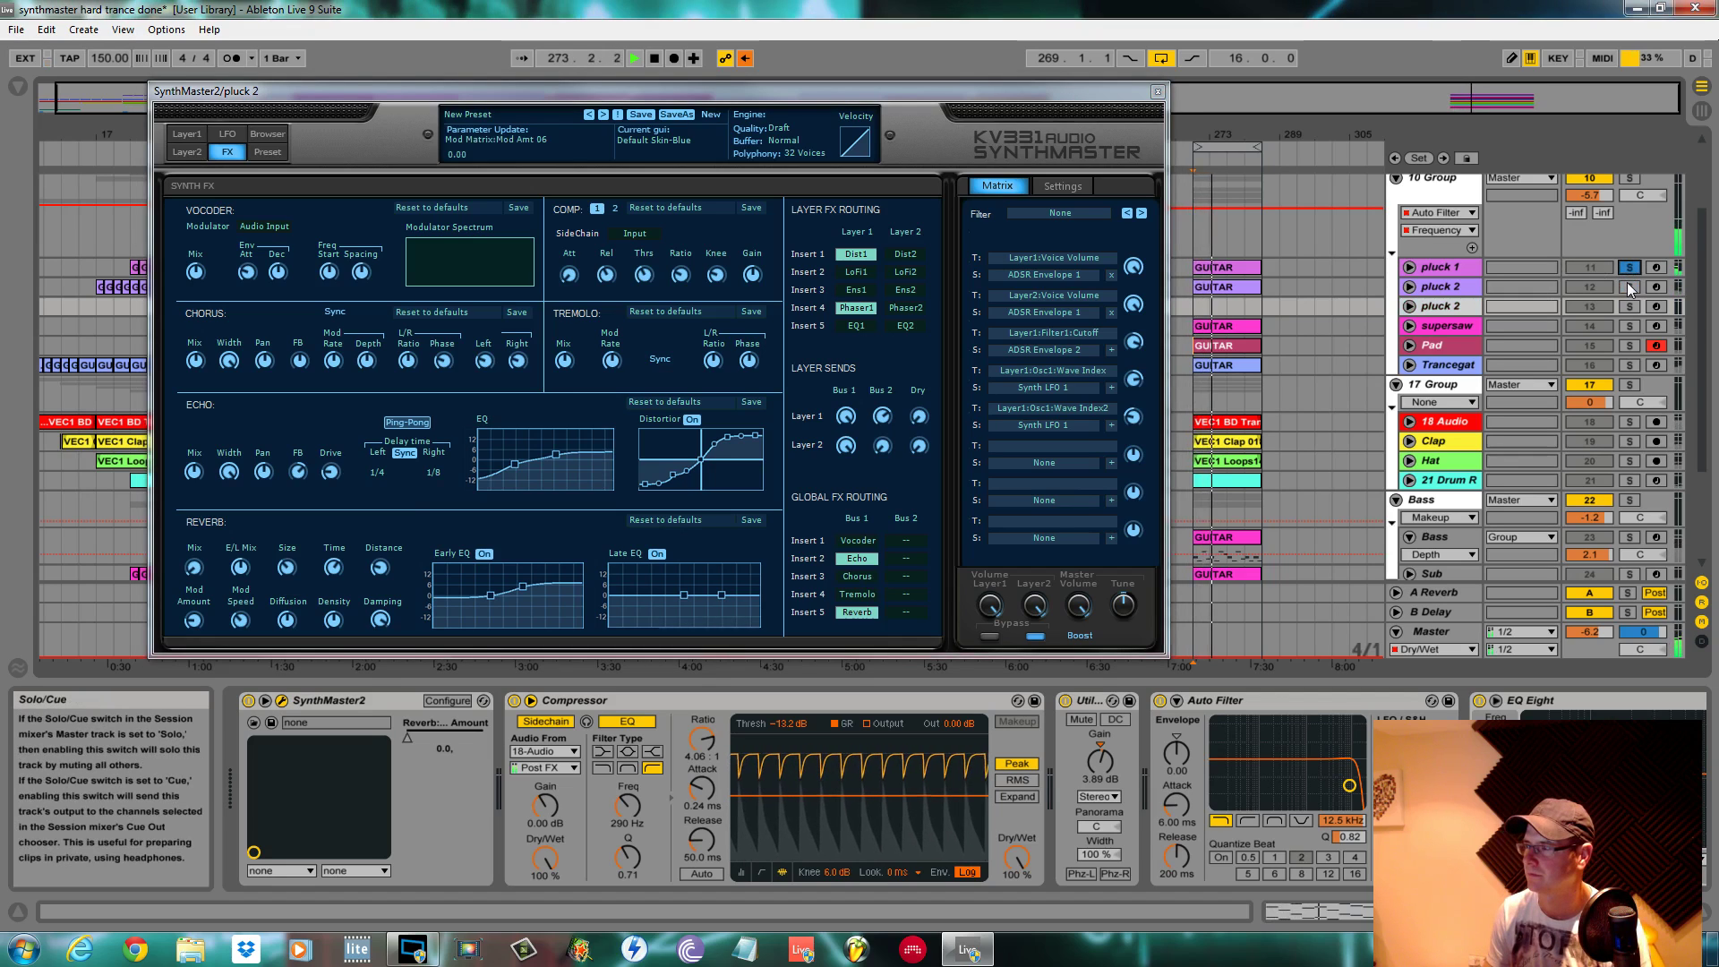
pyautogui.click(1629, 287)
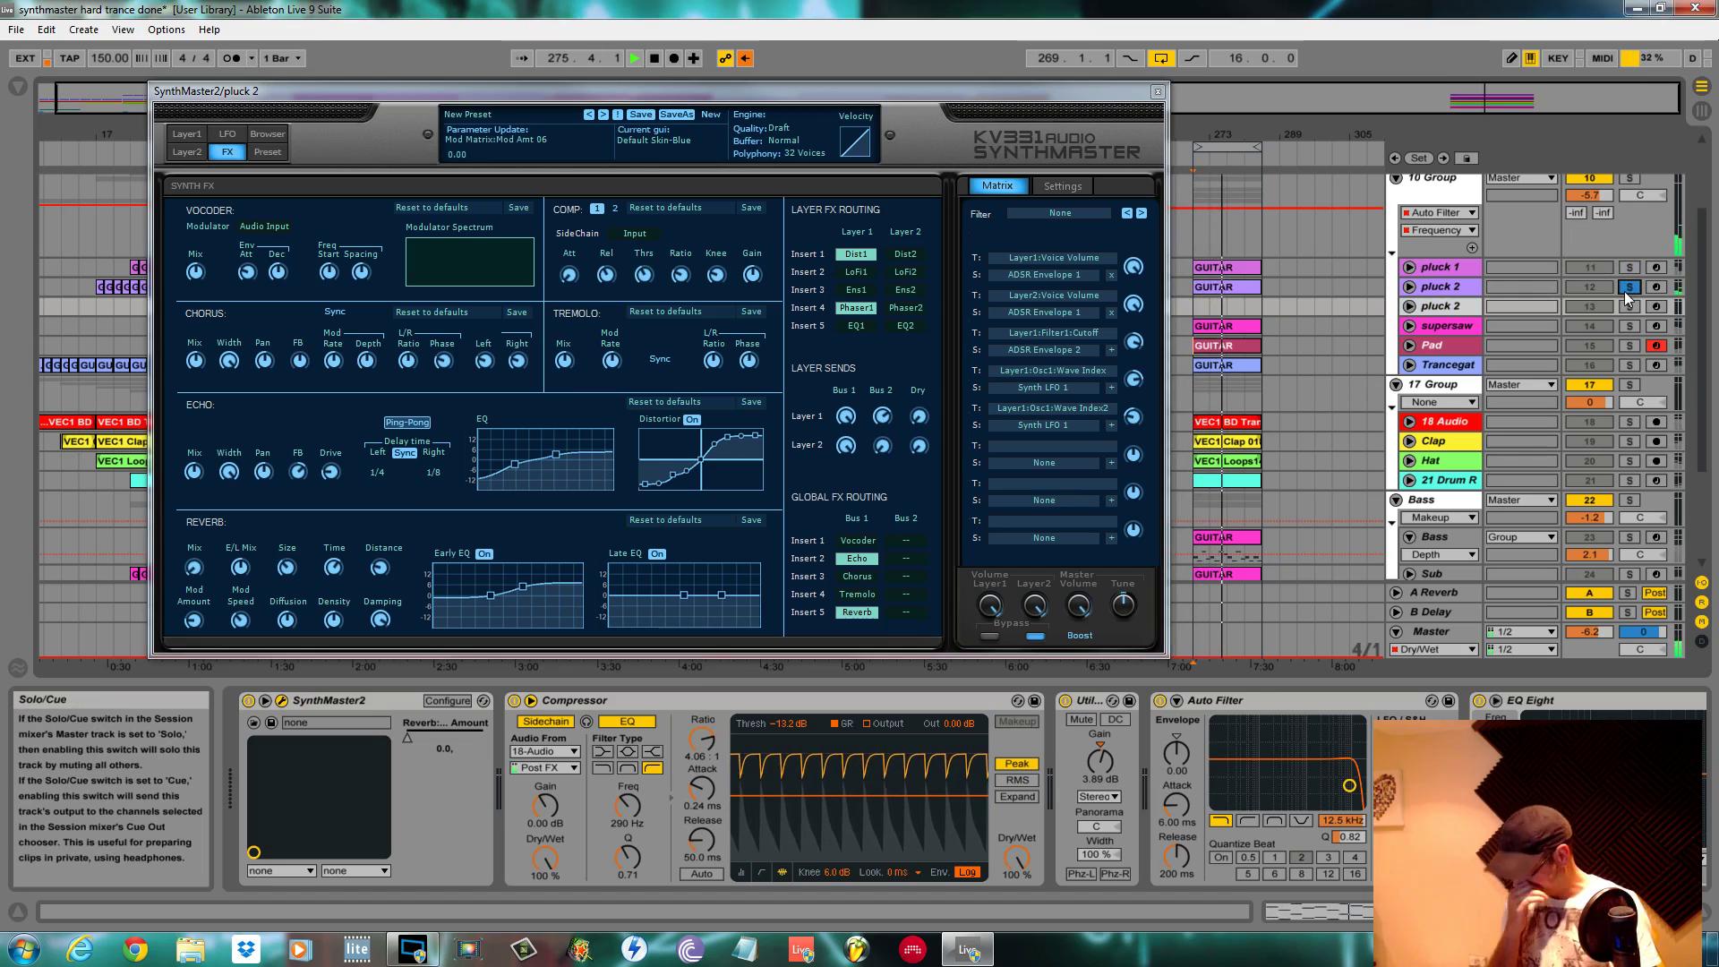
pyautogui.press('space')
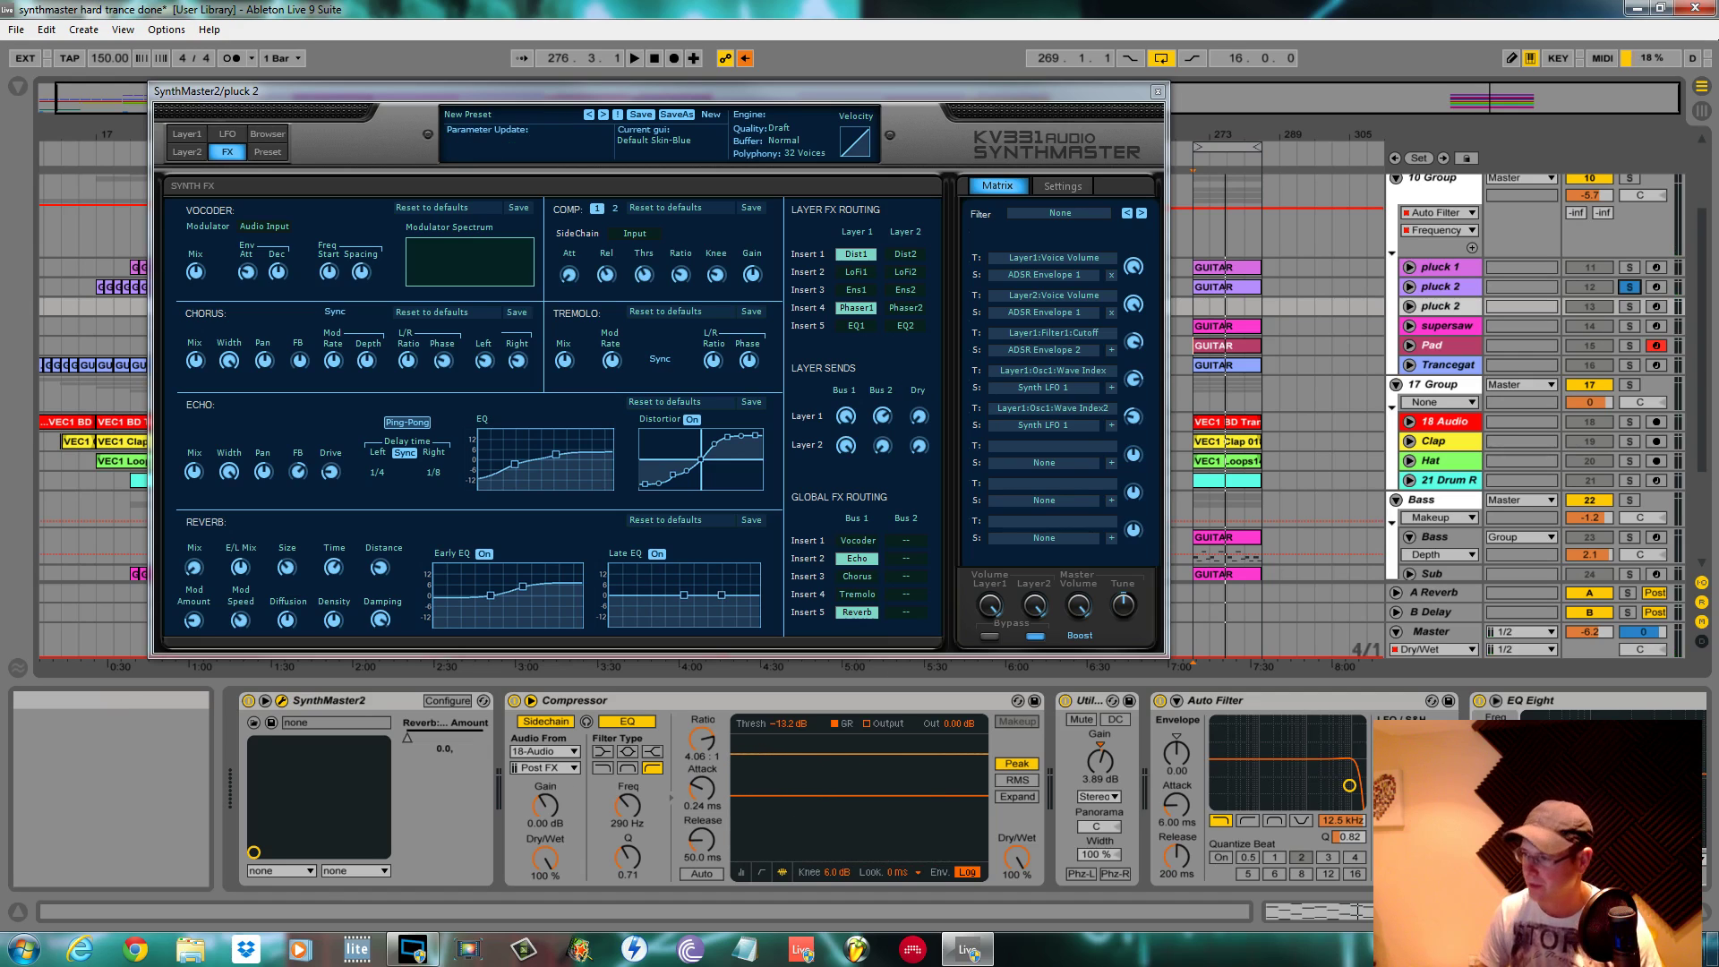
# Re-enable the reverb amount's automation, then solo pluck 1 and pluck 2 together and play
pyautogui.moveTo(1298, 911); pyautogui.dragTo(1343, 911)
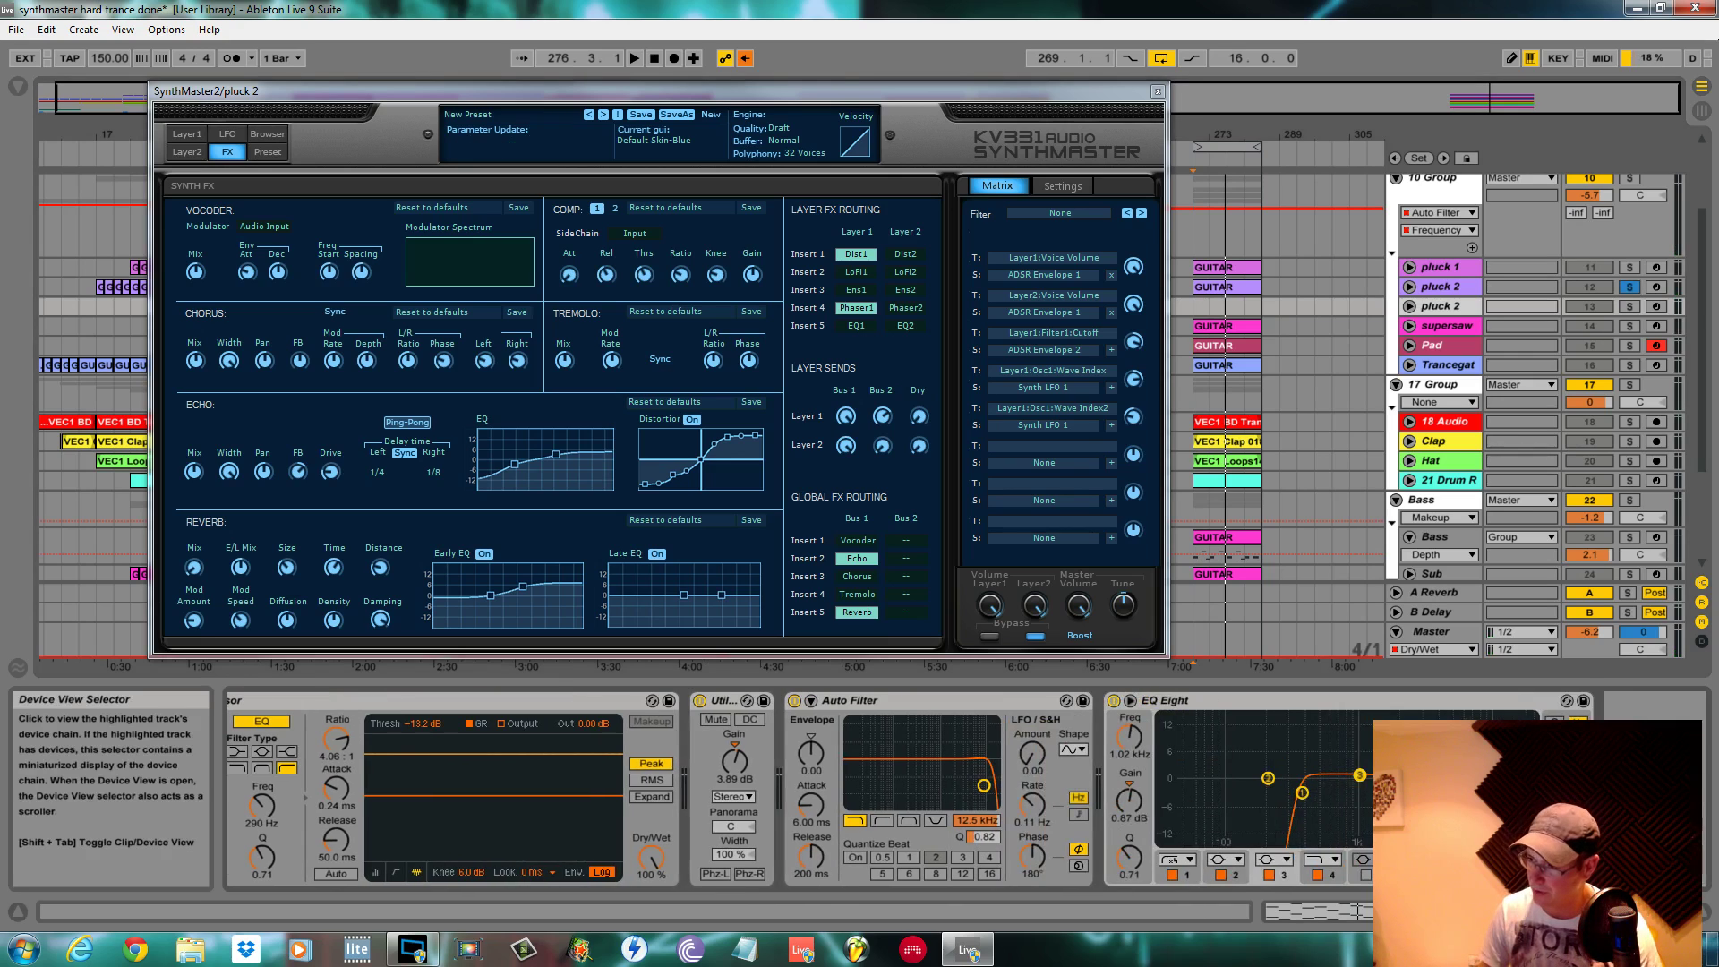
pyautogui.click(1472, 268)
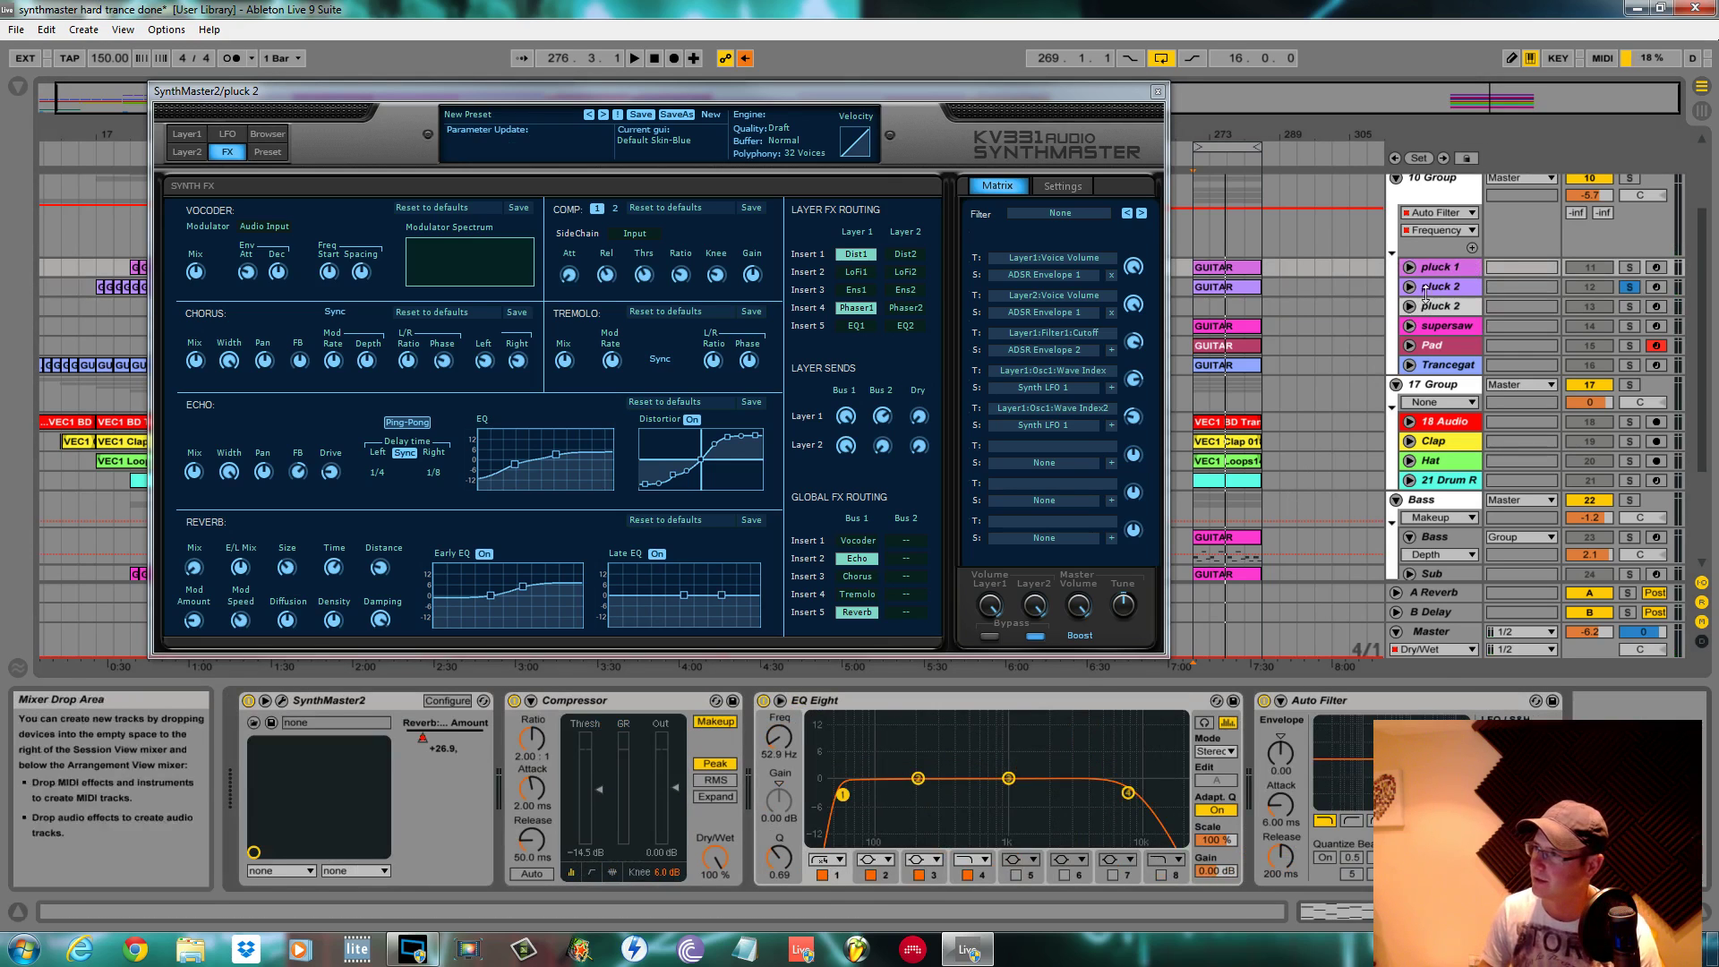
pyautogui.click(1468, 287)
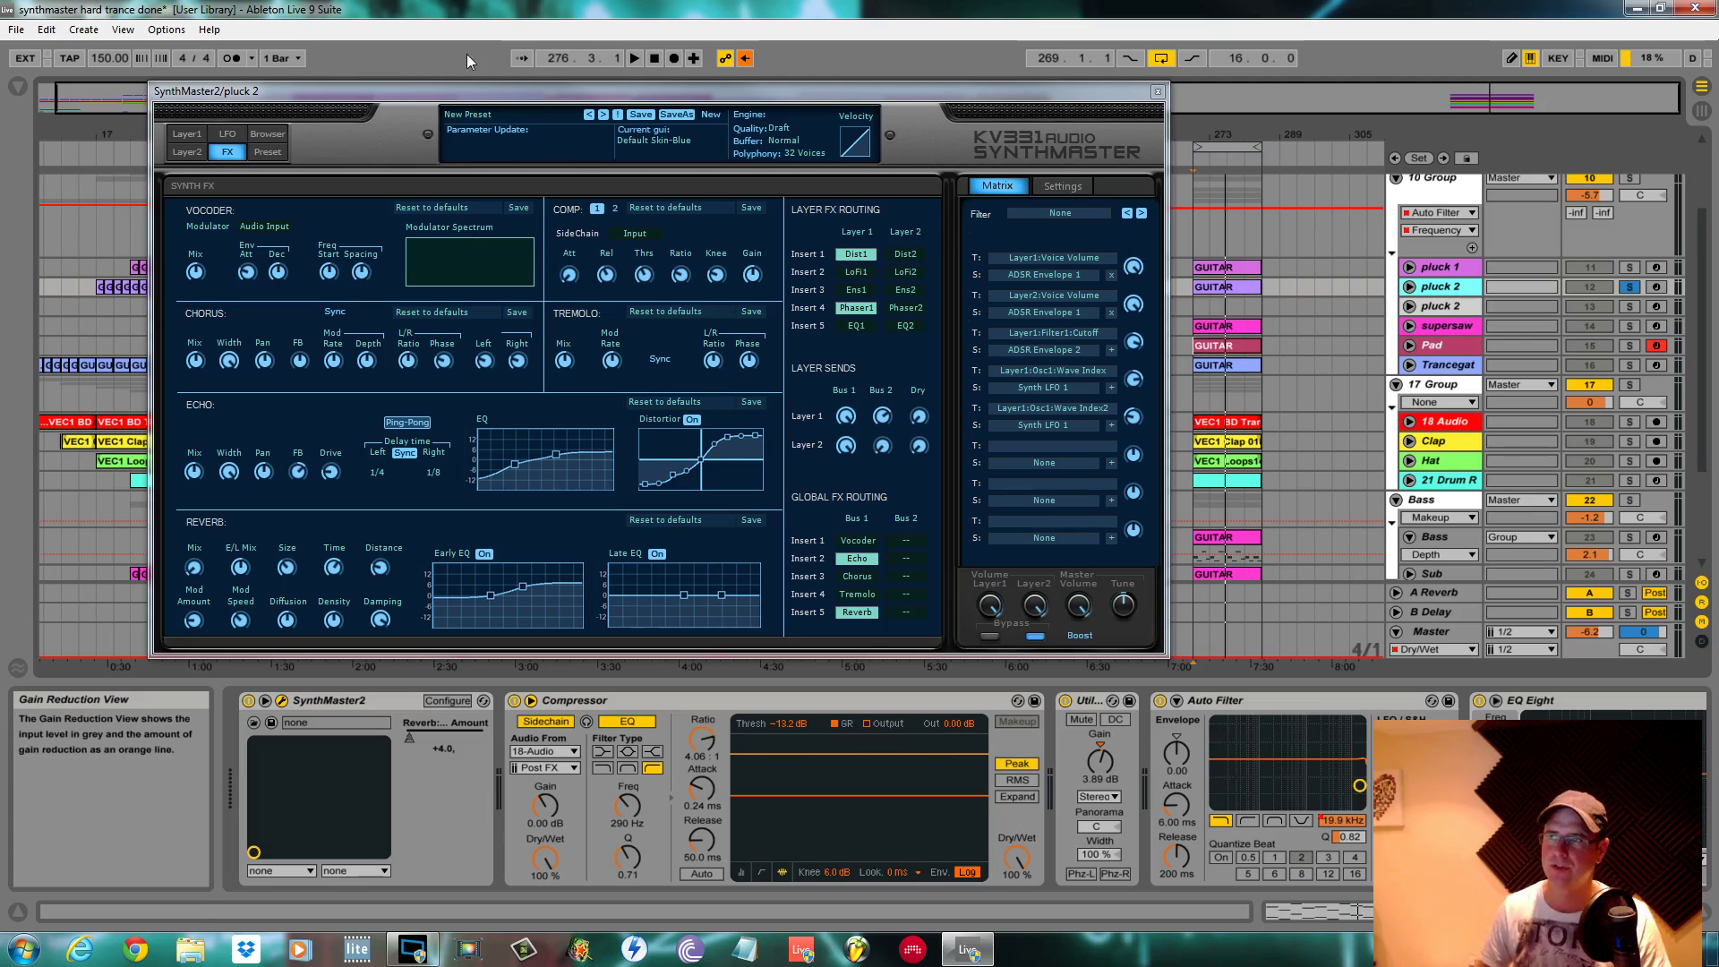
pyautogui.click(744, 58)
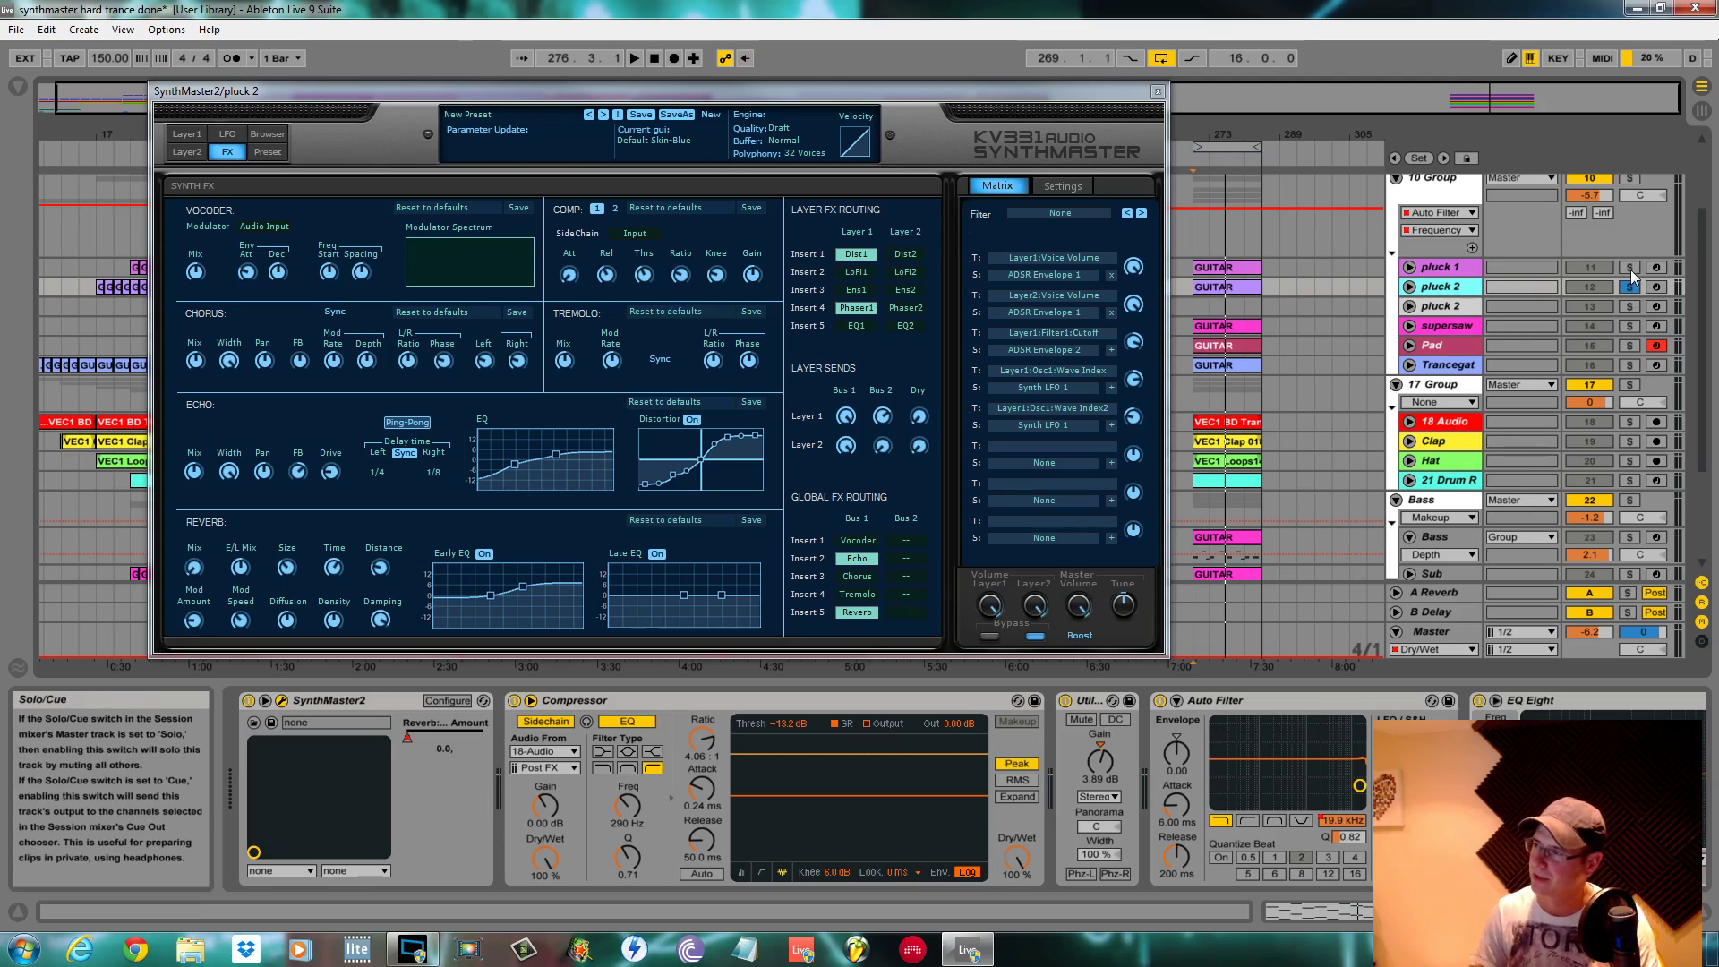
pyautogui.keyDown('ctrl'); pyautogui.click(1629, 267); pyautogui.keyUp('ctrl')
pyautogui.press('space')
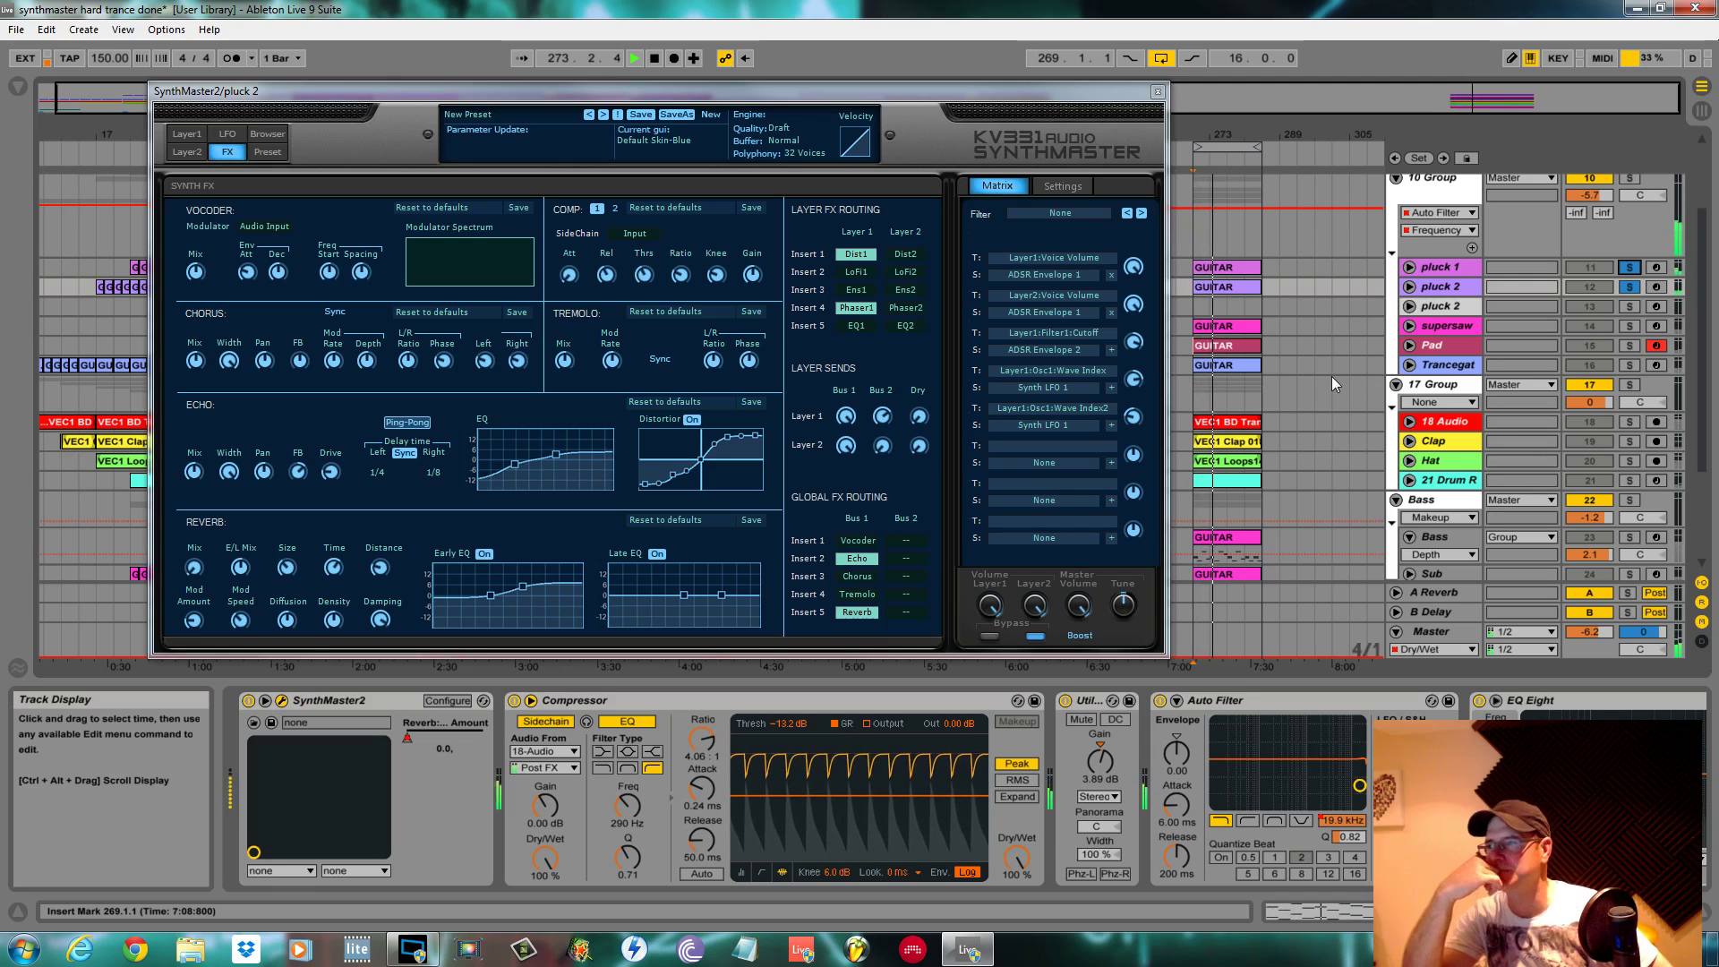
# Toggle the pluck solos until only pluck 2 is soloed, then stop playback
pyautogui.click(1629, 267)
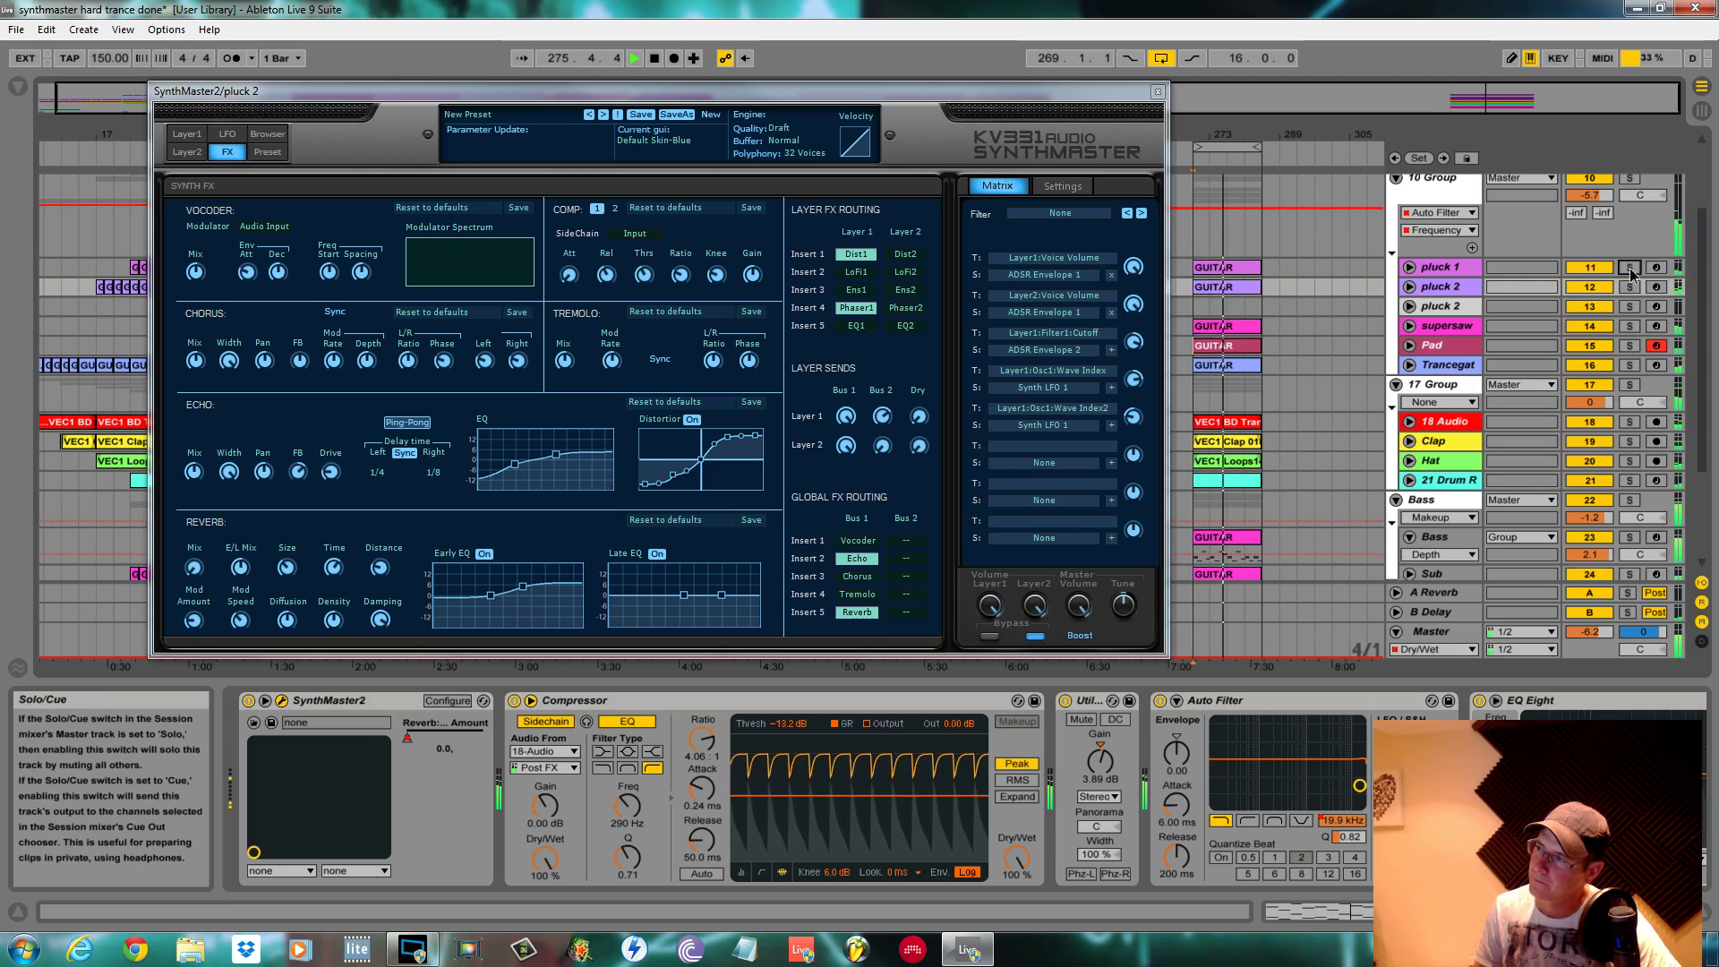
pyautogui.click(1629, 268)
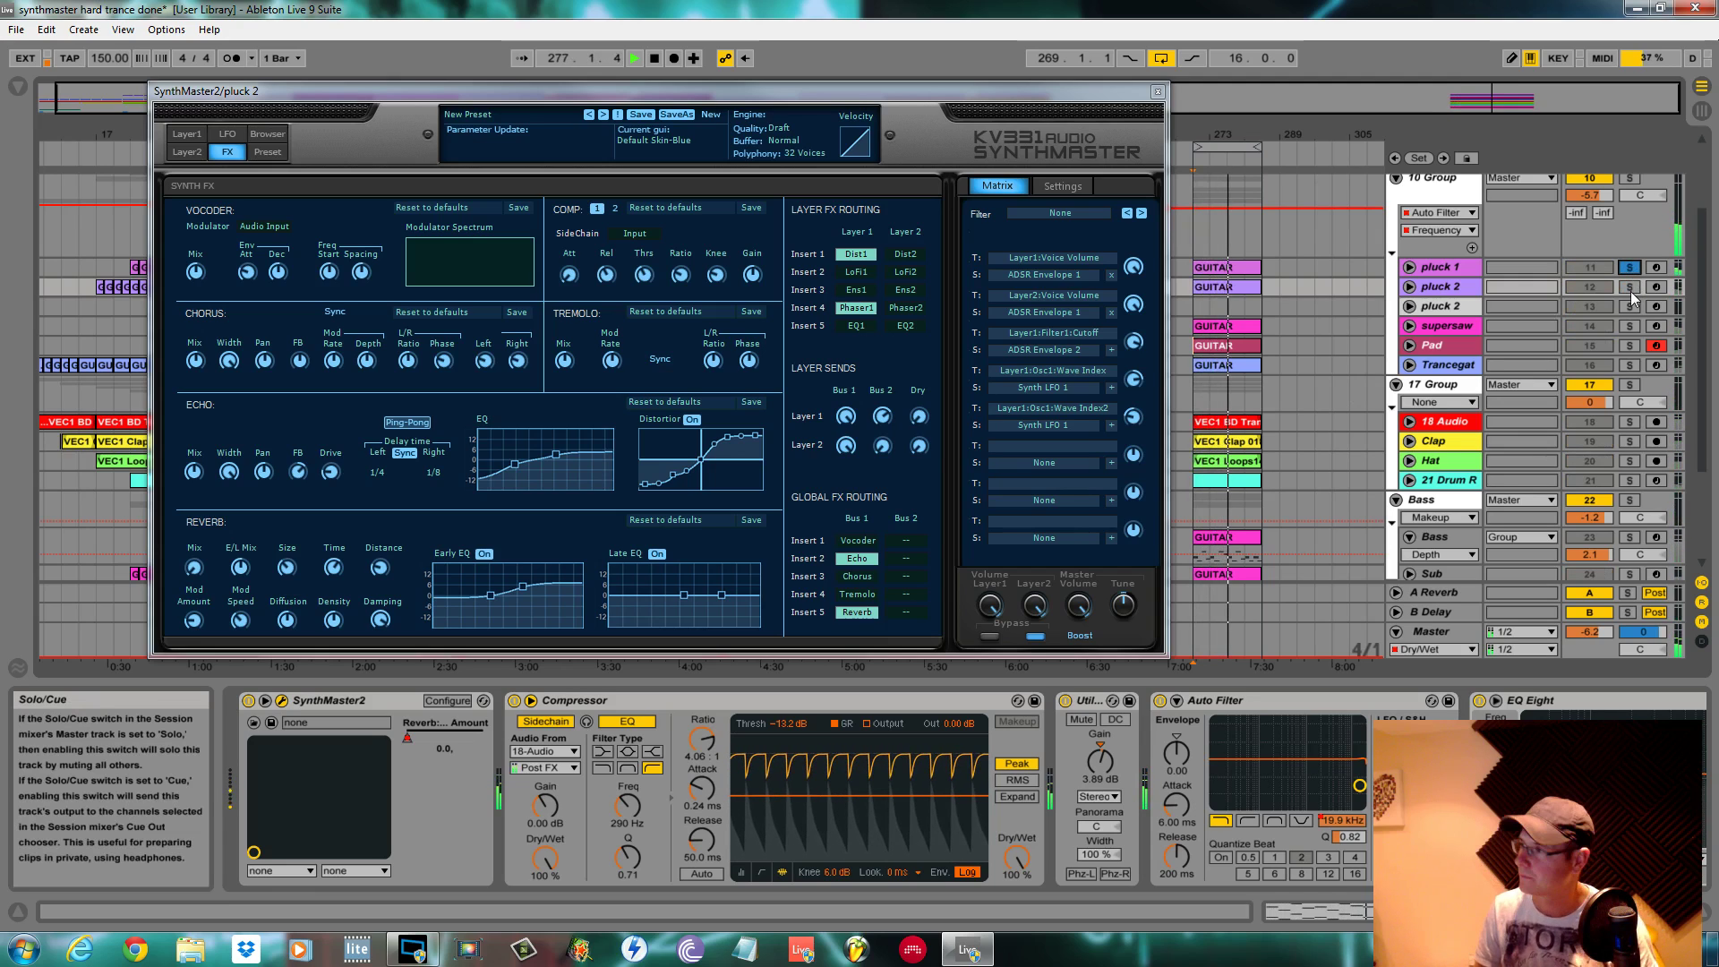
pyautogui.keyDown('ctrl'); pyautogui.click(1629, 286); pyautogui.keyUp('ctrl')
pyautogui.keyDown('ctrl'); pyautogui.click(1631, 267); pyautogui.keyUp('ctrl')
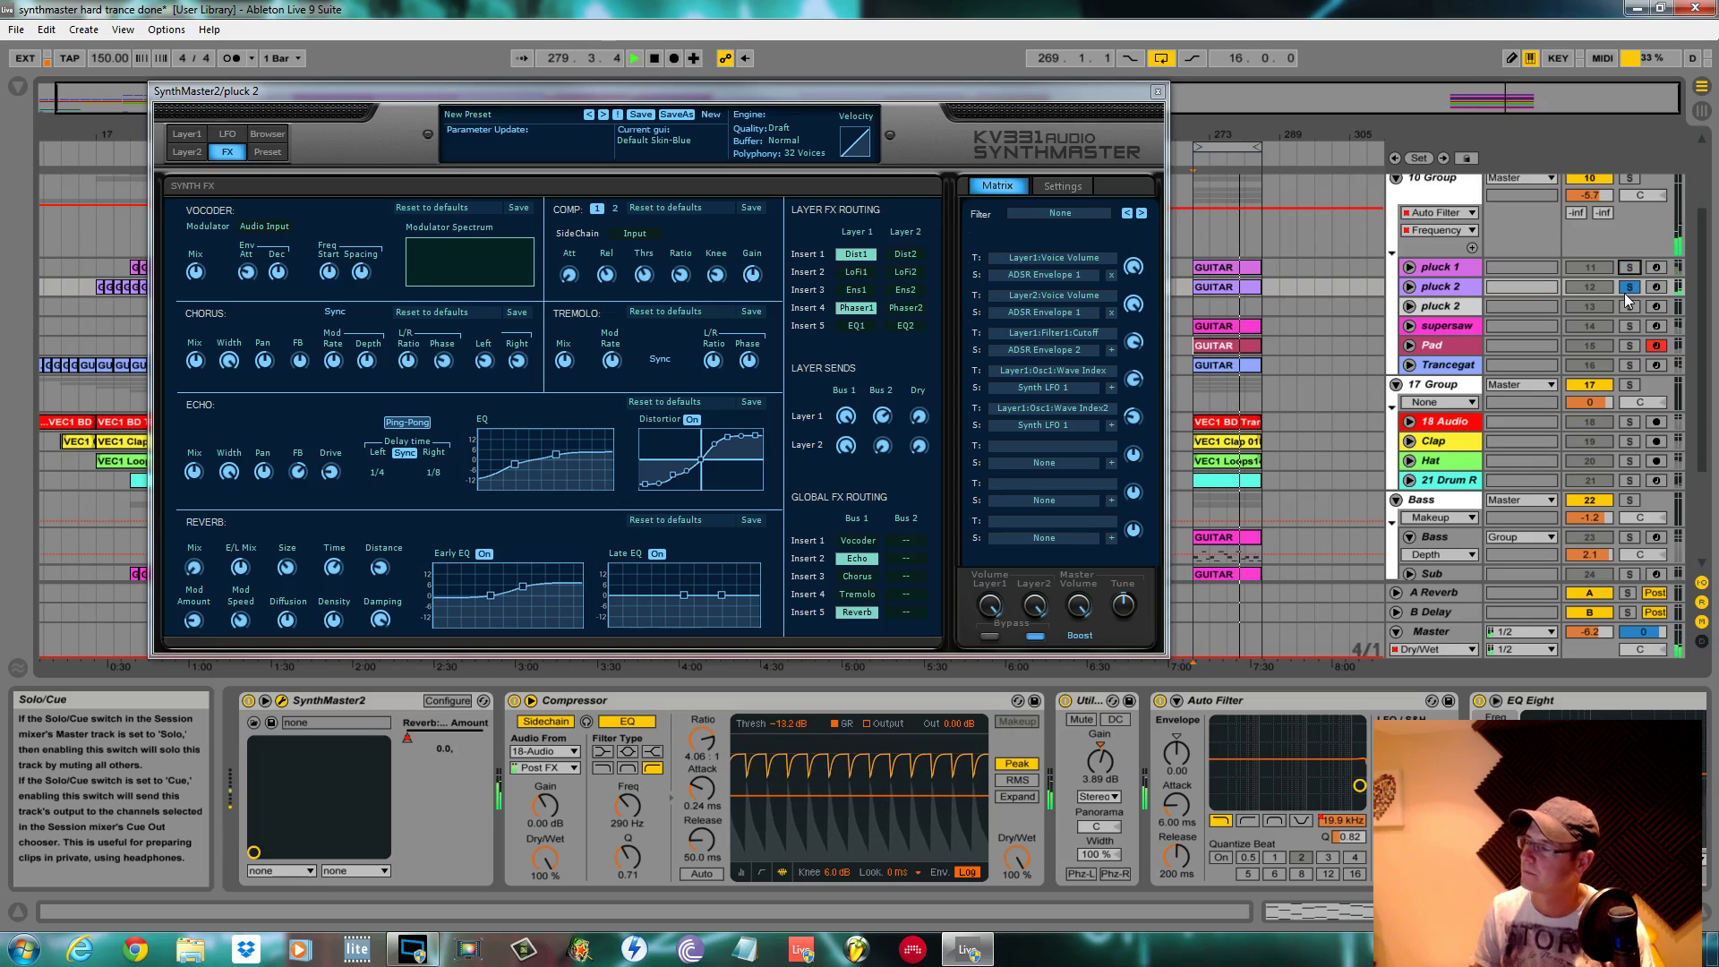
pyautogui.press('space')
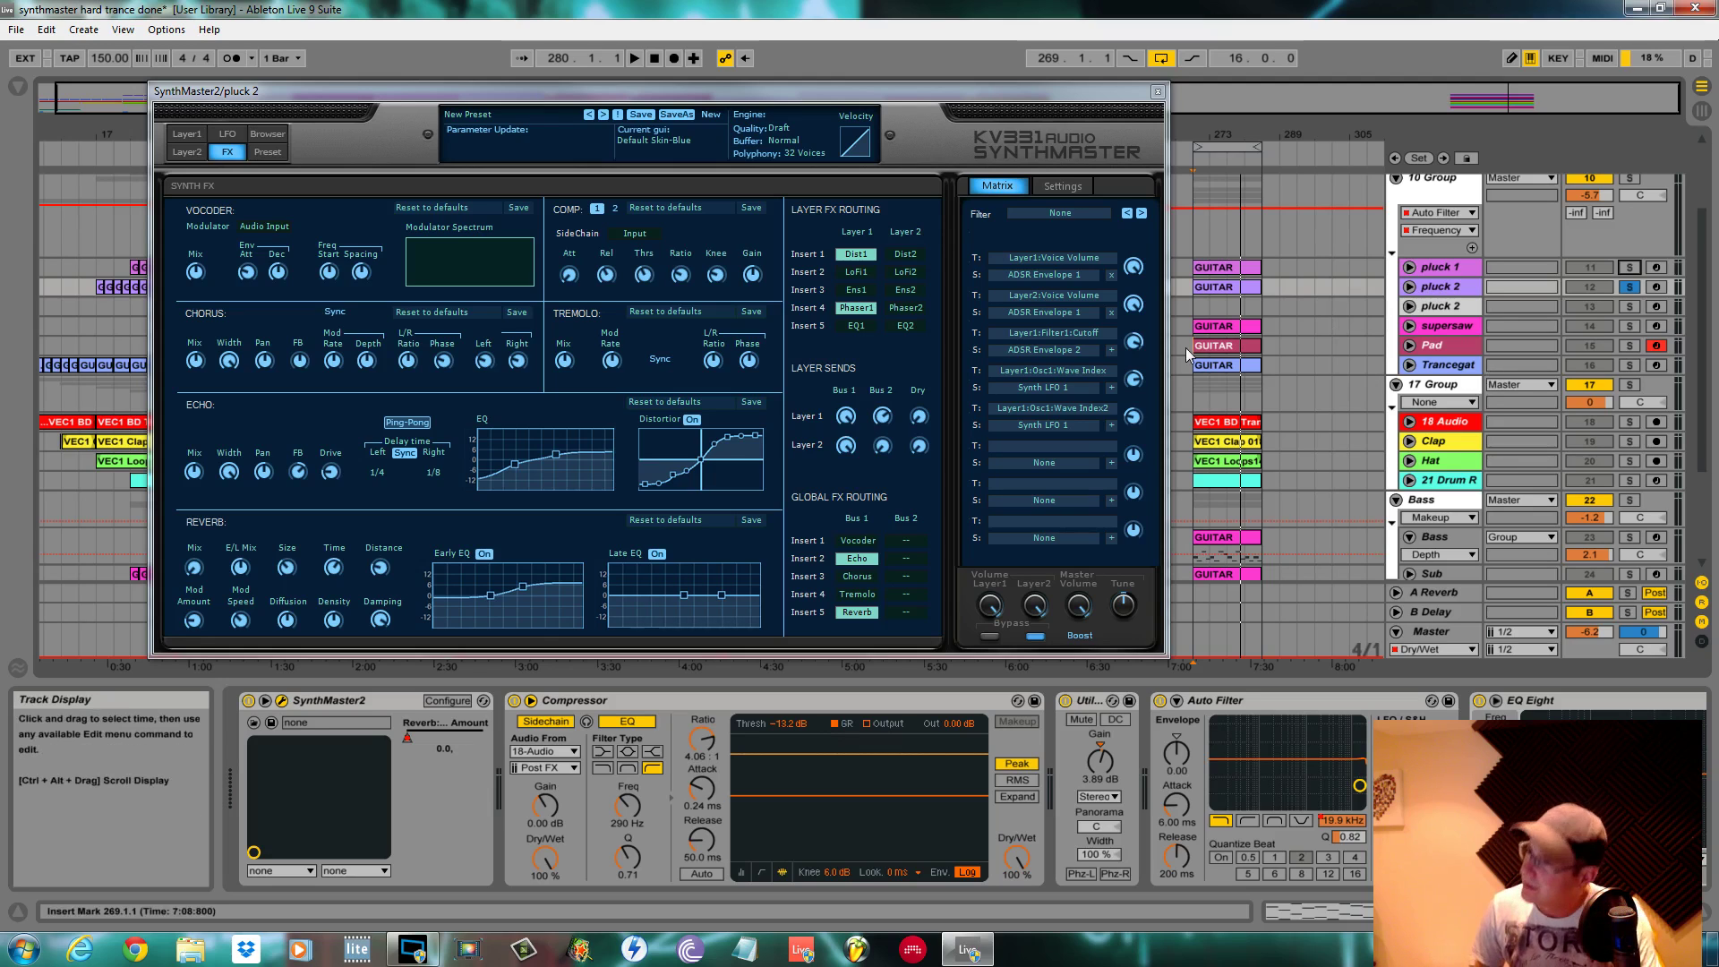
# Play from bar 145 and clear the pluck 2 solo to hear the full mix
pyautogui.moveTo(1076, 95); pyautogui.dragTo(336, 489)
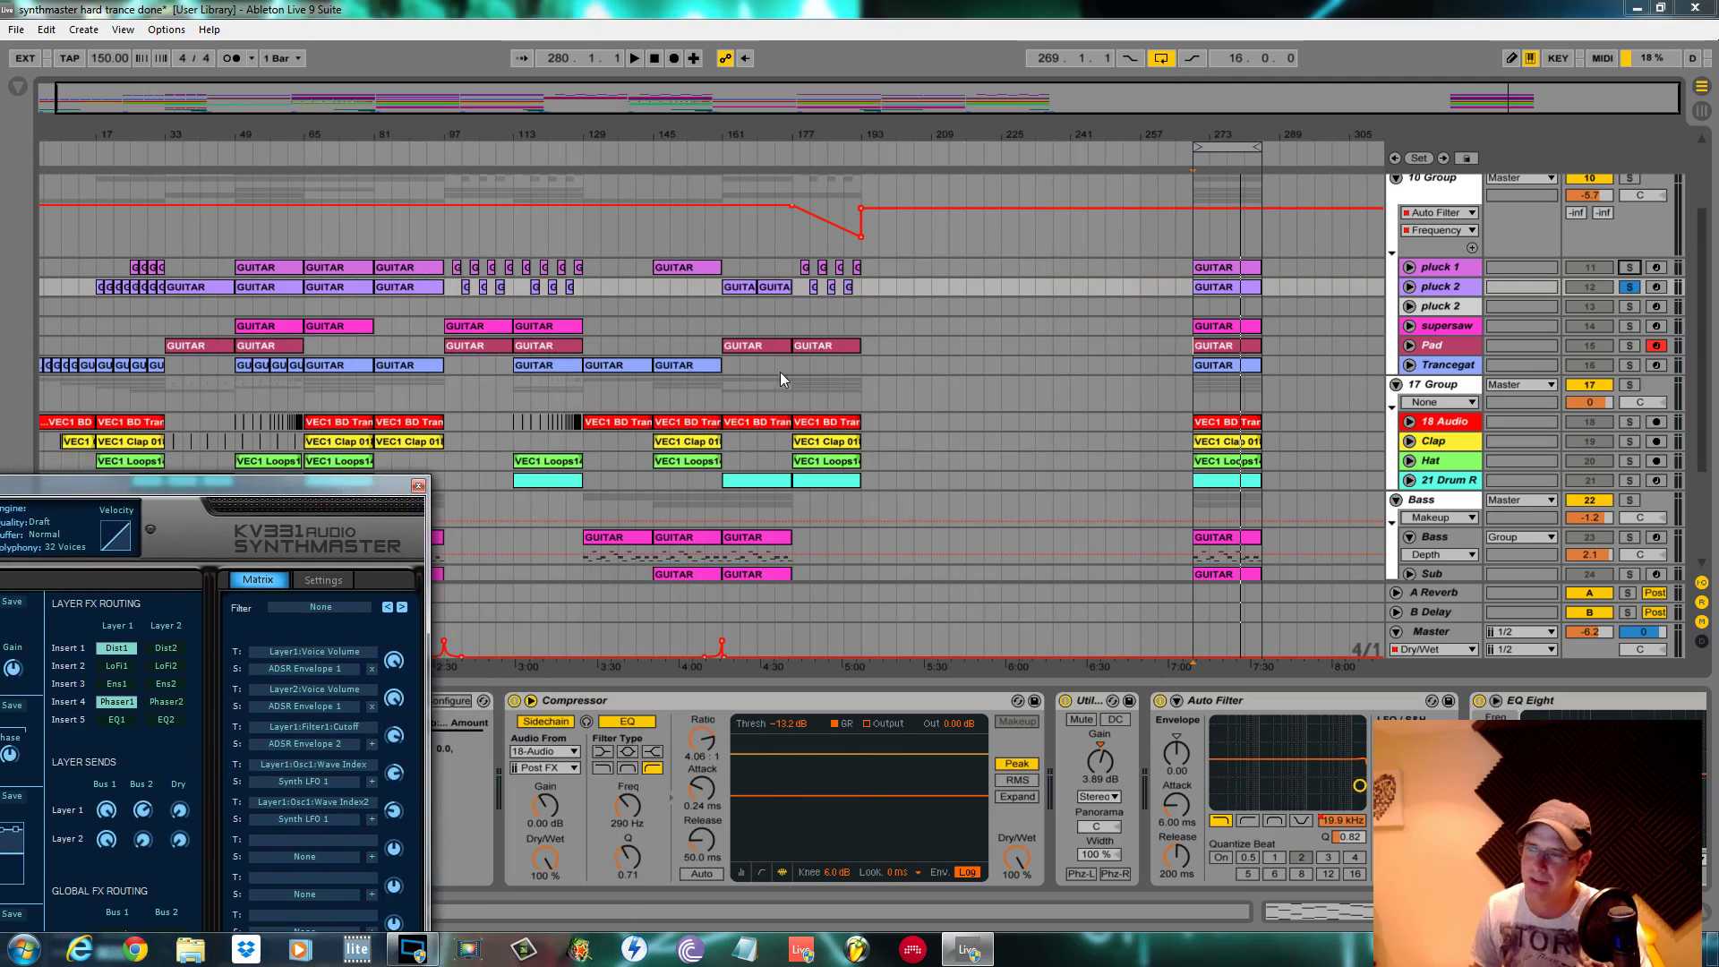
pyautogui.click(655, 395)
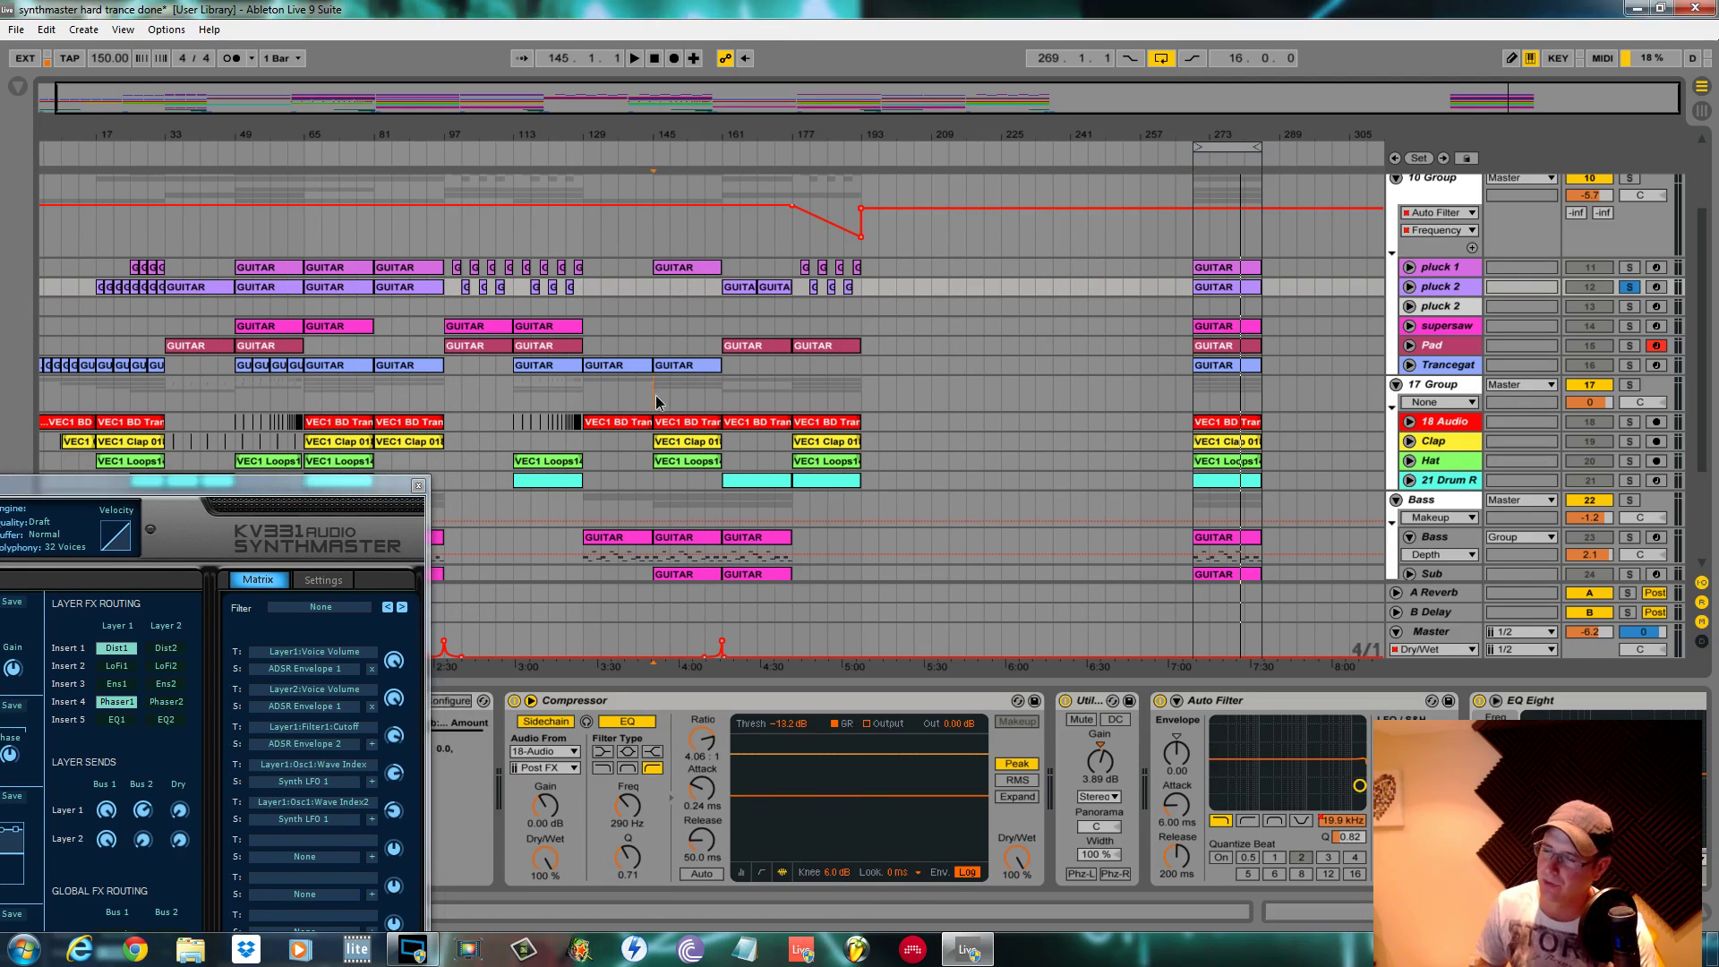
pyautogui.press('space')
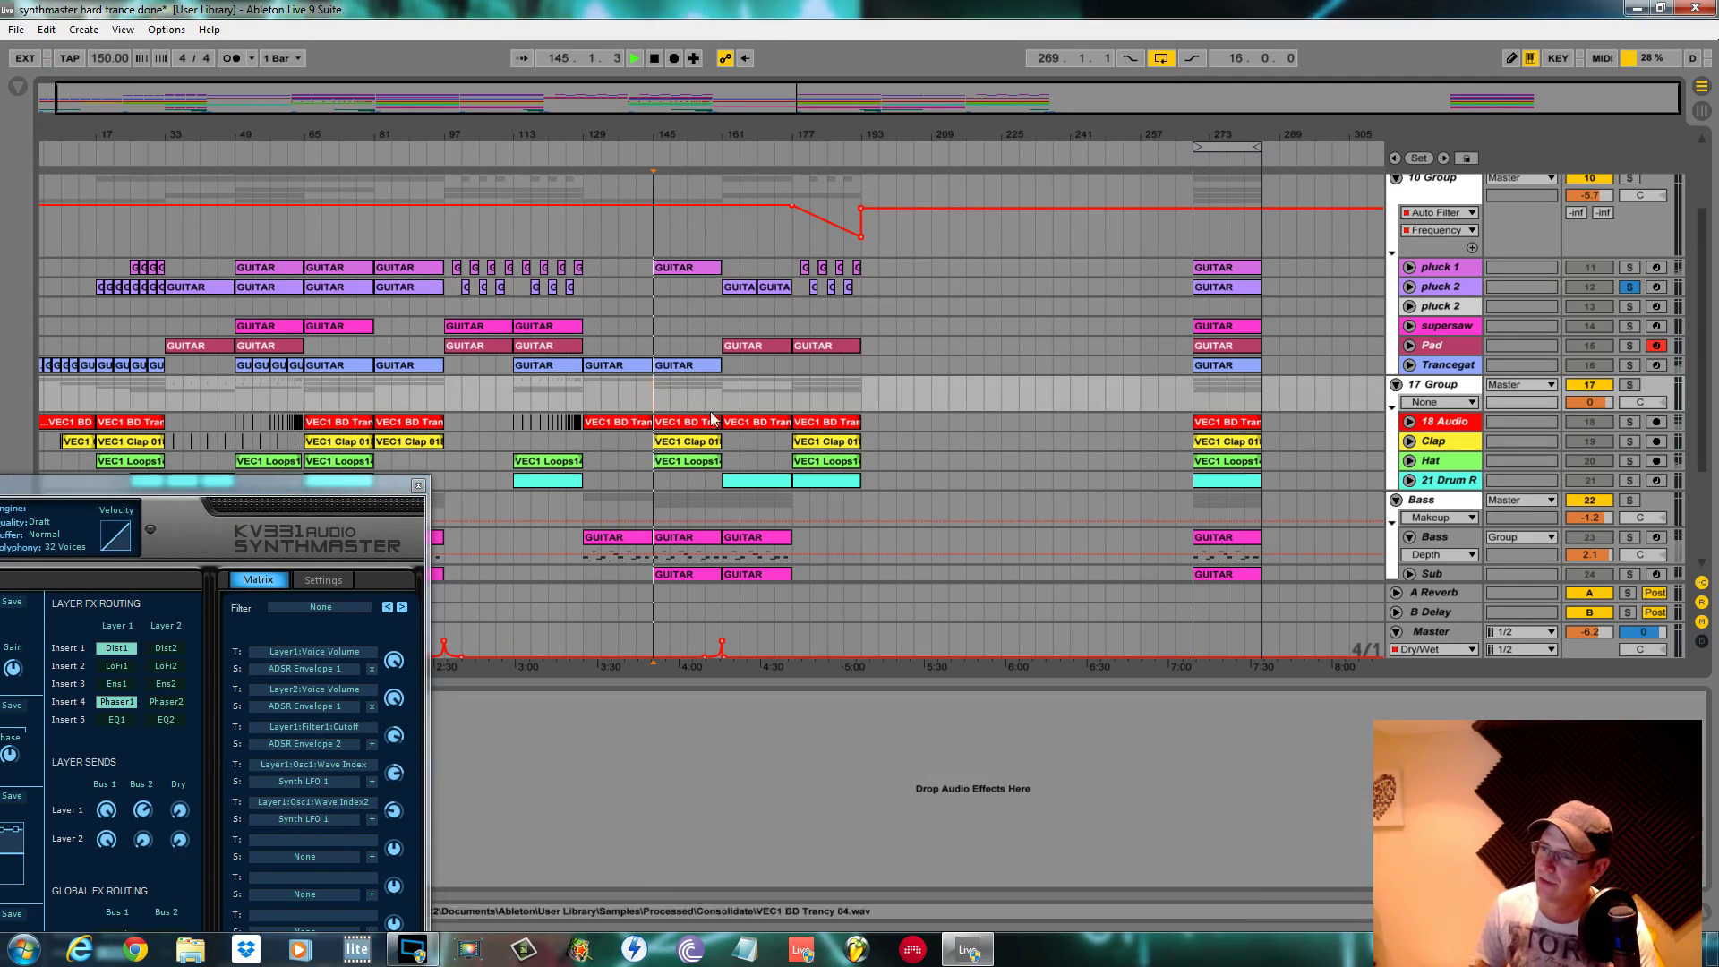
pyautogui.click(1629, 286)
pyautogui.press('space')
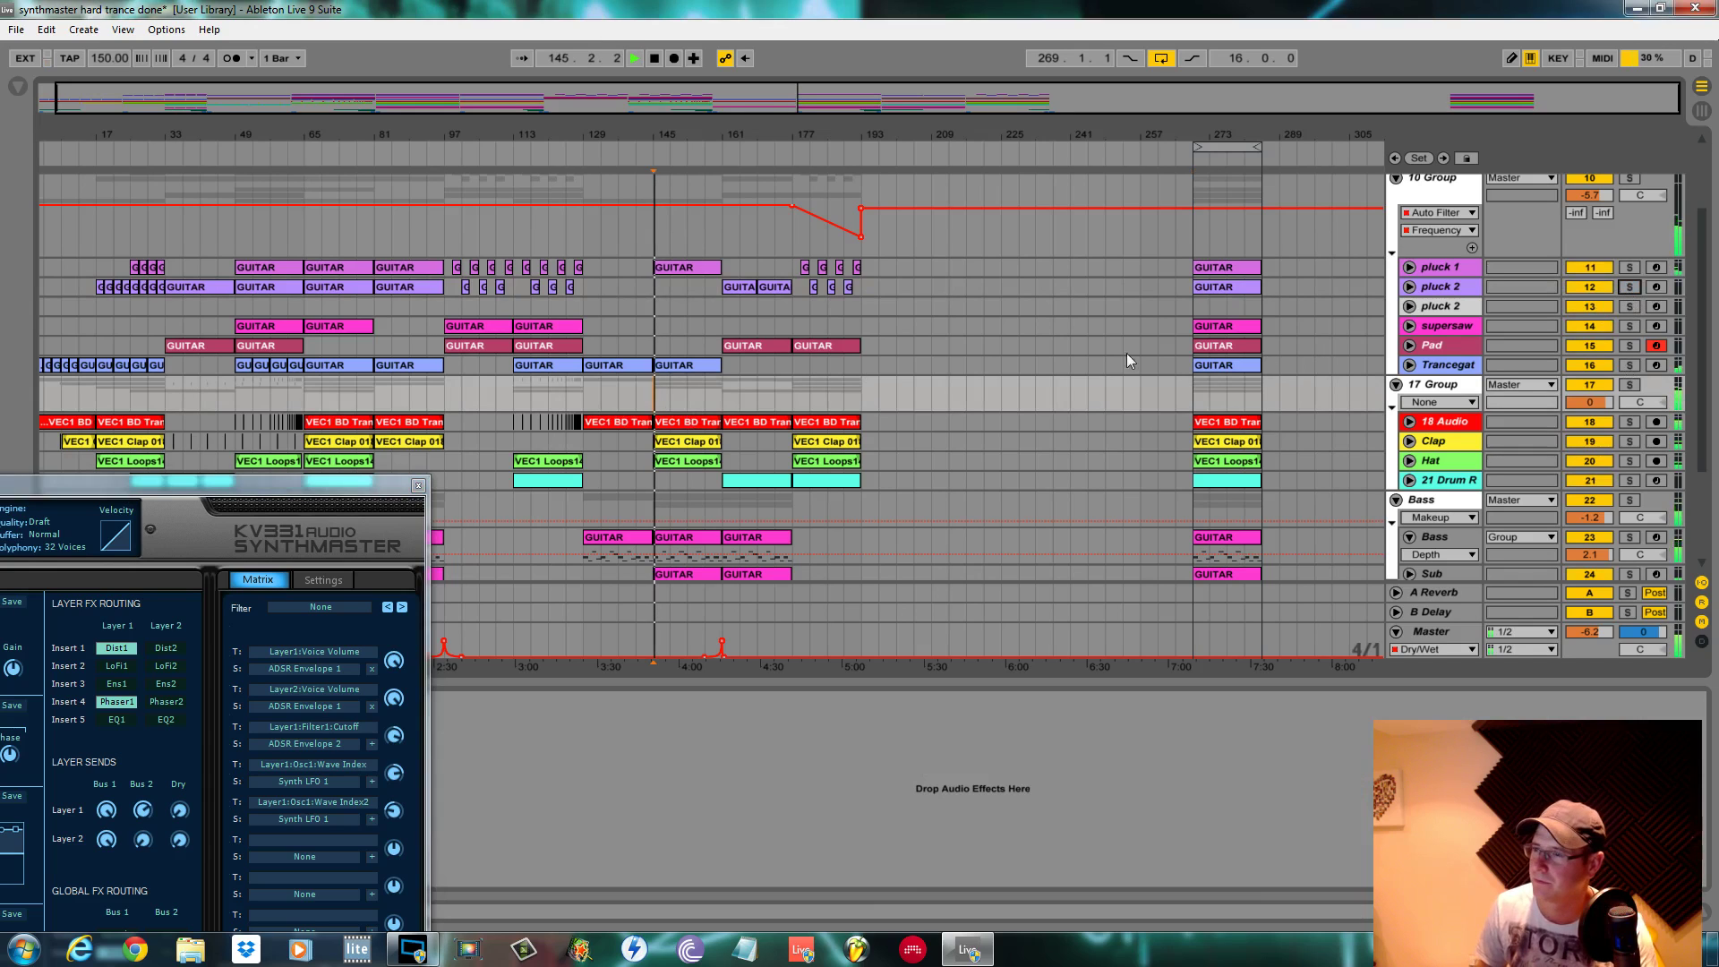
# Play the full mix from bar 161 with the synth window back in view, then stop
pyautogui.click(727, 453)
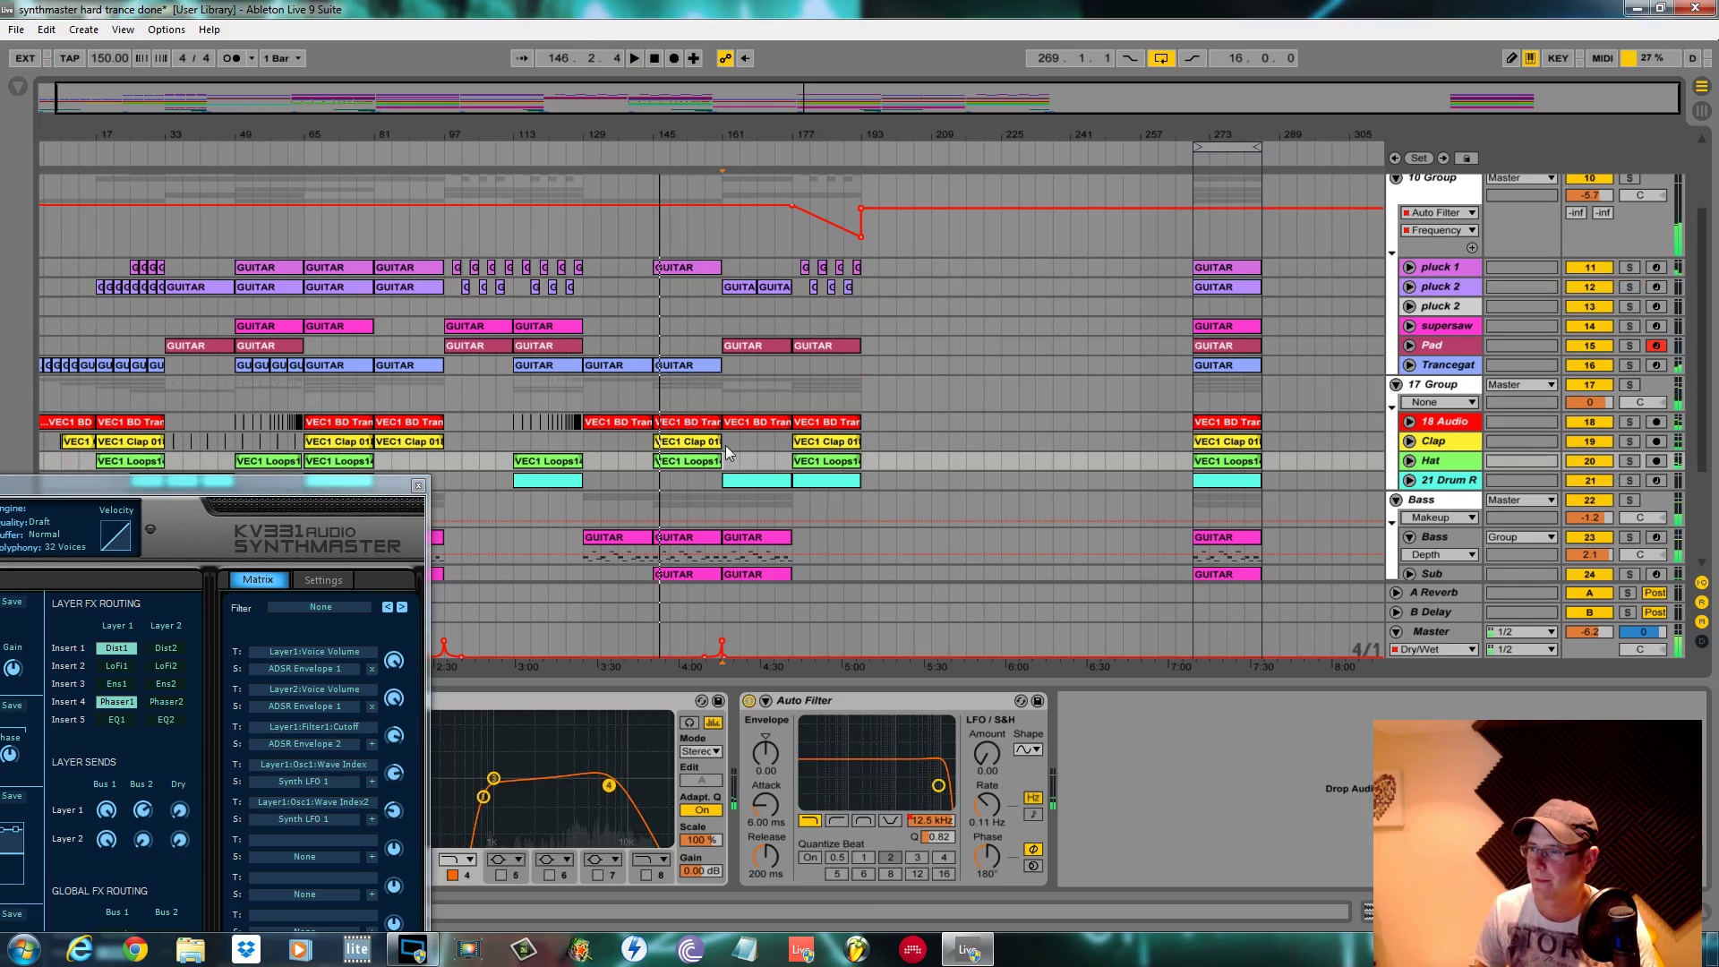
pyautogui.click(727, 399)
pyautogui.press('space')
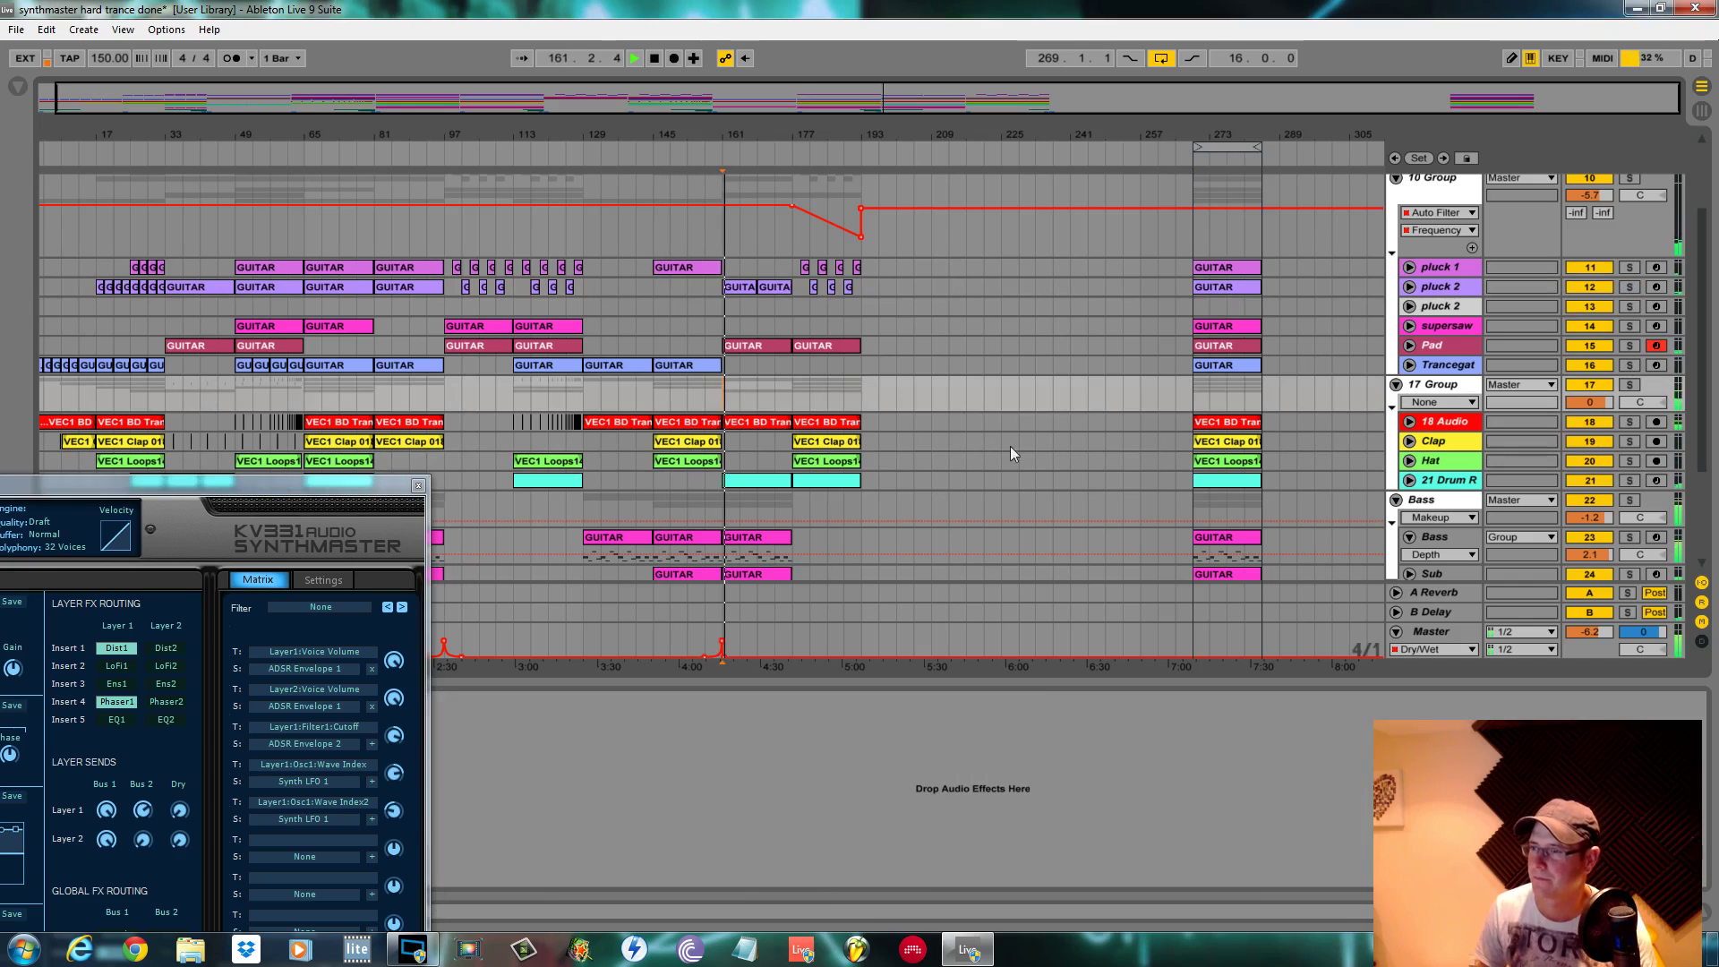
pyautogui.moveTo(375, 488); pyautogui.dragTo(606, 172)
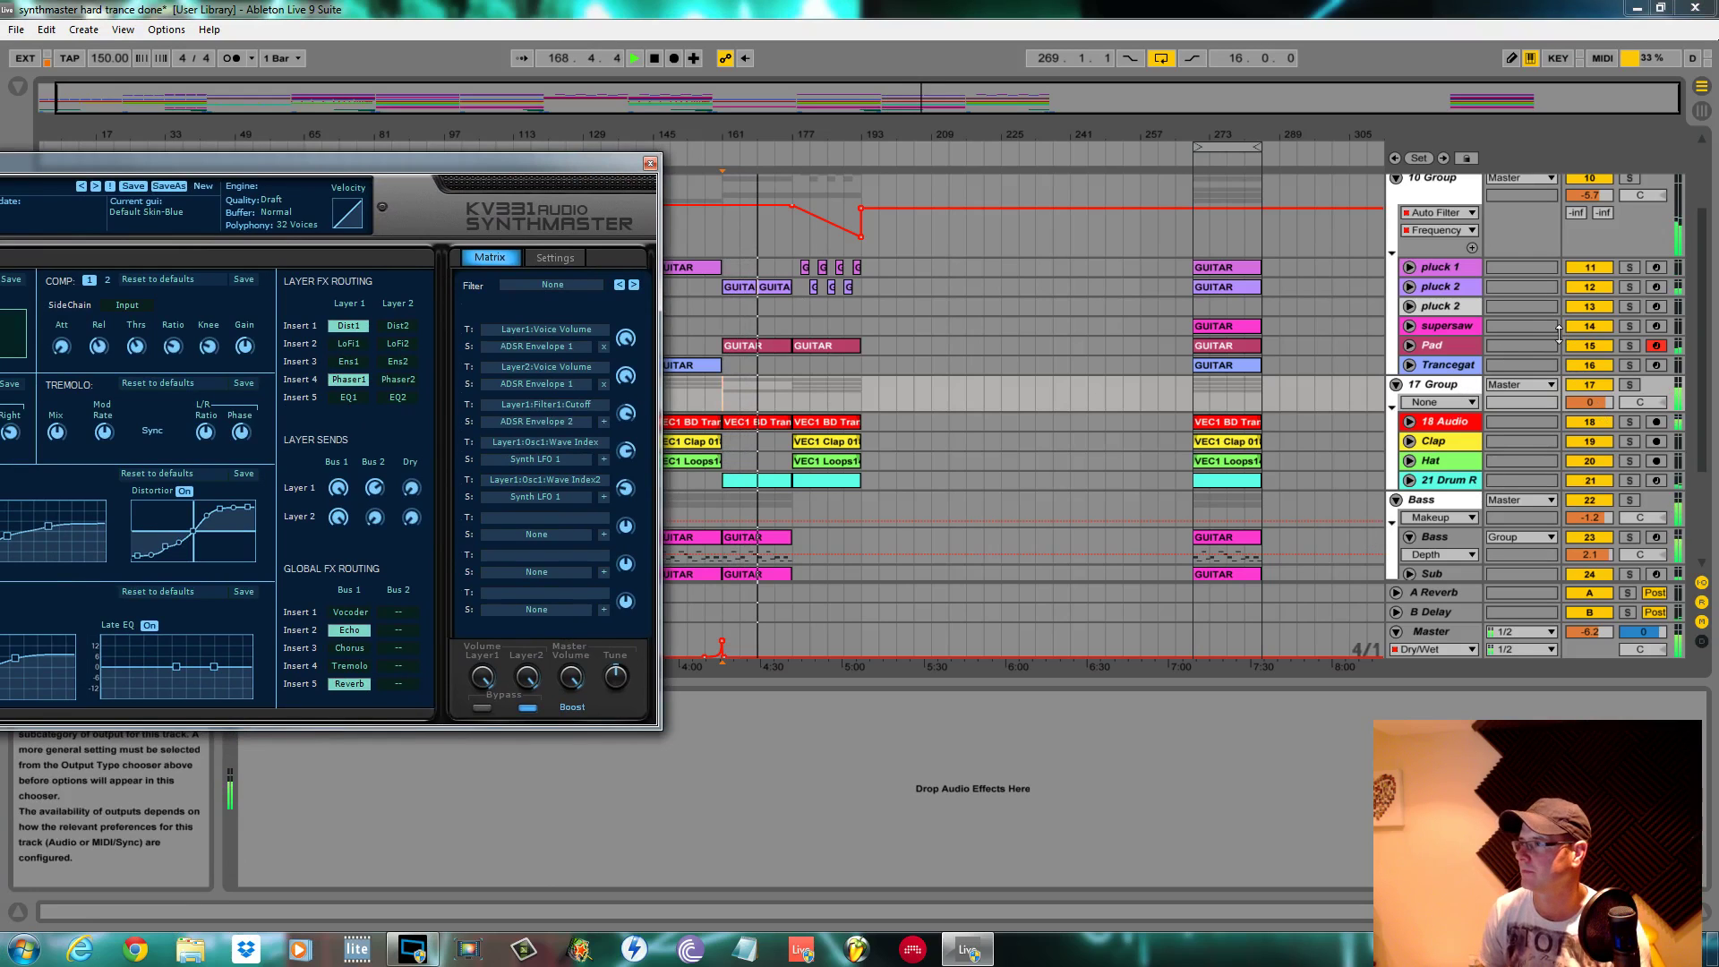
pyautogui.press('space')
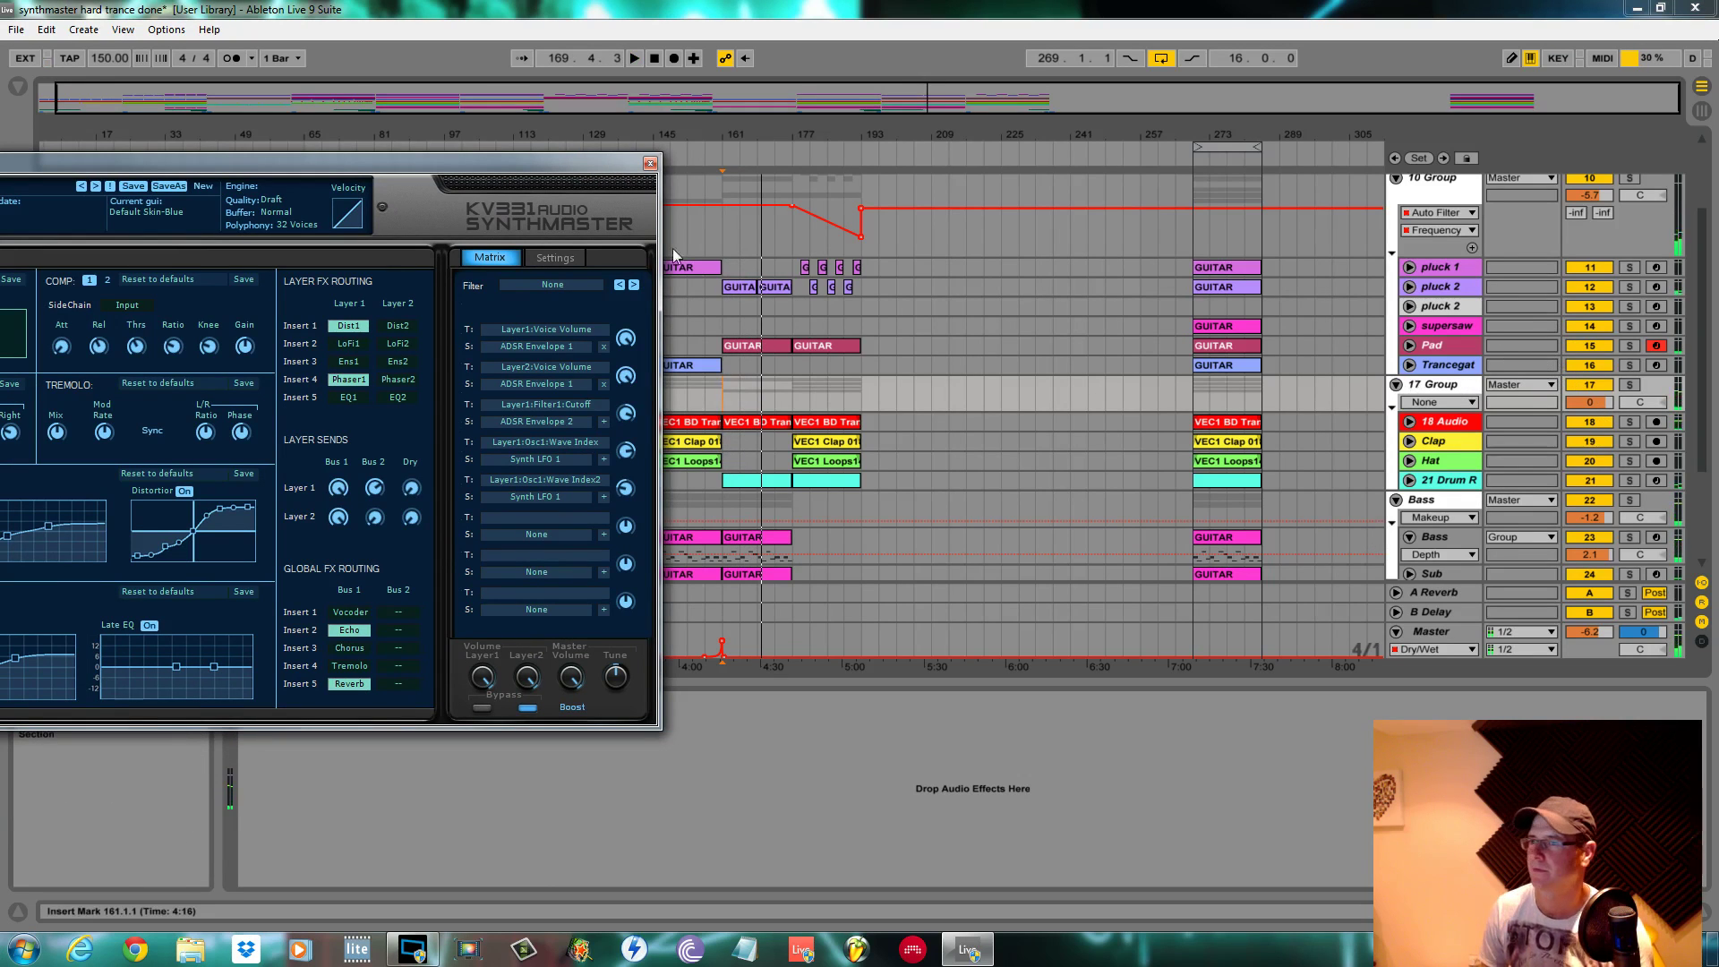
pyautogui.moveTo(572, 157); pyautogui.dragTo(1038, 188)
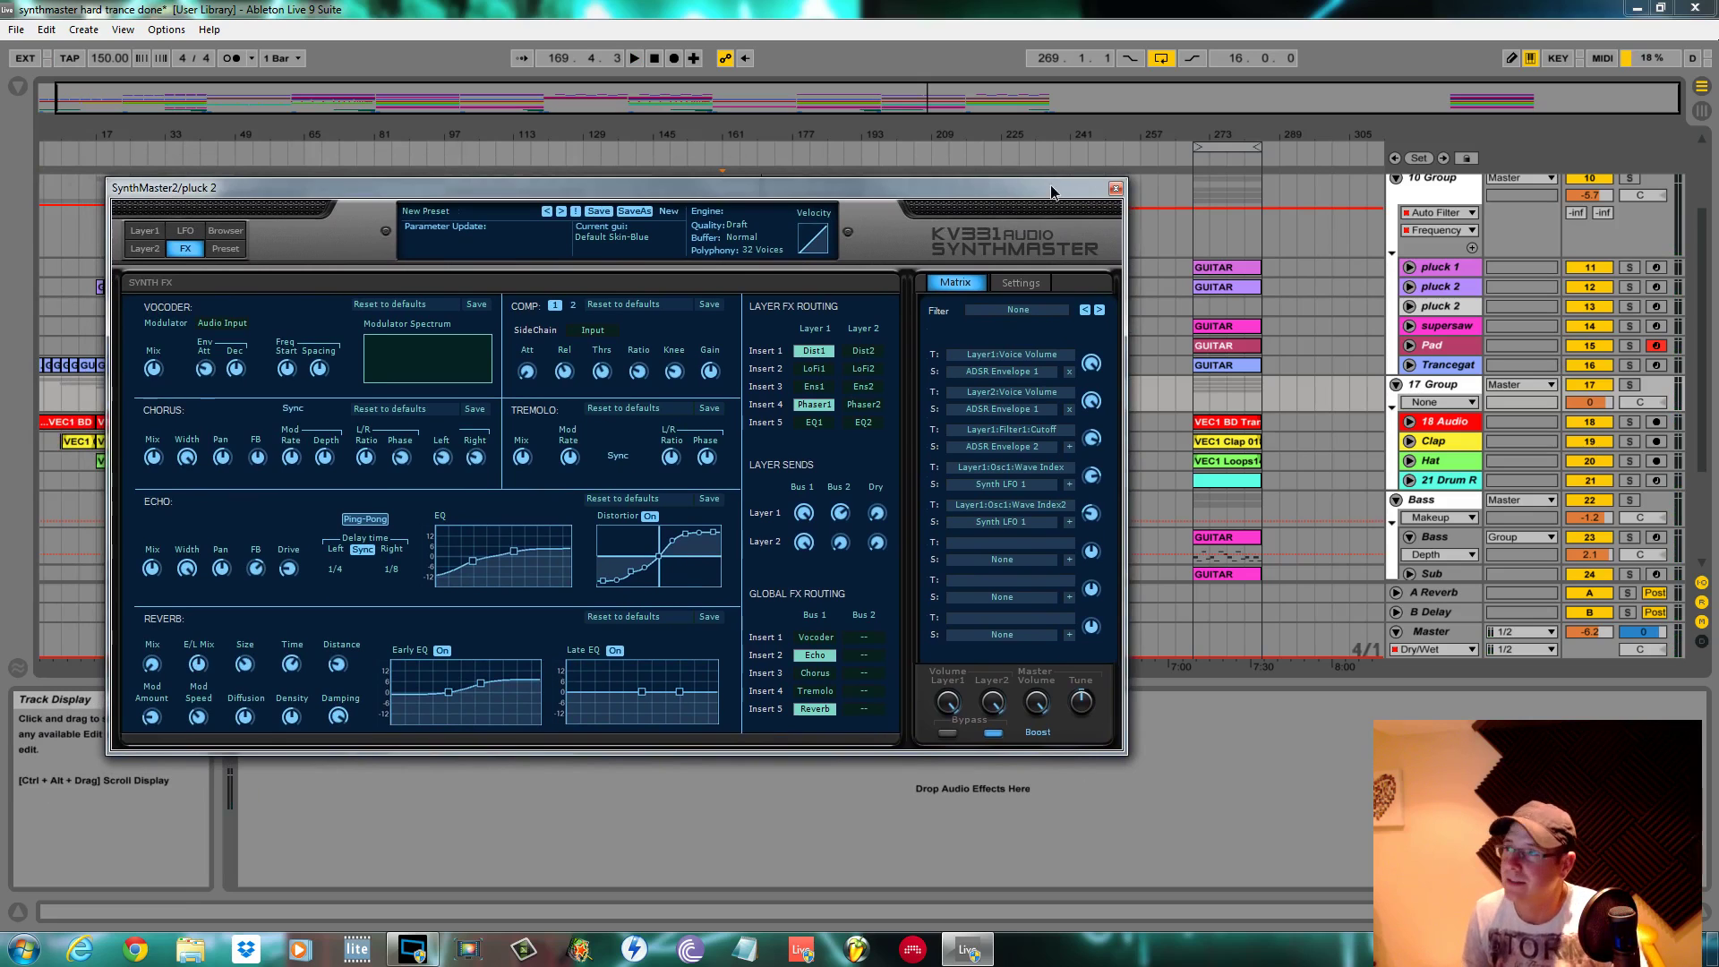
# Select and solo the supersaw track, start playback from bar 269, and close the pluck 2 synth
pyautogui.moveTo(1054, 175); pyautogui.dragTo(1228, 118)
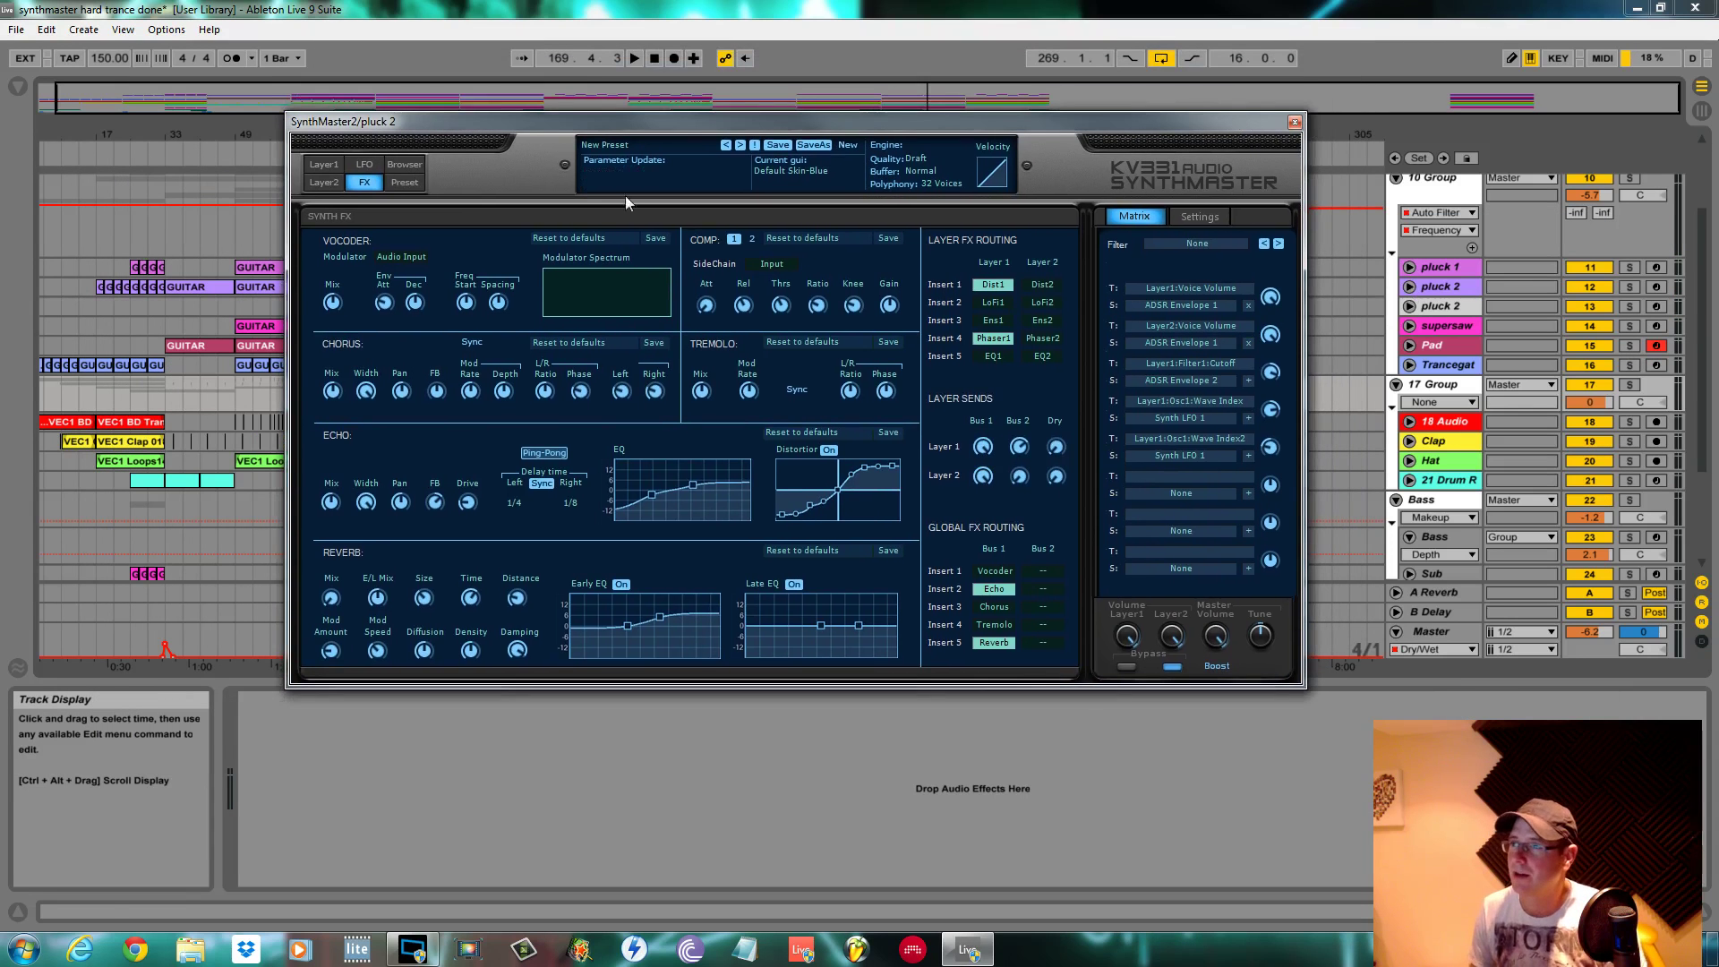
pyautogui.doubleClick(1450, 325)
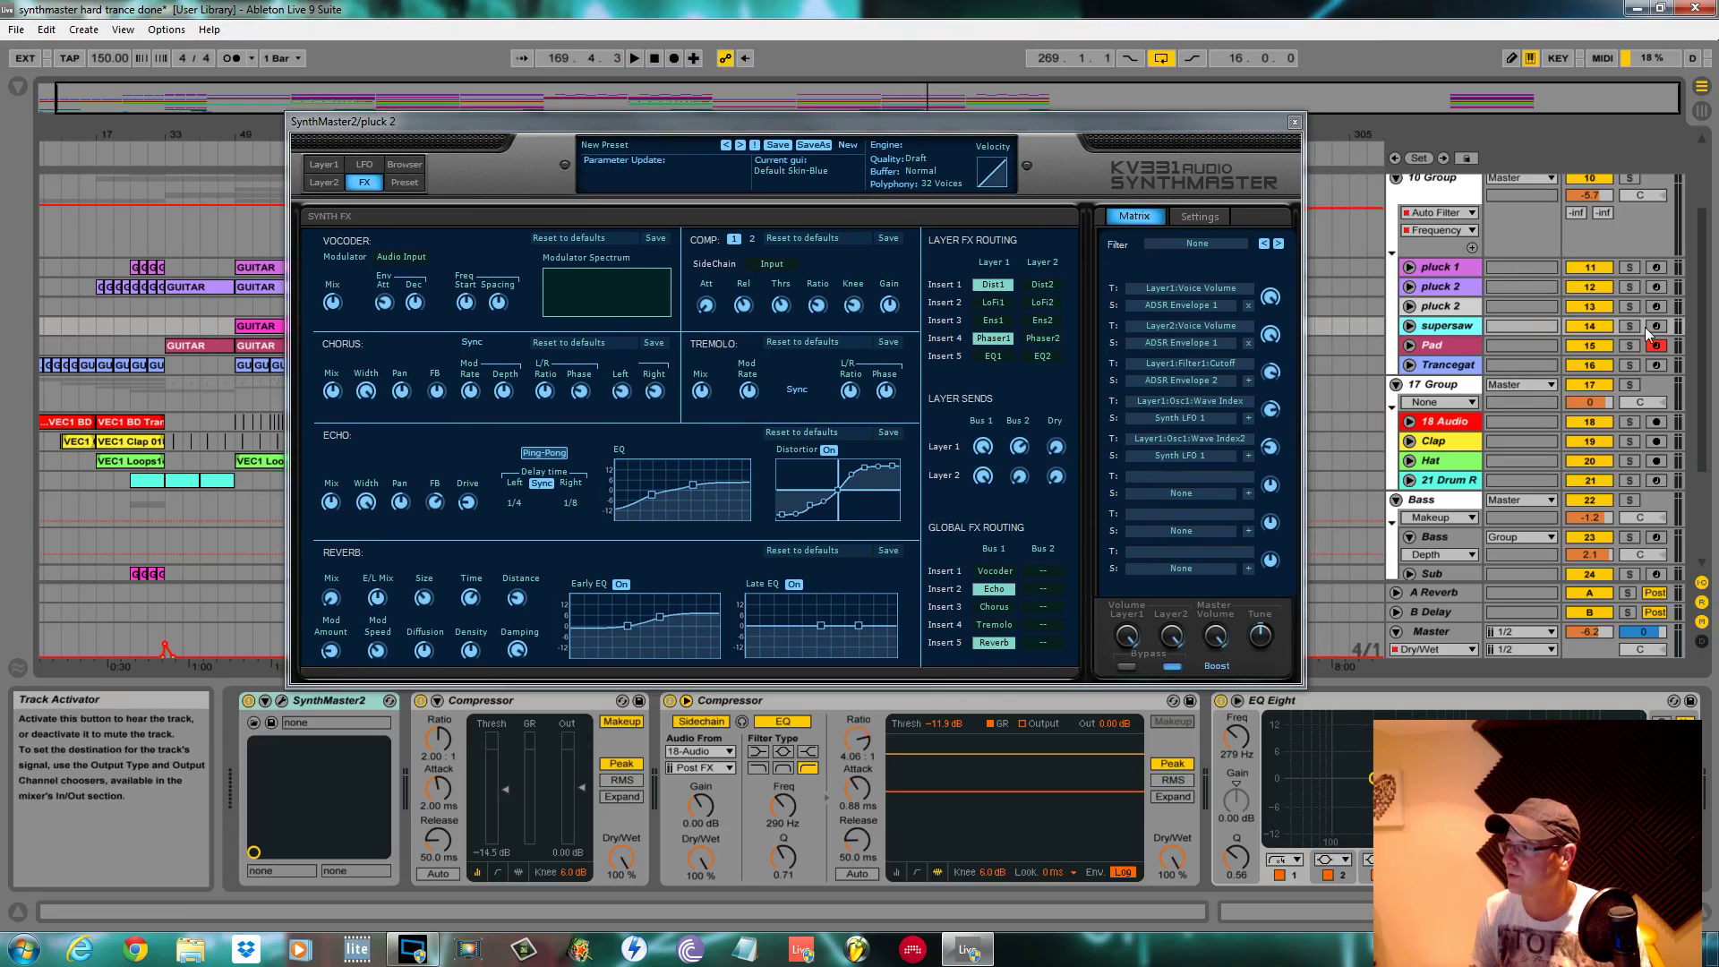
pyautogui.click(1629, 326)
pyautogui.moveTo(1252, 113); pyautogui.dragTo(1092, 138)
pyautogui.press('space')
pyautogui.click(1226, 139)
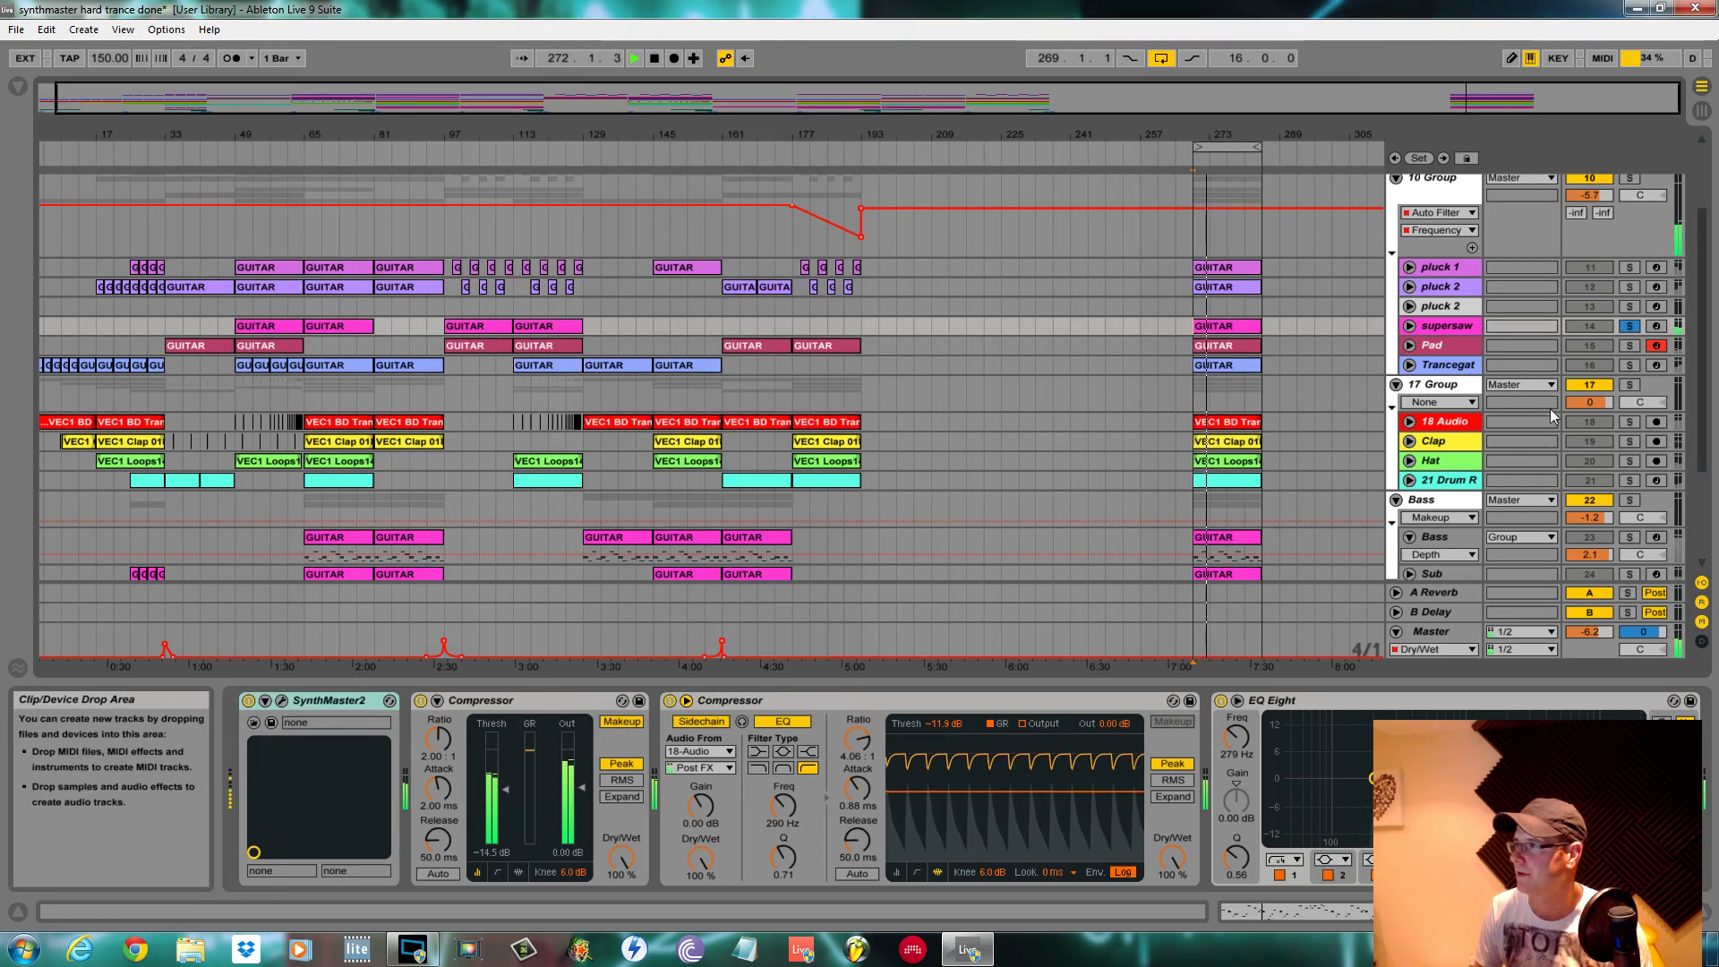
# Open the supersaw track's SynthMaster 2 editor showing Layer 1's oscillator 2 settings
pyautogui.click(282, 701)
pyautogui.moveTo(931, 376); pyautogui.dragTo(877, 225)
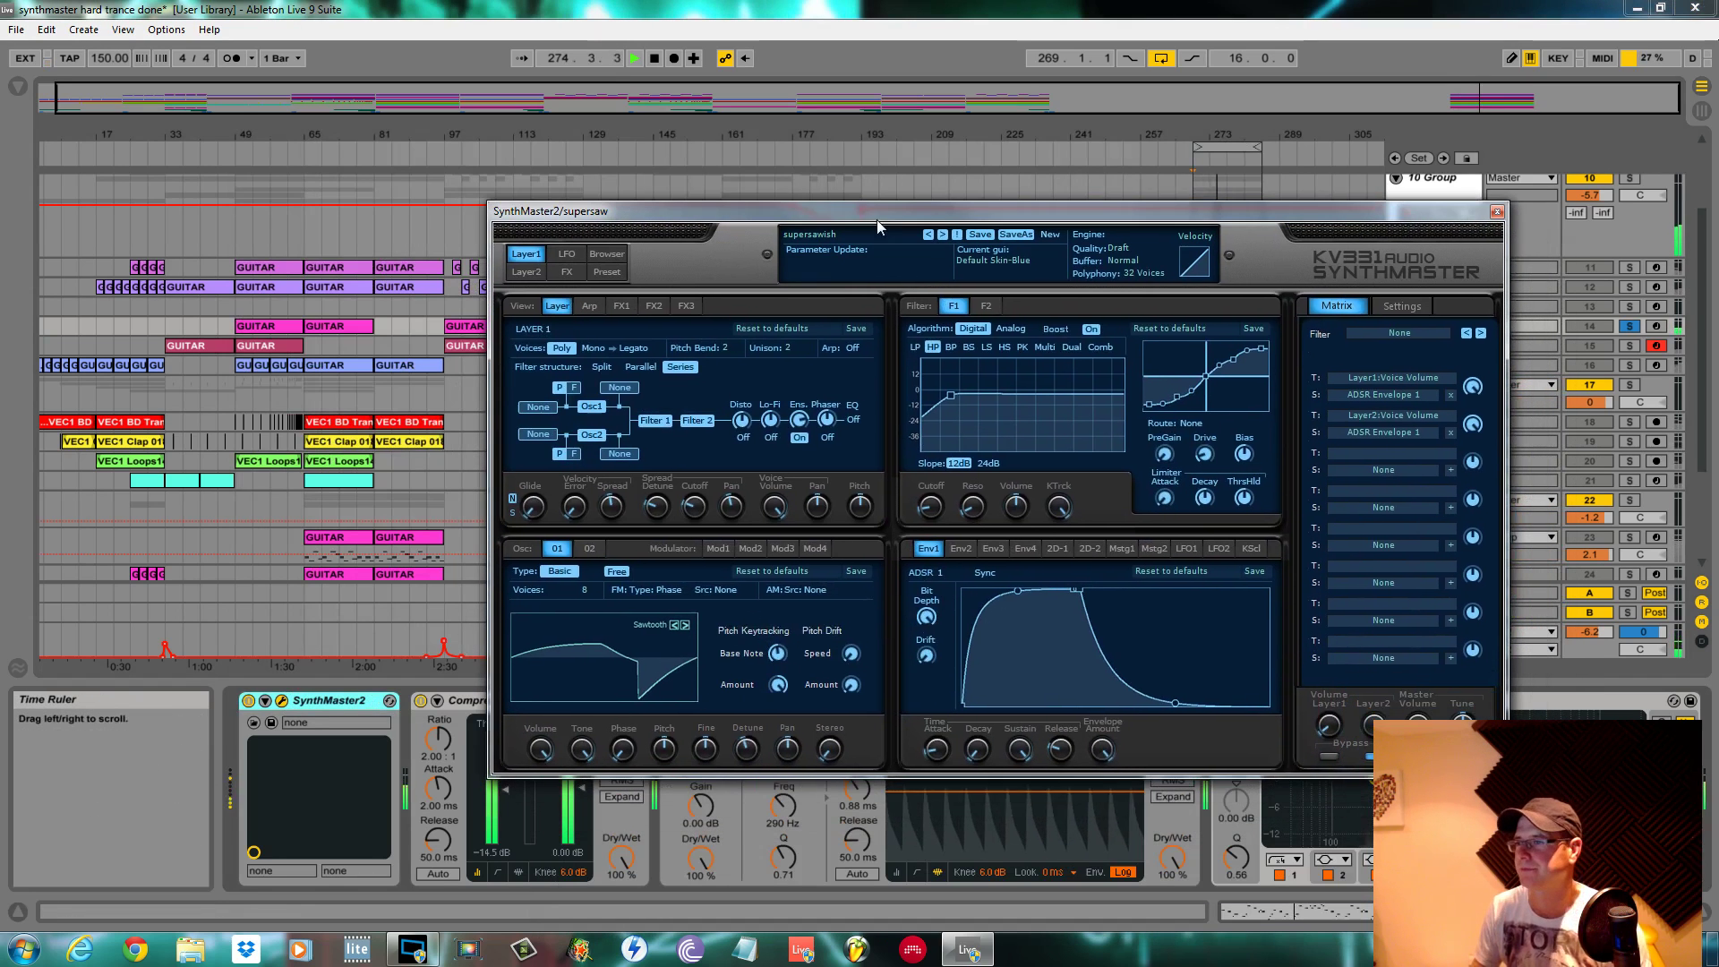
pyautogui.click(571, 275)
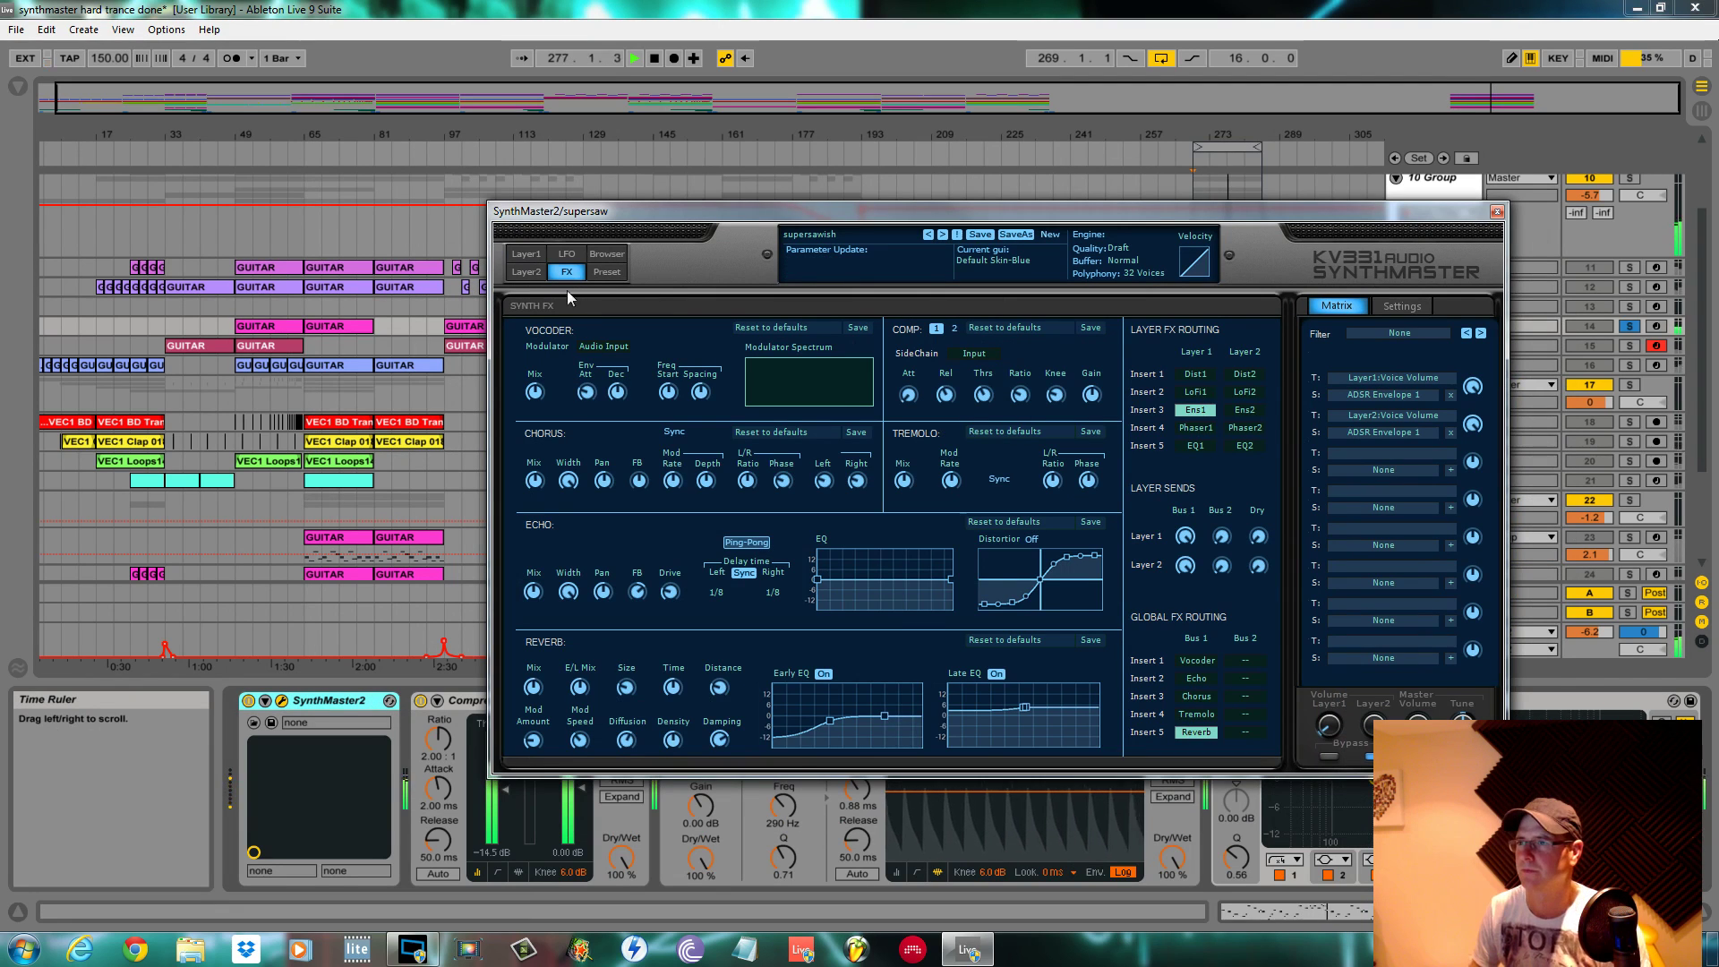
pyautogui.click(530, 257)
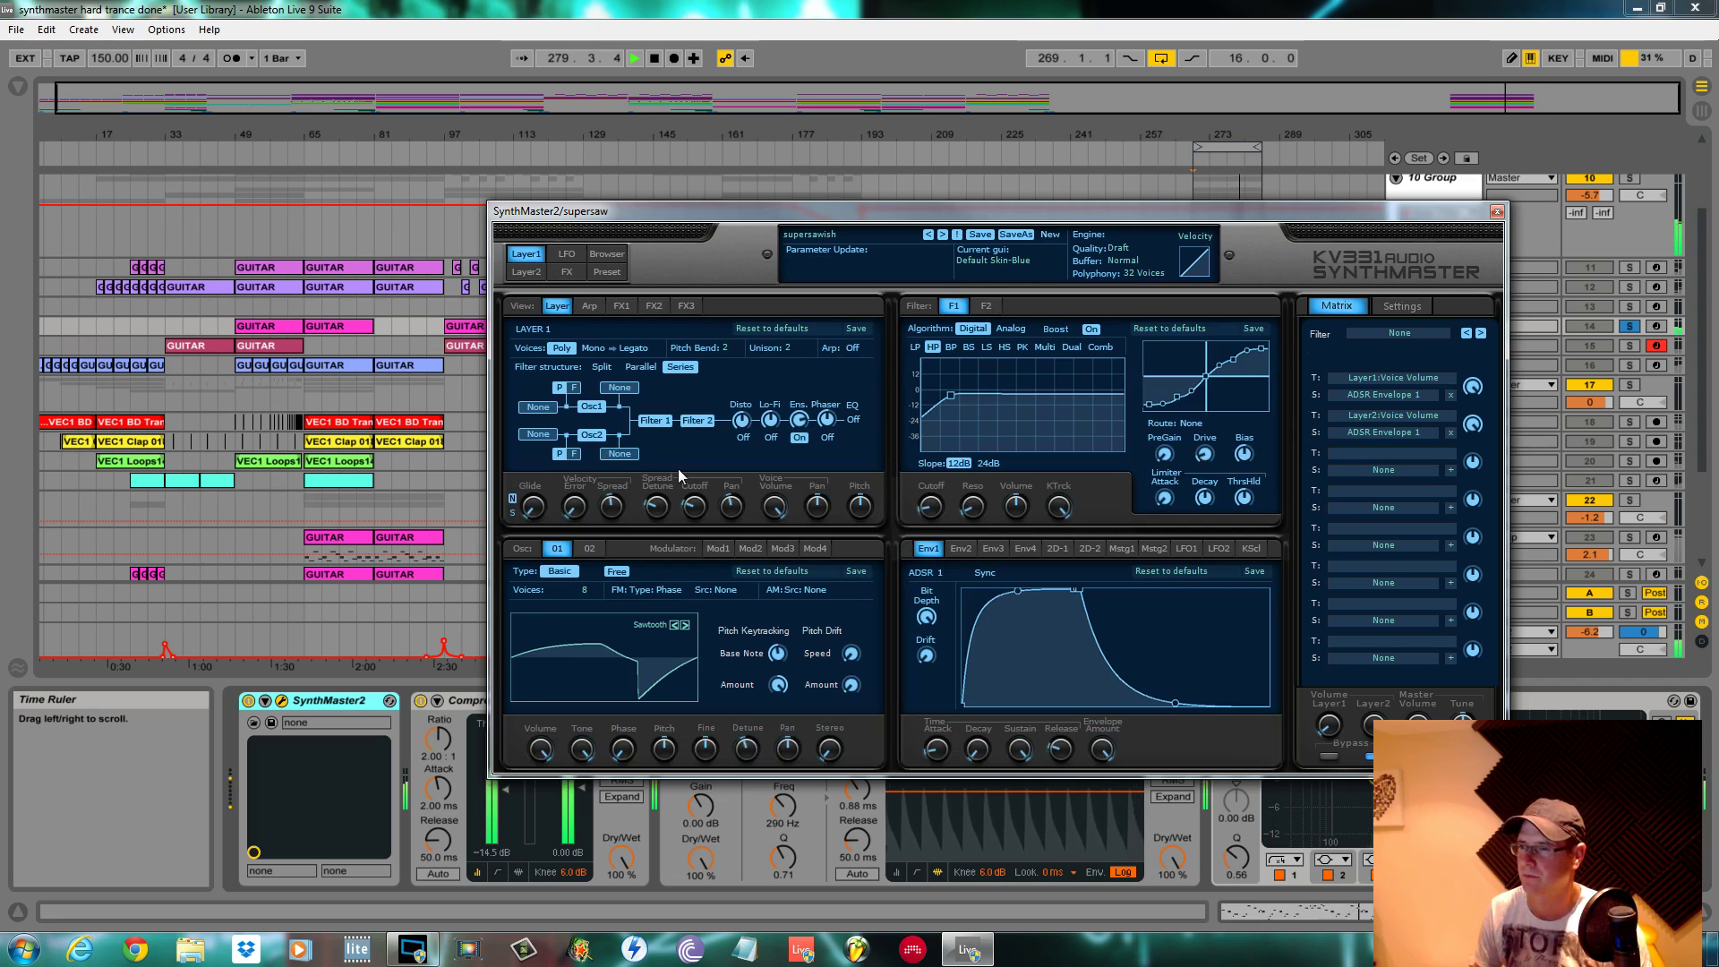
pyautogui.click(589, 548)
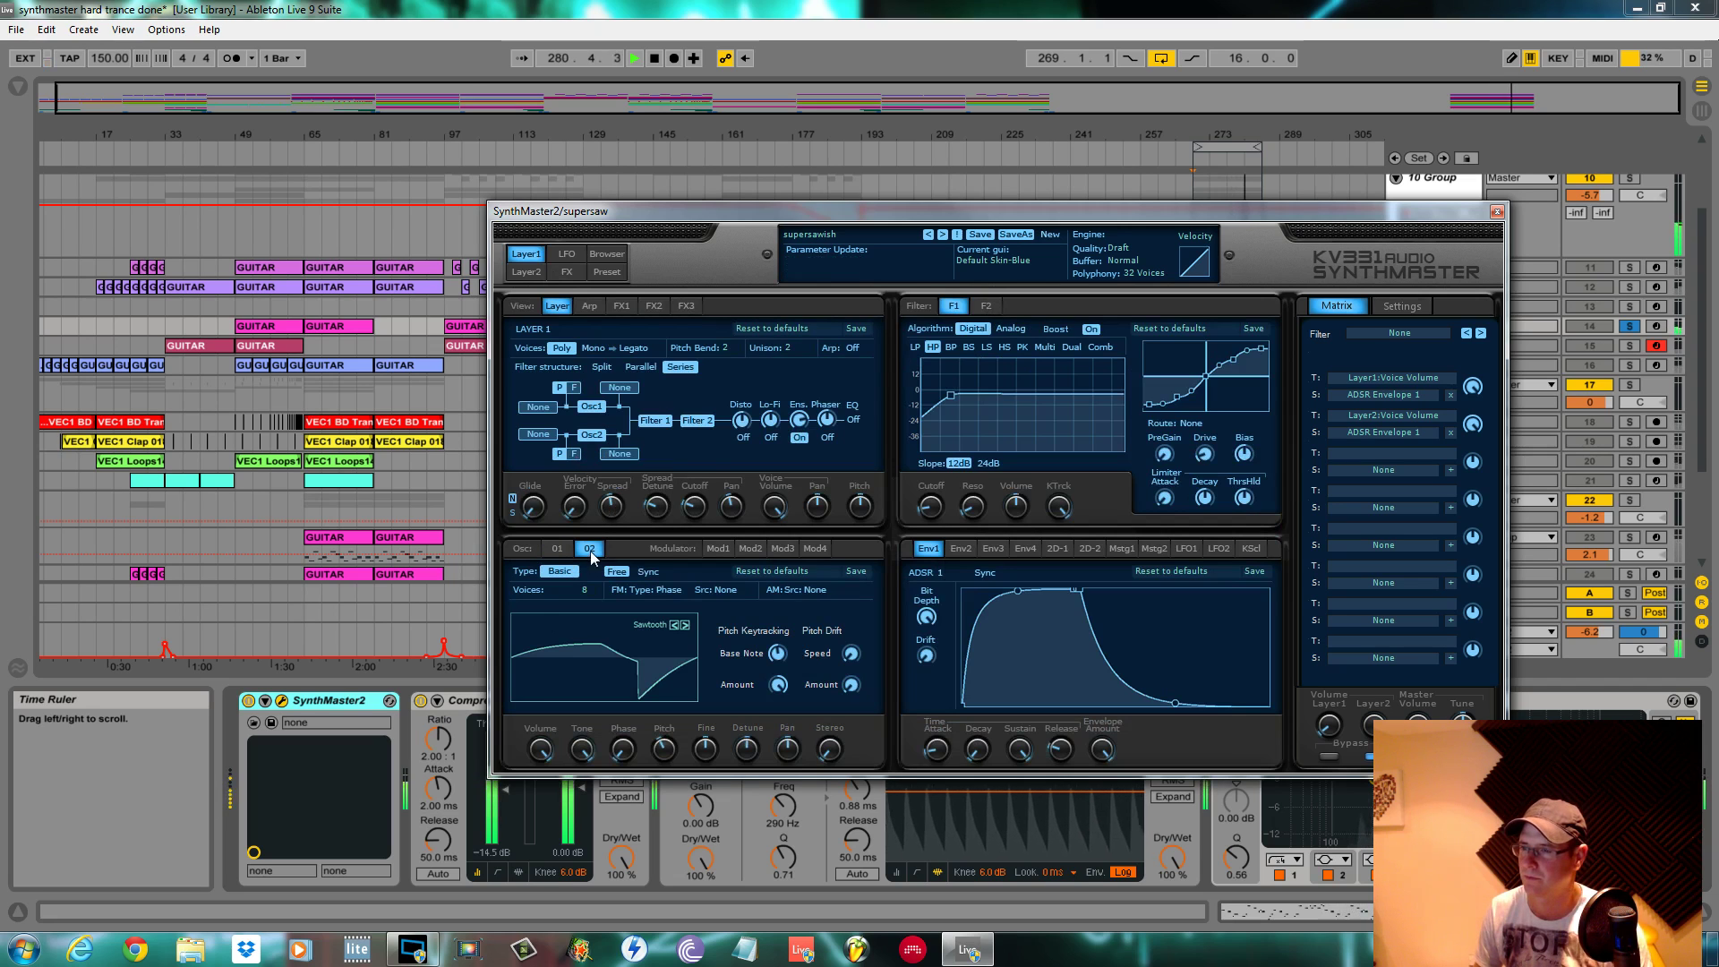
pyautogui.moveTo(1341, 213); pyautogui.dragTo(1042, 383)
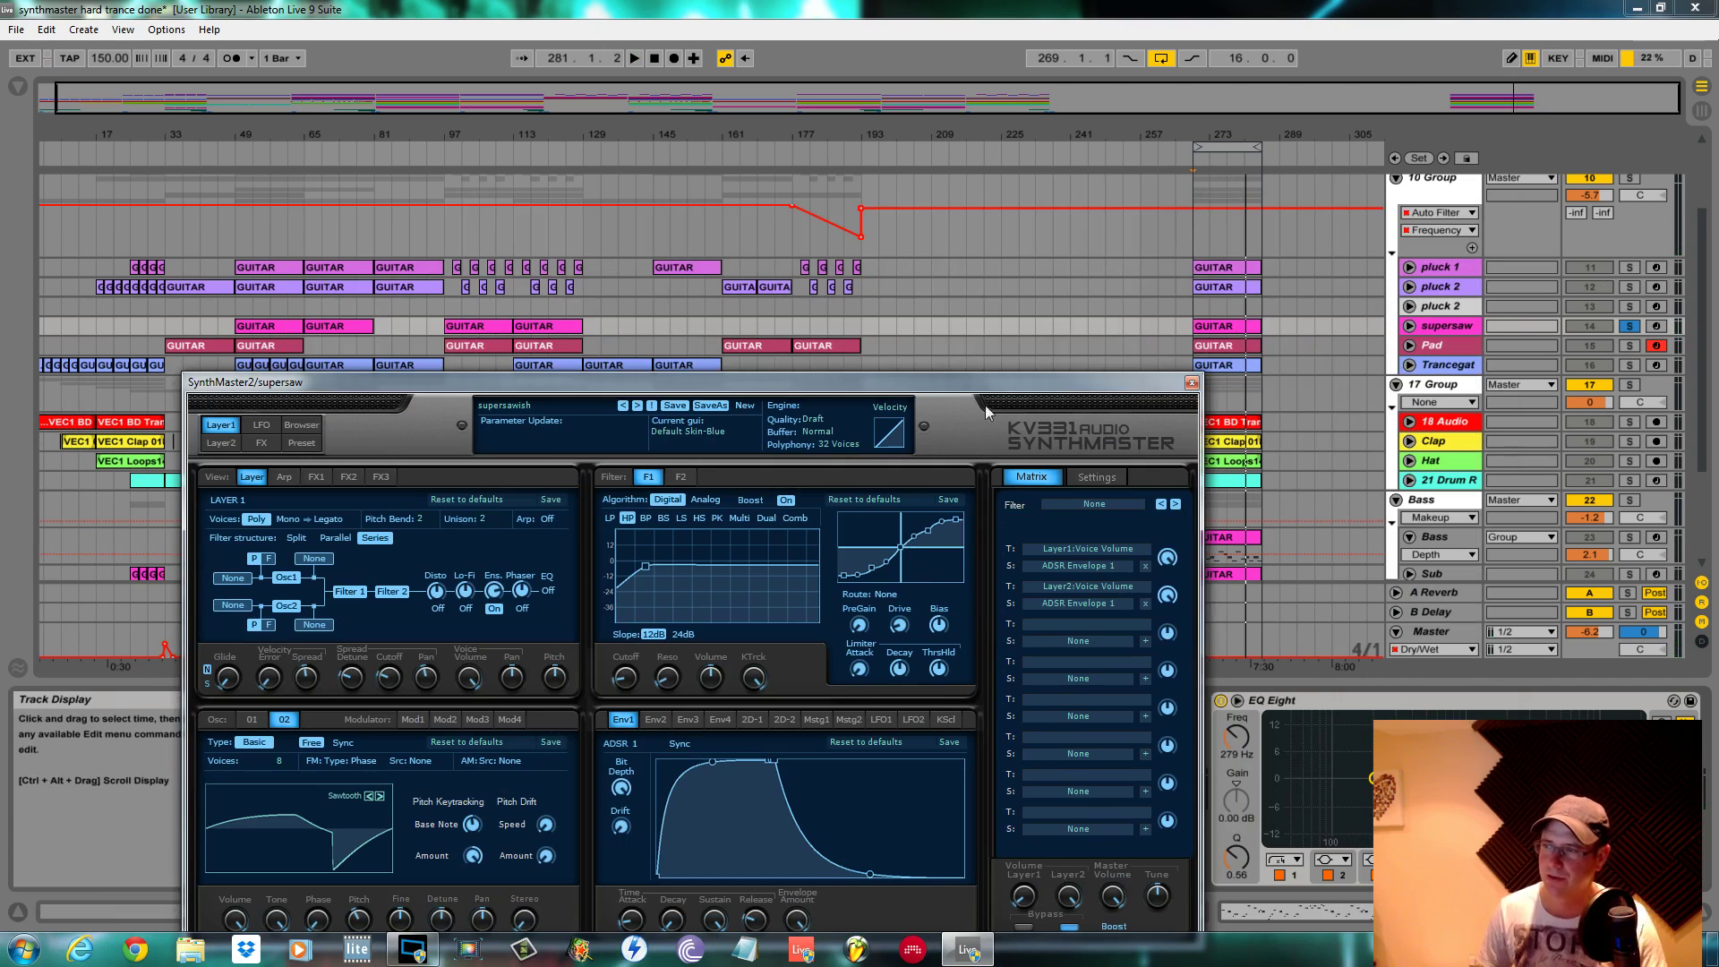
pyautogui.moveTo(919, 391); pyautogui.dragTo(1116, 230)
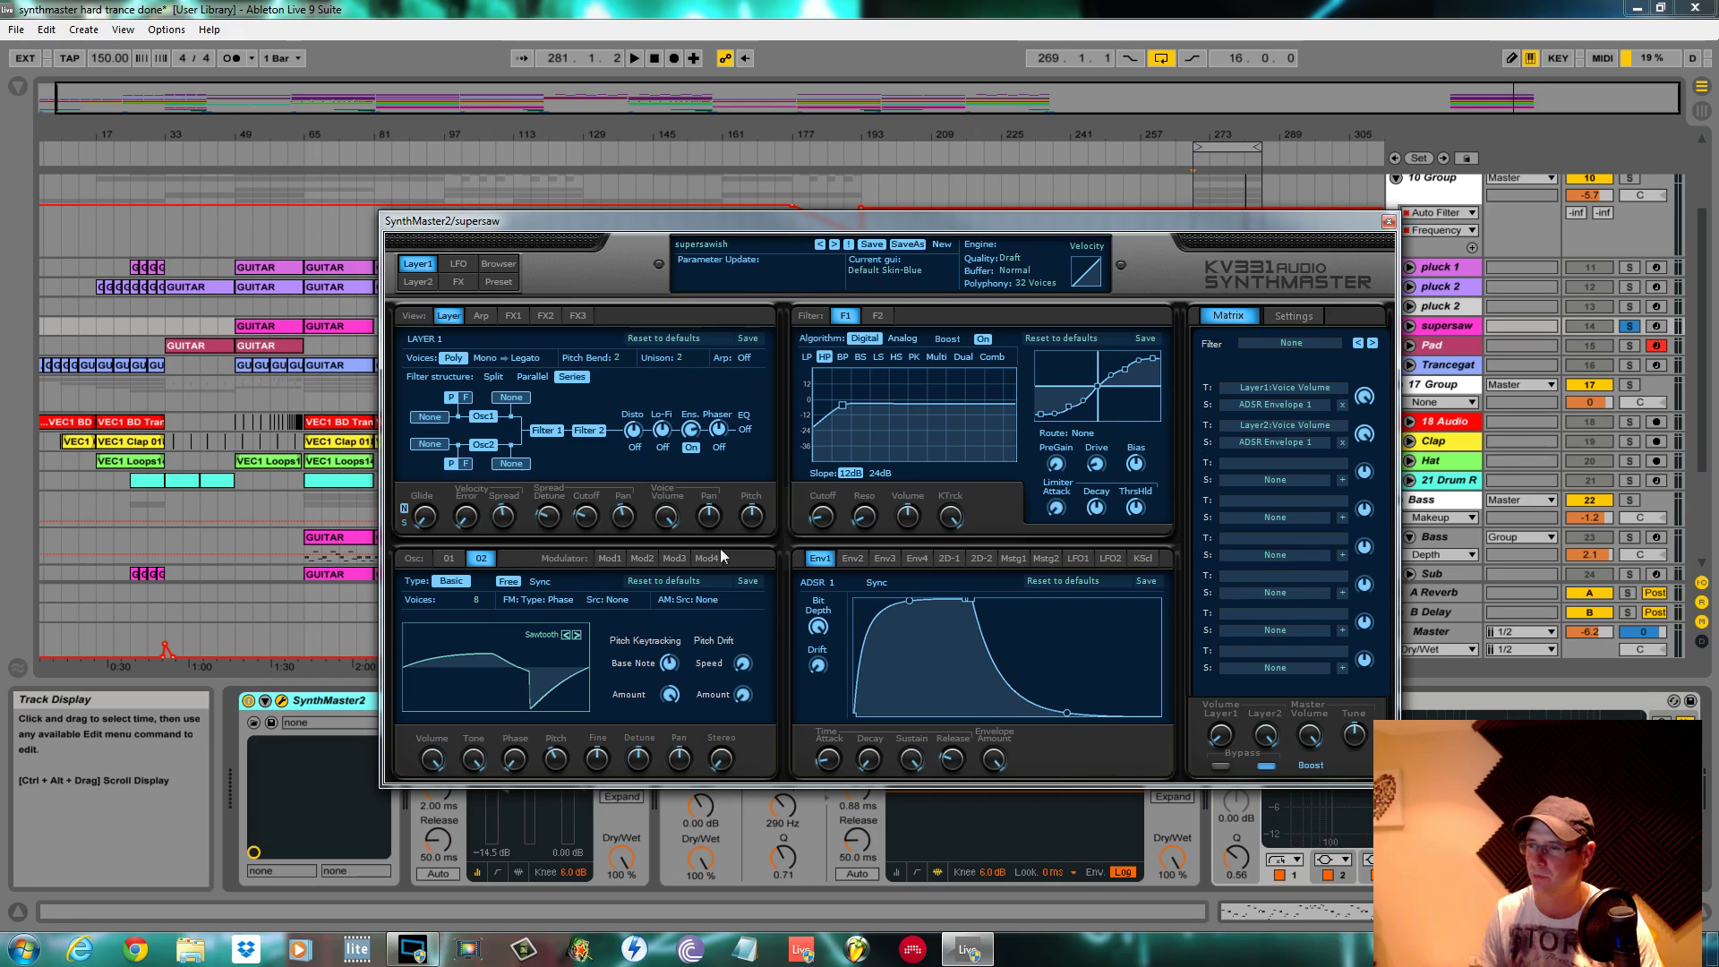
# View the supersaw patch's FX page while playing, unsolo supersaw, and park the window top-left
pyautogui.click(458, 281)
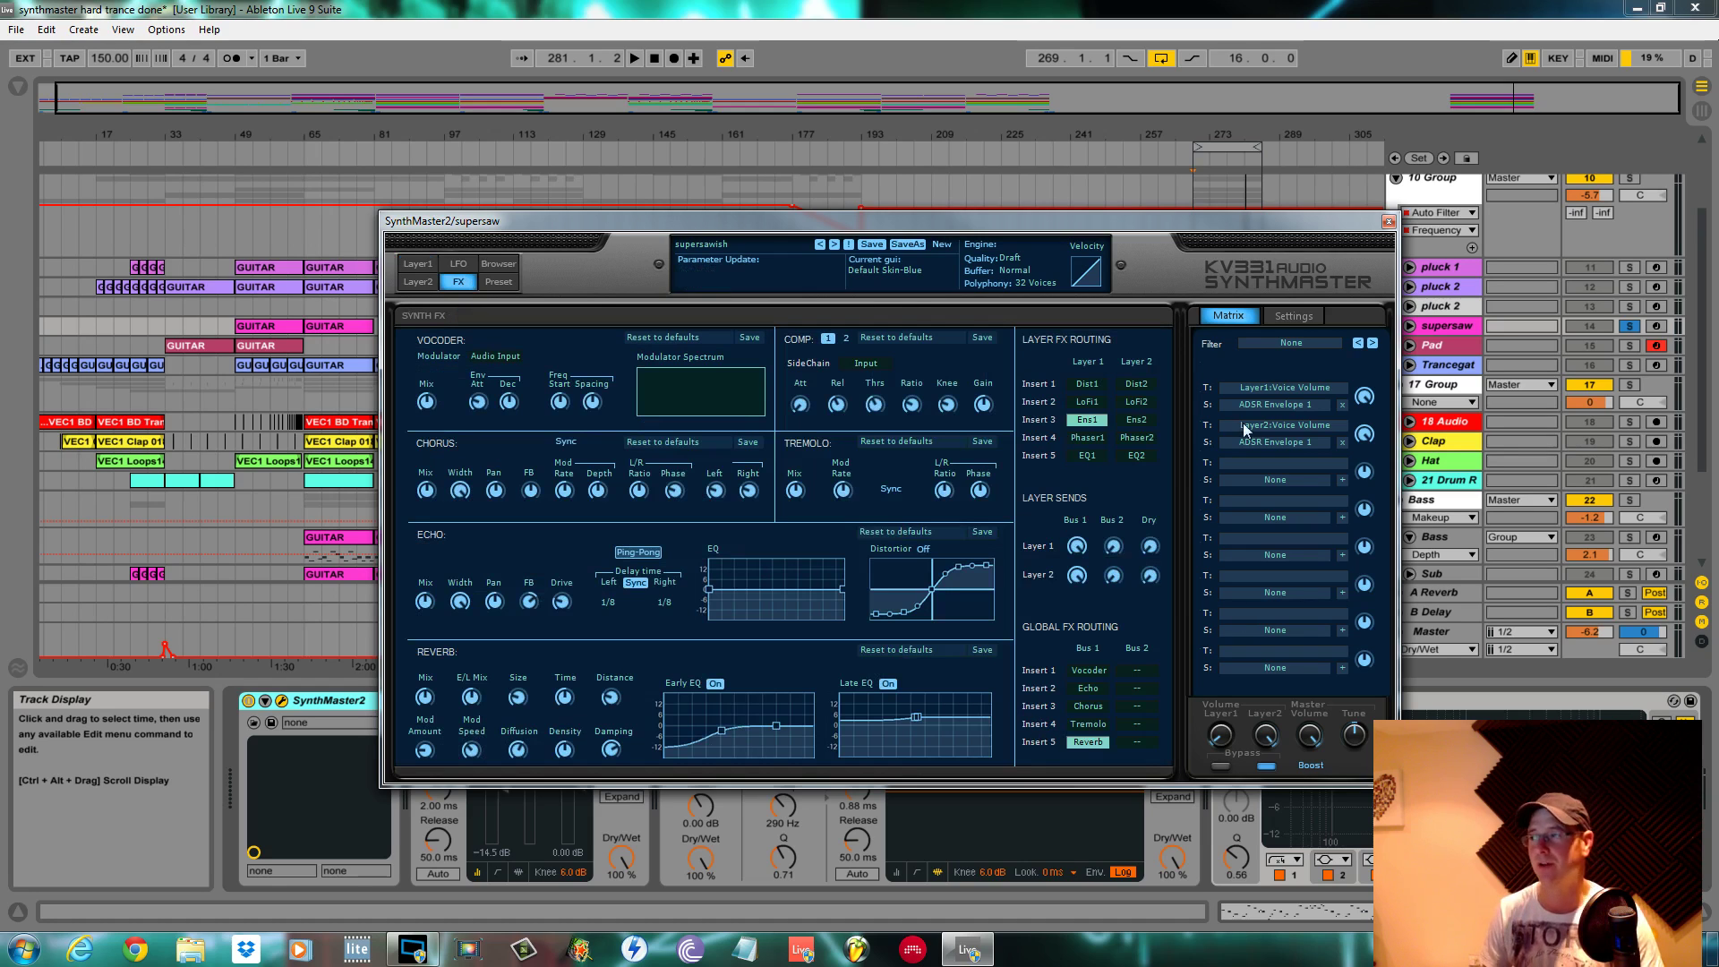
pyautogui.press('space')
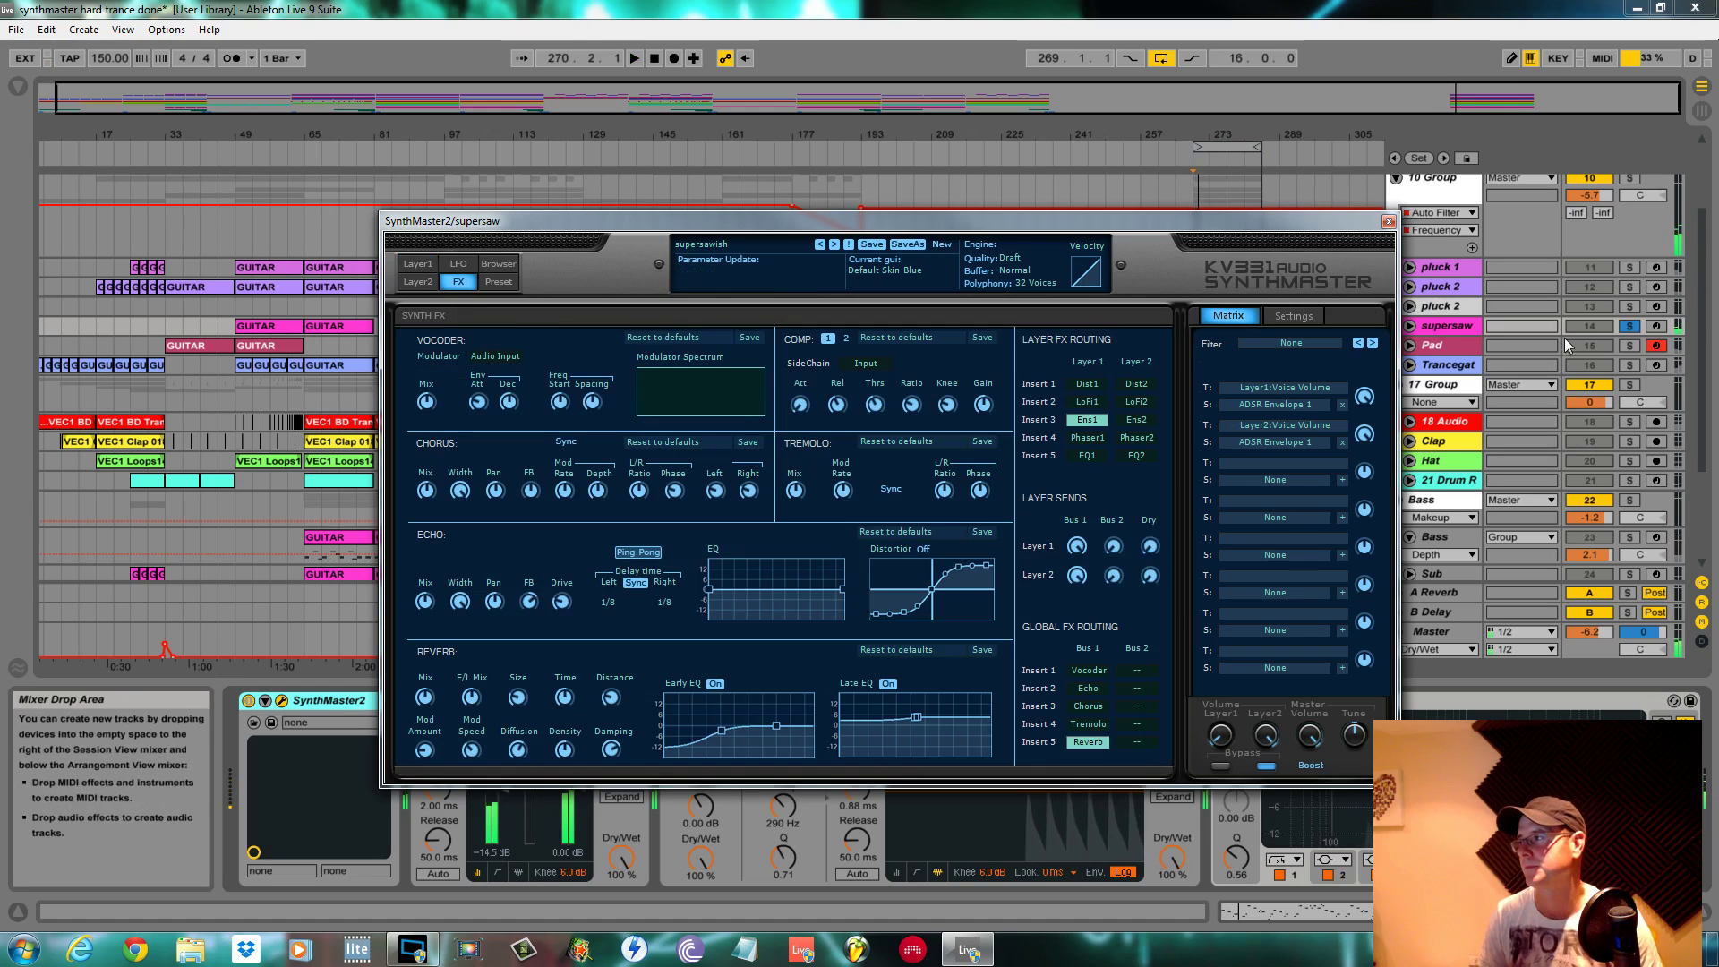
pyautogui.click(1627, 327)
pyautogui.press('space')
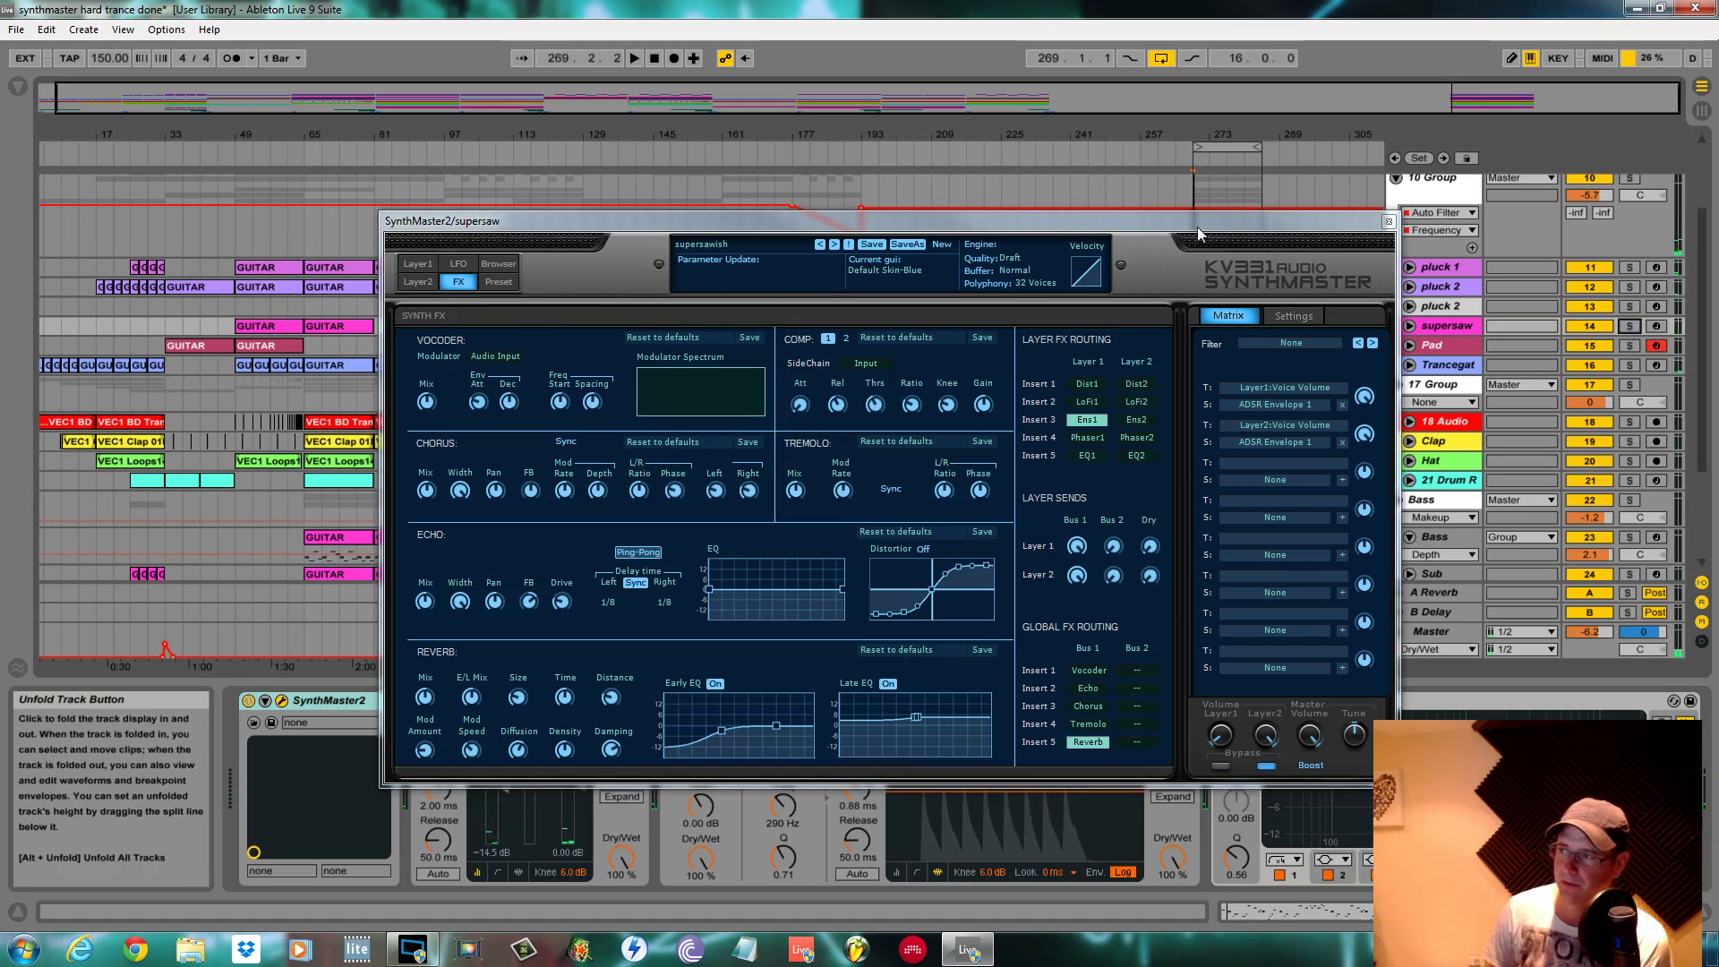
pyautogui.moveTo(1157, 222); pyautogui.dragTo(949, 95)
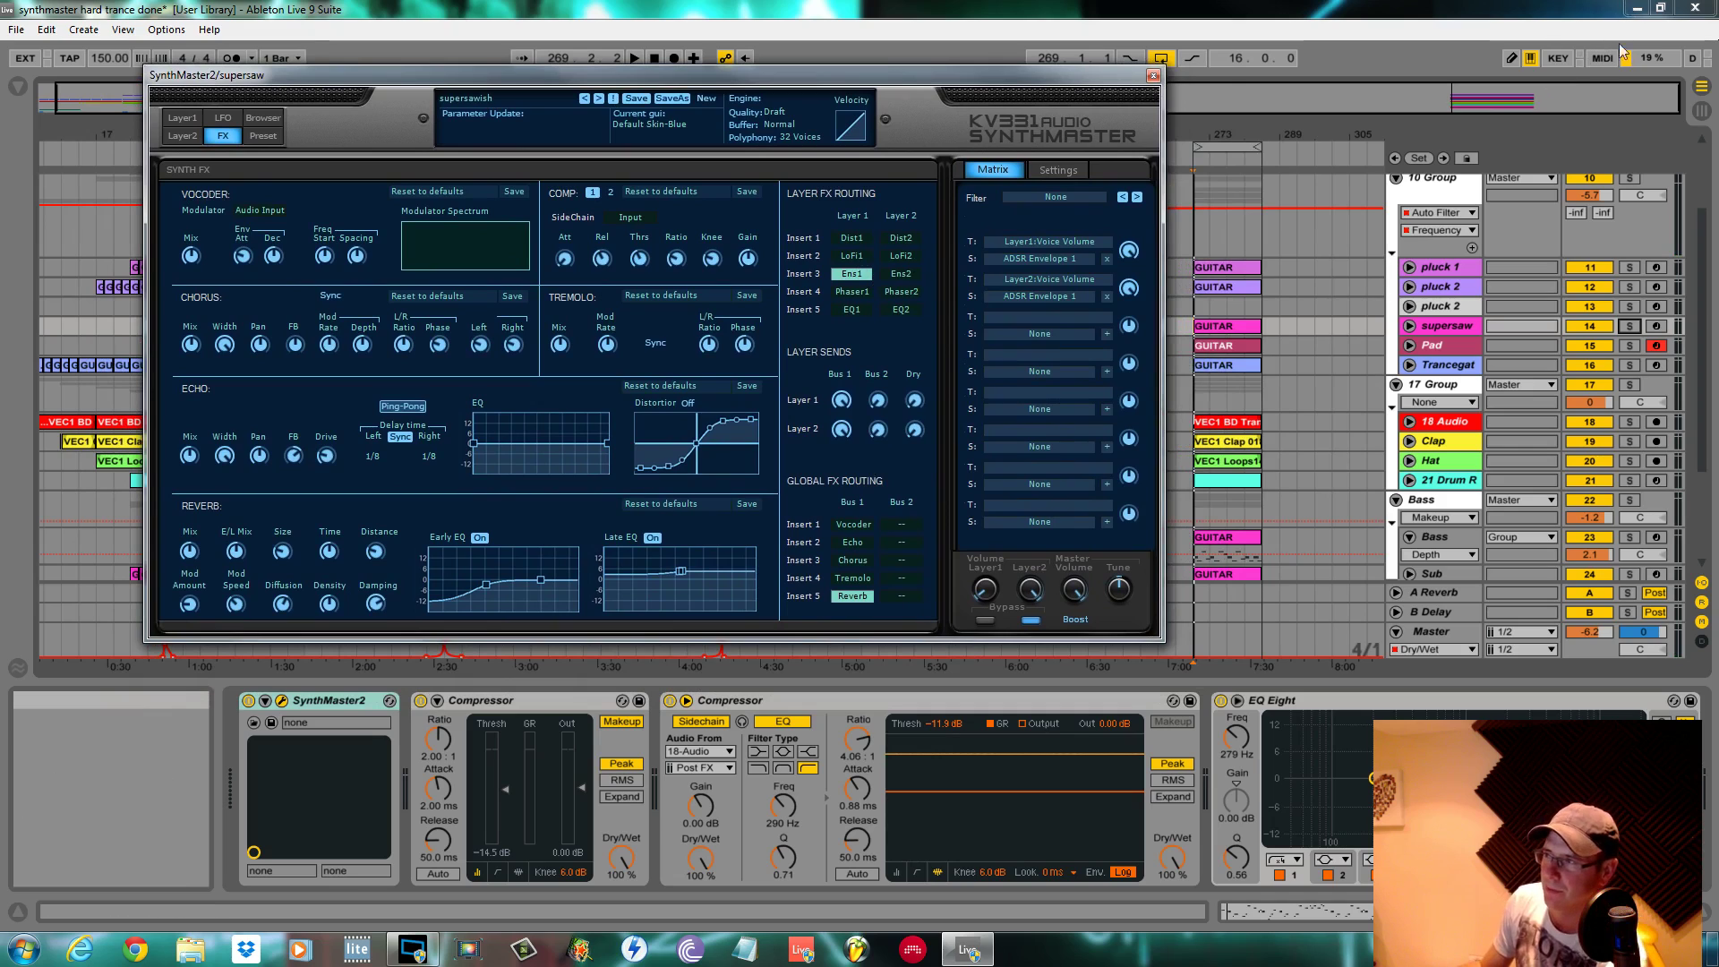
pyautogui.moveTo(955, 87); pyautogui.dragTo(979, 92)
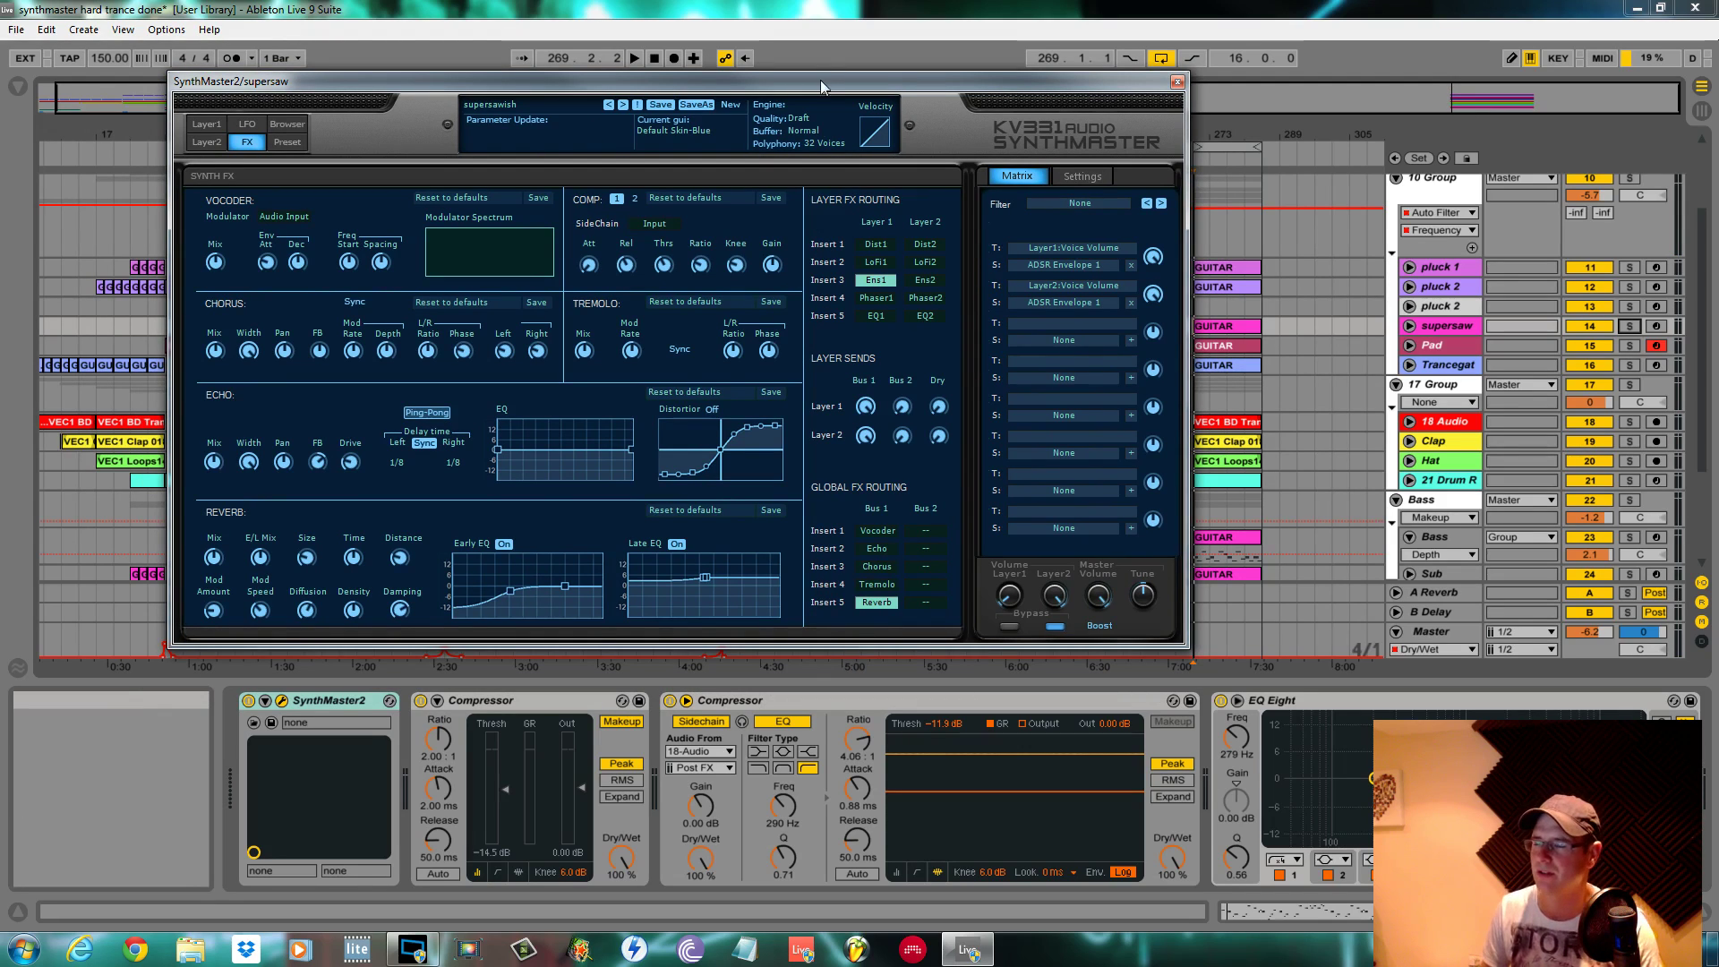
pyautogui.moveTo(822, 86); pyautogui.dragTo(785, 85)
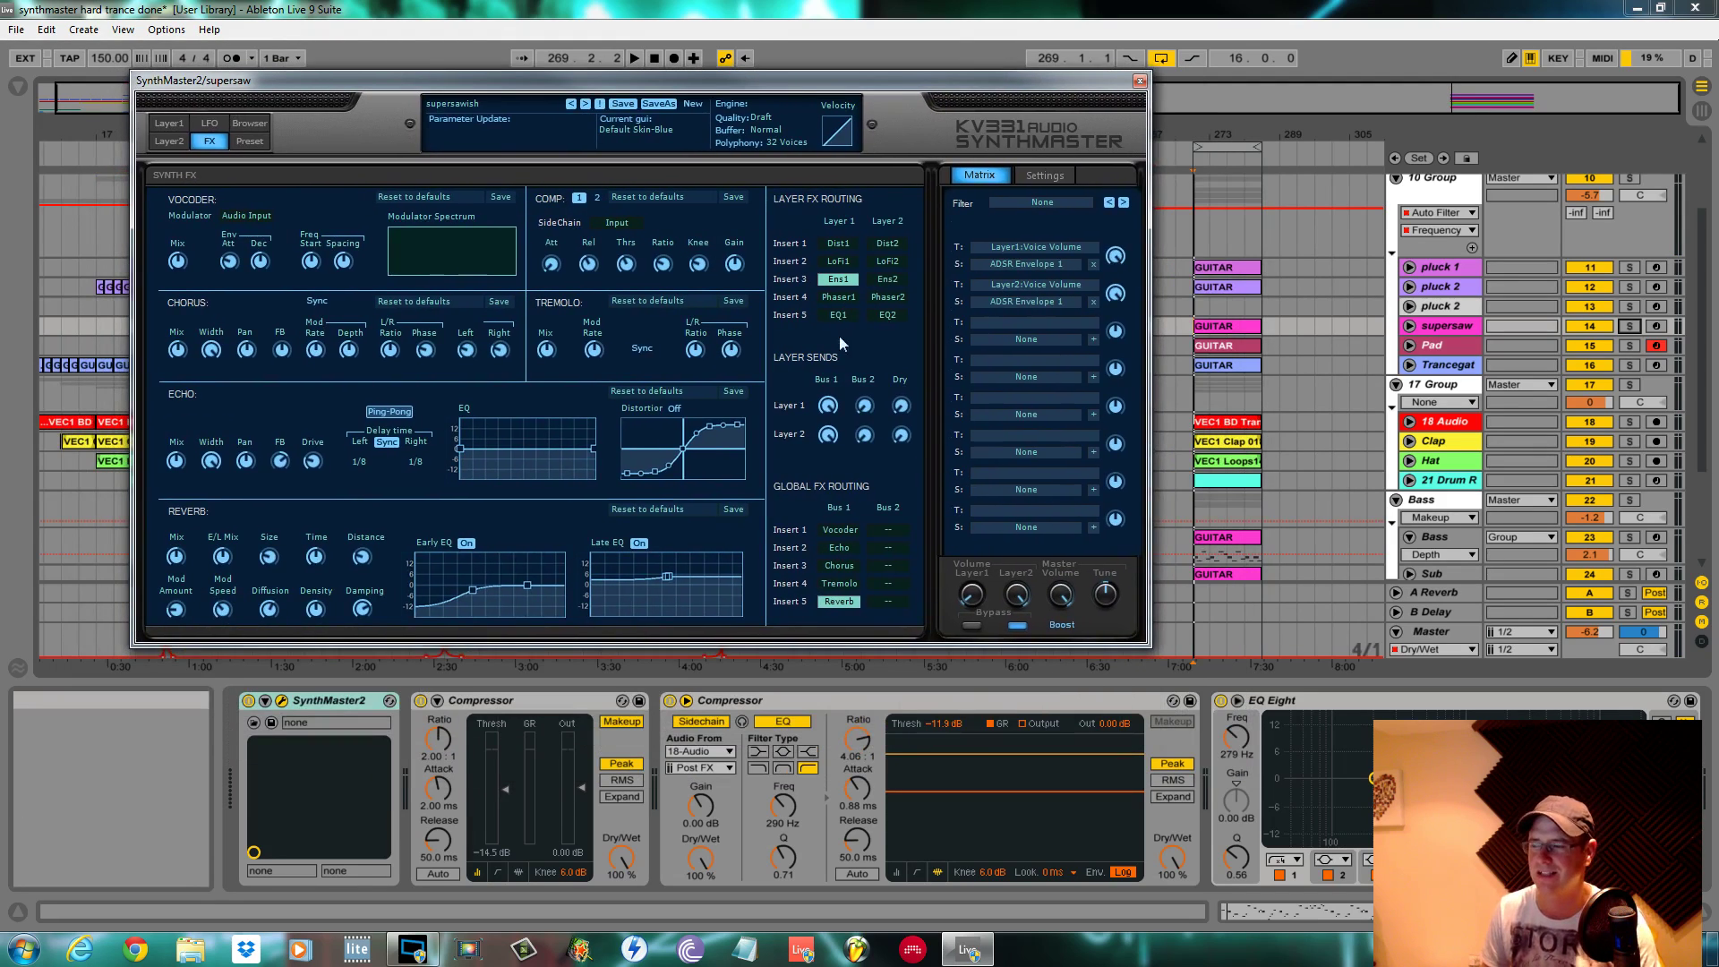